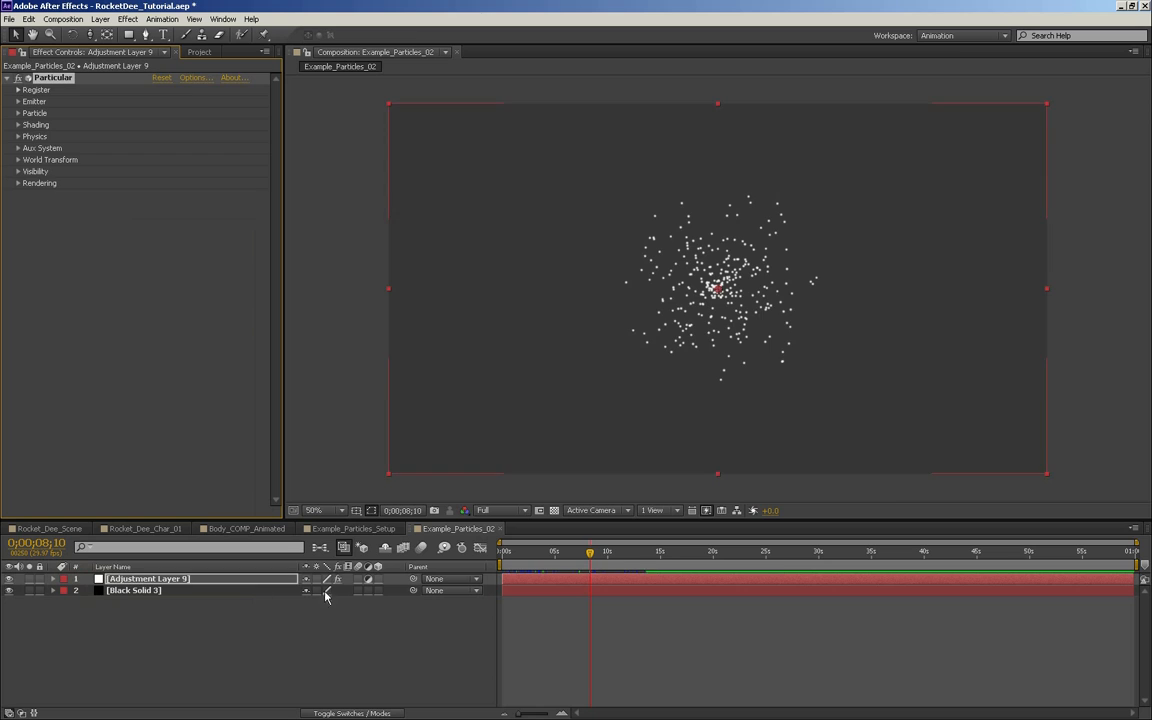
Switch the composition viewer to Custom View 1 and scrub through the particle animation
{"action": "key", "text": "Home"}
{"action": "left_click_drag", "start_coordinate": [660, 558], "coordinate": [500, 554]}
{"action": "left_click", "coordinate": [606, 514]}
{"action": "left_click", "coordinate": [609, 619]}
{"action": "left_click", "coordinate": [521, 551]}
{"action": "mouse_move", "coordinate": [576, 553]}
{"action": "left_mouse_down"}
{"action": "mouse_move", "coordinate": [658, 553]}
{"action": "mouse_move", "coordinate": [593, 553]}
{"action": "left_mouse_up"}
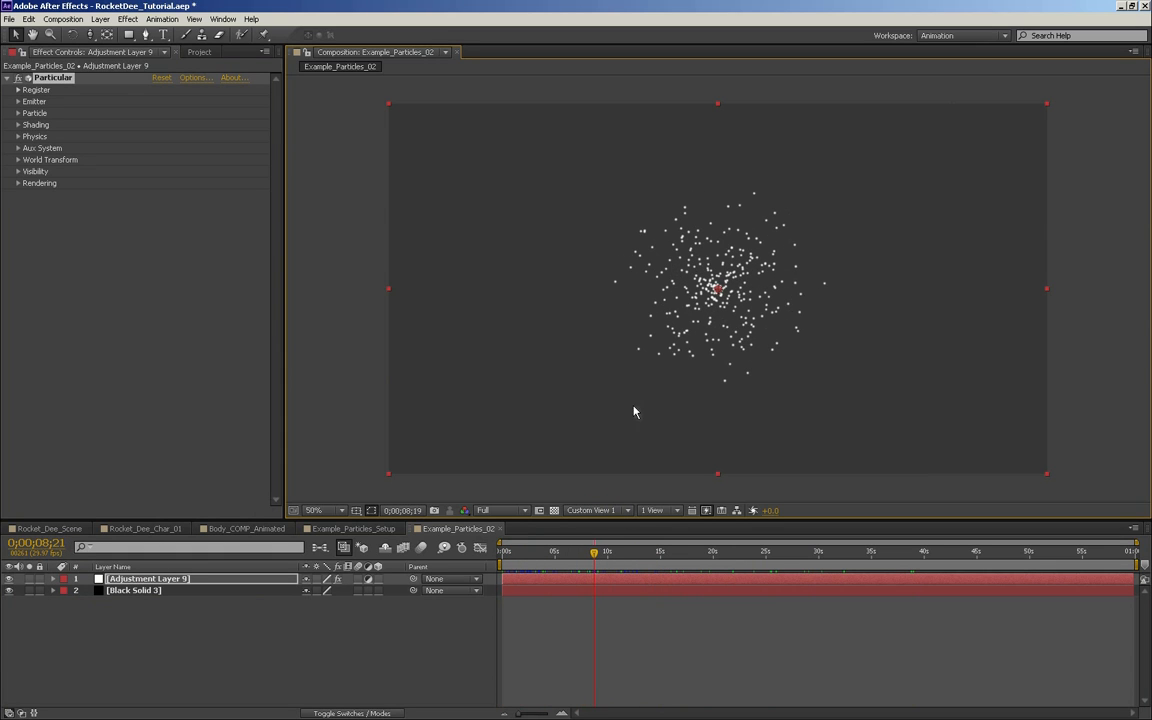
{"action": "key", "text": "Home"}
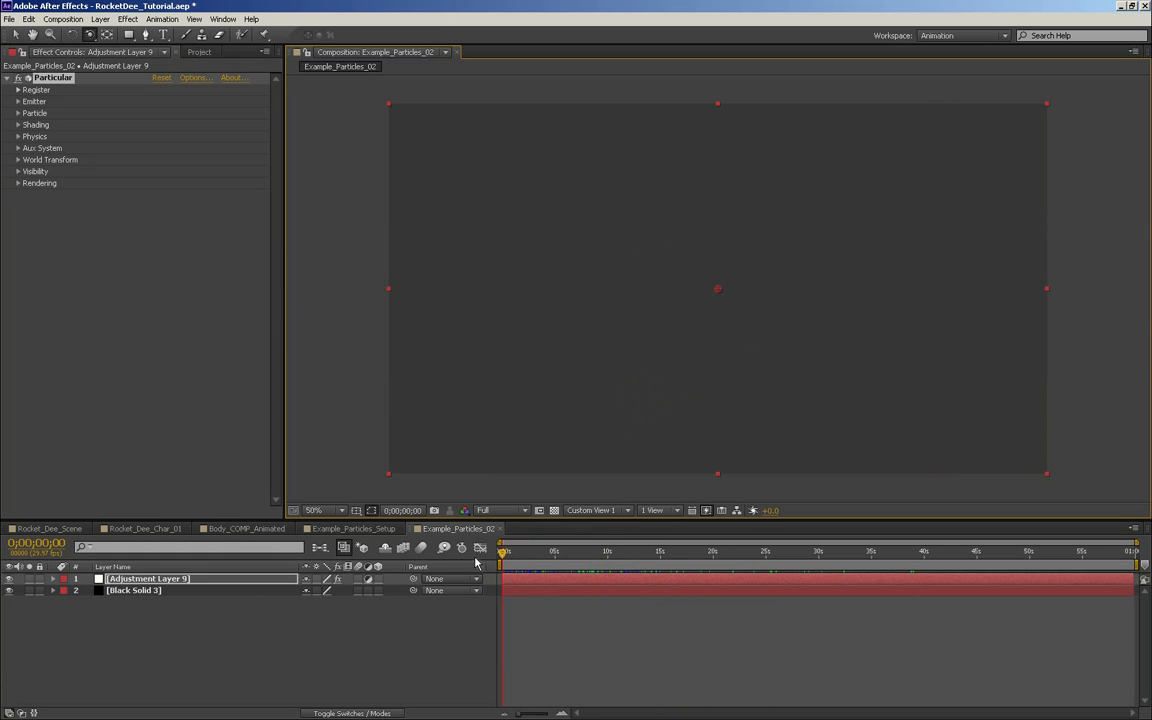
Add a two-node camera with the 50mm preset and return the viewer to Active Camera
{"action": "left_click", "coordinate": [100, 19]}
{"action": "mouse_move", "coordinate": [120, 33]}
{"action": "left_click", "coordinate": [276, 68]}
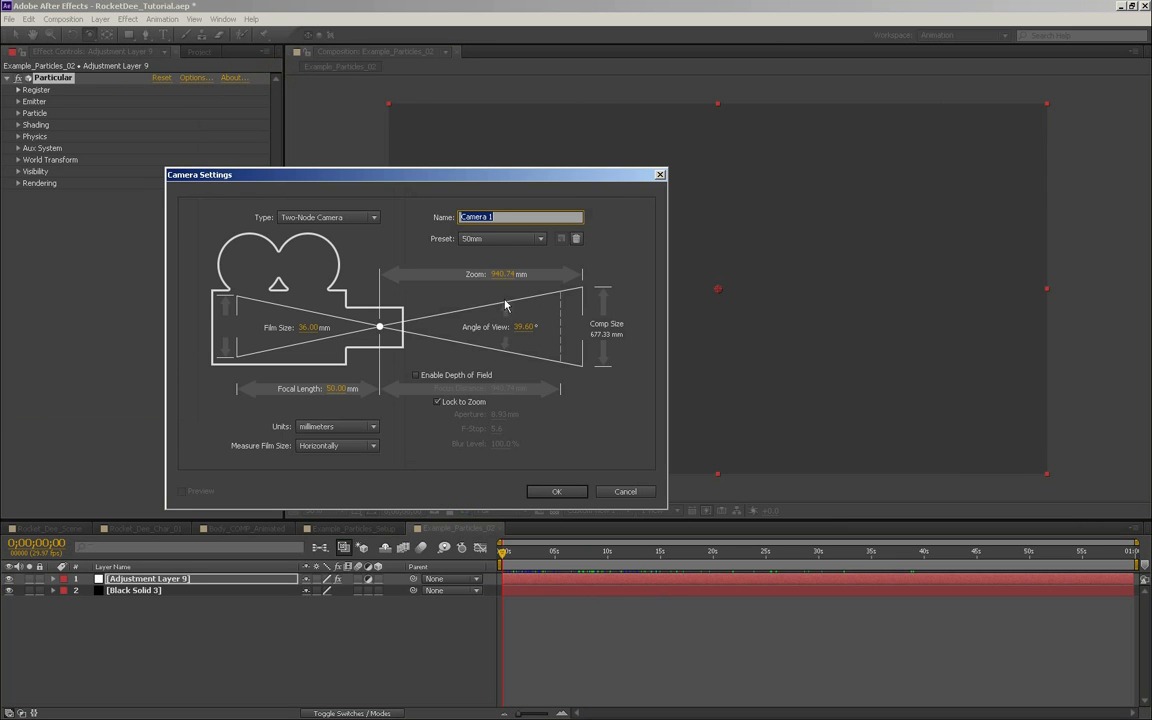
{"action": "left_click", "coordinate": [503, 239]}
{"action": "left_click", "coordinate": [445, 308]}
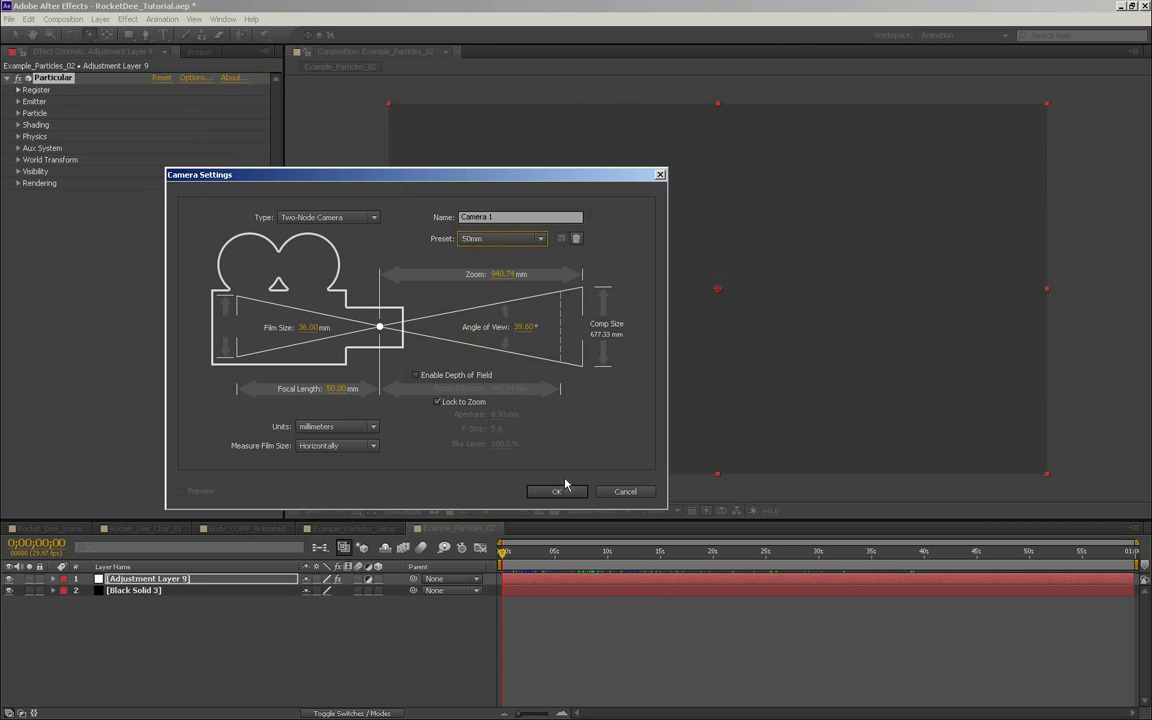
{"action": "left_click", "coordinate": [558, 492]}
{"action": "left_click", "coordinate": [591, 510]}
{"action": "left_click", "coordinate": [595, 522]}
Lower the viewer resolution to Third, check the particle playback, and return to the first frame
{"action": "left_click_drag", "start_coordinate": [505, 551], "coordinate": [566, 565]}
{"action": "mouse_move", "coordinate": [630, 414]}
{"action": "left_mouse_down"}
{"action": "mouse_move", "coordinate": [593, 401]}
{"action": "mouse_move", "coordinate": [733, 427]}
{"action": "mouse_move", "coordinate": [632, 431]}
{"action": "left_mouse_up"}
{"action": "left_click", "coordinate": [495, 512]}
{"action": "left_click", "coordinate": [494, 566]}
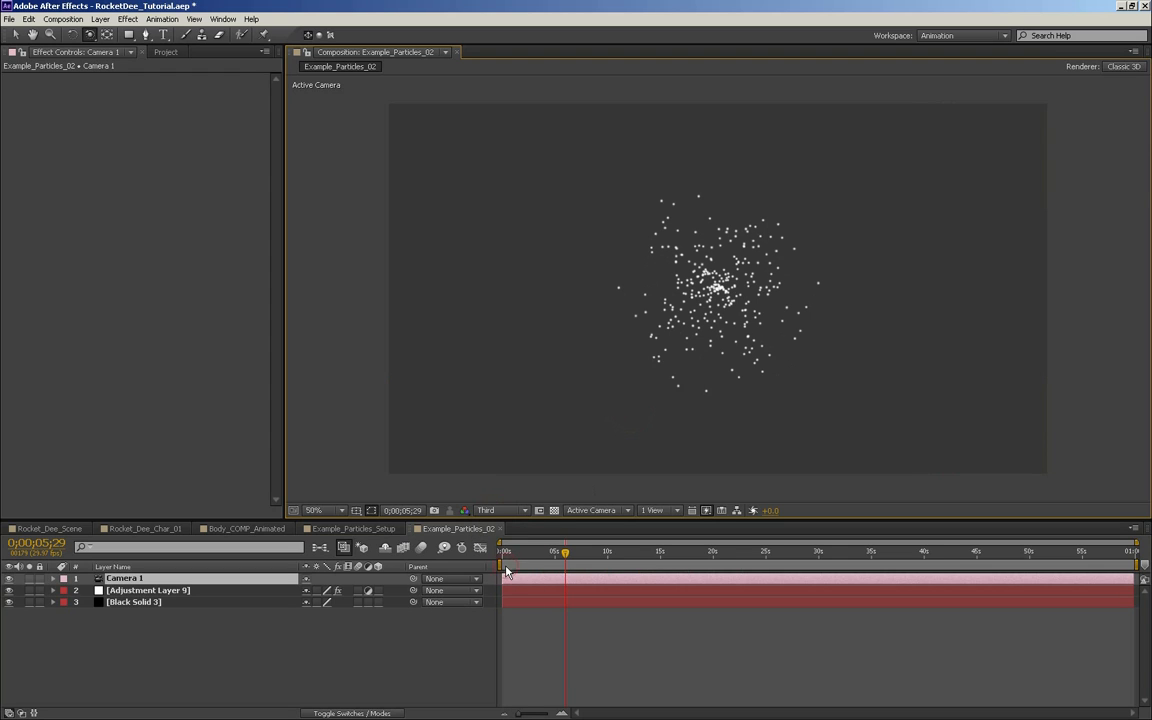
{"action": "left_click", "coordinate": [555, 551]}
{"action": "key", "text": "Home"}
{"action": "mouse_move", "coordinate": [503, 553]}
{"action": "left_mouse_down"}
{"action": "mouse_move", "coordinate": [663, 555]}
{"action": "mouse_move", "coordinate": [503, 560]}
{"action": "left_mouse_up"}
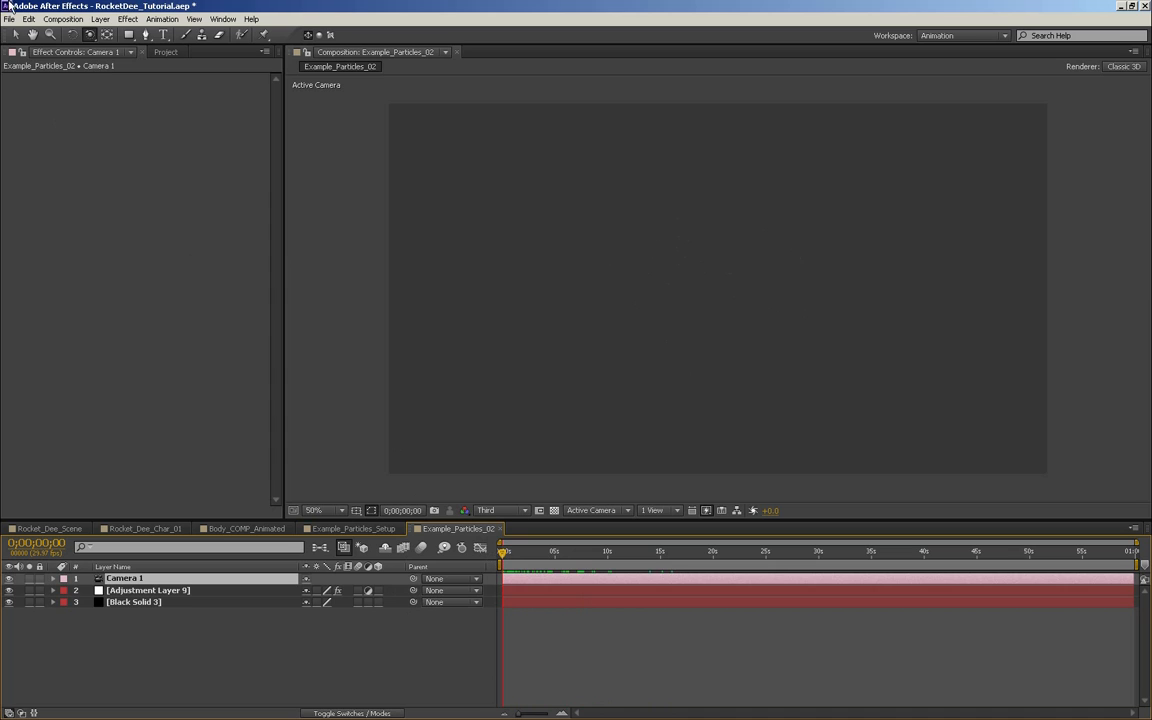
Add a white point light at 100% intensity with shadow casting off and place its layer below the camera
{"action": "left_click", "coordinate": [102, 20]}
{"action": "mouse_move", "coordinate": [100, 33]}
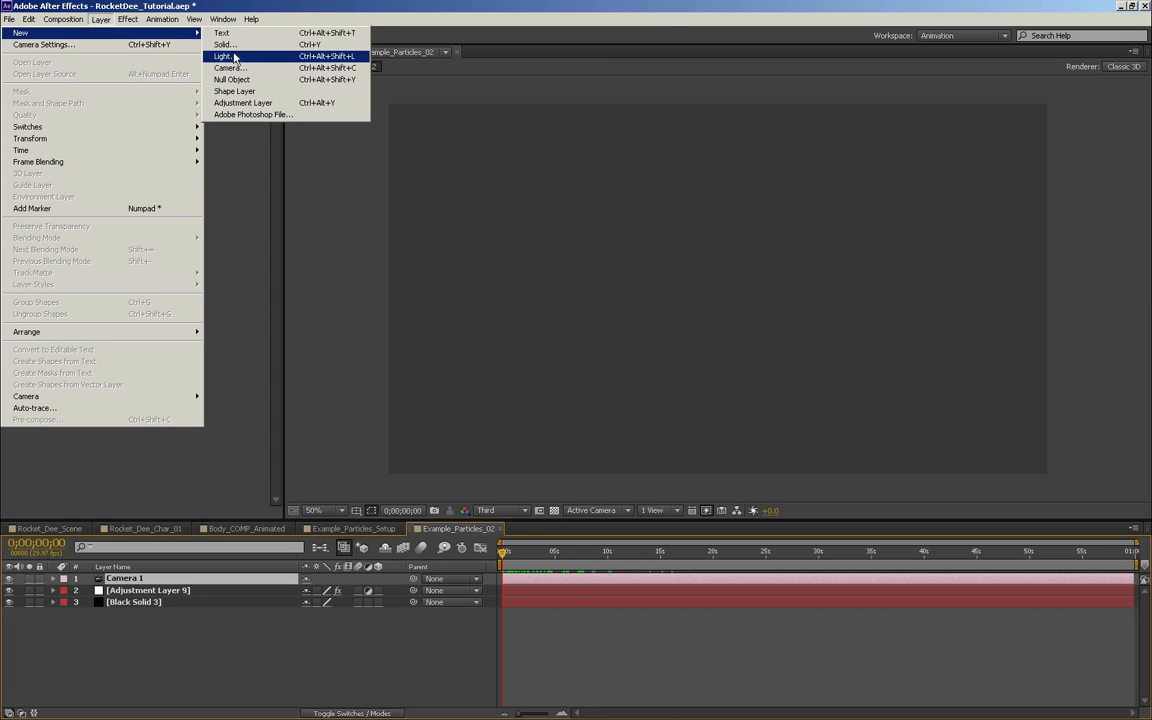
{"action": "left_click", "coordinate": [232, 61]}
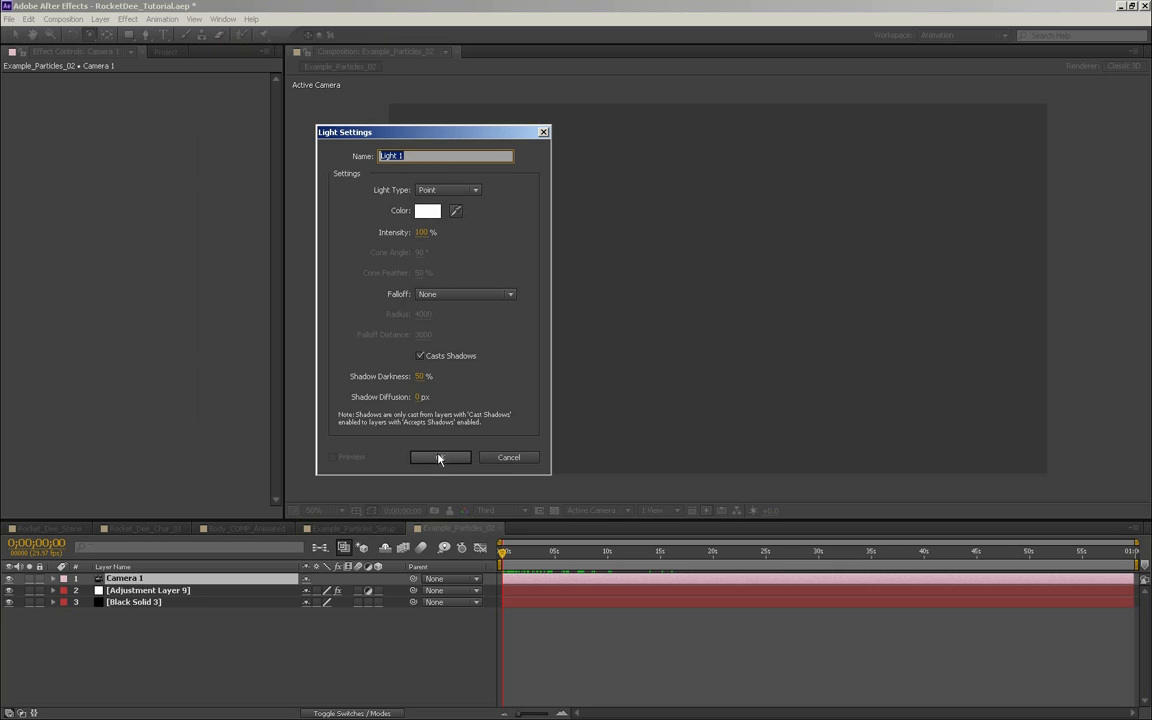
{"action": "left_click", "coordinate": [420, 356]}
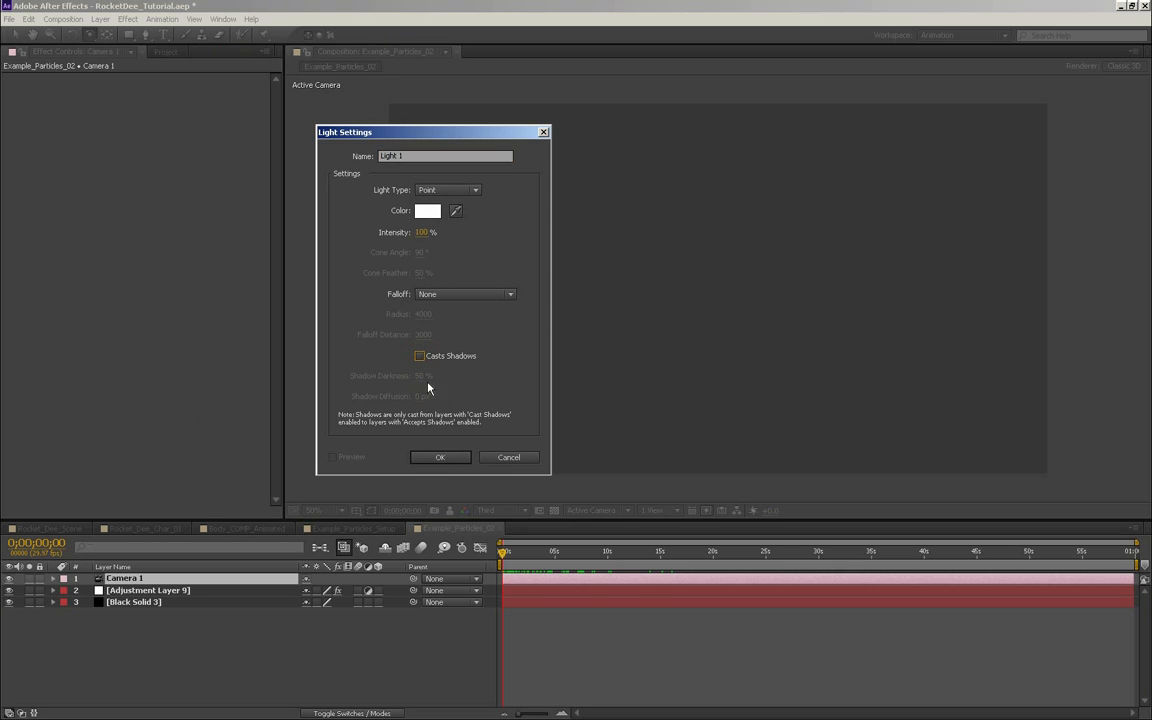
{"action": "left_click", "coordinate": [440, 457]}
{"action": "left_click_drag", "start_coordinate": [165, 580], "coordinate": [158, 601]}
Set the emitter type of the adjustment layer's Particular effect to Light(s) and dismiss the notice
{"action": "left_click", "coordinate": [150, 601]}
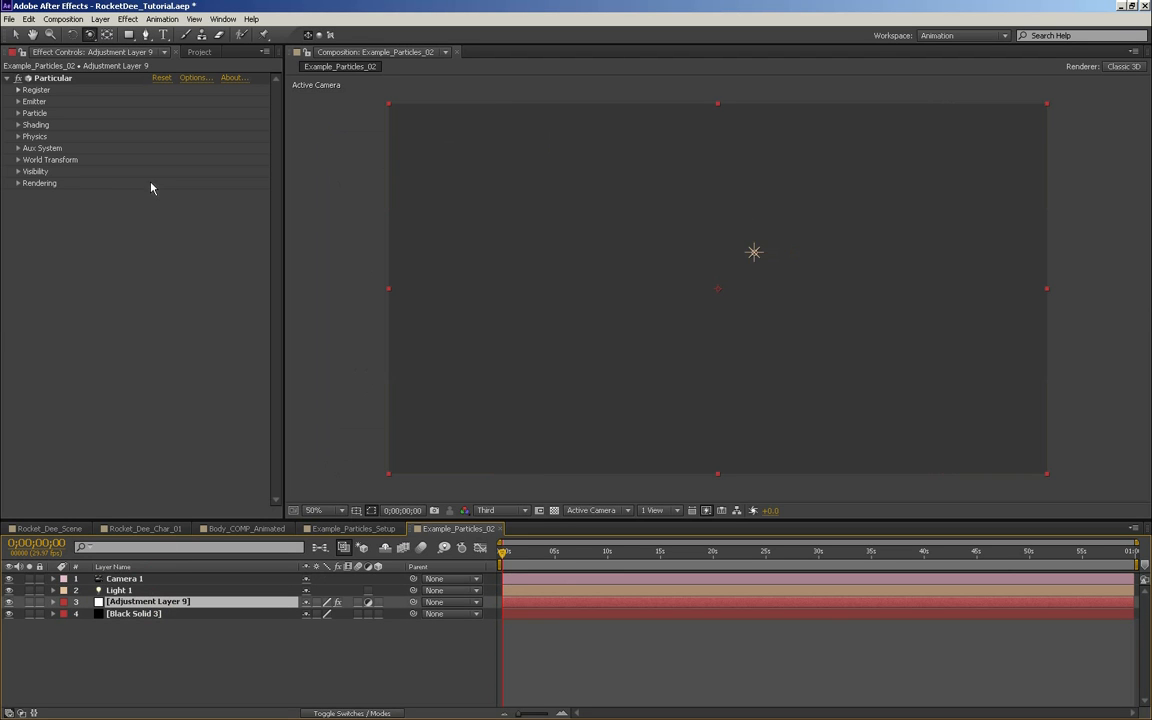
{"action": "left_click", "coordinate": [18, 102]}
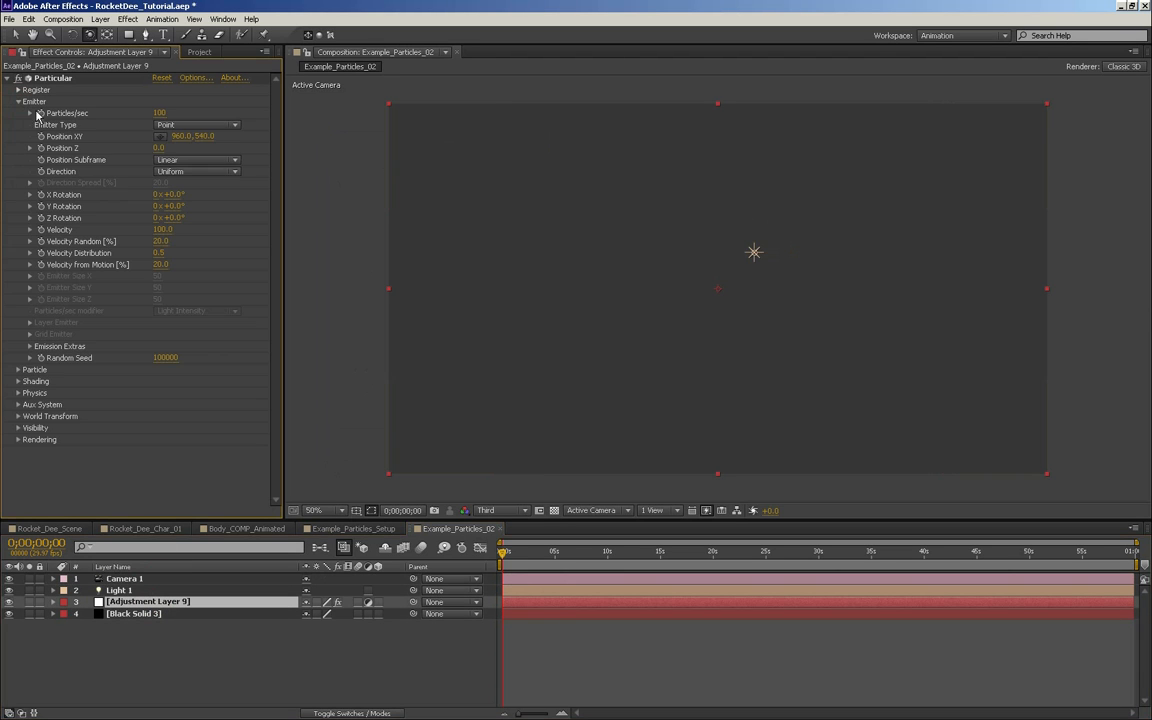
{"action": "left_click", "coordinate": [183, 125]}
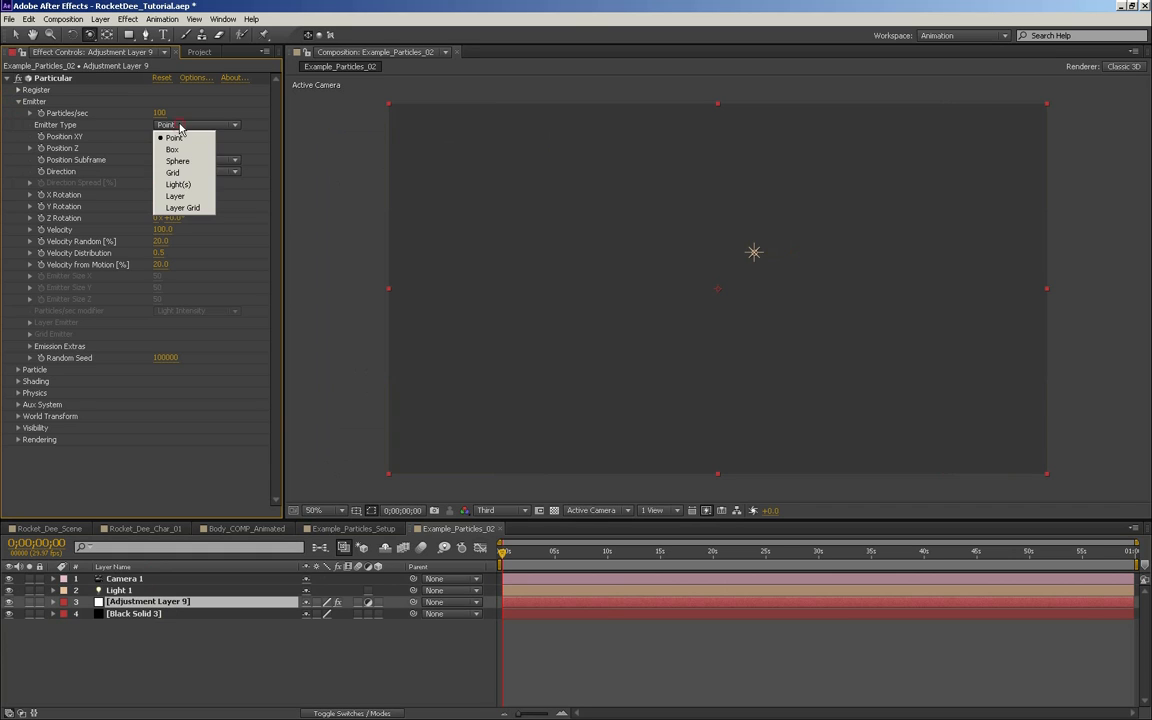
{"action": "left_click", "coordinate": [180, 185]}
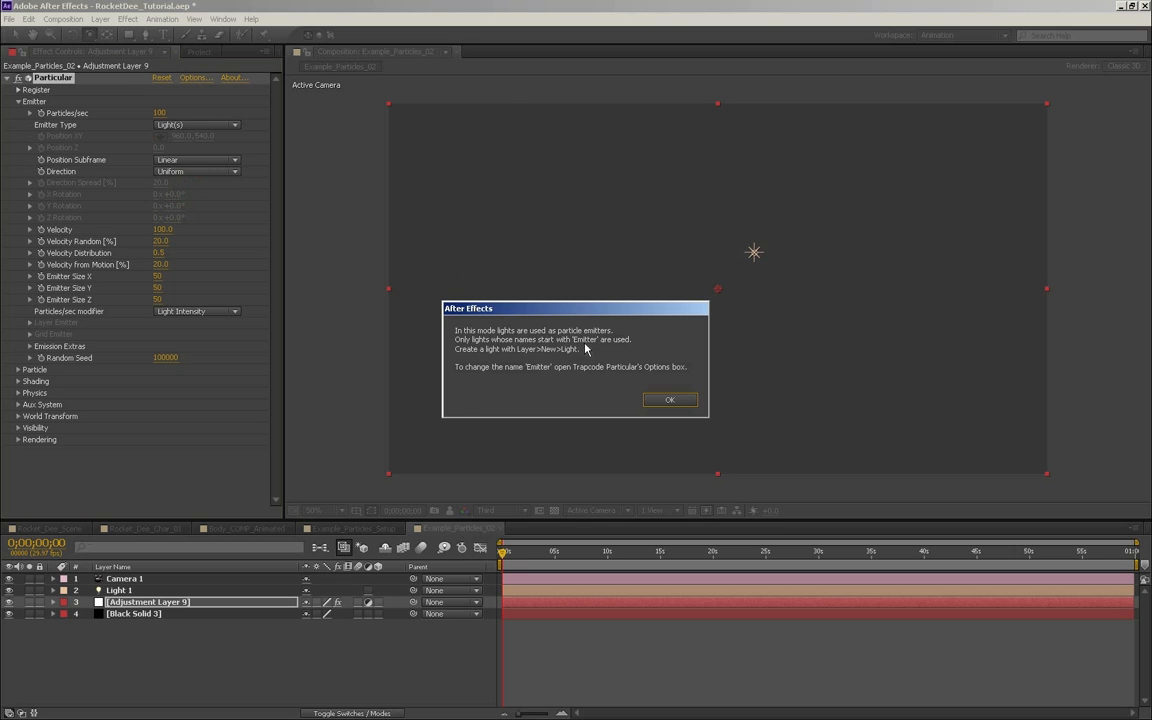
{"action": "left_click", "coordinate": [679, 400]}
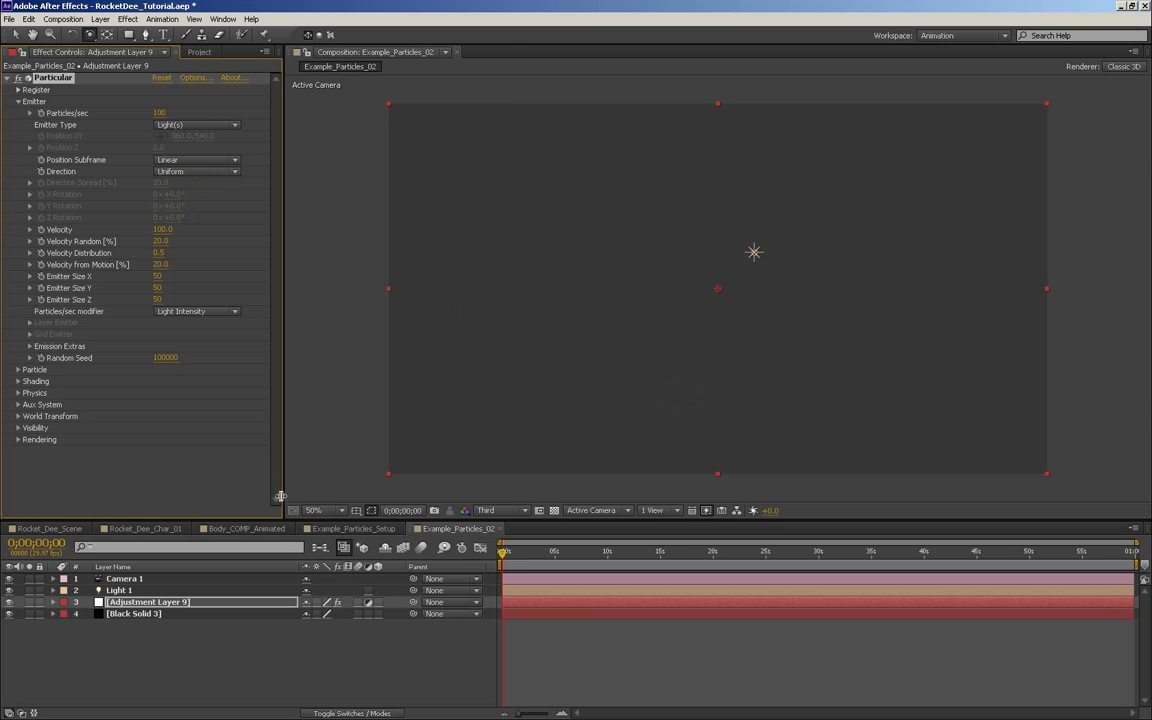
Rename the light layer to Emitter_Light 1 and scrub through the timeline to check the emission
{"action": "left_click_drag", "start_coordinate": [510, 556], "coordinate": [476, 586]}
{"action": "left_click", "coordinate": [143, 590]}
{"action": "key", "text": "Return"}
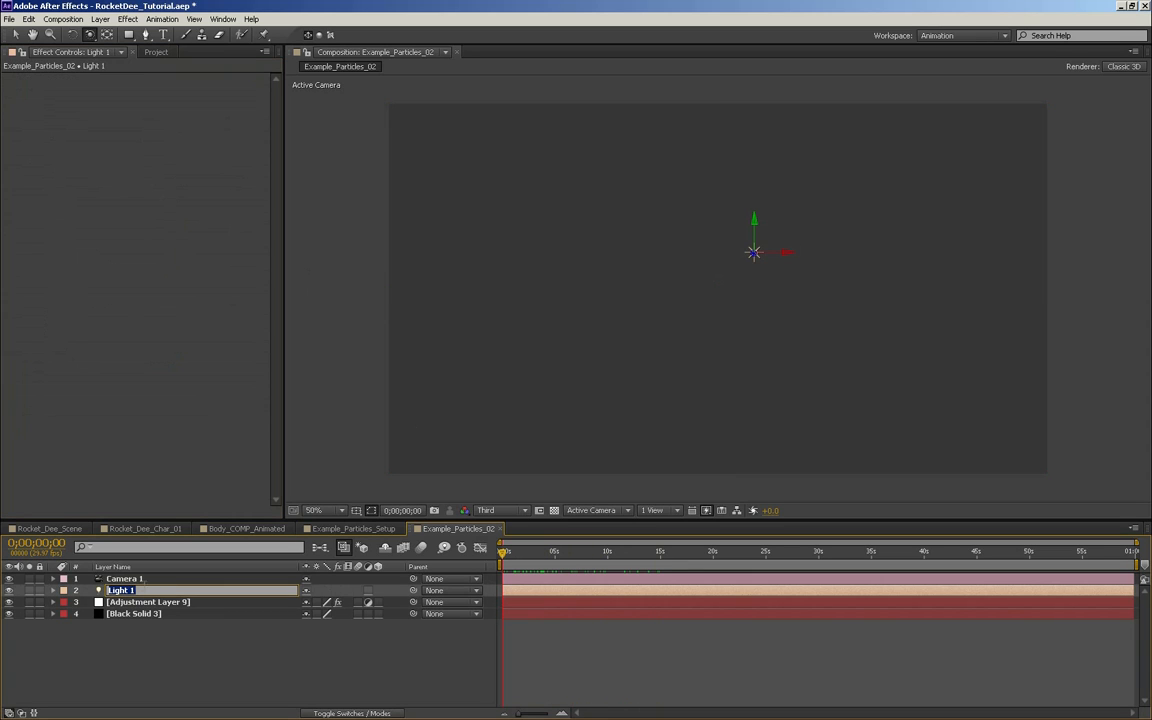
{"action": "type", "text": "Emitter_Light 1"}
{"action": "key", "text": "Return"}
{"action": "left_click_drag", "start_coordinate": [520, 560], "coordinate": [476, 549]}
Reveal the emitter light's Position and set a starting keyframe on the first frame
{"action": "key", "text": "p"}
{"action": "key", "text": "o"}
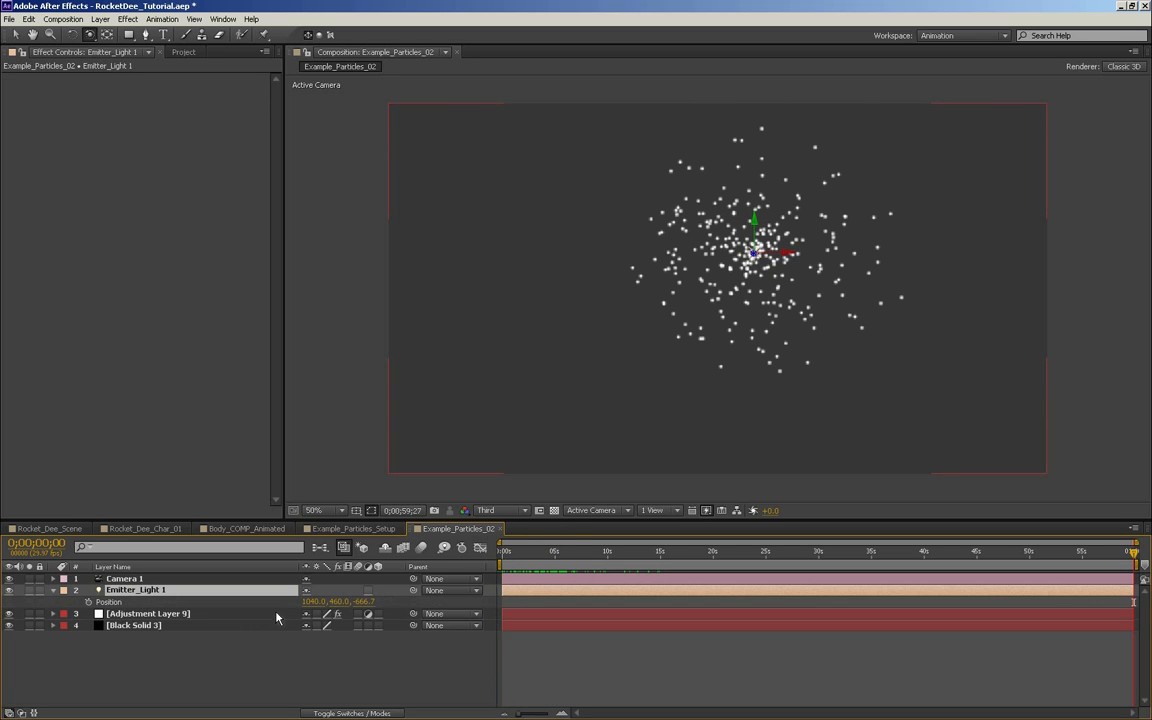
{"action": "key", "text": "Home"}
{"action": "left_click", "coordinate": [88, 602]}
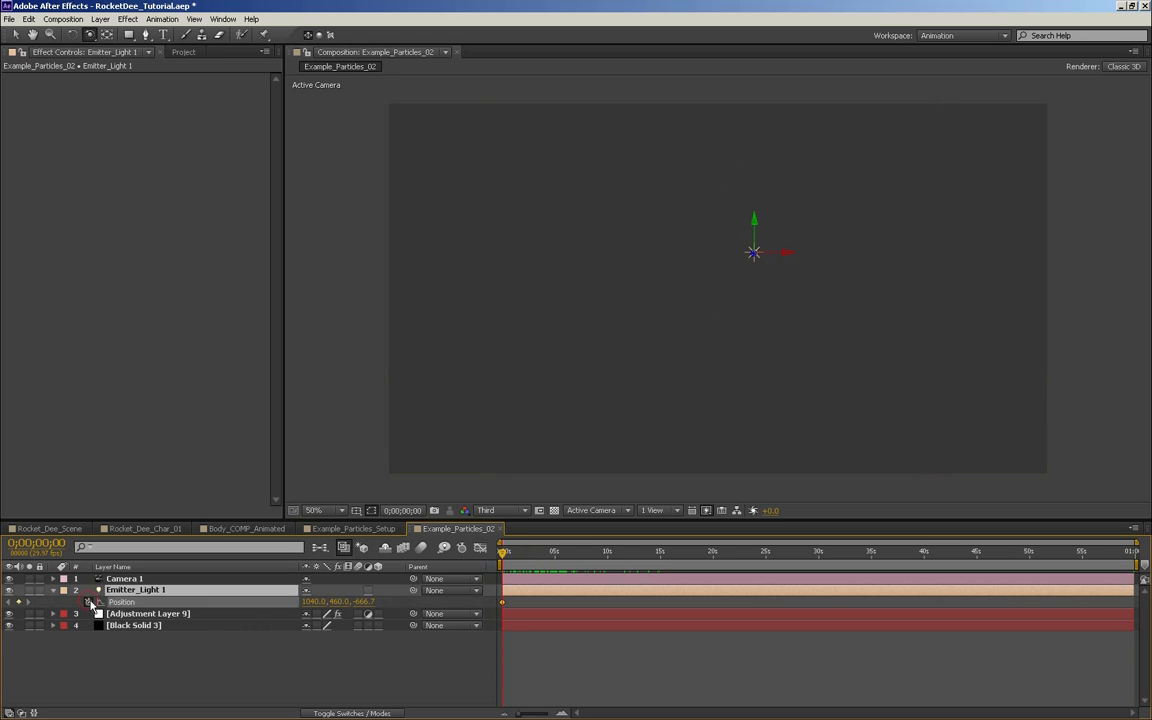
Add Position keyframes at about 6, 10, 16 and 21 seconds, moving the light lower left, upper right, lower right and past the top edge
{"action": "left_click_drag", "start_coordinate": [529, 555], "coordinate": [566, 562]}
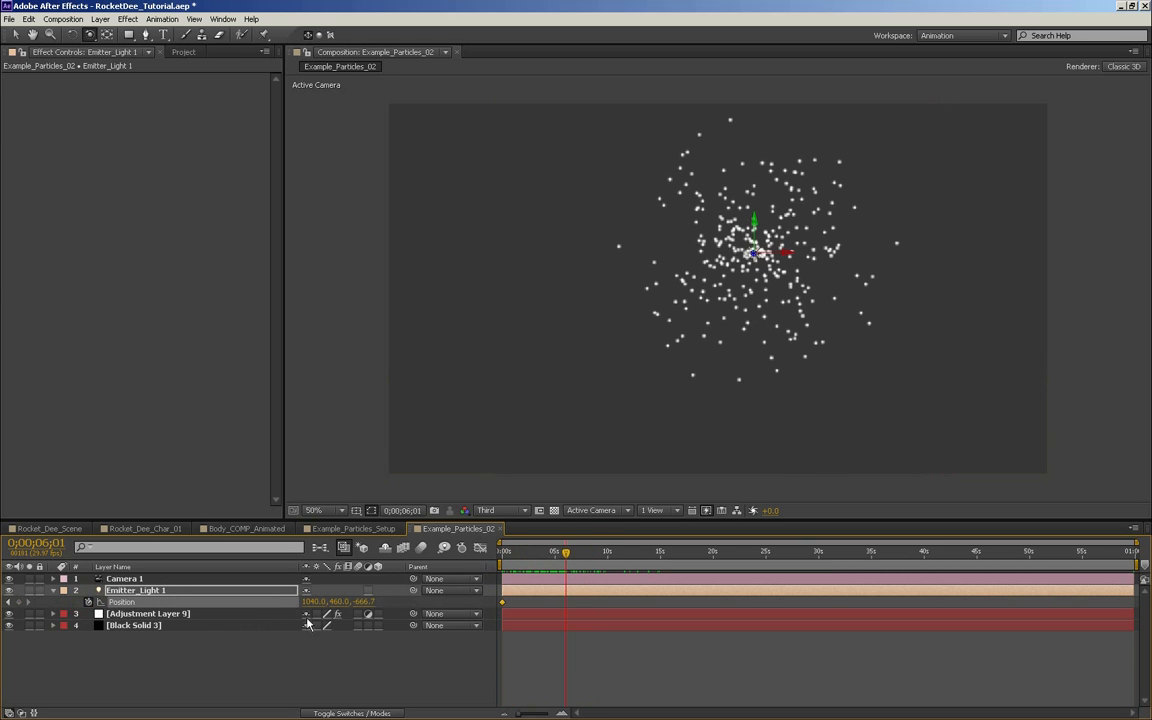
{"action": "left_click_drag", "start_coordinate": [339, 601], "coordinate": [228, 604]}
{"action": "left_click_drag", "start_coordinate": [590, 561], "coordinate": [610, 556]}
{"action": "left_click_drag", "start_coordinate": [334, 603], "coordinate": [472, 600]}
{"action": "left_click_drag", "start_coordinate": [612, 563], "coordinate": [674, 556]}
{"action": "left_click_drag", "start_coordinate": [336, 601], "coordinate": [295, 602]}
{"action": "left_click_drag", "start_coordinate": [663, 551], "coordinate": [725, 551]}
{"action": "left_click_drag", "start_coordinate": [341, 607], "coordinate": [292, 604]}
Make the intermediate Position keyframes of the emitter light rove across time and play back the motion
{"action": "left_click_drag", "start_coordinate": [727, 557], "coordinate": [559, 577]}
{"action": "left_click_drag", "start_coordinate": [699, 607], "coordinate": [556, 602]}
{"action": "right_click", "coordinate": [567, 602]}
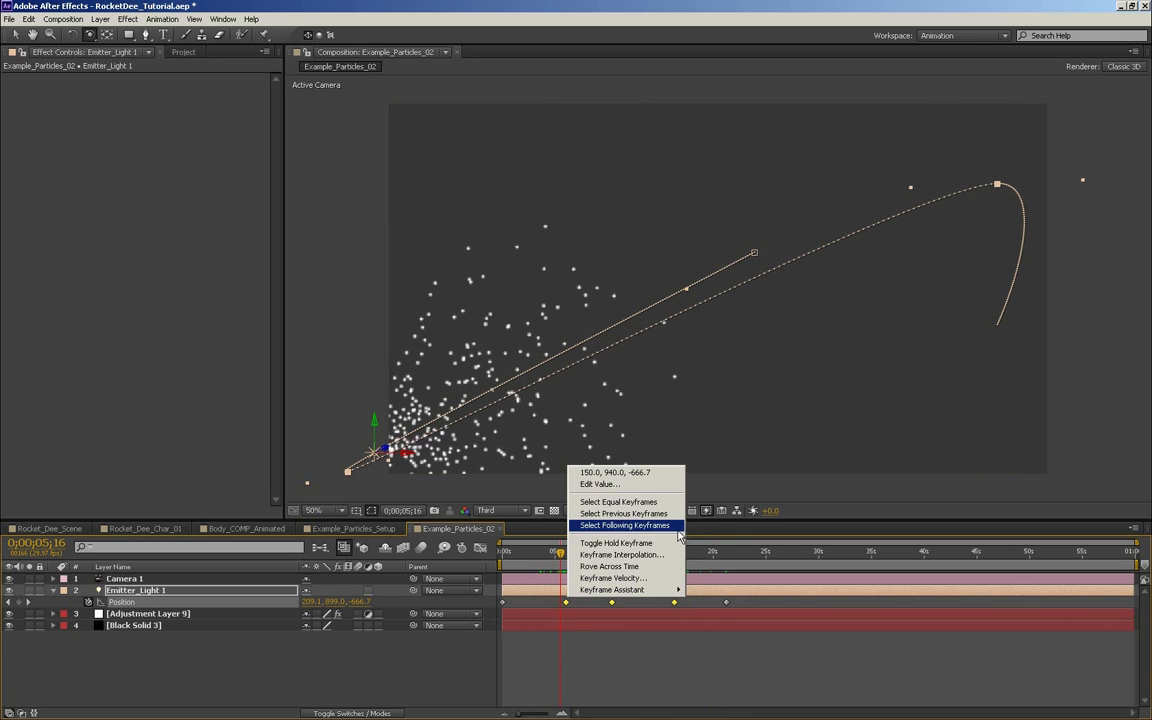
{"action": "left_click", "coordinate": [660, 566]}
{"action": "key", "text": "space"}
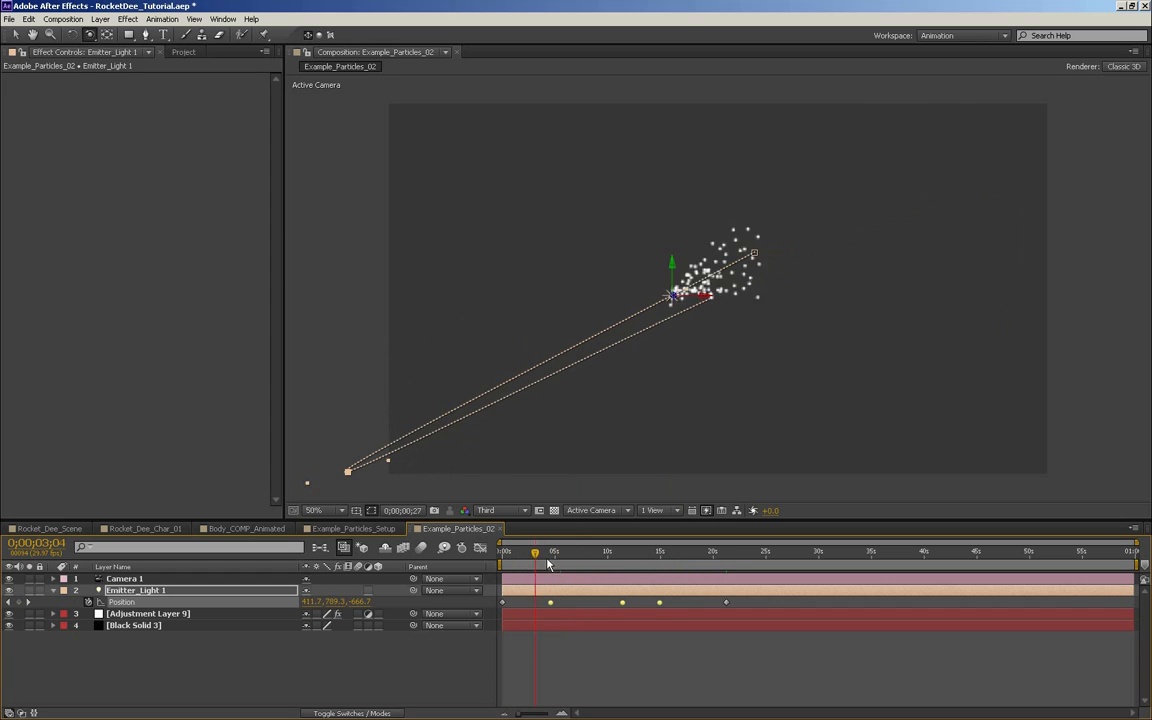
{"action": "left_click_drag", "start_coordinate": [552, 578], "coordinate": [485, 580]}
{"action": "key", "text": "space"}
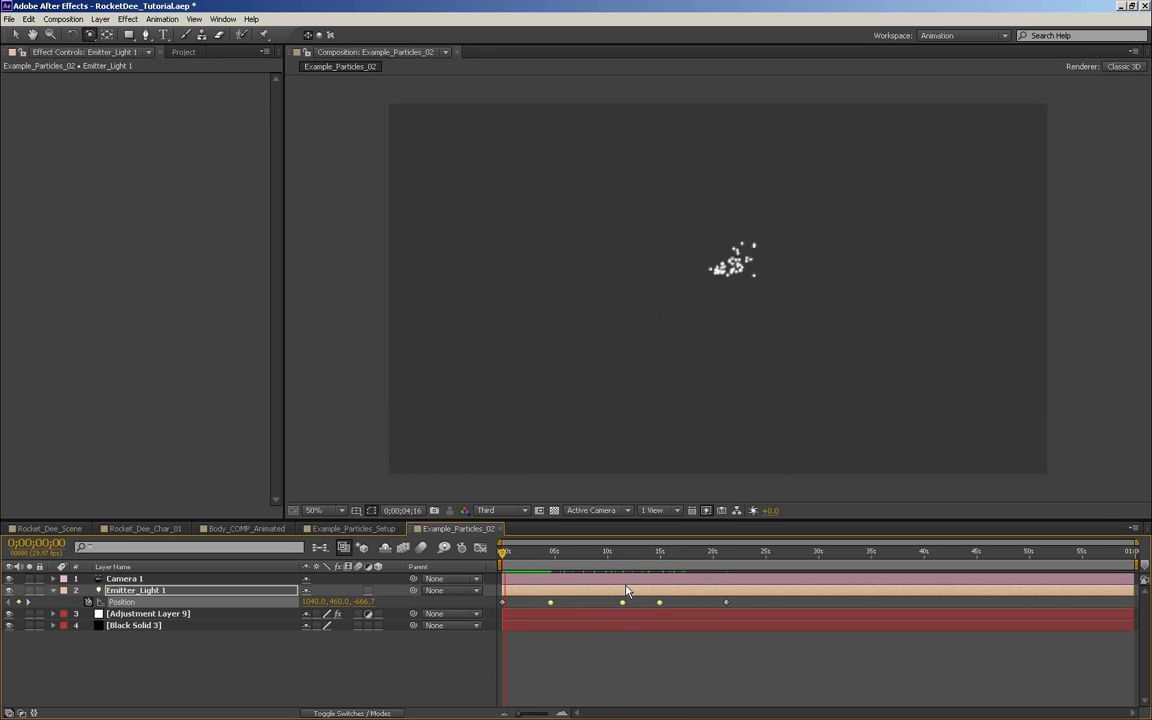
Move the light's last Position keyframe to about 5 seconds and preview the faster motion
{"action": "left_click", "coordinate": [726, 602]}
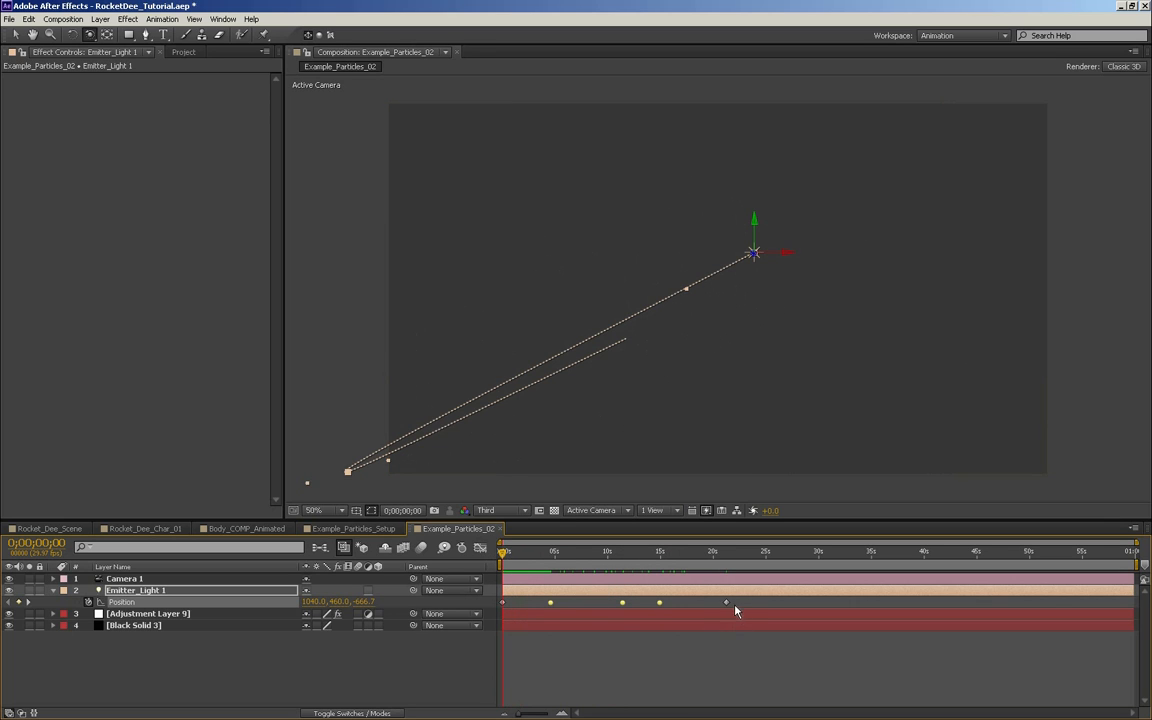
{"action": "left_click_drag", "start_coordinate": [726, 602], "coordinate": [566, 626]}
{"action": "left_click", "coordinate": [555, 556]}
{"action": "key", "text": "KP_0"}
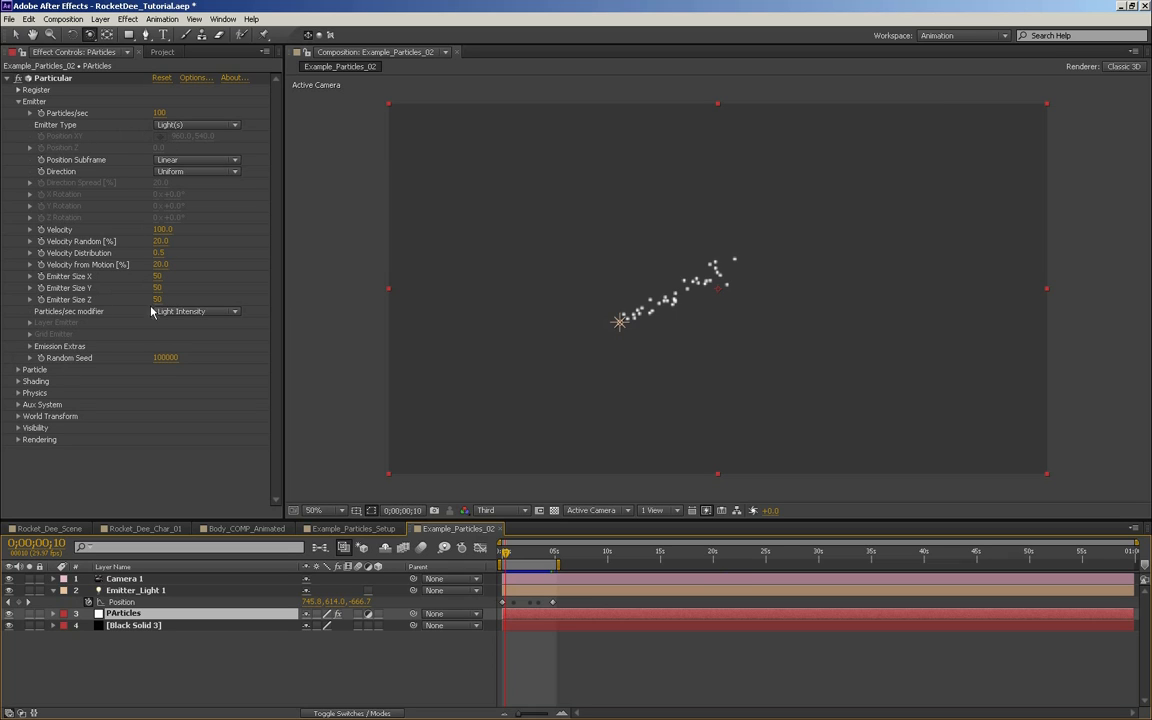
Try None as Particular's Particles/sec modifier and return it to Light Intensity
{"action": "left_click", "coordinate": [206, 313]}
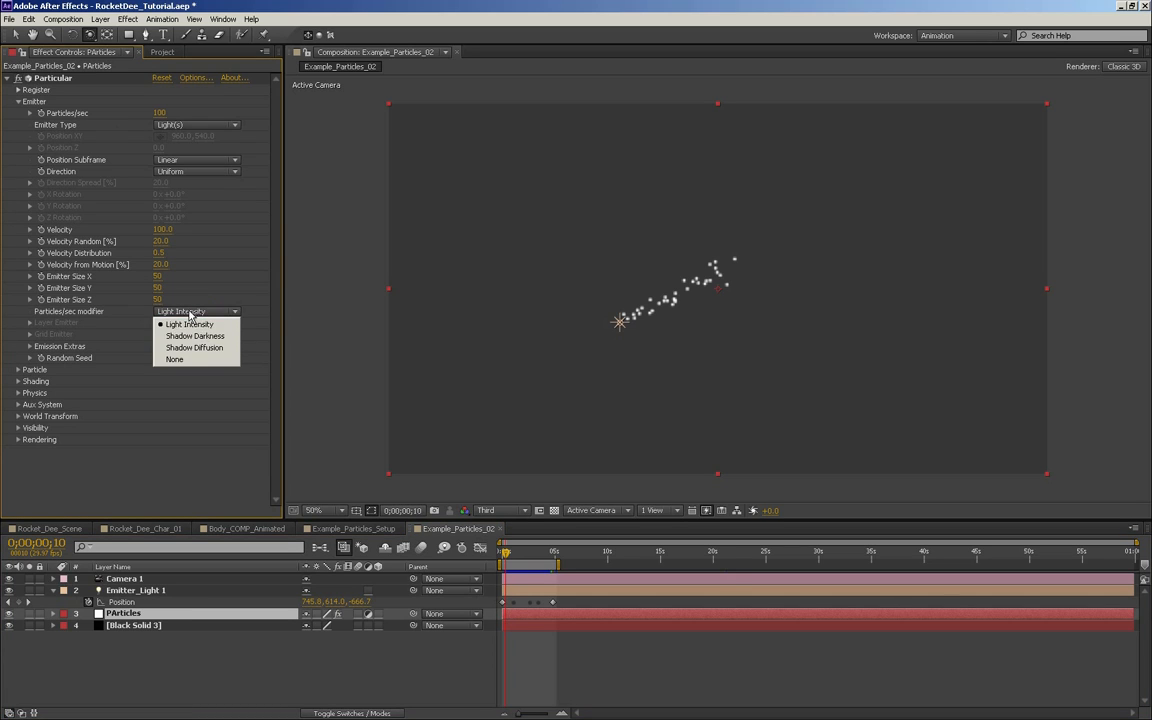
{"action": "left_click", "coordinate": [176, 359]}
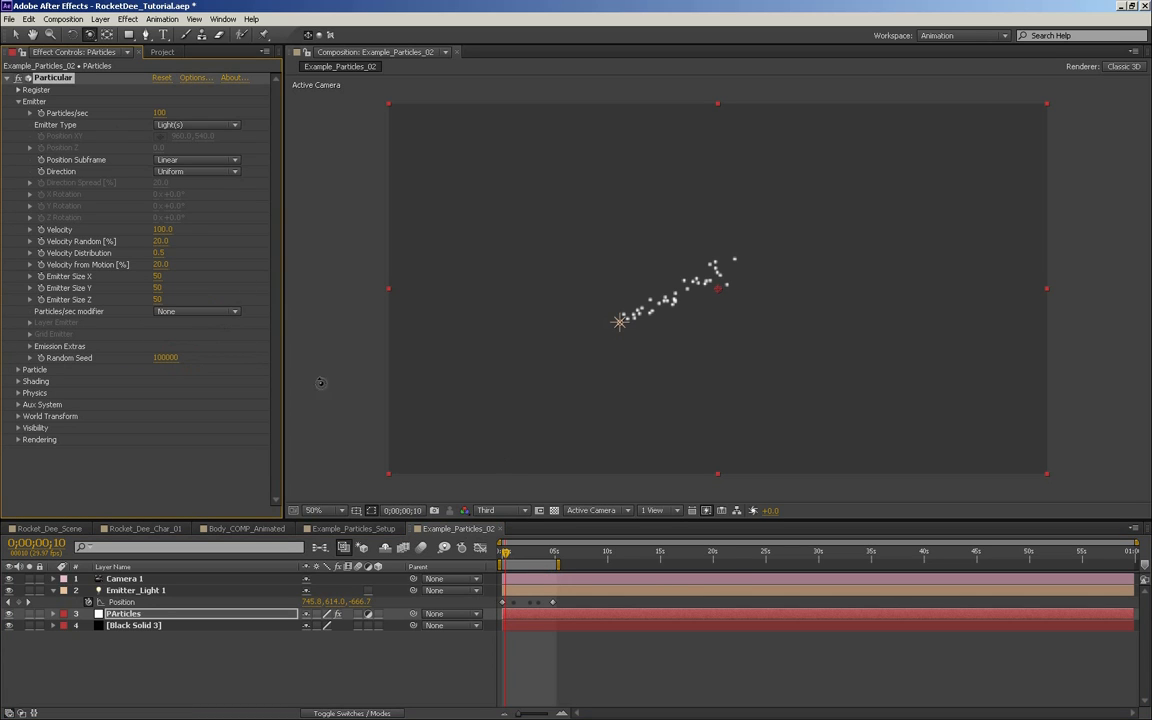
{"action": "left_click", "coordinate": [186, 316]}
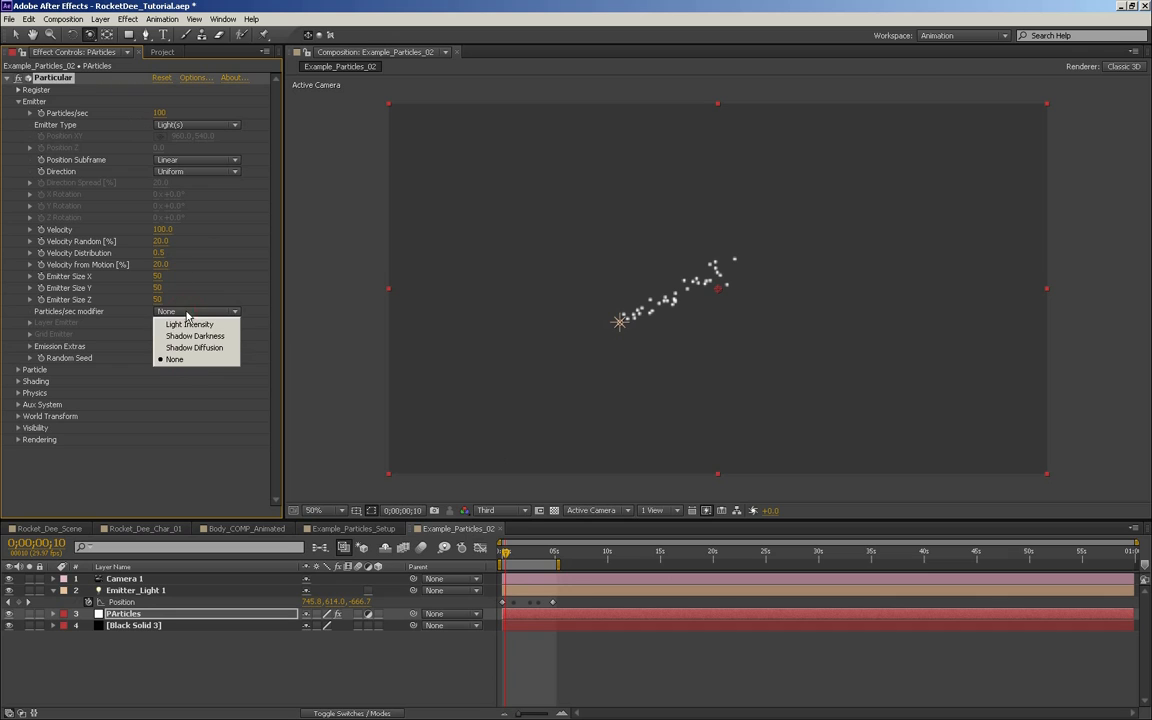
{"action": "left_click", "coordinate": [184, 321]}
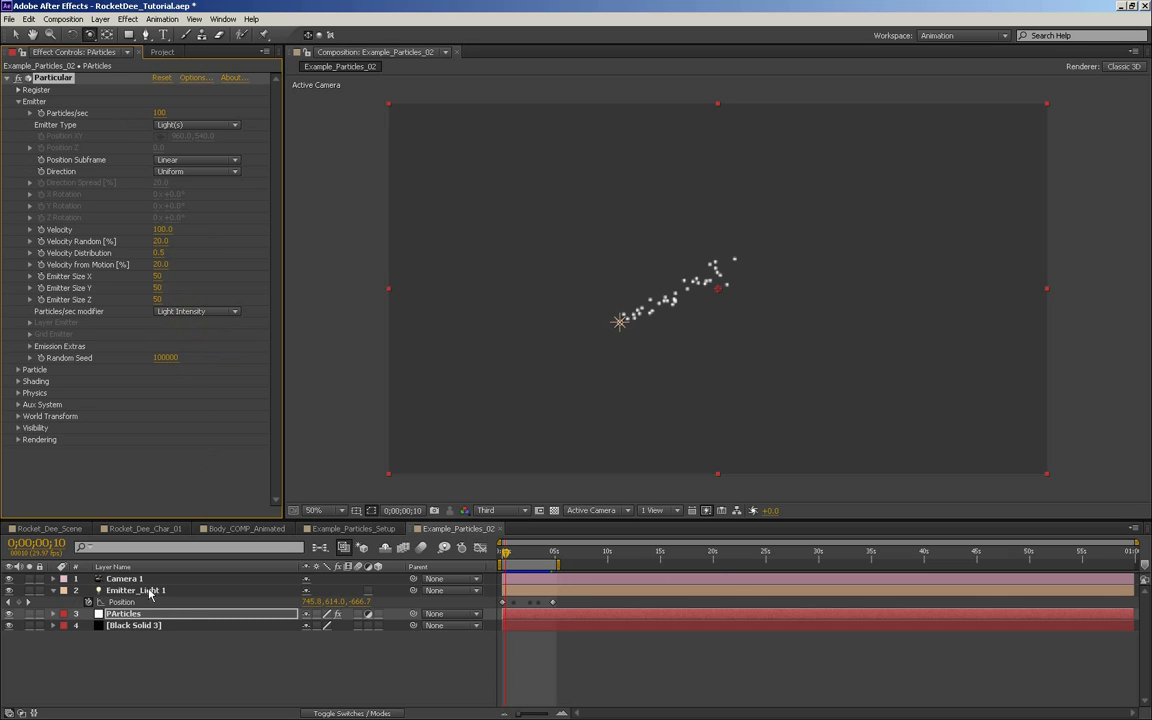
Add the expression wiggle(3,25); to the Intensity of Emitter_Light 1 and preview the result from the start
{"action": "left_click", "coordinate": [114, 592]}
{"action": "key", "text": "t"}
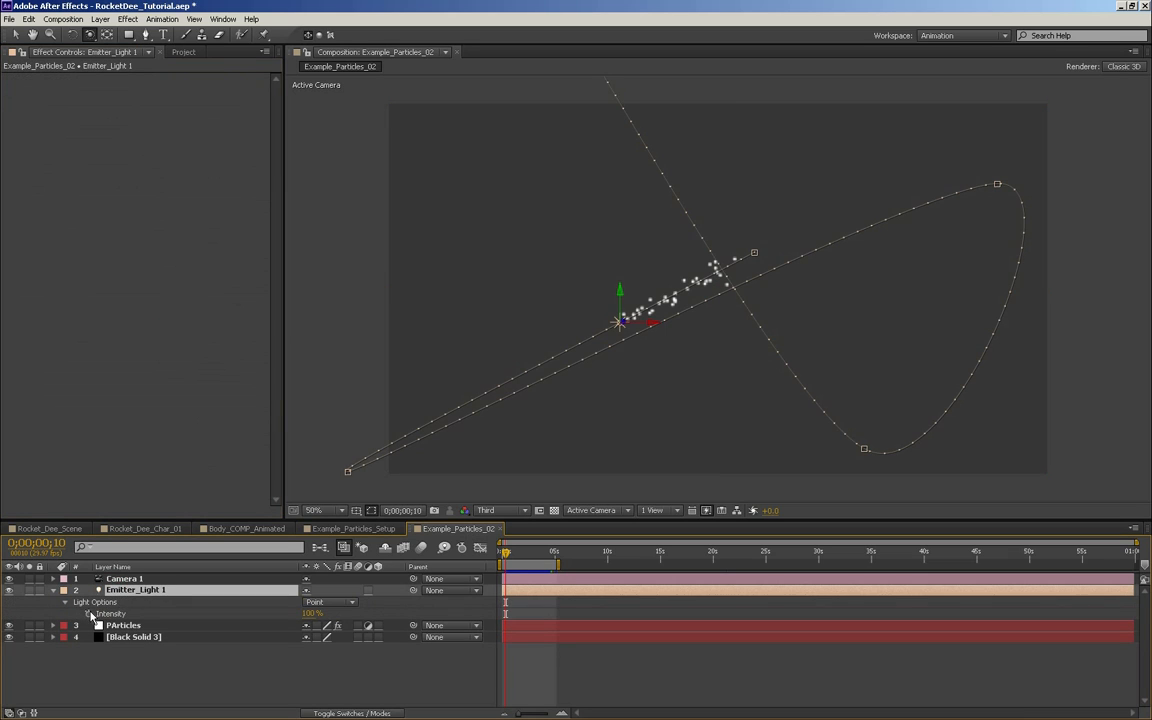
{"action": "left_click", "coordinate": [88, 613], "text": "alt"}
{"action": "type", "text": "wiggle(3,25);"}
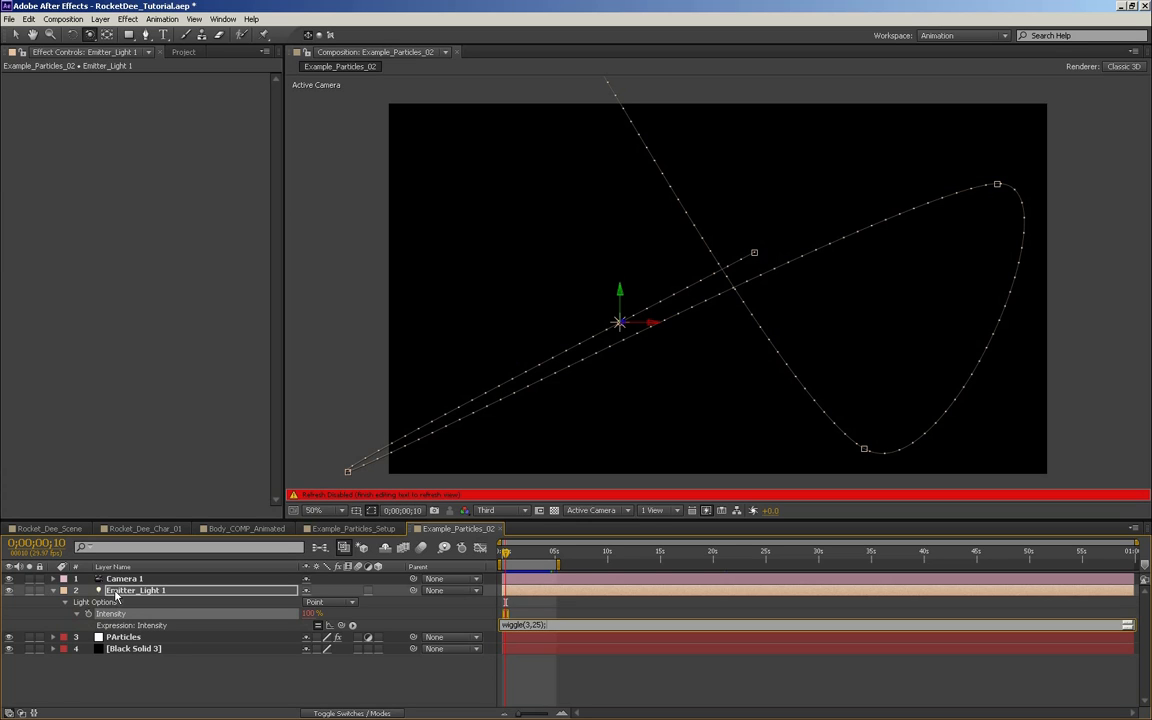
{"action": "key", "text": "KP_Enter"}
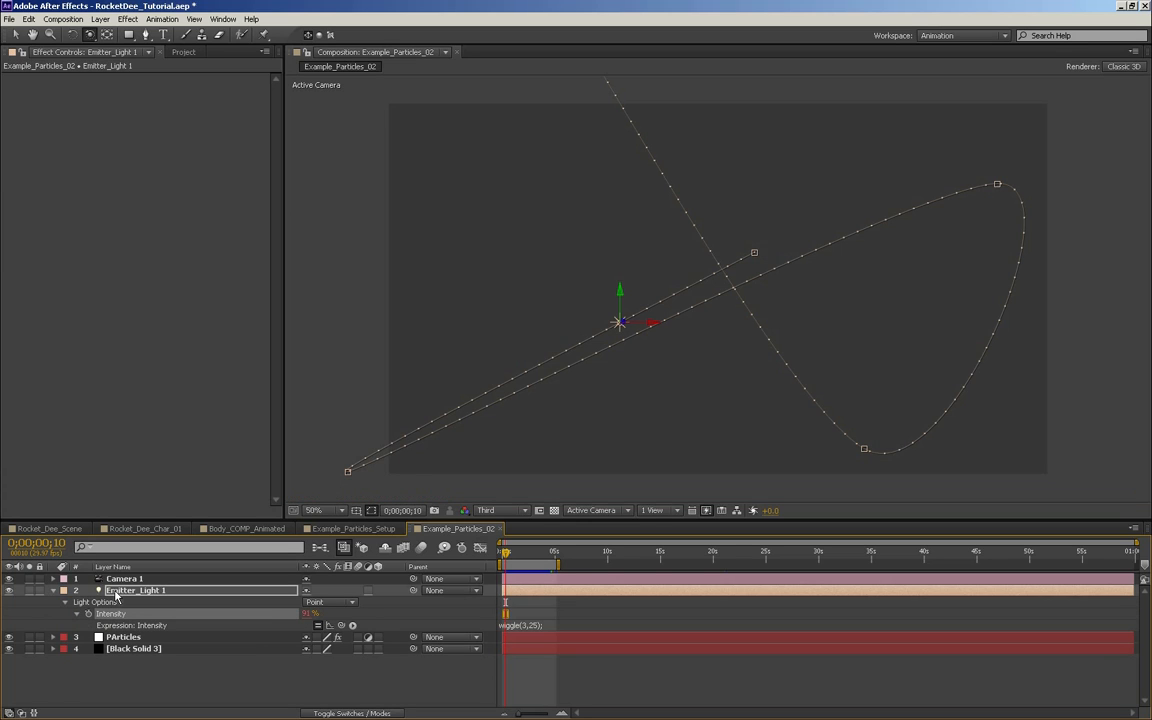
{"action": "key", "text": "KP_Enter"}
{"action": "left_click_drag", "start_coordinate": [515, 556], "coordinate": [482, 557]}
{"action": "key", "text": "KP_0"}
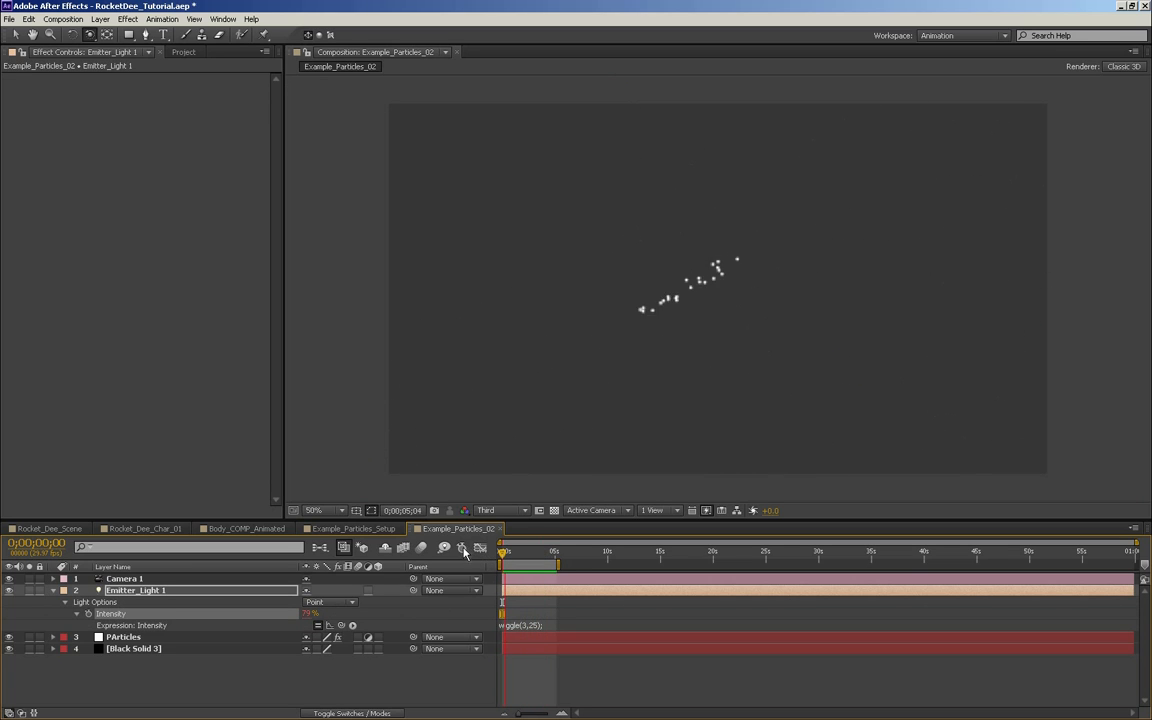
At 0;00;00;16, enable keyframing for Particles/sec in the PArticles layer's Particular effect and set it to 0
{"action": "left_click_drag", "start_coordinate": [500, 552], "coordinate": [508, 557]}
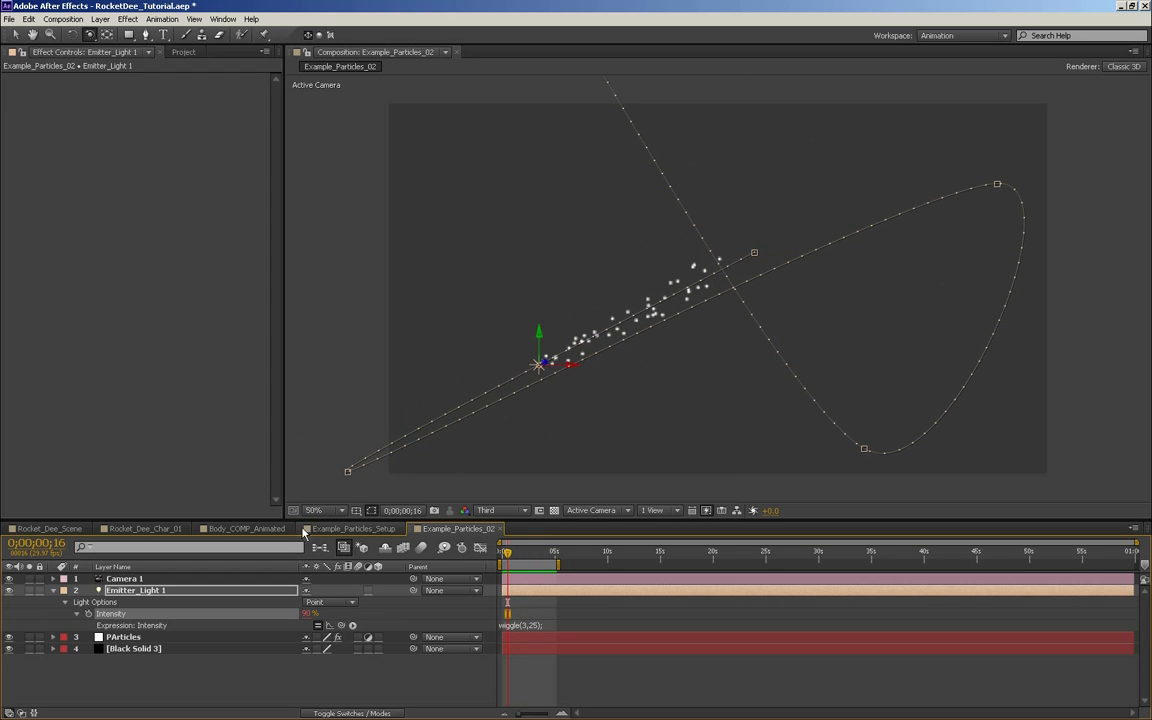
{"action": "left_click", "coordinate": [148, 591]}
{"action": "left_click", "coordinate": [164, 51]}
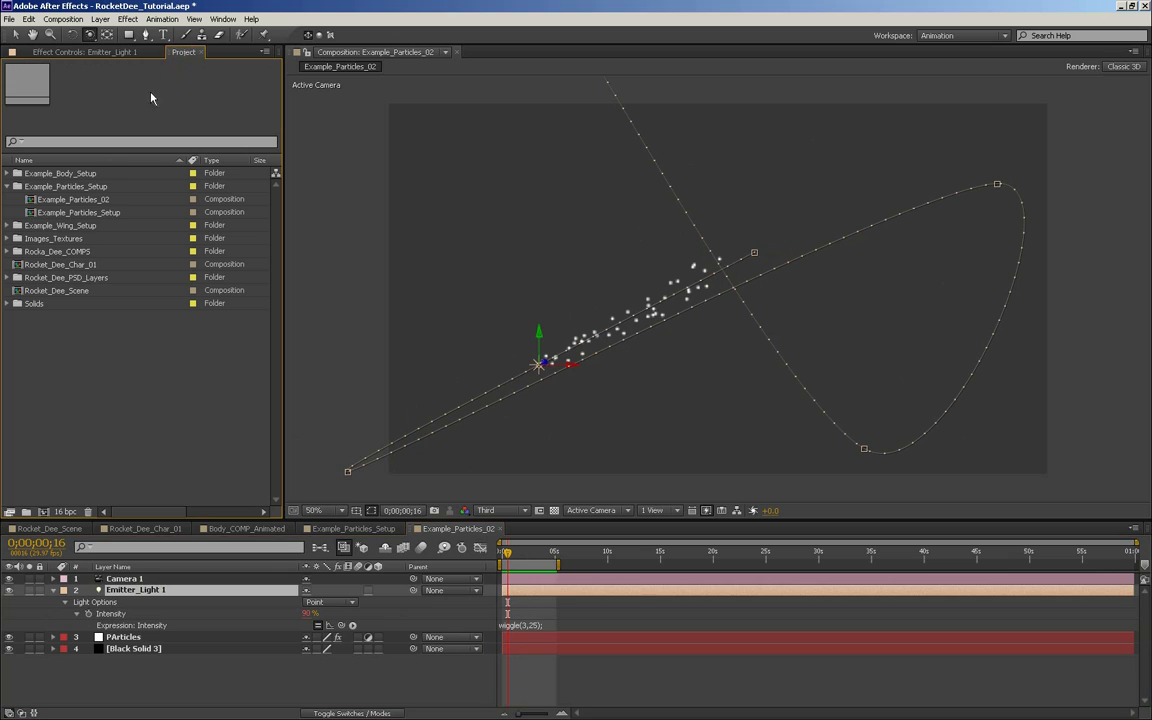
{"action": "left_click", "coordinate": [124, 637]}
{"action": "left_click", "coordinate": [90, 51]}
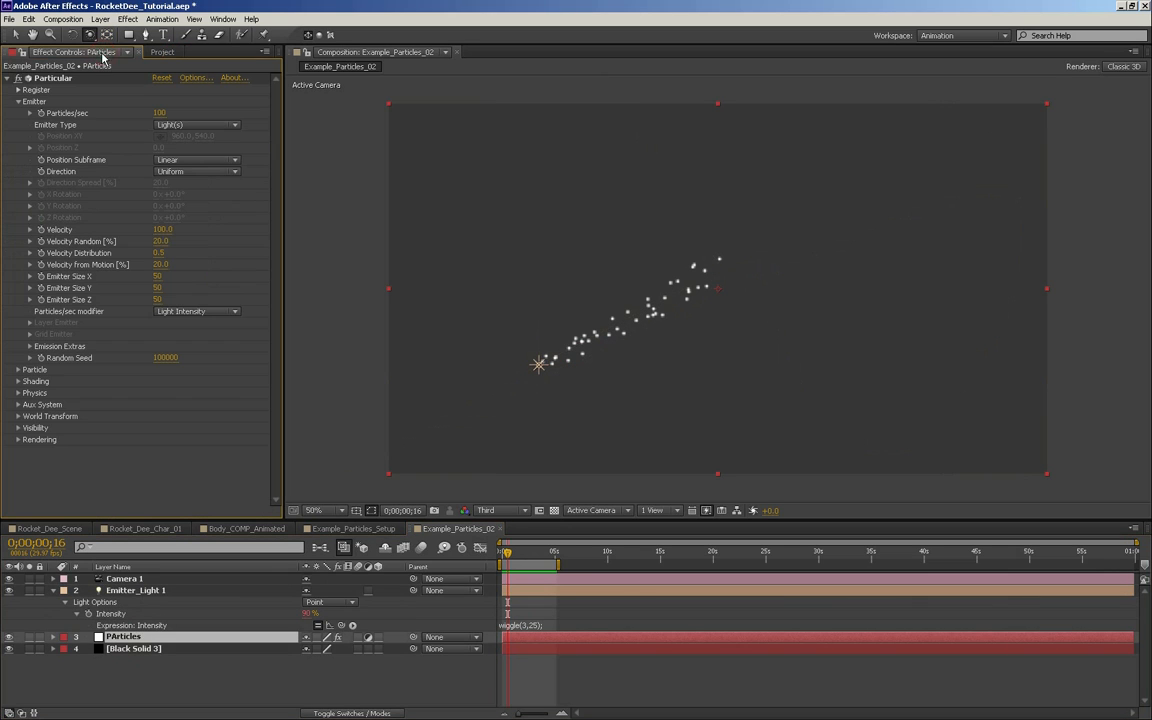
{"action": "left_click", "coordinate": [41, 114]}
{"action": "left_click", "coordinate": [159, 113]}
{"action": "type", "text": "0"}
{"action": "key", "text": "Return"}
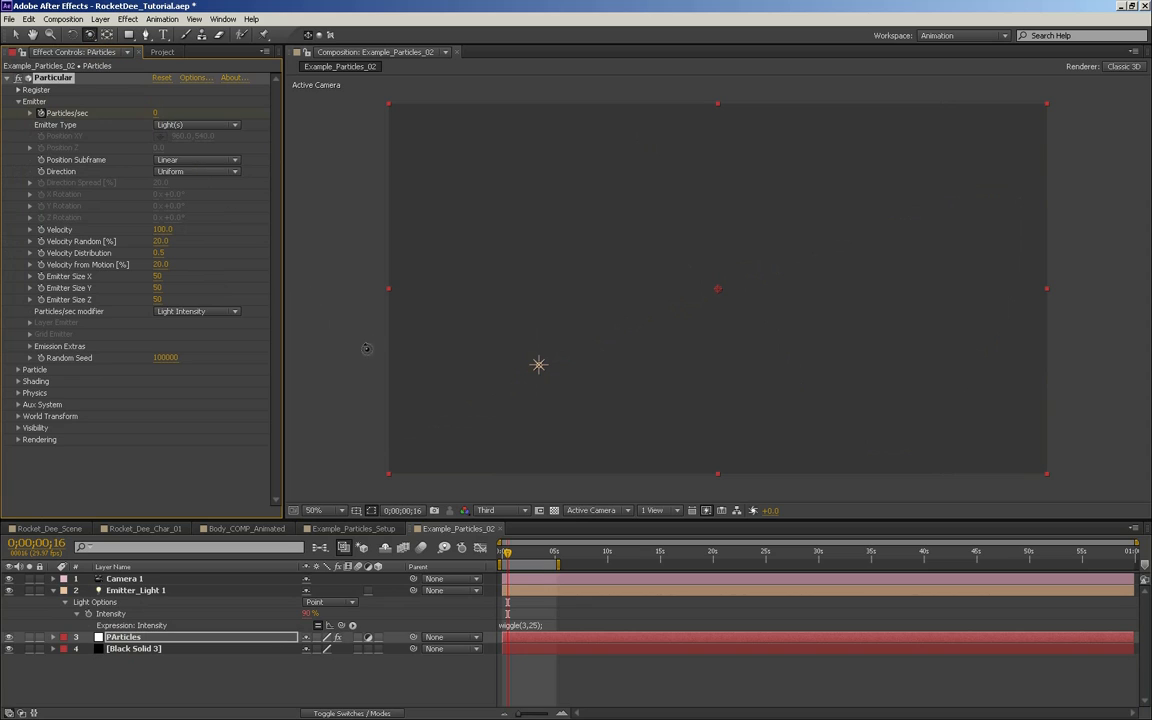
At 0;00;00;19, keyframe the PArticles layer's Particles/sec at 300 and preview the emission start
{"action": "key", "text": "u"}
{"action": "key", "text": "Page_Down"}
{"action": "key", "text": "Page_Down"}
{"action": "left_click", "coordinate": [157, 116]}
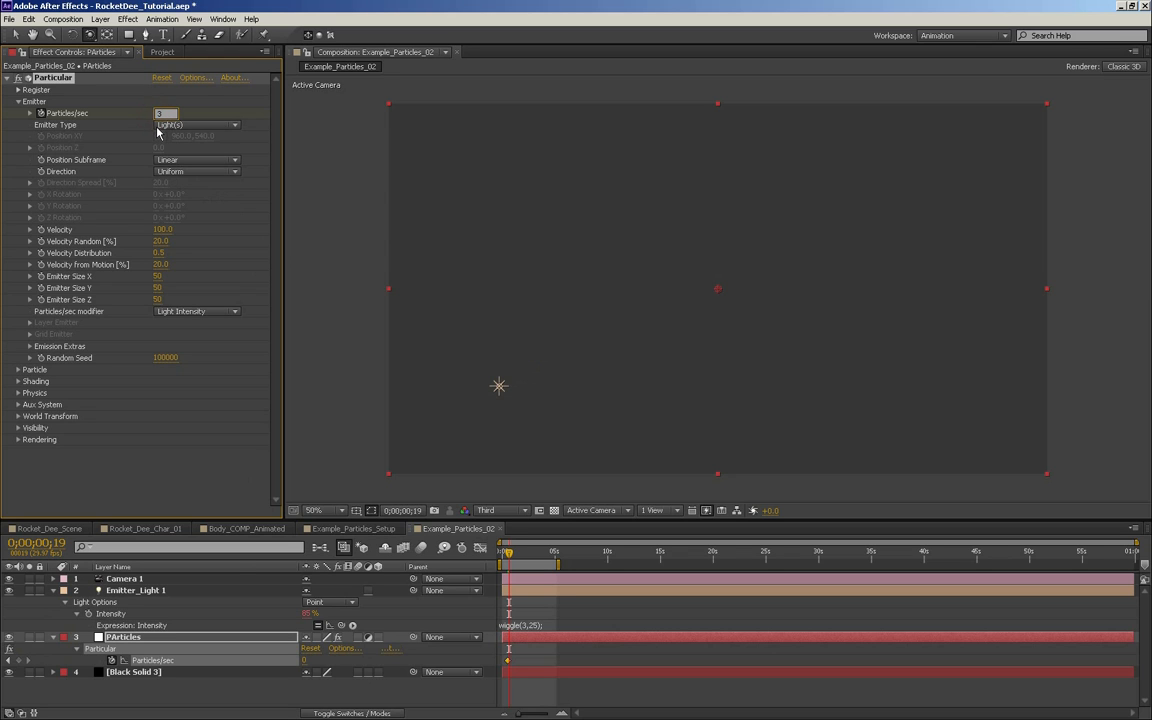
{"action": "key", "text": "Return"}
{"action": "key", "text": "space"}
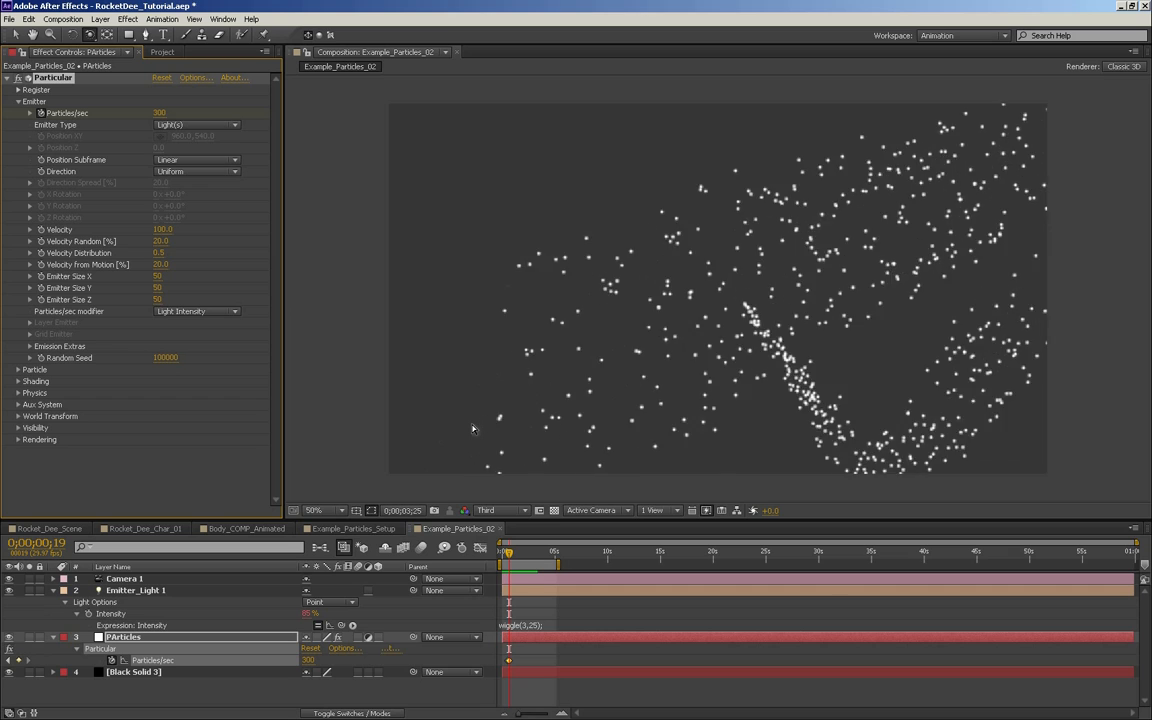
{"action": "key", "text": "space"}
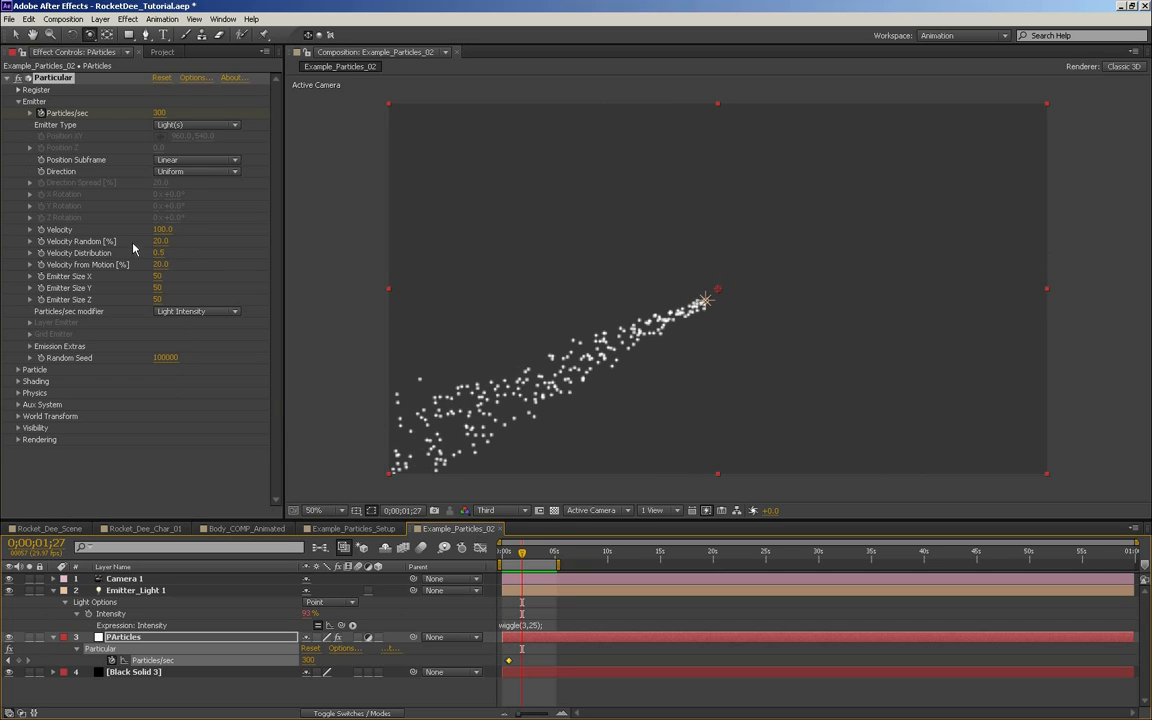
Set the Particular emitter's Velocity to 50 and preview the narrower particle trail
{"action": "mouse_move", "coordinate": [160, 230]}
{"action": "left_mouse_down"}
{"action": "mouse_move", "coordinate": [180, 230]}
{"action": "mouse_move", "coordinate": [157, 231]}
{"action": "left_mouse_up"}
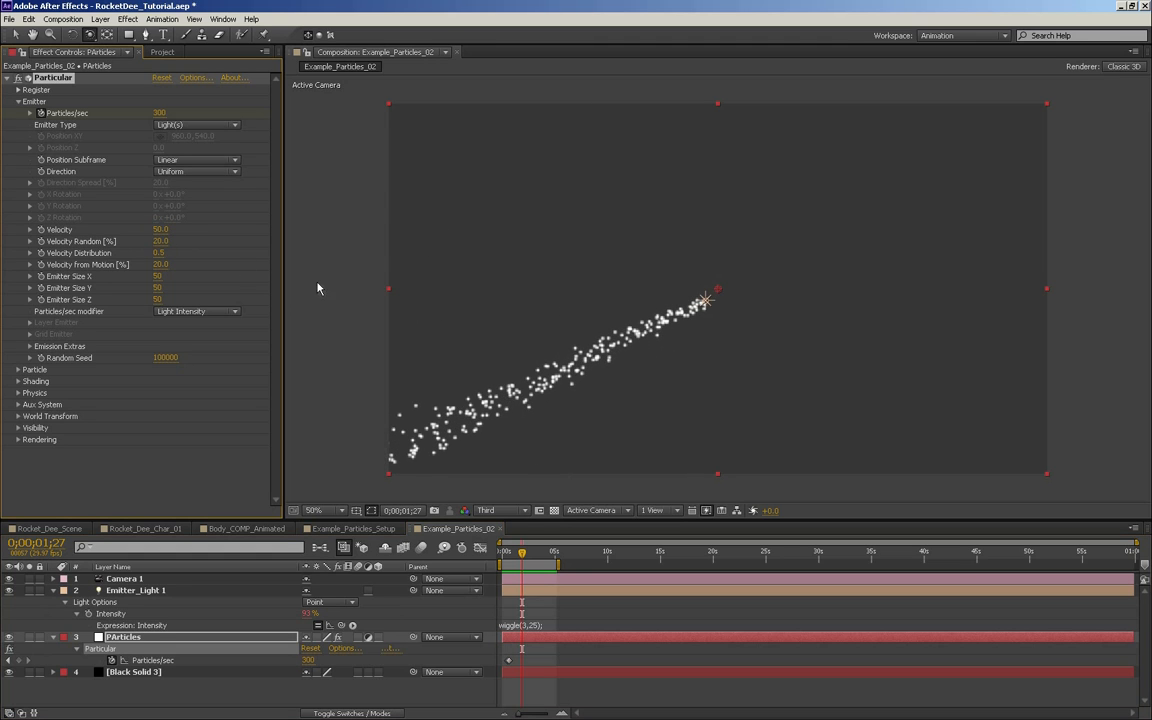
{"action": "key", "text": "KP_0"}
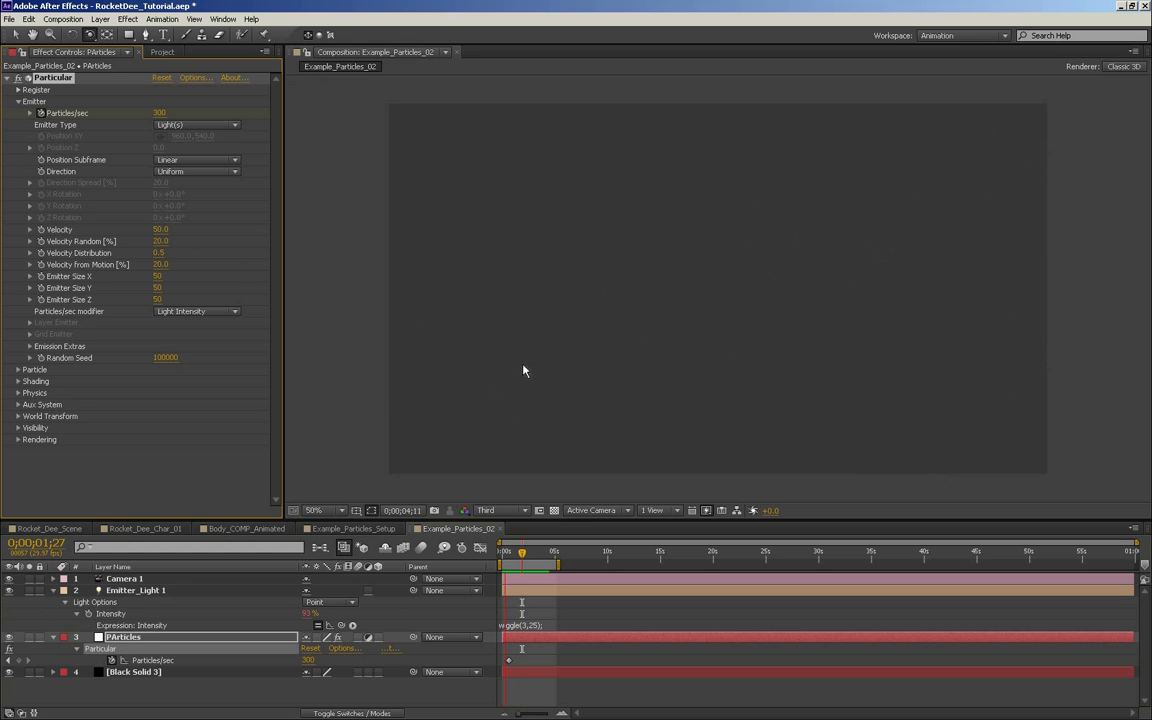
{"action": "left_click", "coordinate": [521, 554]}
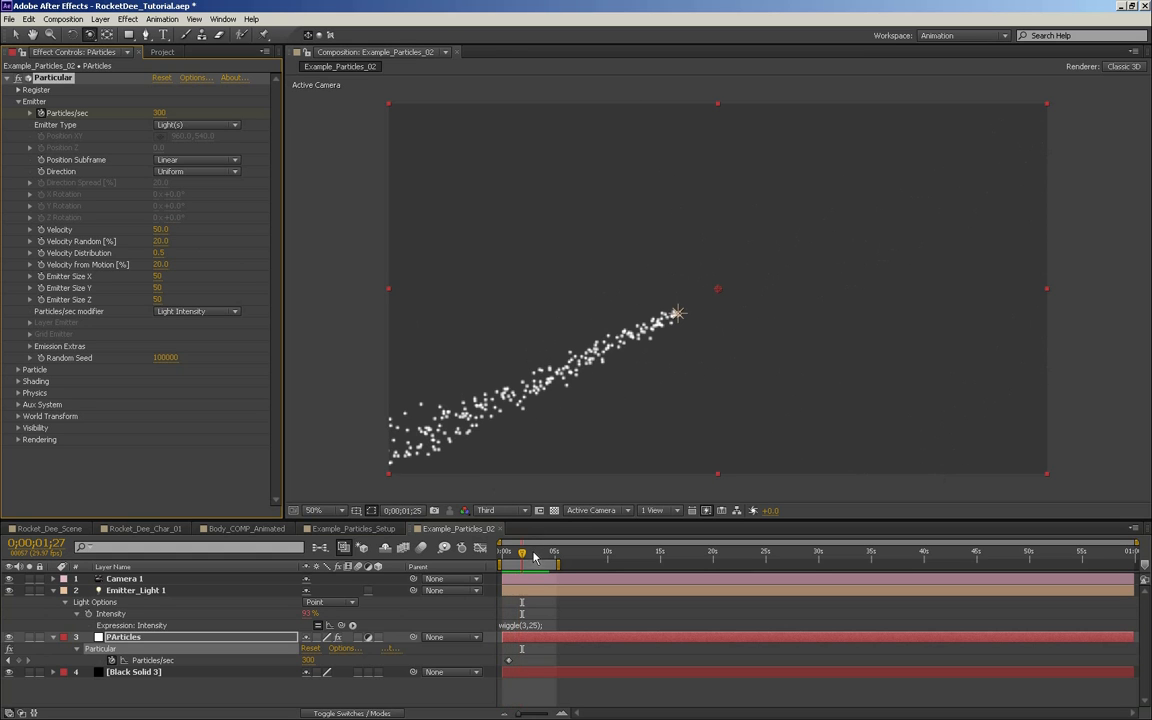
In Particular's Particle settings, set Life to 5 seconds and Particle Type to Cloudlet
{"action": "left_click", "coordinate": [18, 371]}
{"action": "scroll", "coordinate": [21, 163], "scroll_direction": "up", "scroll_amount": 3}
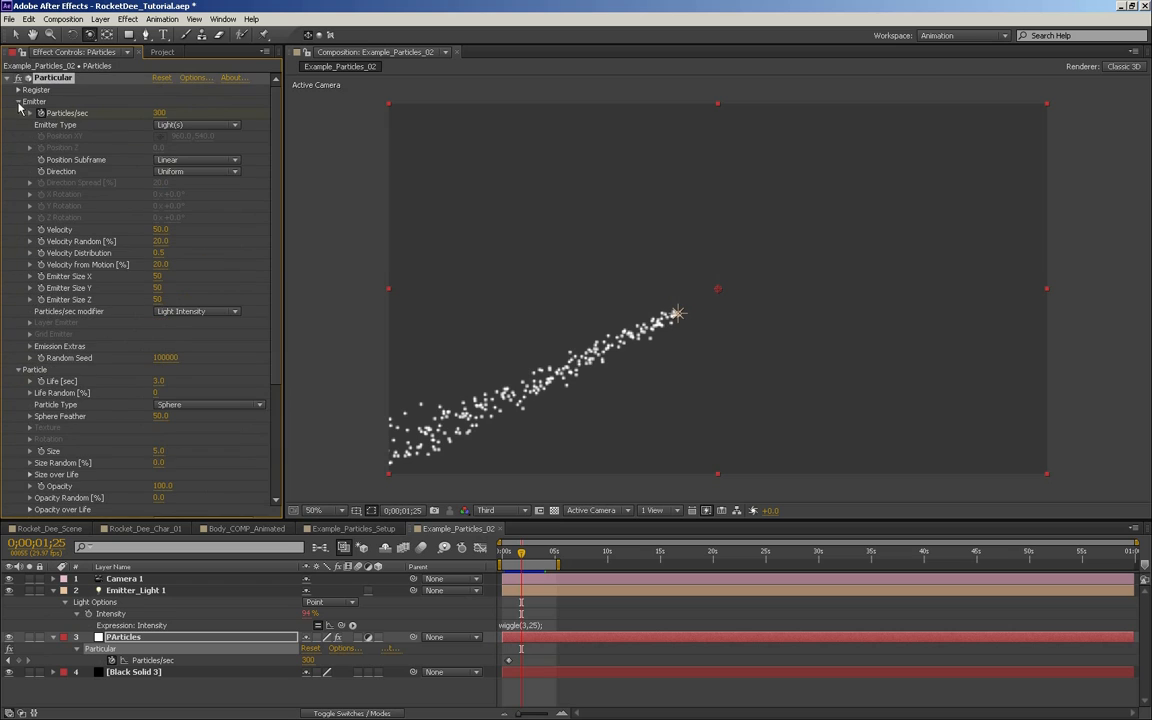
{"action": "left_click", "coordinate": [18, 102]}
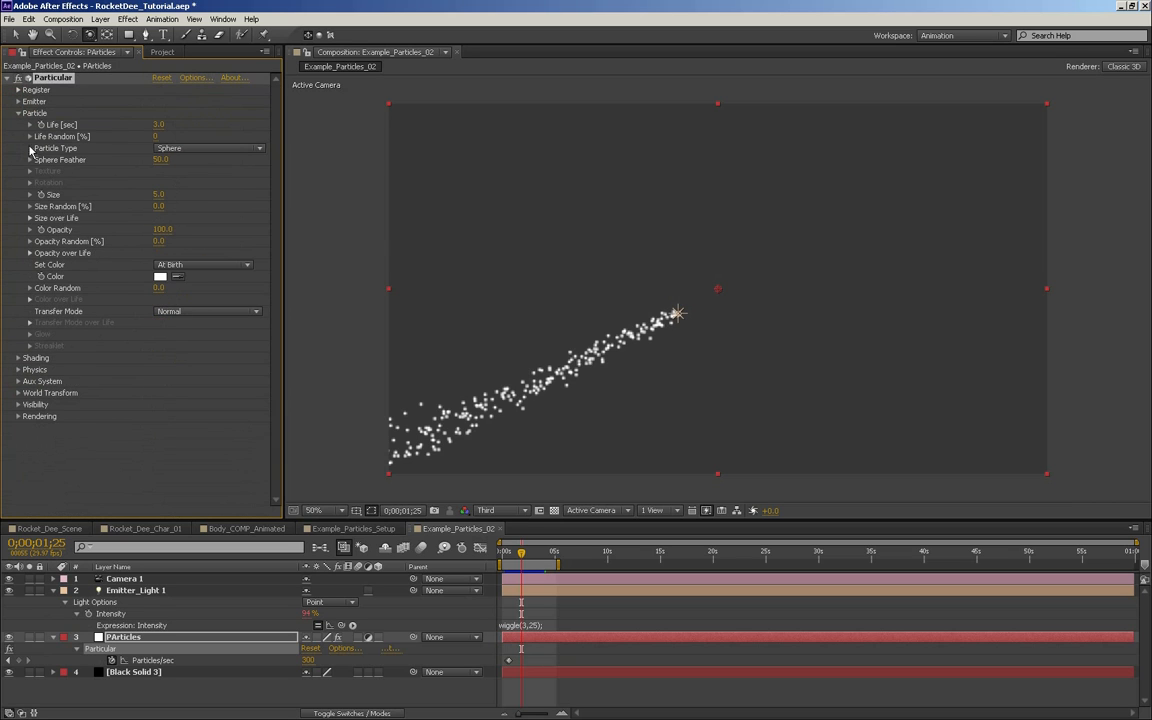
{"action": "left_click", "coordinate": [158, 127]}
{"action": "type", "text": "5"}
{"action": "key", "text": "Return"}
{"action": "left_click", "coordinate": [175, 150]}
{"action": "left_click", "coordinate": [213, 193]}
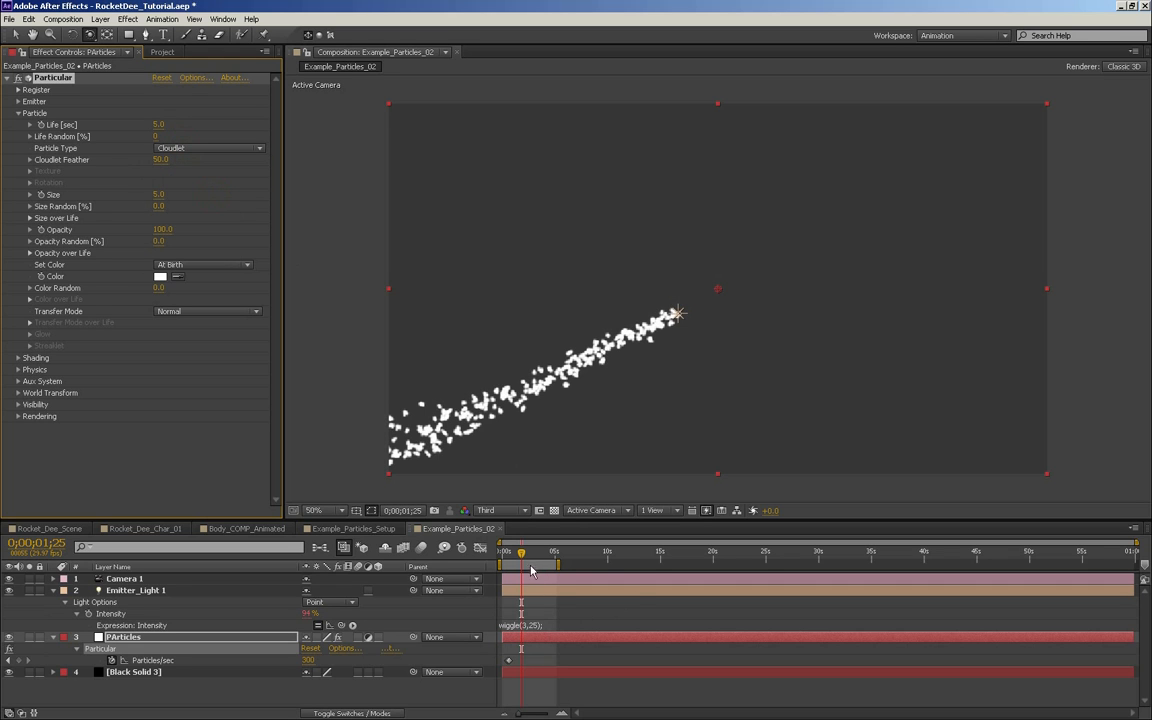
Set Opacity Random to 28% and shape Opacity over Life to hold full early, then fade gradually toward death
{"action": "left_click_drag", "start_coordinate": [530, 561], "coordinate": [540, 560]}
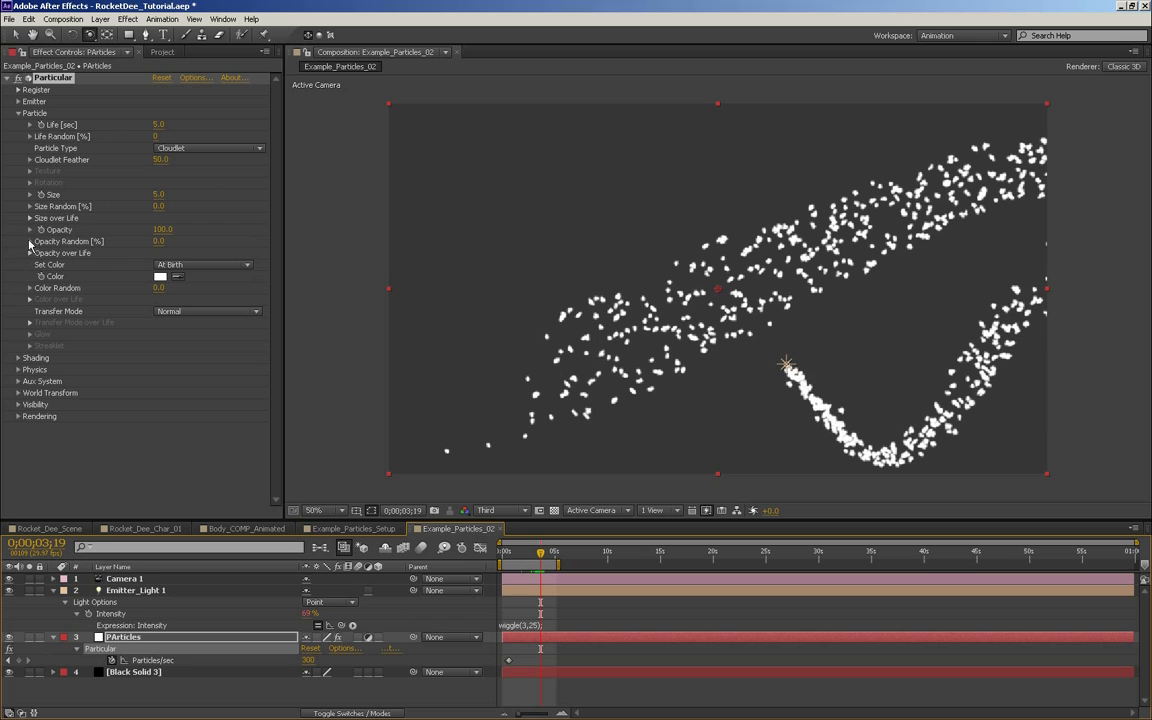
{"action": "left_click_drag", "start_coordinate": [163, 240], "coordinate": [181, 238]}
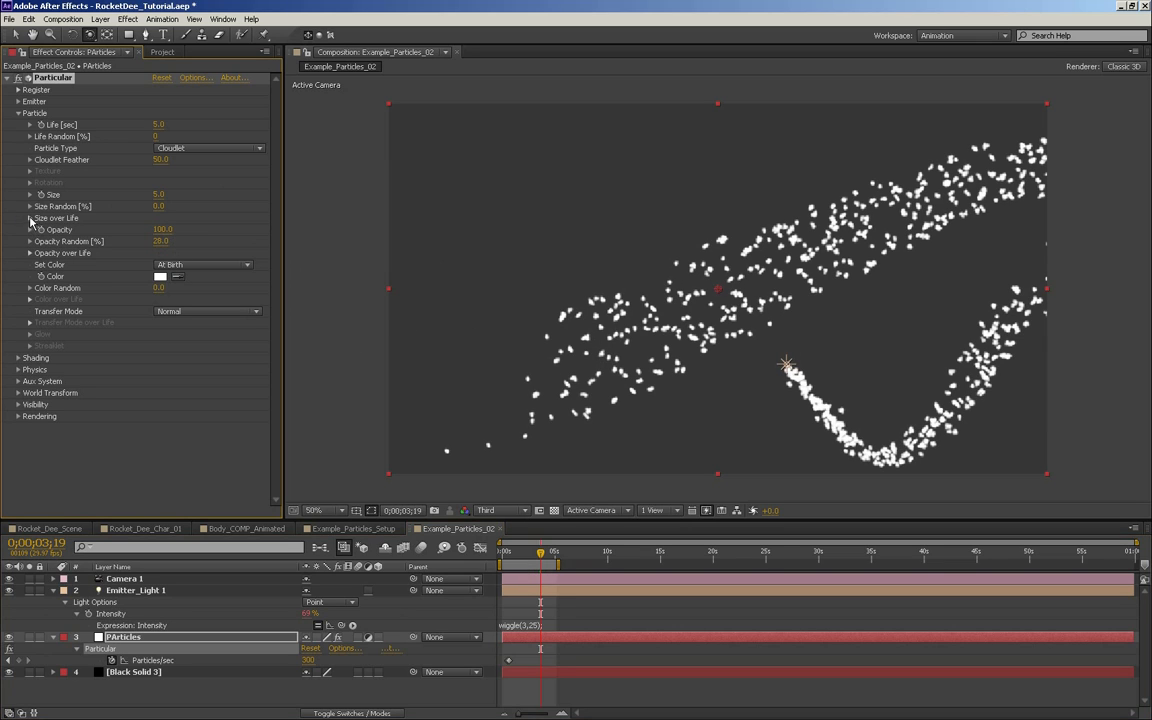
{"action": "left_click", "coordinate": [30, 254]}
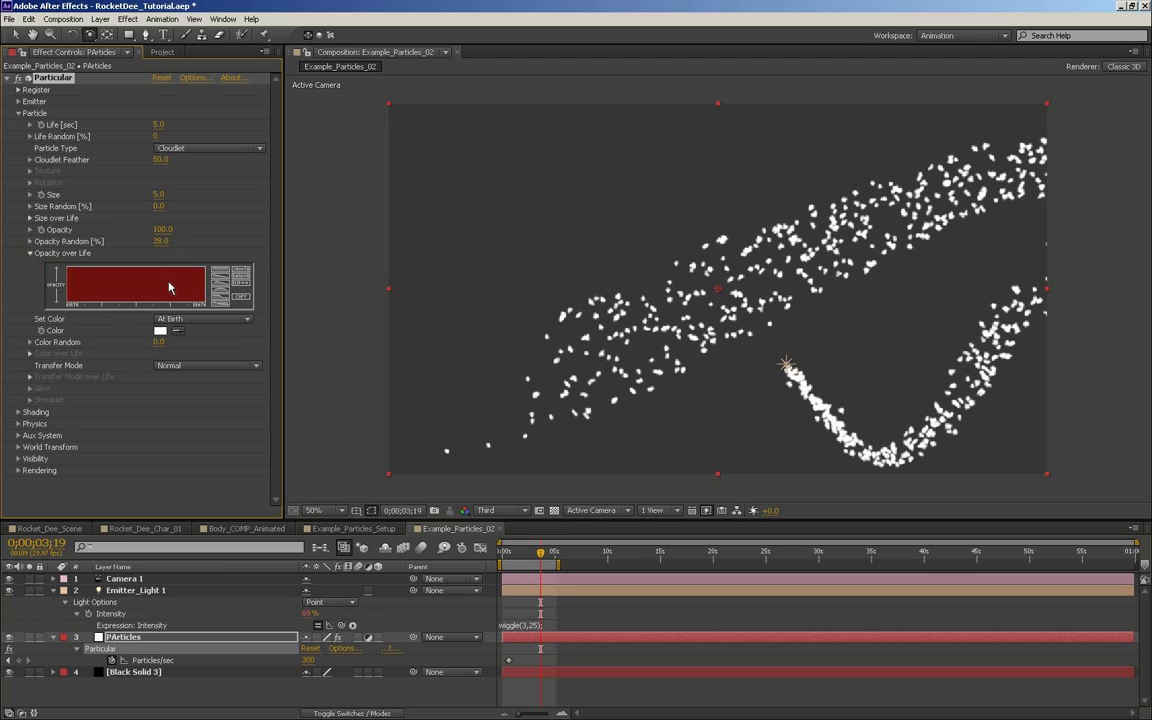
{"action": "left_click", "coordinate": [219, 288]}
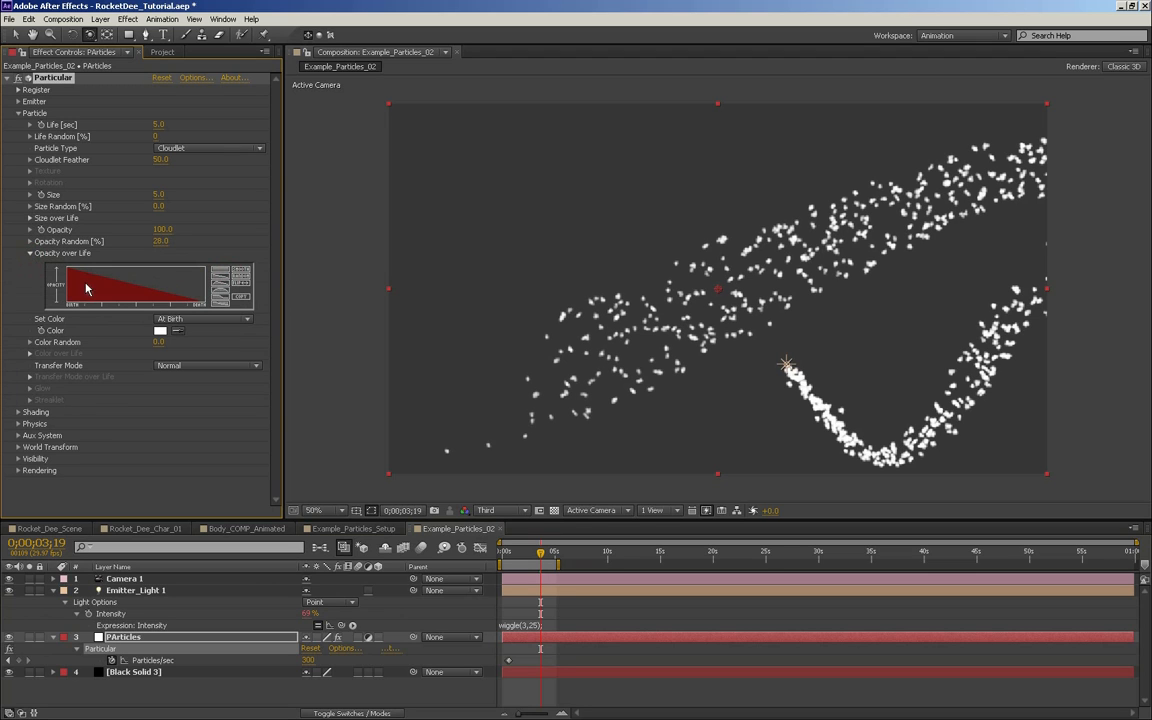
{"action": "mouse_move", "coordinate": [67, 273]}
{"action": "left_mouse_down"}
{"action": "mouse_move", "coordinate": [97, 268]}
{"action": "mouse_move", "coordinate": [179, 290]}
{"action": "left_mouse_up"}
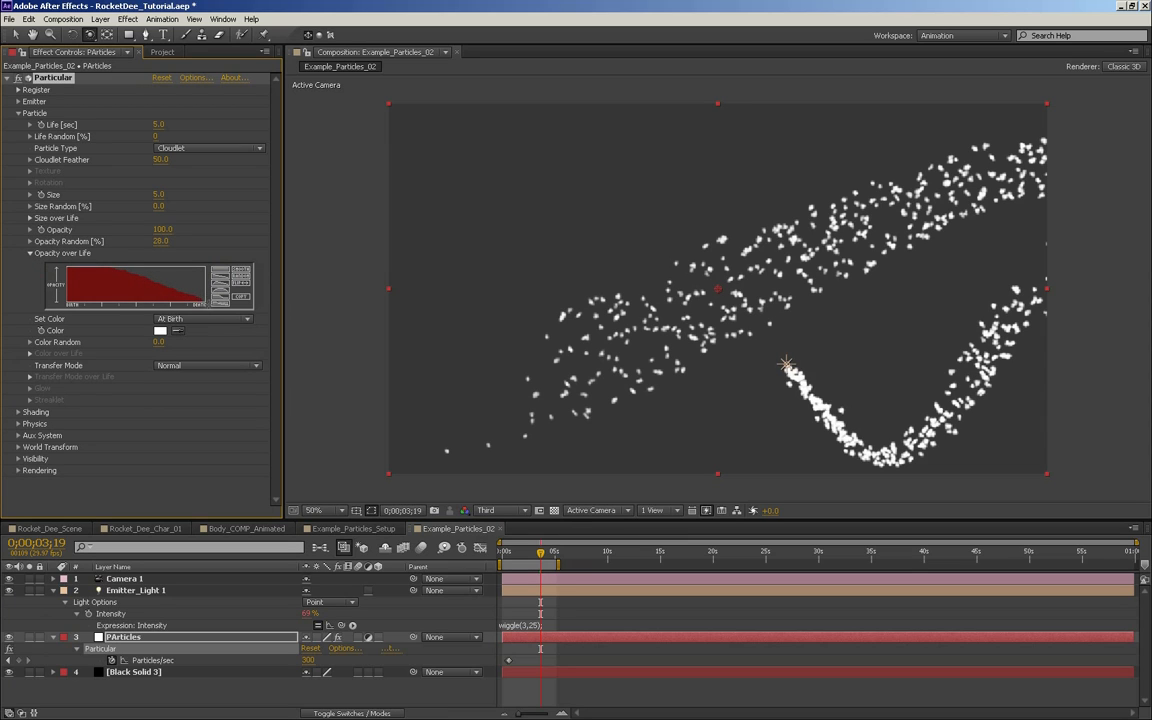
{"action": "left_click", "coordinate": [31, 254]}
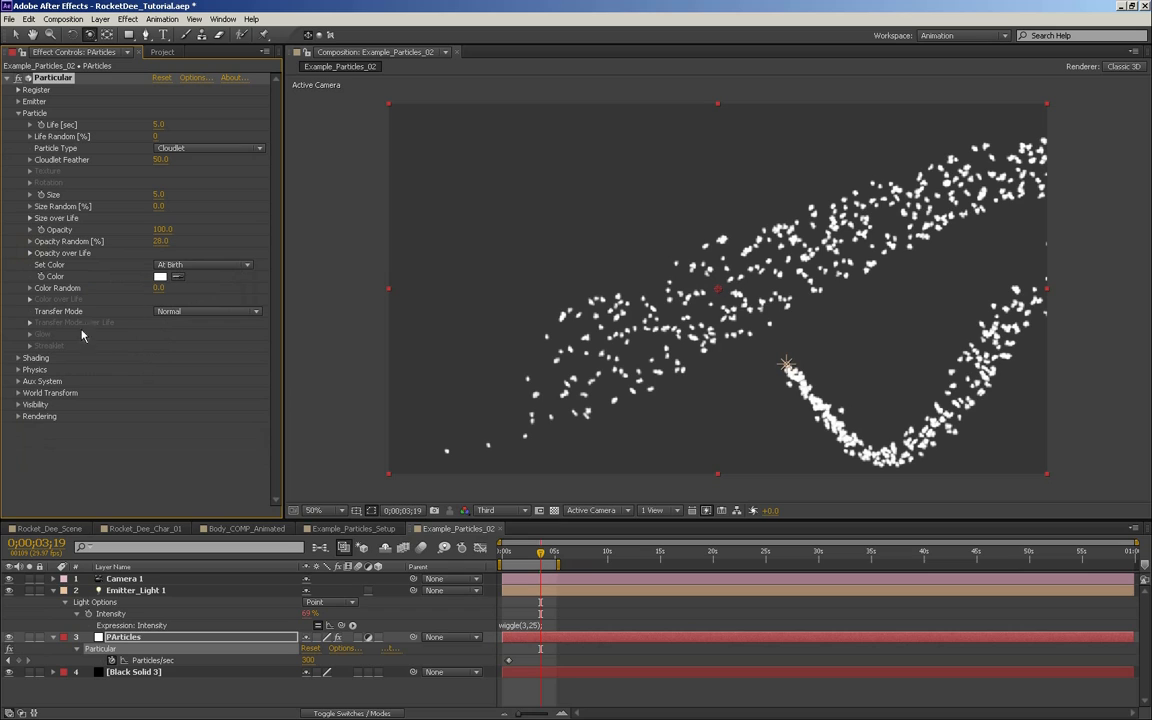
Try a falling Size over Life ramp, then redraw the curve to rise from small at birth to full at death
{"action": "left_click", "coordinate": [30, 218]}
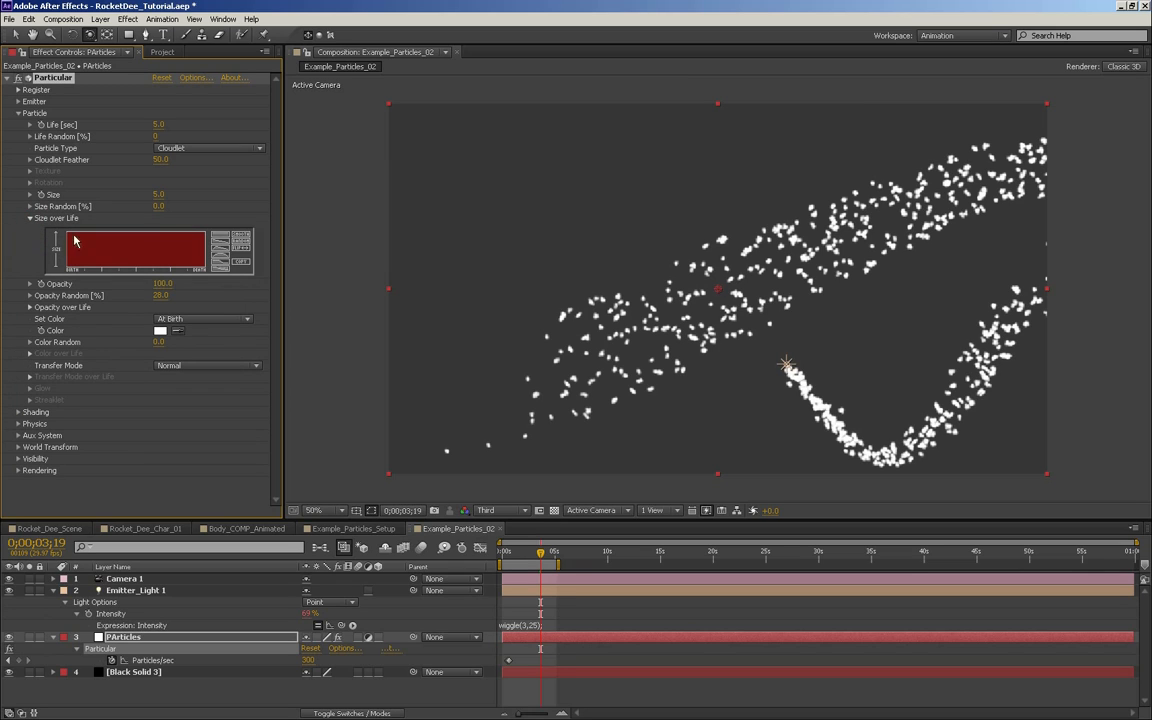
{"action": "mouse_move", "coordinate": [63, 268]}
{"action": "left_mouse_down"}
{"action": "mouse_move", "coordinate": [70, 238]}
{"action": "mouse_move", "coordinate": [81, 247]}
{"action": "mouse_move", "coordinate": [118, 212]}
{"action": "mouse_move", "coordinate": [184, 213]}
{"action": "mouse_move", "coordinate": [222, 266]}
{"action": "left_mouse_up"}
{"action": "left_click", "coordinate": [222, 246]}
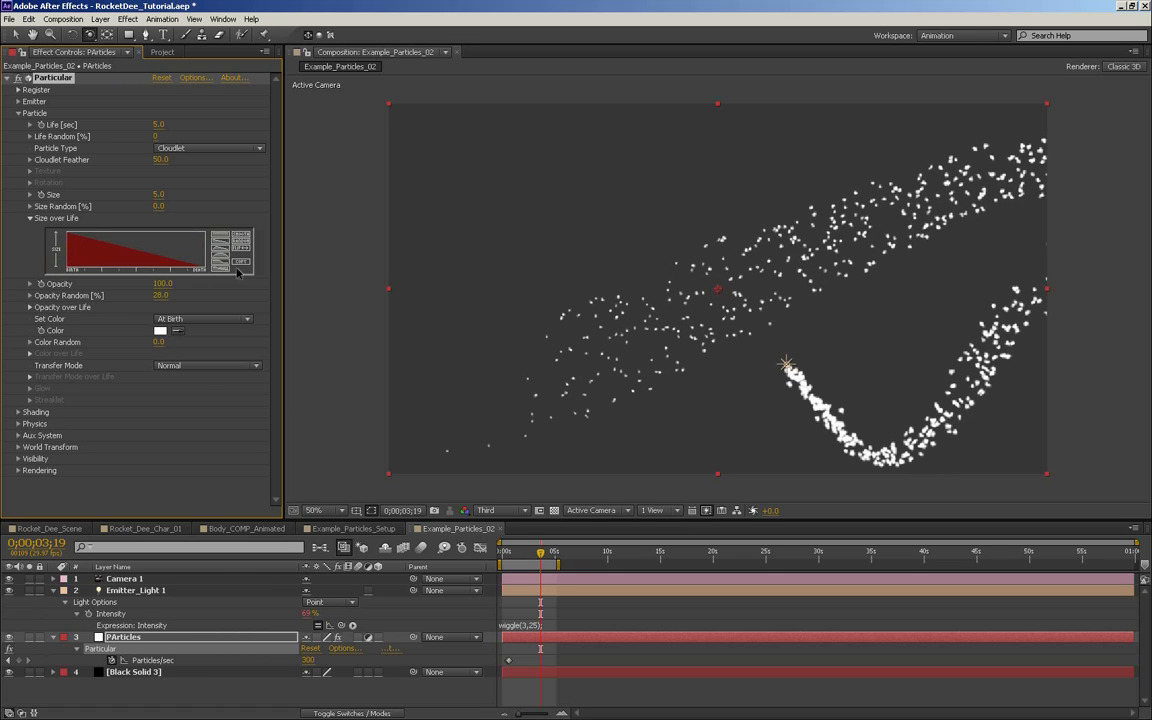
{"action": "left_click", "coordinate": [217, 235]}
{"action": "left_click_drag", "start_coordinate": [96, 255], "coordinate": [190, 229]}
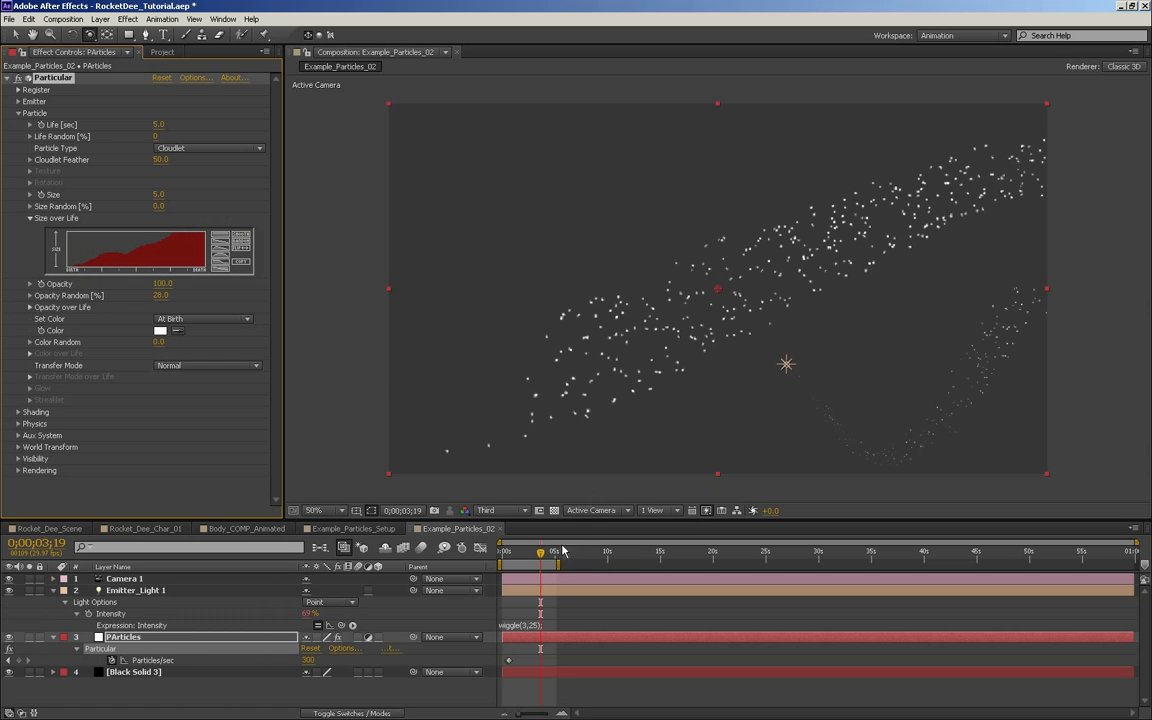
{"action": "mouse_move", "coordinate": [540, 552]}
{"action": "left_mouse_down"}
{"action": "mouse_move", "coordinate": [509, 553]}
{"action": "mouse_move", "coordinate": [531, 555]}
{"action": "left_mouse_up"}
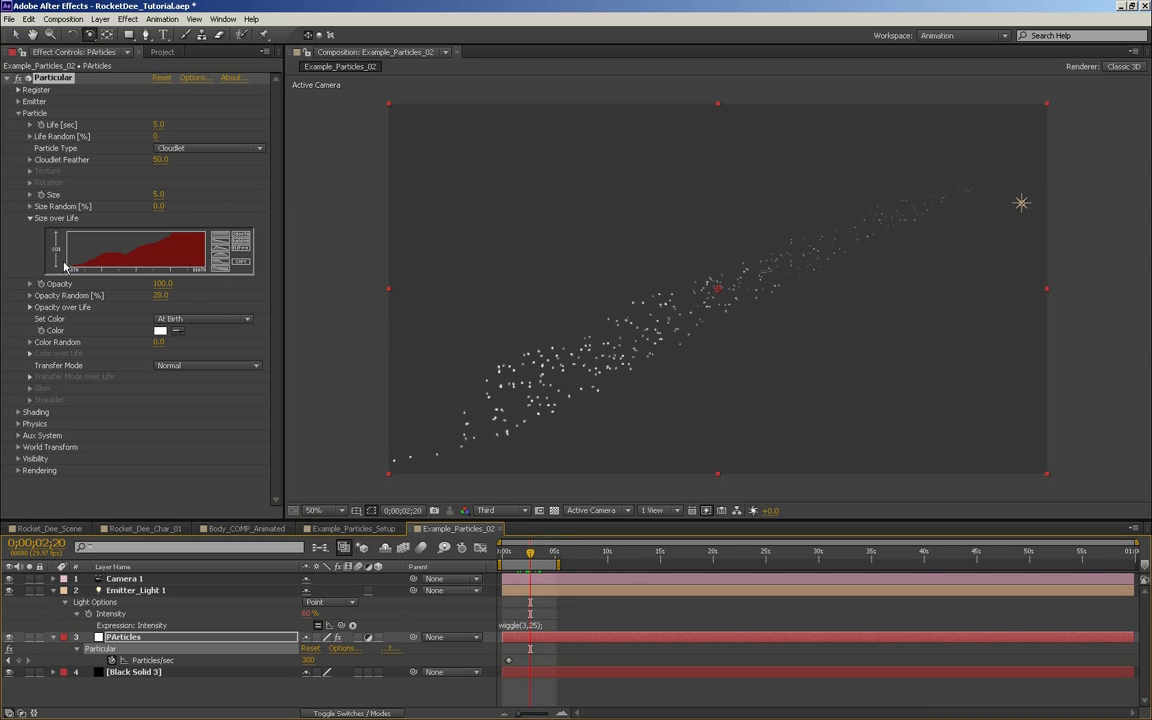
{"action": "mouse_move", "coordinate": [57, 248]}
{"action": "left_mouse_down"}
{"action": "mouse_move", "coordinate": [110, 233]}
{"action": "mouse_move", "coordinate": [176, 236]}
{"action": "mouse_move", "coordinate": [220, 264]}
{"action": "left_mouse_up"}
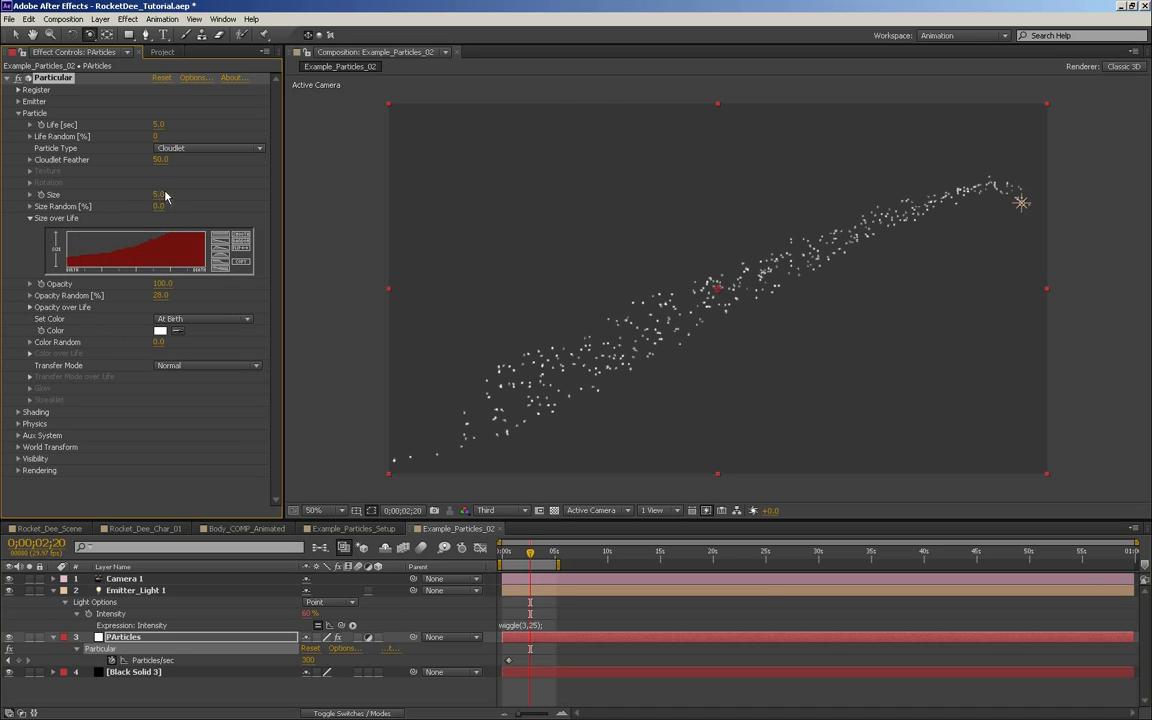
Set the particle Size to 111 and redraw Size over Life as an even rising ramp, checking it along the timeline
{"action": "left_click_drag", "start_coordinate": [165, 193], "coordinate": [226, 184]}
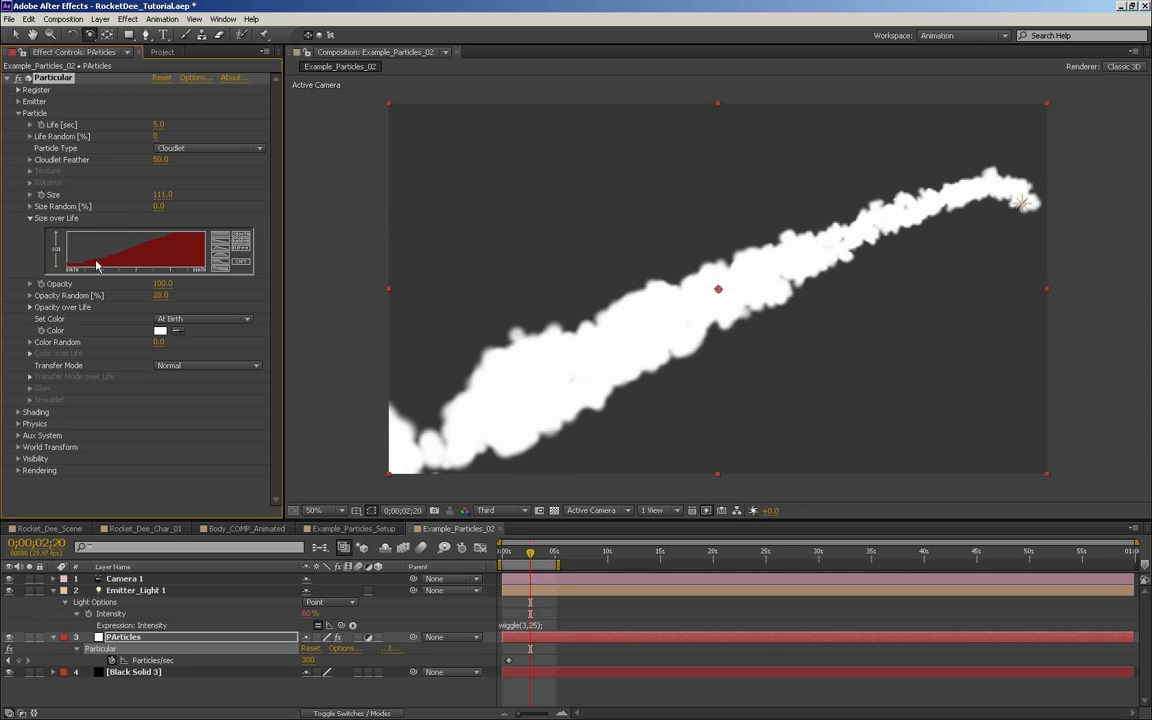
{"action": "left_click_drag", "start_coordinate": [62, 264], "coordinate": [168, 233]}
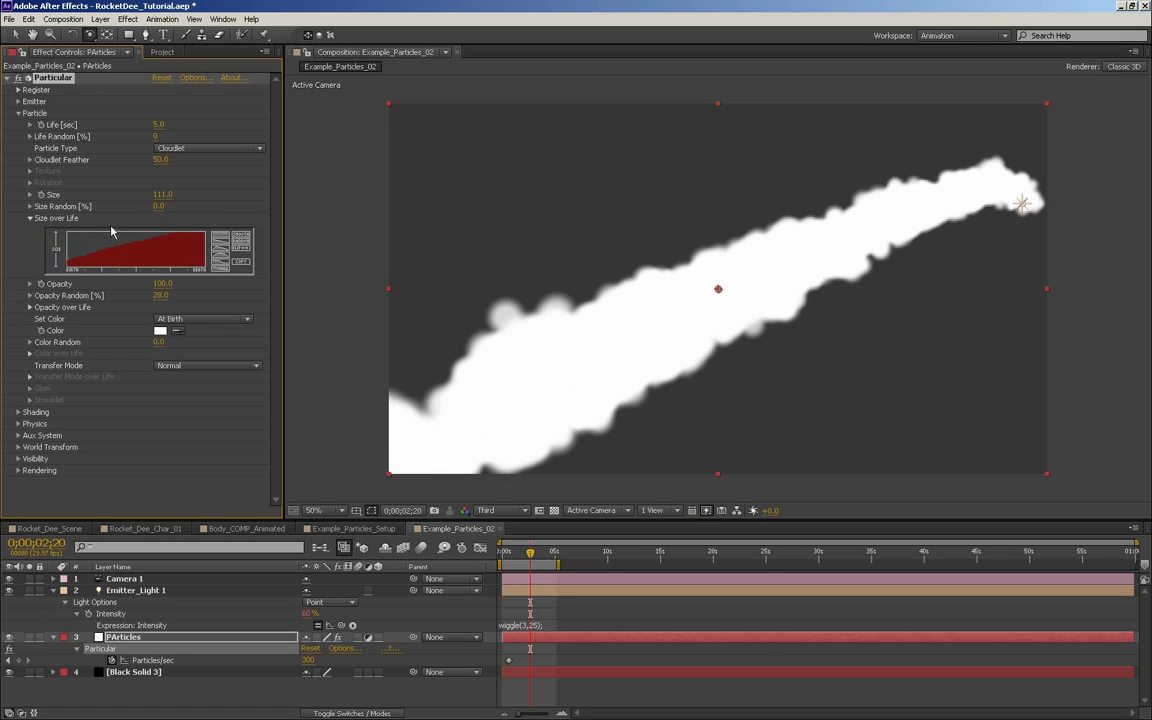
{"action": "left_click_drag", "start_coordinate": [70, 262], "coordinate": [188, 230]}
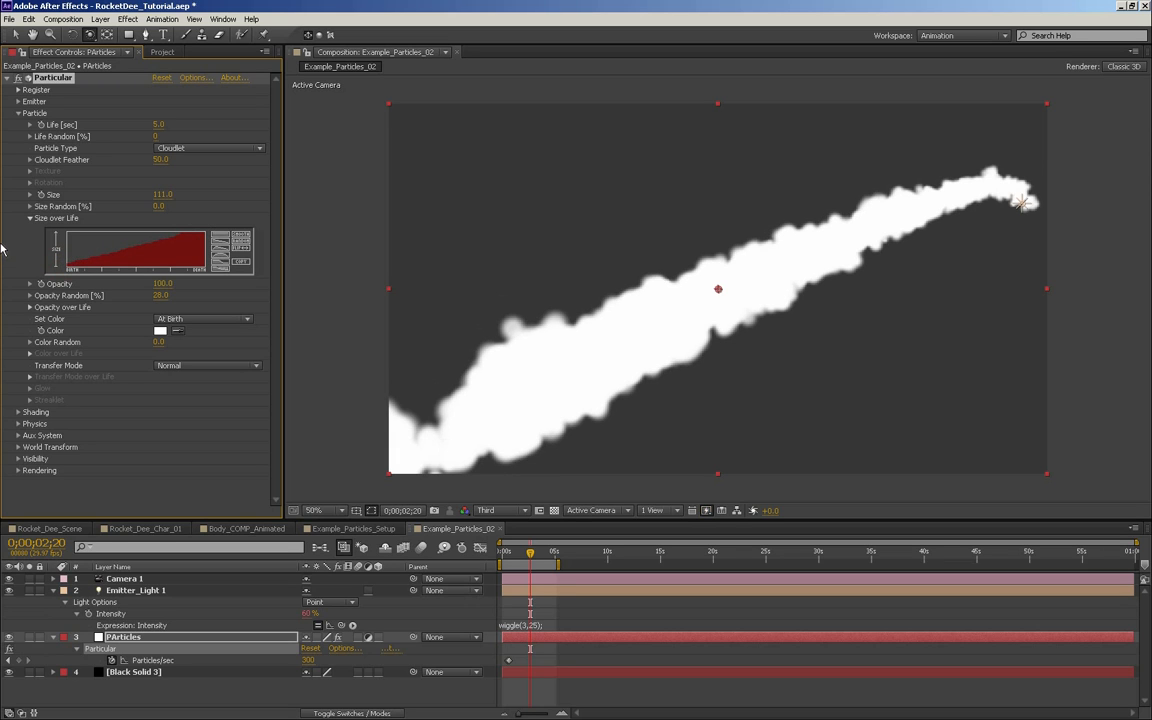
{"action": "left_click_drag", "start_coordinate": [511, 558], "coordinate": [541, 551]}
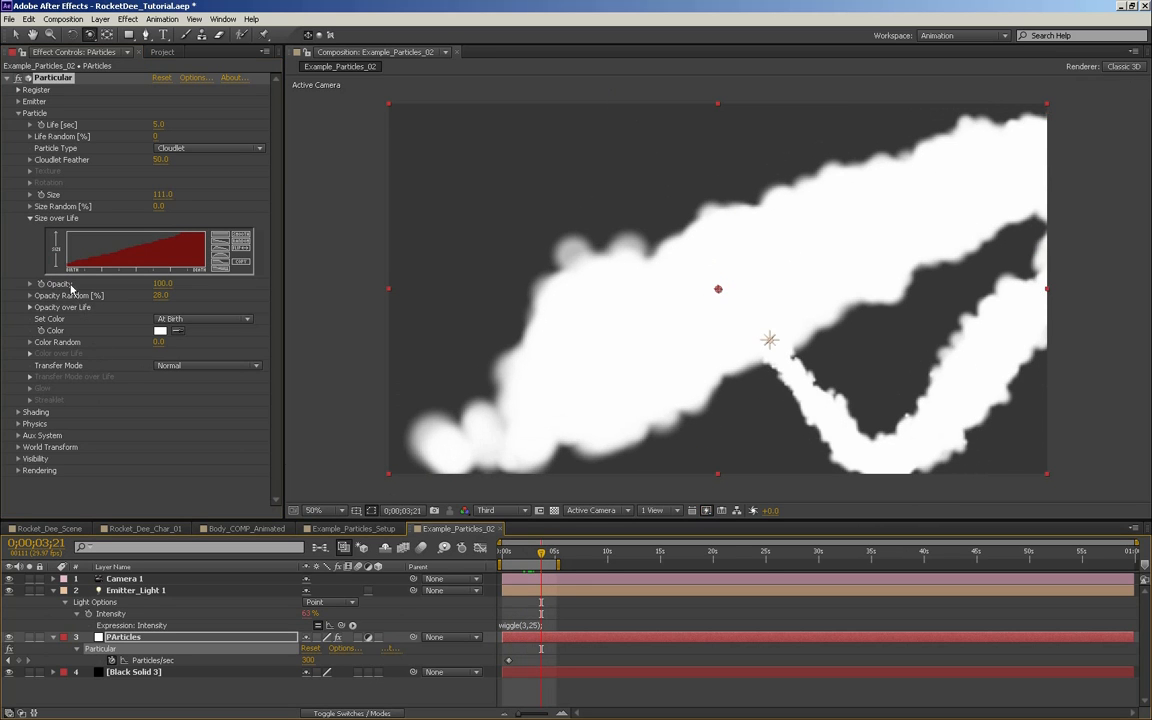
Lower the particle Opacity to 7 and preview the trail from the start
{"action": "left_click_drag", "start_coordinate": [165, 285], "coordinate": [35, 276]}
{"action": "mouse_move", "coordinate": [519, 562]}
{"action": "left_mouse_down"}
{"action": "mouse_move", "coordinate": [510, 553]}
{"action": "mouse_move", "coordinate": [552, 553]}
{"action": "mouse_move", "coordinate": [527, 553]}
{"action": "left_mouse_up"}
{"action": "key", "text": "KP_0"}
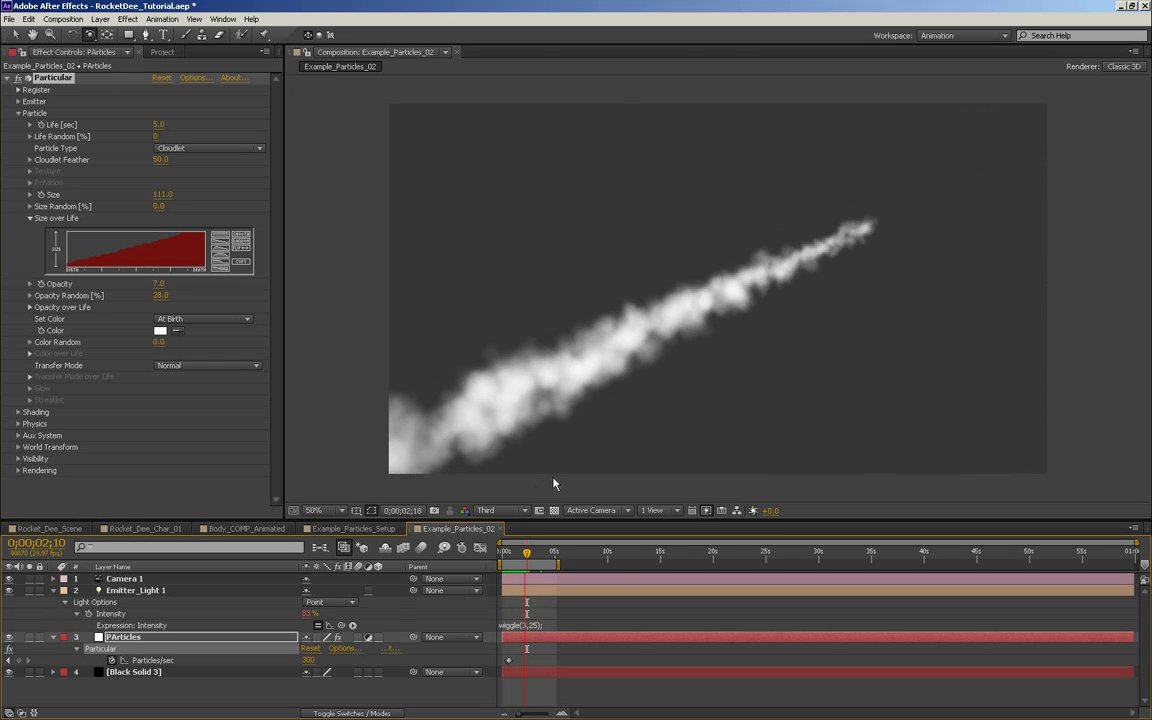
{"action": "key", "text": "Home"}
Go to 0;00;06;03 and set Particular's physics Gravity to 10
{"action": "left_click_drag", "start_coordinate": [529, 555], "coordinate": [567, 552]}
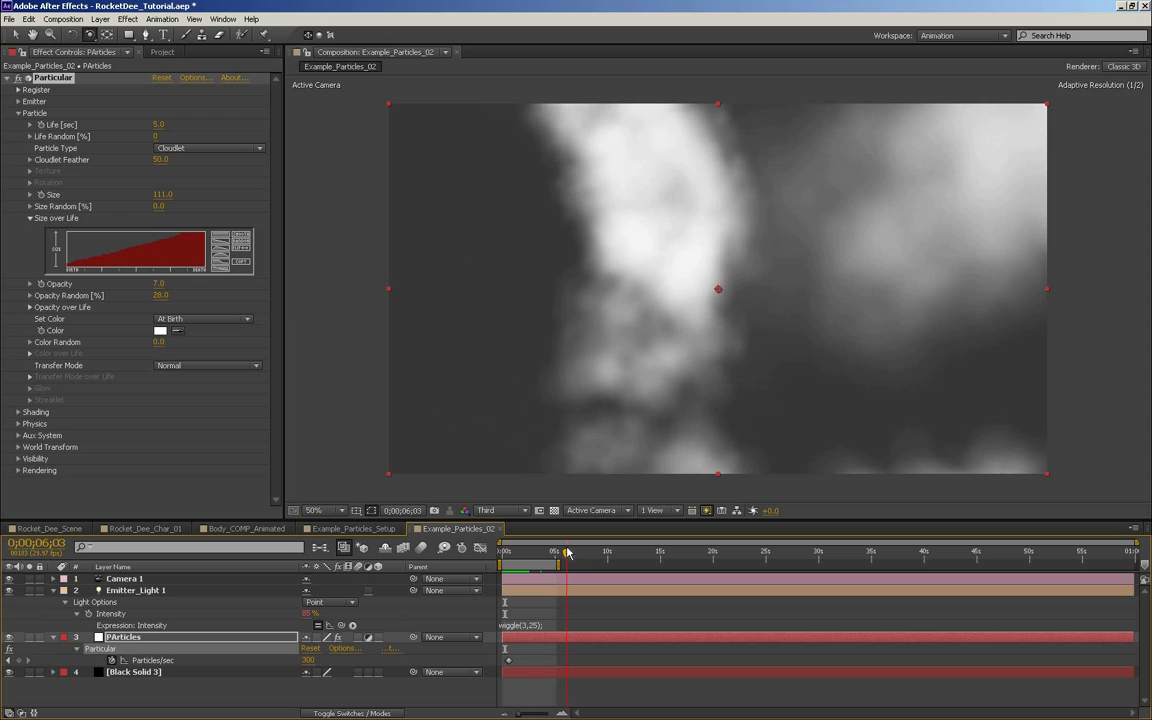
{"action": "left_click", "coordinate": [18, 424]}
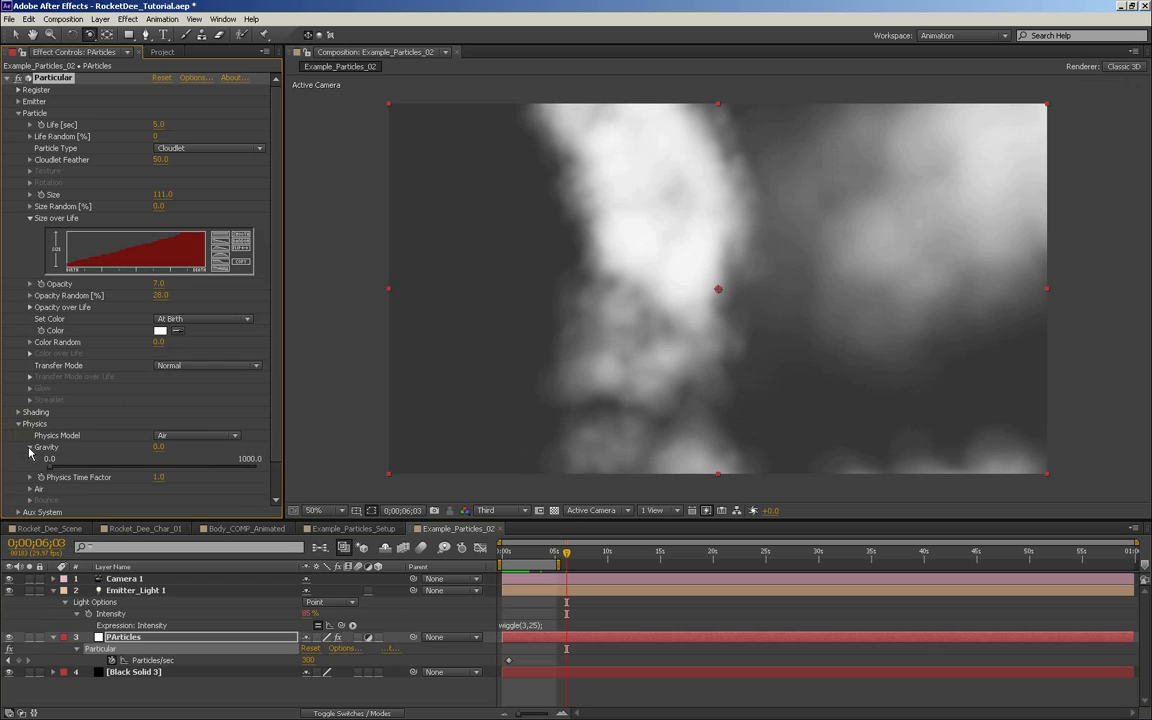
{"action": "mouse_move", "coordinate": [156, 451]}
{"action": "left_mouse_down"}
{"action": "mouse_move", "coordinate": [181, 451]}
{"action": "mouse_move", "coordinate": [166, 451]}
{"action": "left_mouse_up"}
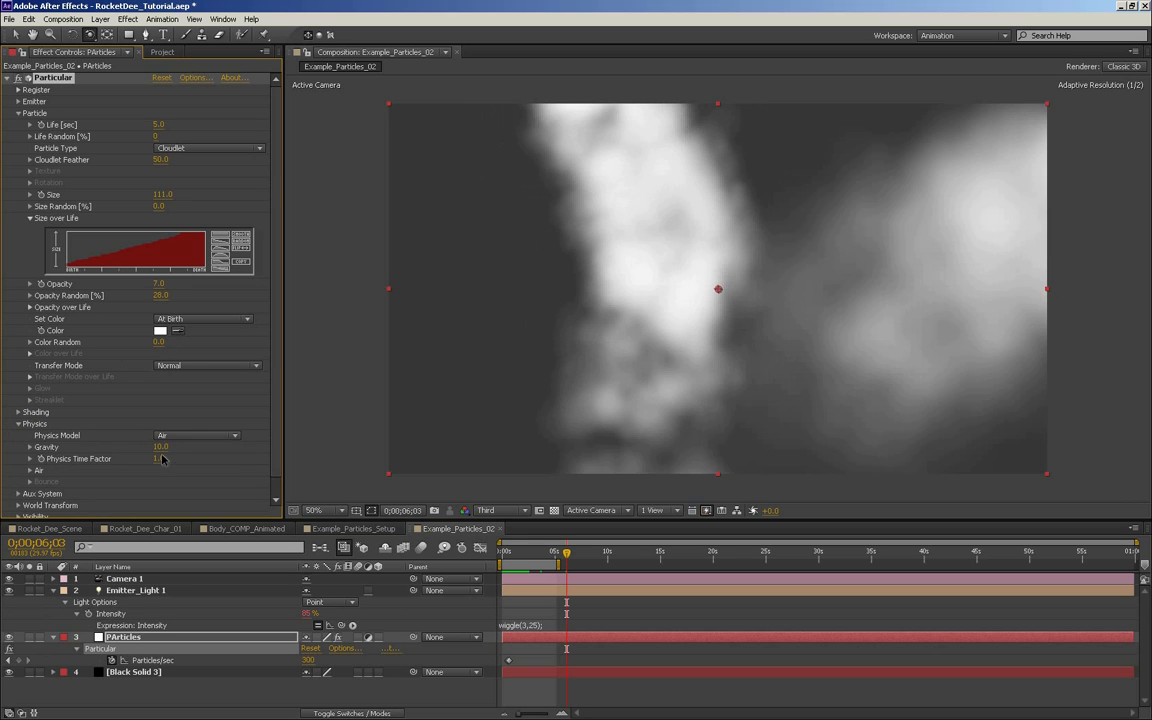
In the Air physics settings, set Spin Amplitude to 89 and Wind X to 66, and preview the drifting trail
{"action": "left_click", "coordinate": [29, 473]}
{"action": "scroll", "coordinate": [120, 400], "scroll_direction": "down", "scroll_amount": 5}
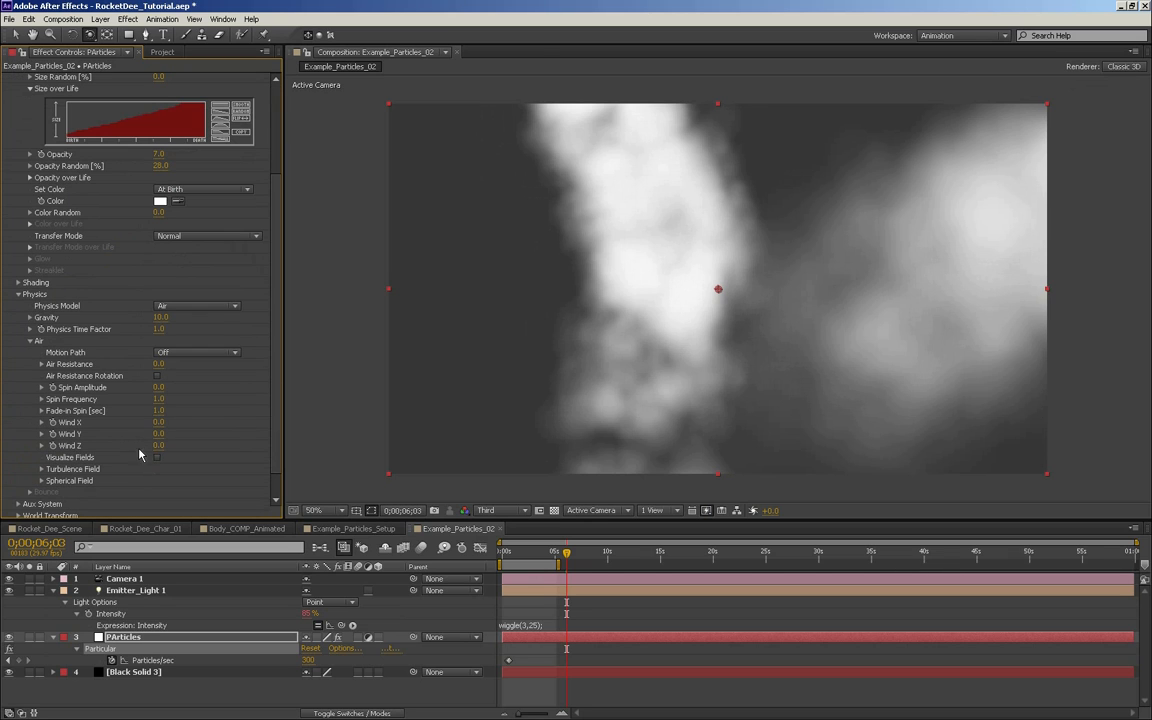
{"action": "left_click_drag", "start_coordinate": [159, 389], "coordinate": [225, 389]}
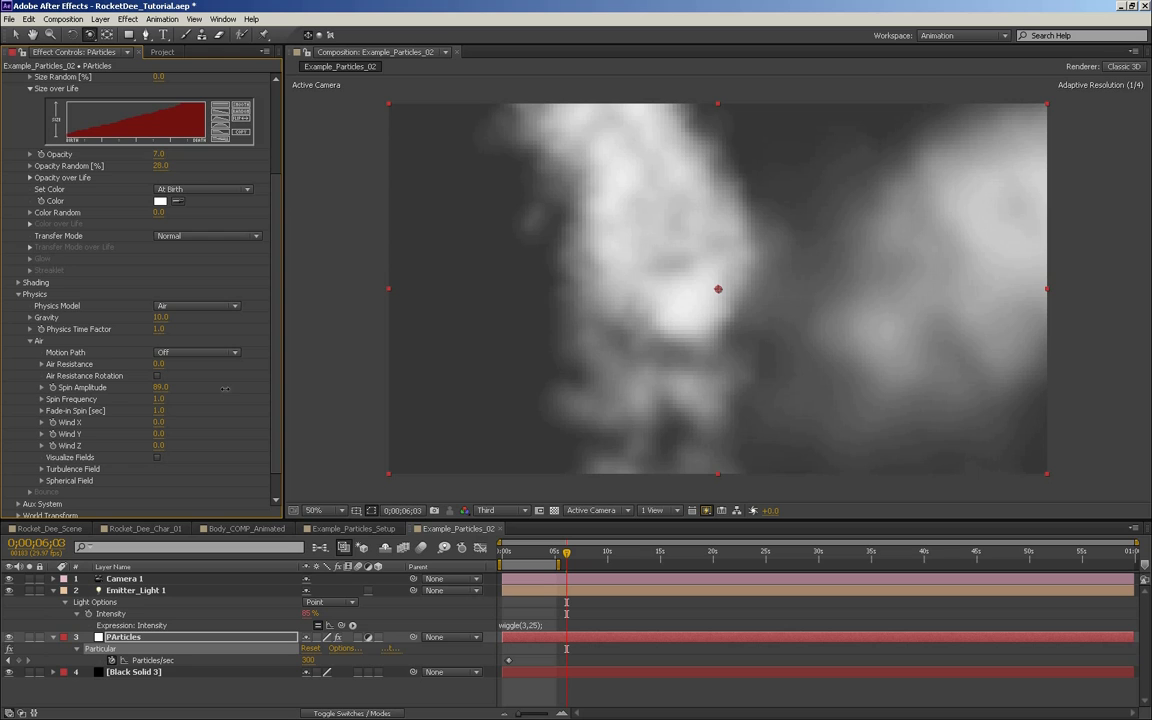
{"action": "left_click_drag", "start_coordinate": [158, 422], "coordinate": [195, 407]}
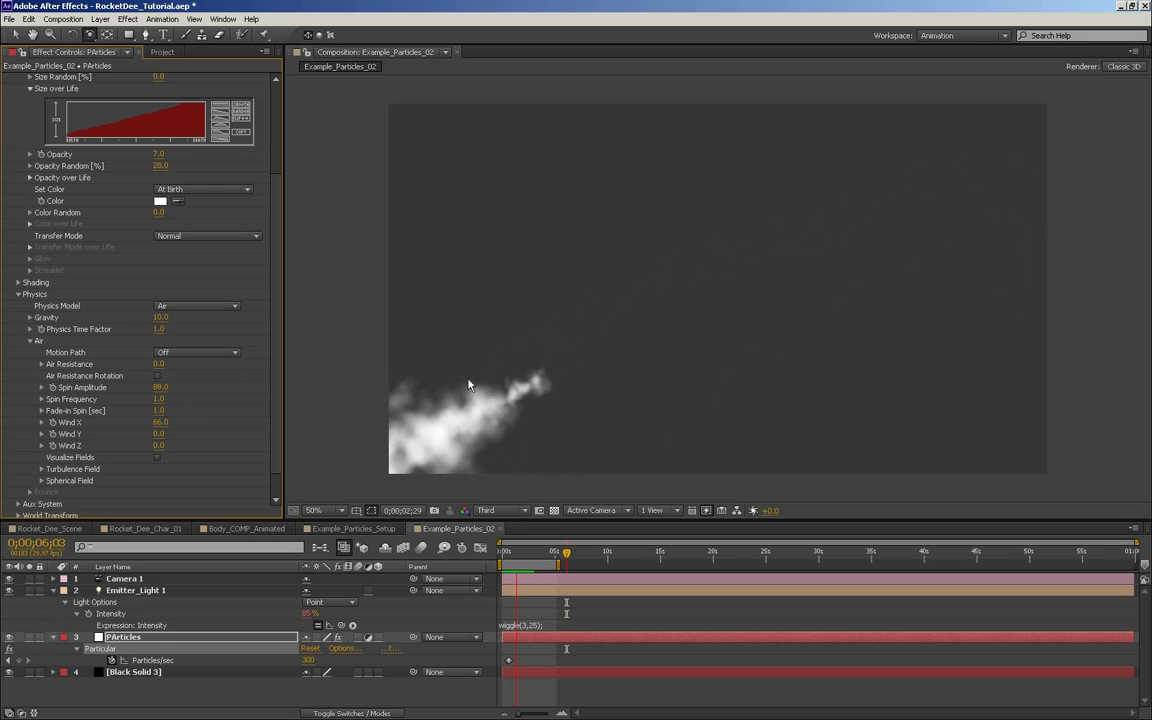
{"action": "key", "text": "space"}
Reduce the Air physics Spin Amplitude to 10 and preview the result
{"action": "left_click", "coordinate": [156, 388]}
{"action": "type", "text": "10"}
{"action": "key", "text": "Return"}
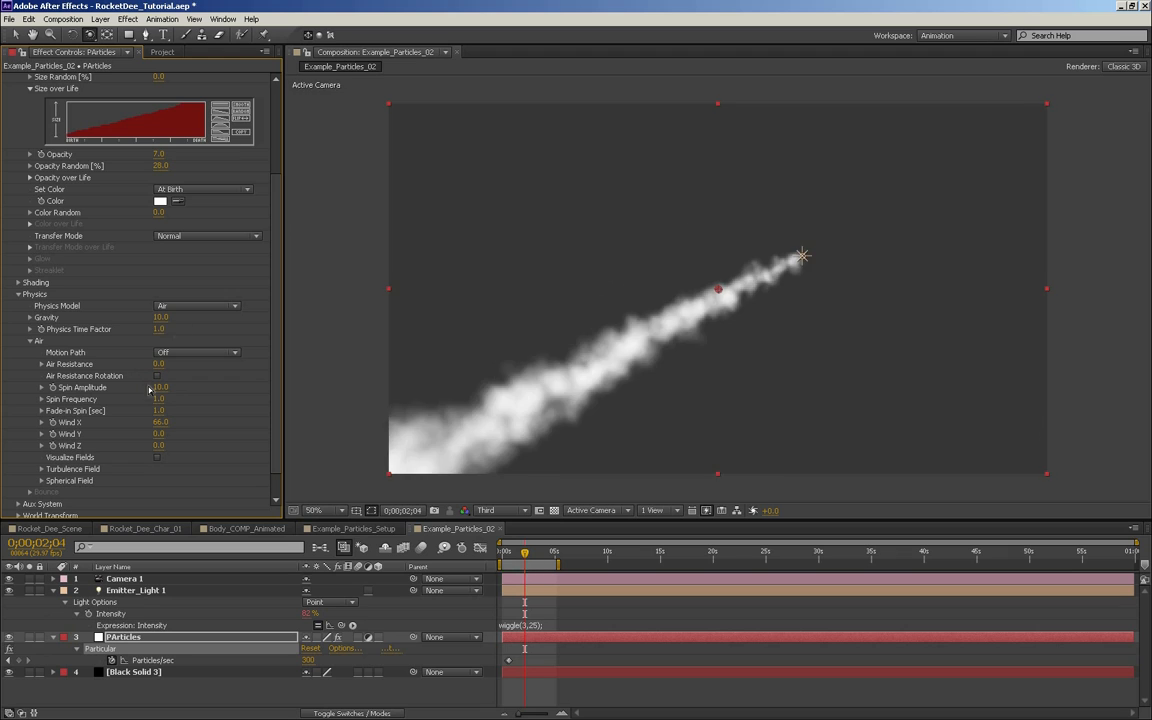
{"action": "key", "text": "space"}
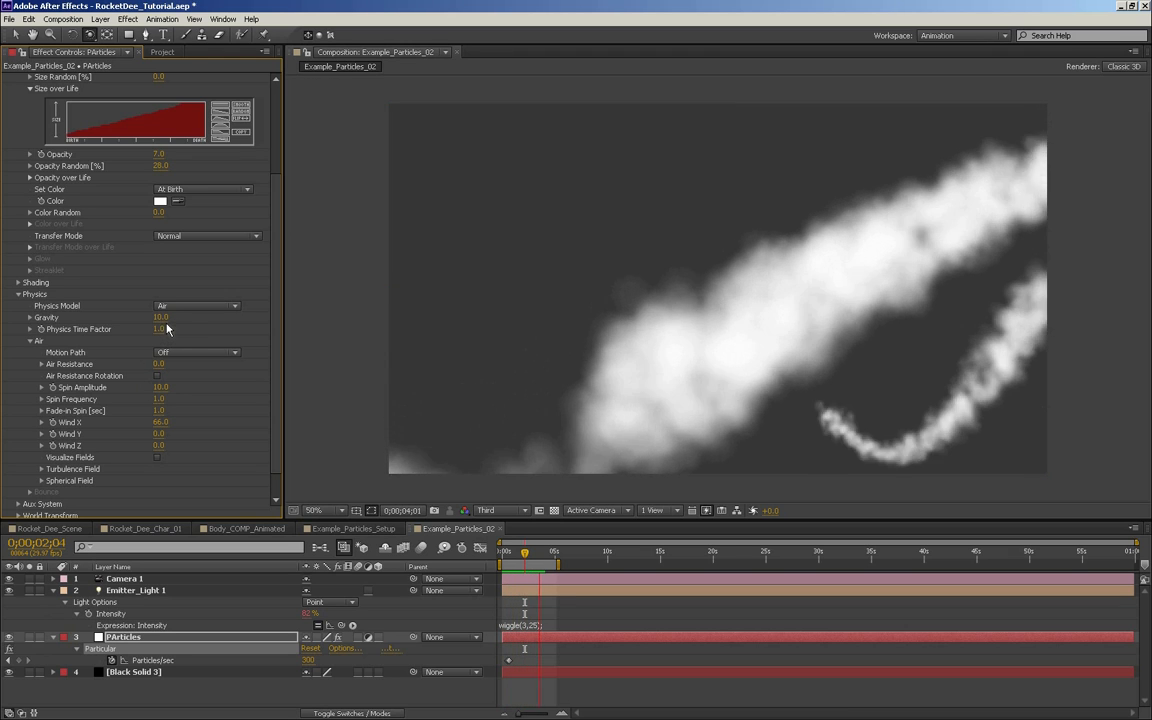
{"action": "key", "text": "space"}
At 0;00;02;04, set the particles' Cloudlet Feather to 100, Size to 122 and Size Random to 26
{"action": "left_click_drag", "start_coordinate": [503, 551], "coordinate": [525, 553]}
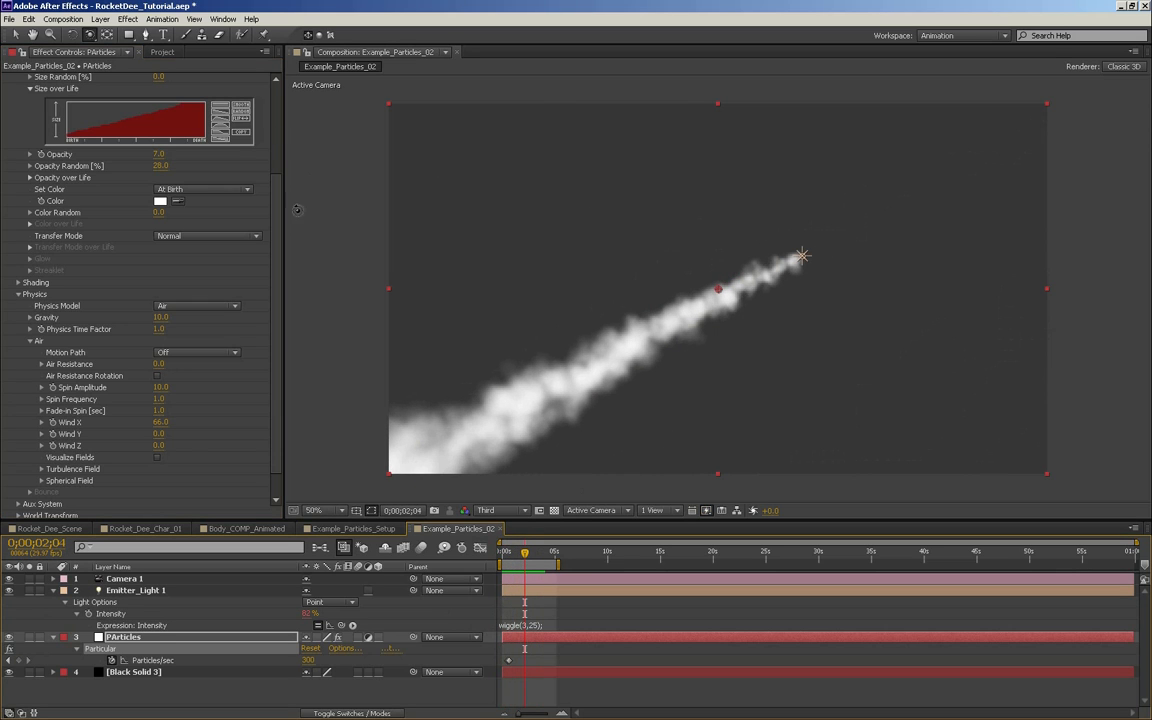
{"action": "scroll", "coordinate": [280, 208], "scroll_direction": "up", "scroll_amount": 5}
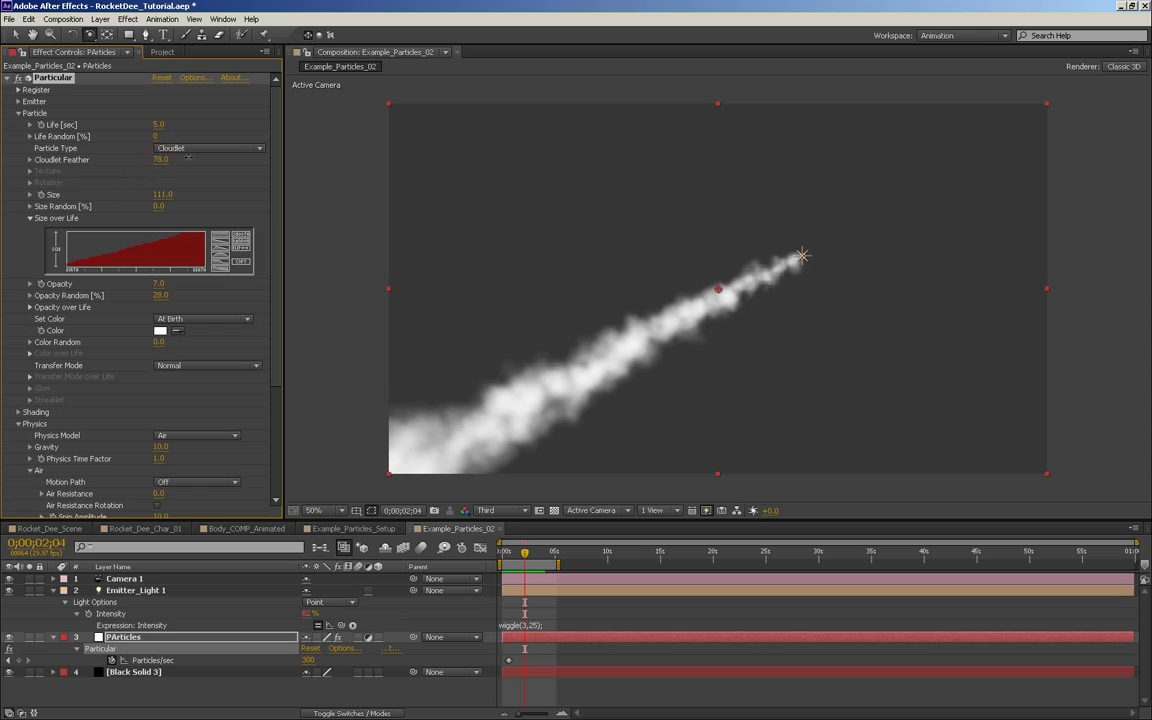
{"action": "left_click_drag", "start_coordinate": [160, 159], "coordinate": [250, 138]}
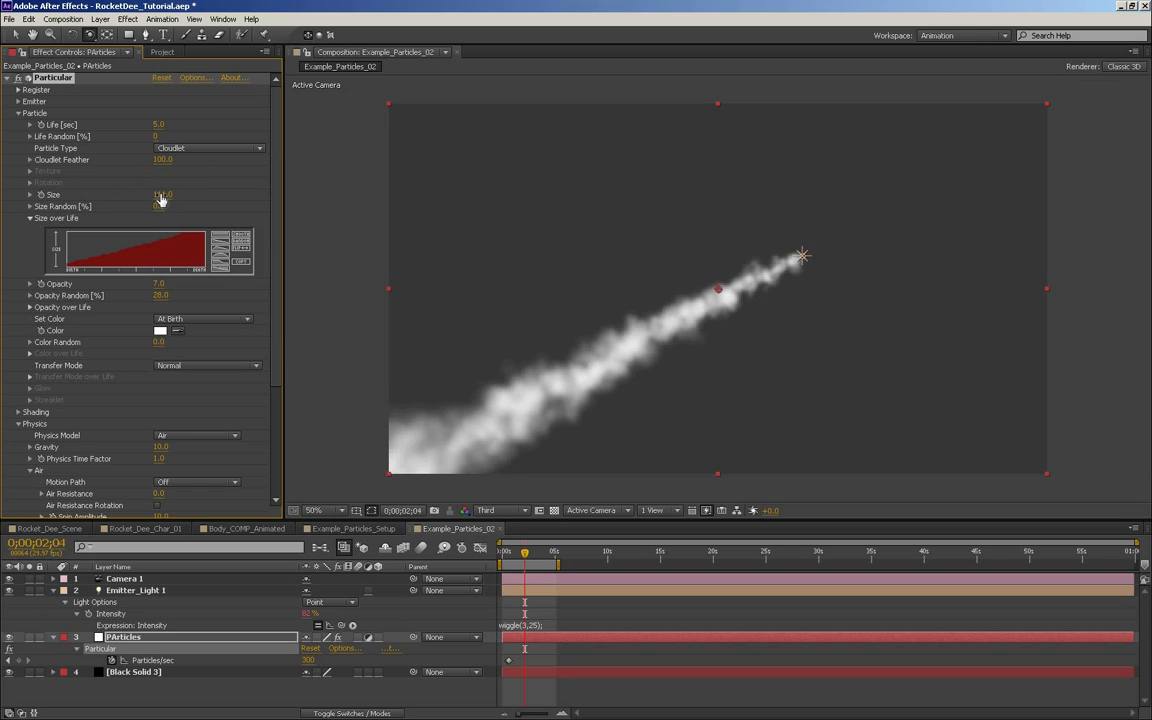
{"action": "left_click_drag", "start_coordinate": [160, 199], "coordinate": [174, 208]}
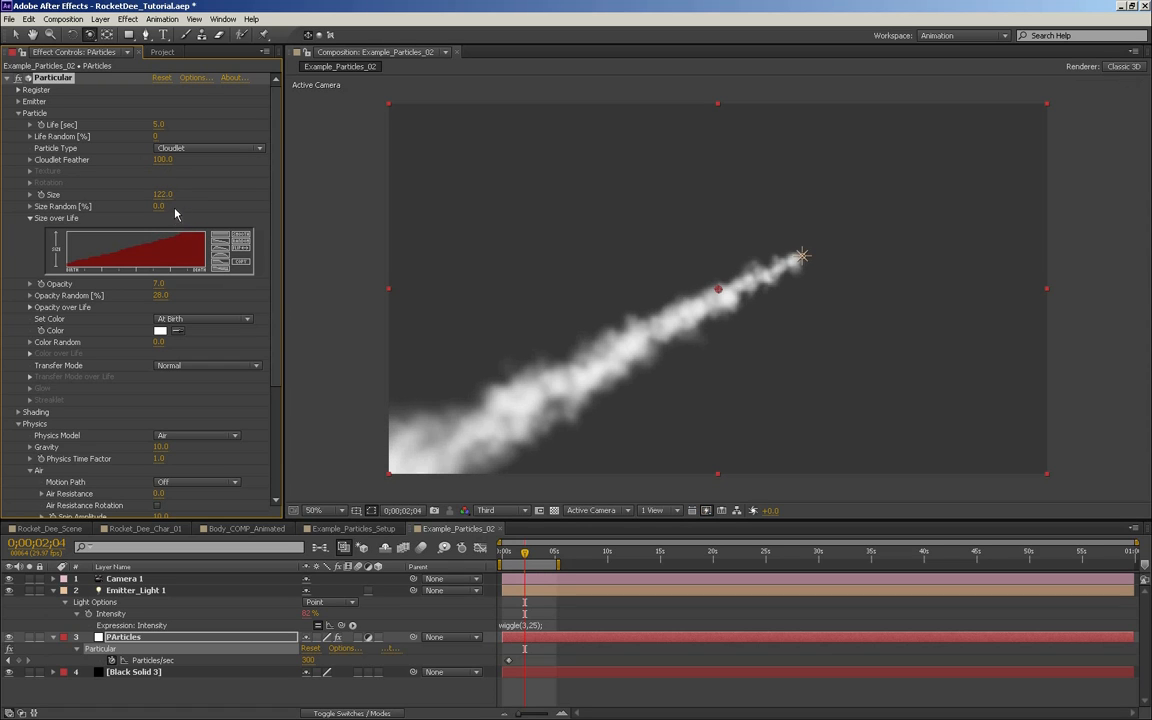
{"action": "left_click_drag", "start_coordinate": [158, 208], "coordinate": [180, 204]}
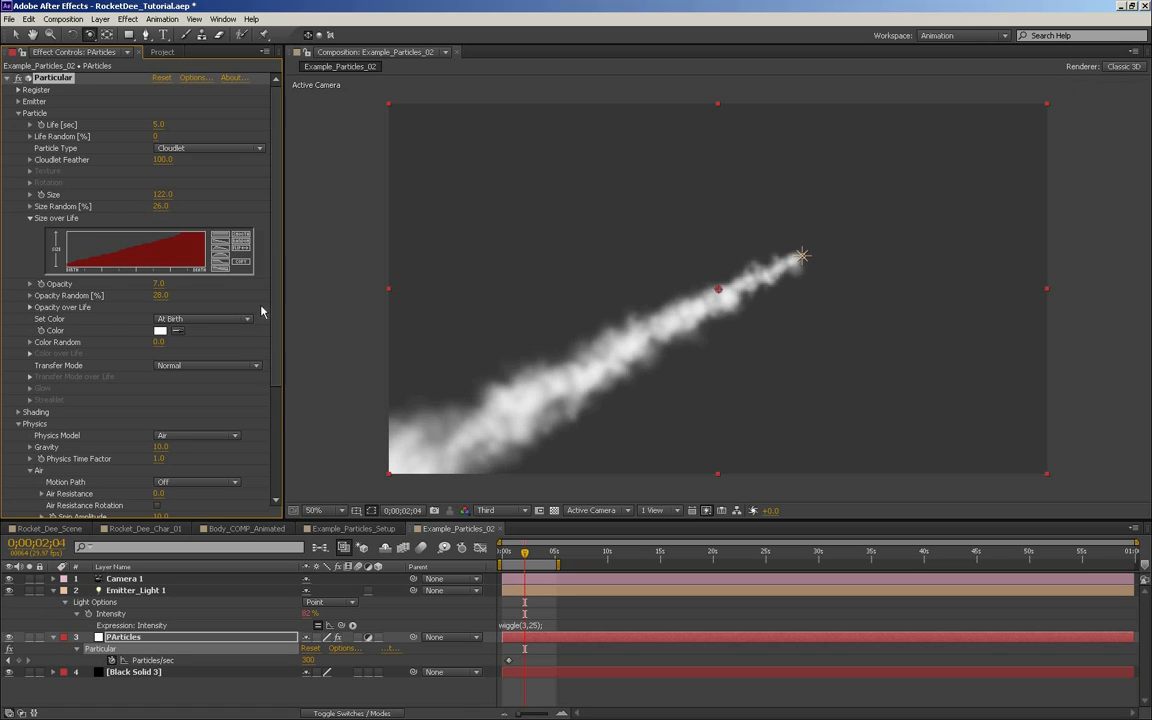
Set the particle colour to Over Life and give Color over Life a black-at-birth to white-at-death gradient
{"action": "scroll", "coordinate": [120, 290], "scroll_direction": "down", "scroll_amount": 2}
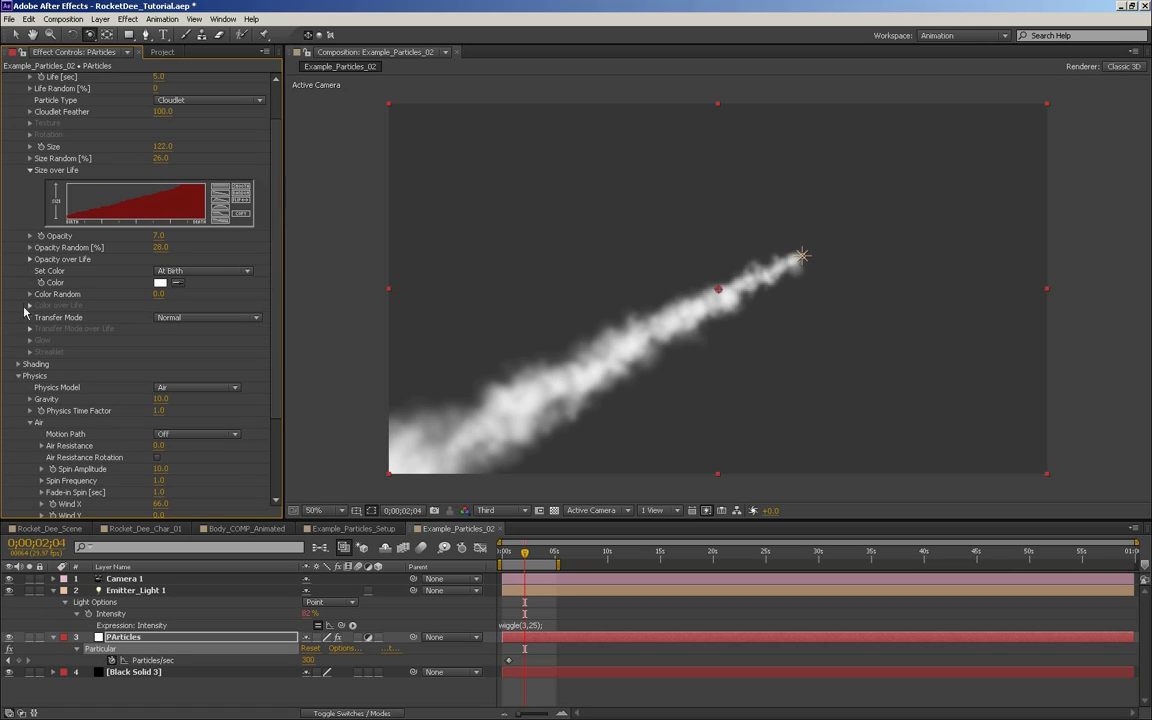
{"action": "left_click", "coordinate": [19, 377]}
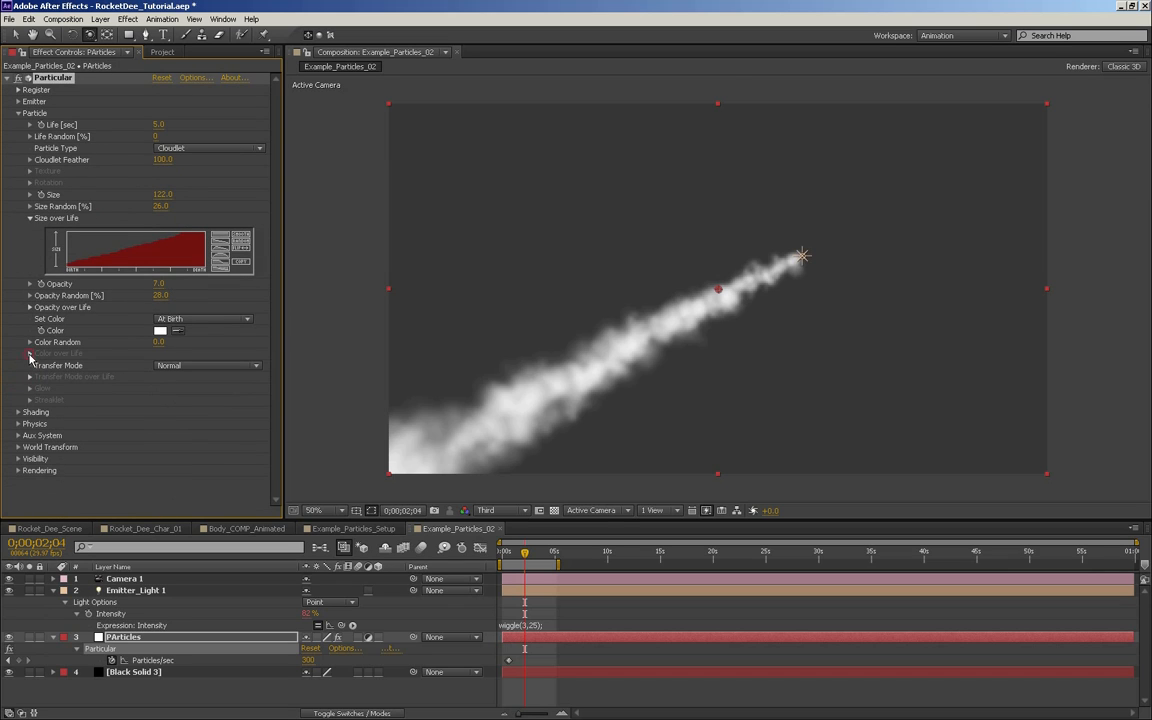
{"action": "left_click", "coordinate": [30, 354]}
{"action": "left_click", "coordinate": [170, 320]}
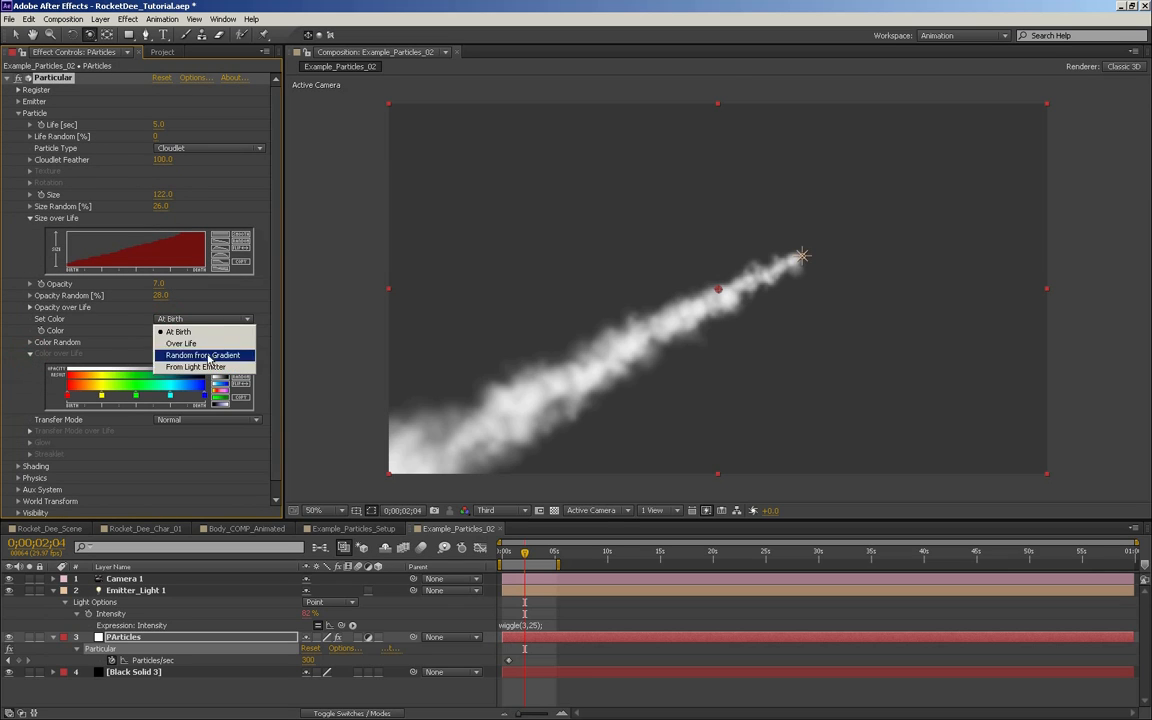
{"action": "left_click", "coordinate": [175, 304]}
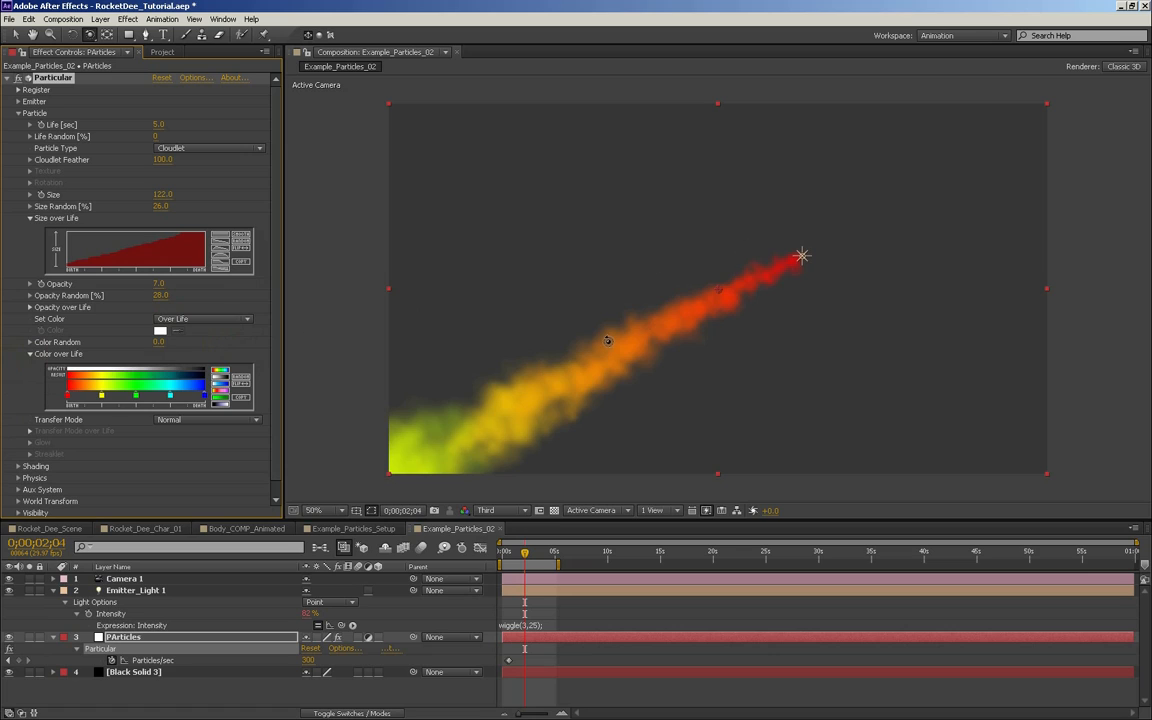
{"action": "left_click", "coordinate": [217, 380]}
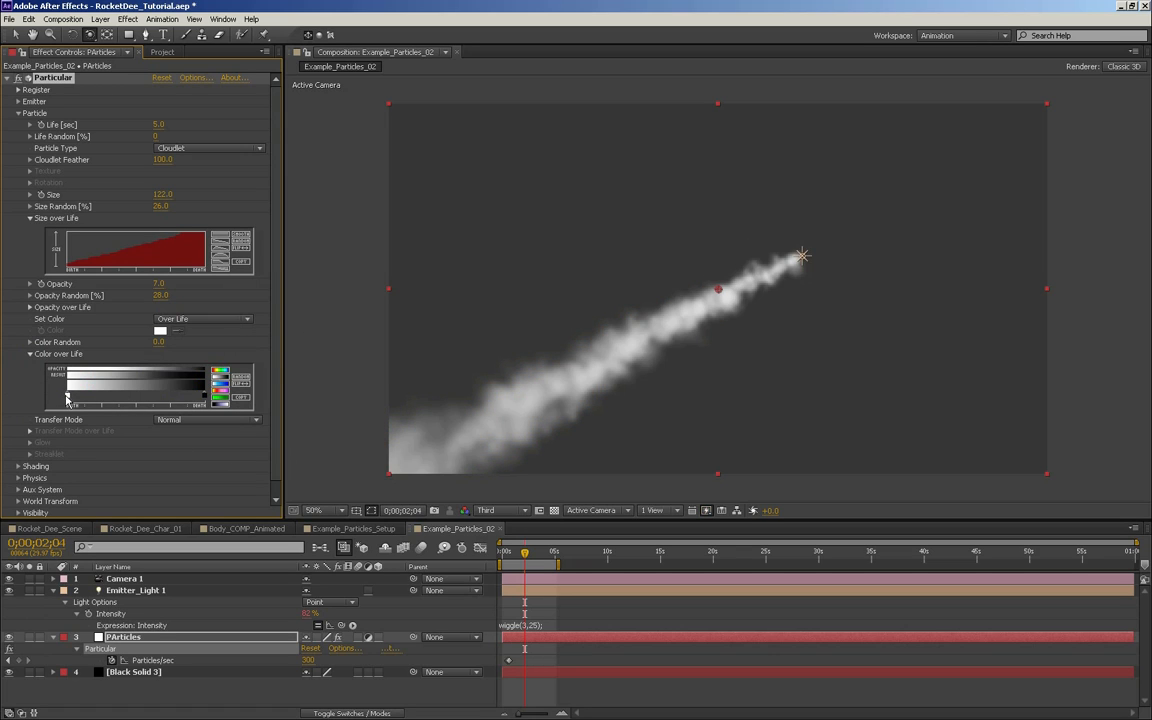
{"action": "mouse_move", "coordinate": [67, 399]}
{"action": "left_mouse_down"}
{"action": "mouse_move", "coordinate": [156, 399]}
{"action": "mouse_move", "coordinate": [65, 397]}
{"action": "left_mouse_up"}
{"action": "left_click_drag", "start_coordinate": [155, 397], "coordinate": [199, 398]}
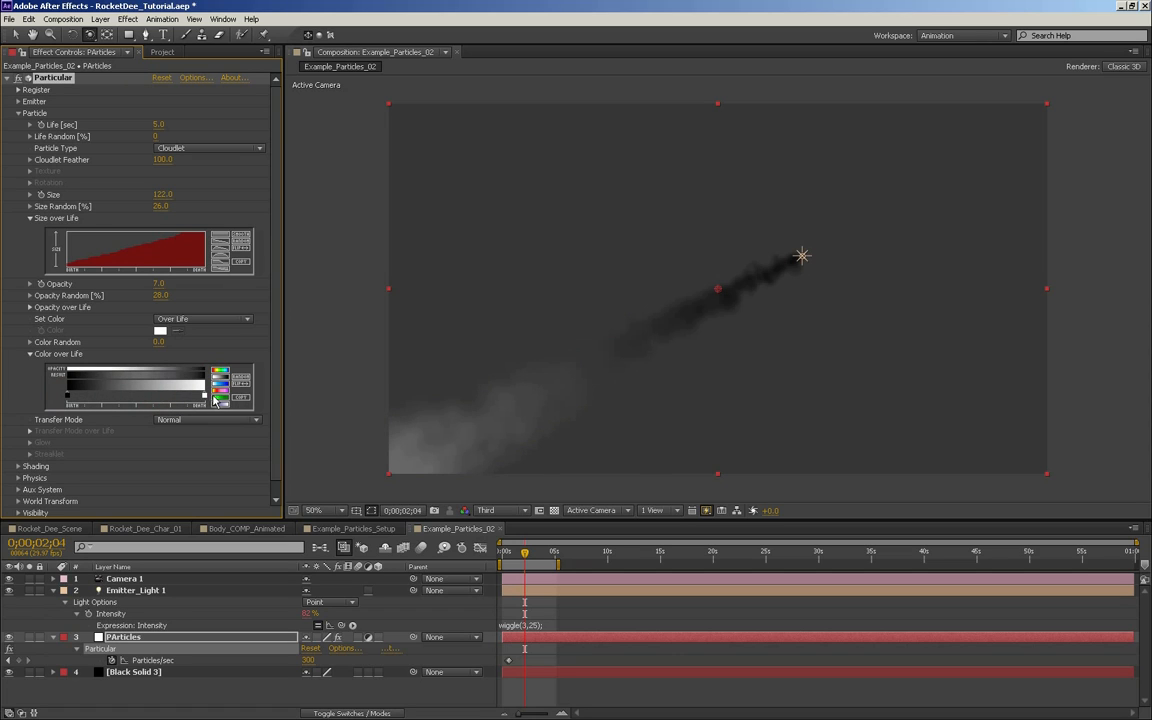
Change the birth stop of the Color over Life gradient to light yellow, FFE167
{"action": "double_click", "coordinate": [68, 397]}
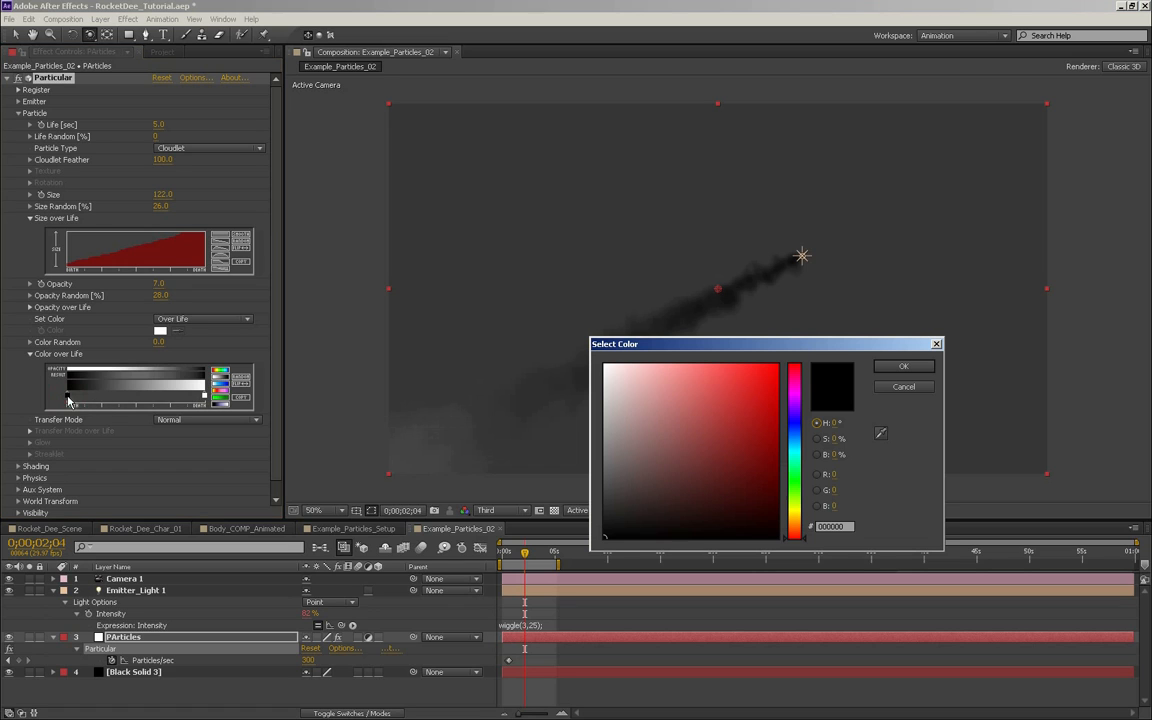
{"action": "left_click", "coordinate": [798, 515]}
{"action": "left_click", "coordinate": [730, 364]}
{"action": "left_click_drag", "start_coordinate": [740, 340], "coordinate": [707, 329]}
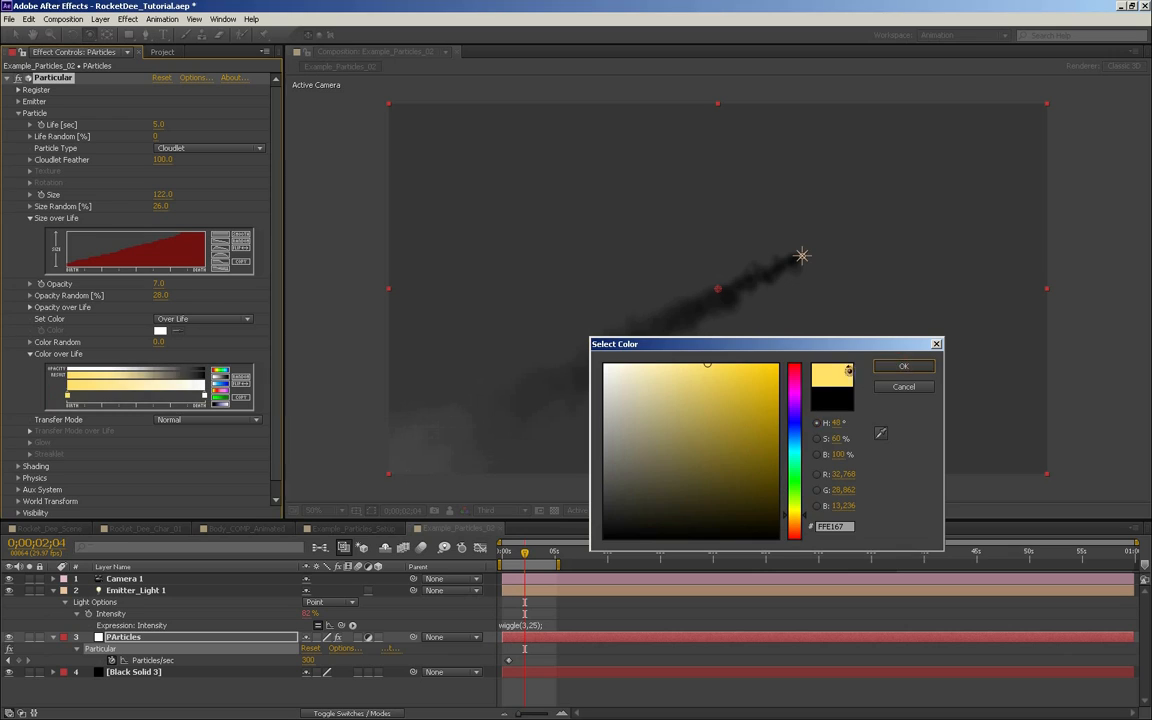
{"action": "left_click", "coordinate": [879, 368]}
Add a Color over Life stop just after birth and colour it orange, FF7C1C
{"action": "double_click", "coordinate": [81, 396]}
{"action": "left_click_drag", "start_coordinate": [800, 500], "coordinate": [797, 530]}
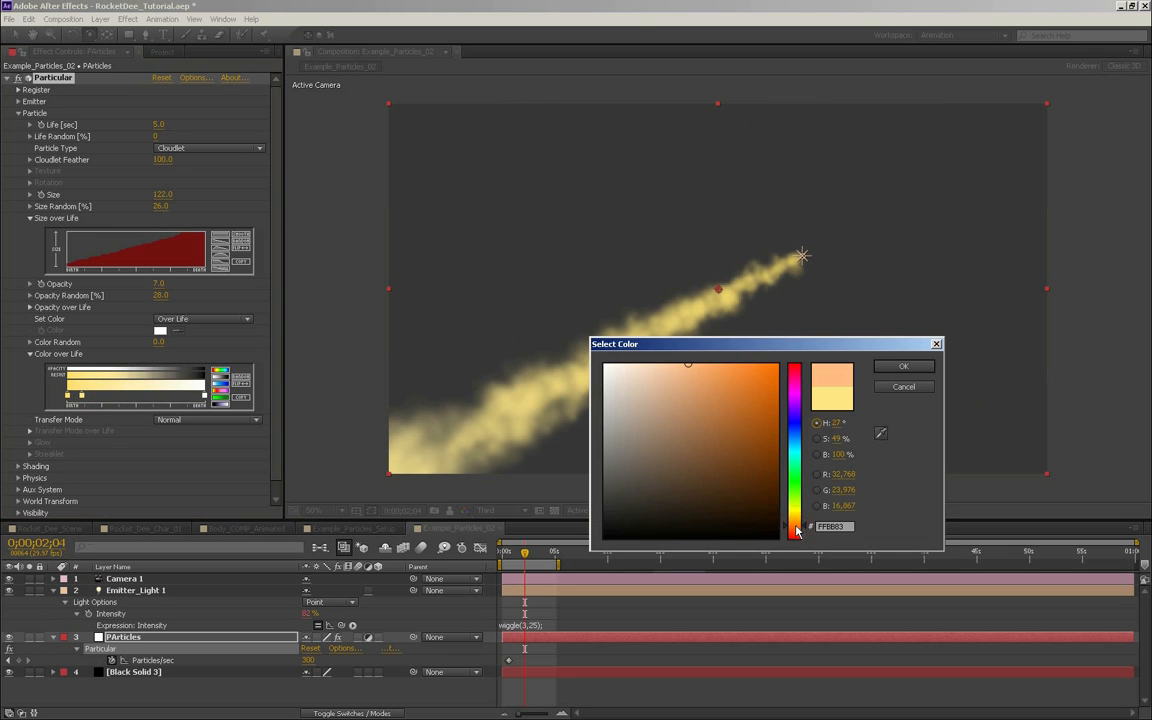
{"action": "left_click", "coordinate": [758, 364]}
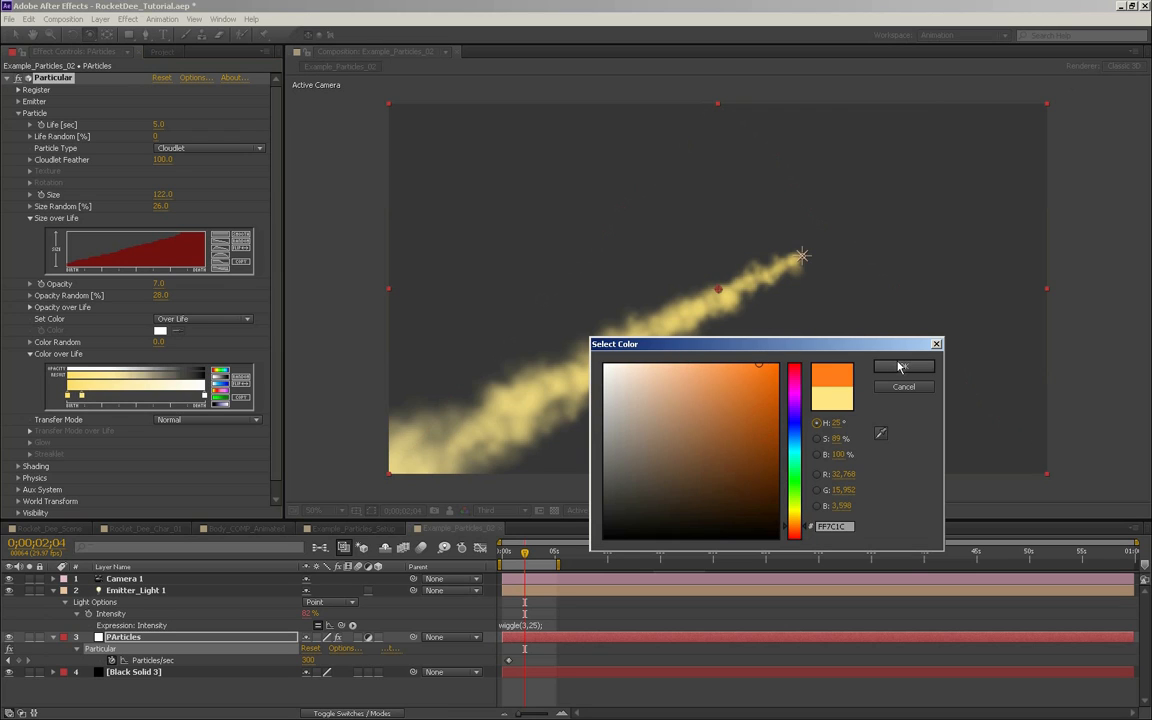
{"action": "left_click", "coordinate": [901, 367]}
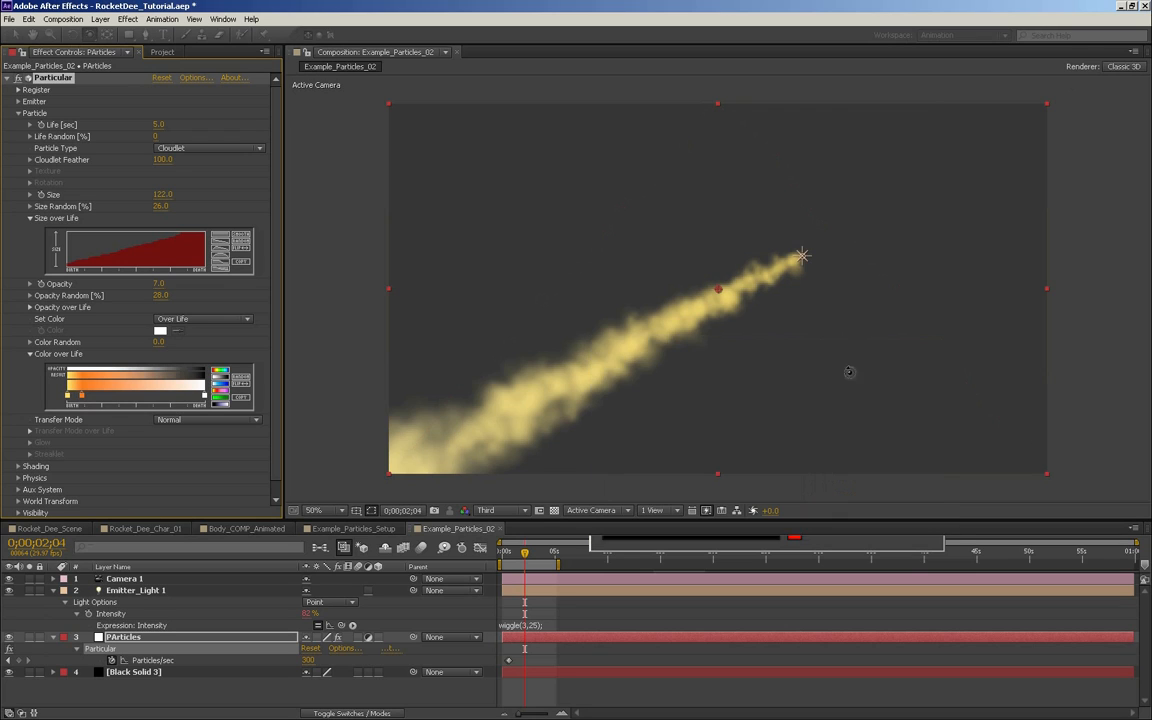
Keep an orange stop near birth, recolour the outer orange stop red (FF1C1C), and adjust both stops' positions close to birth
{"action": "double_click", "coordinate": [82, 397]}
{"action": "left_click_drag", "start_coordinate": [804, 527], "coordinate": [802, 550]}
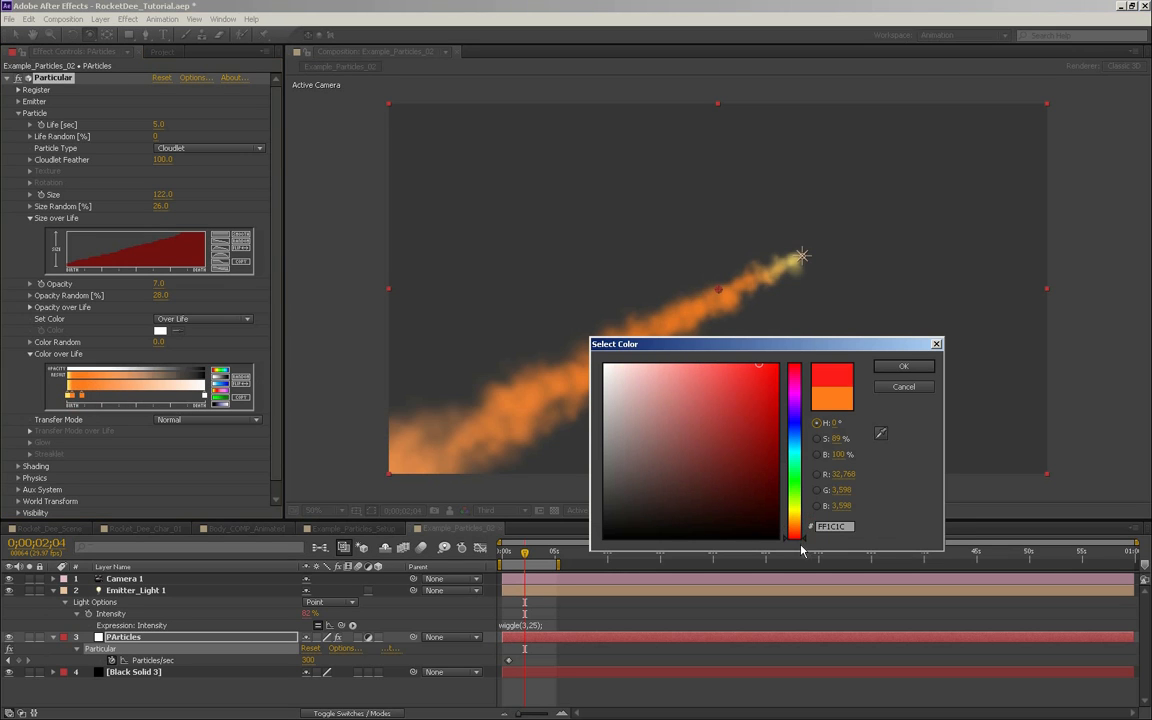
{"action": "left_click", "coordinate": [902, 366]}
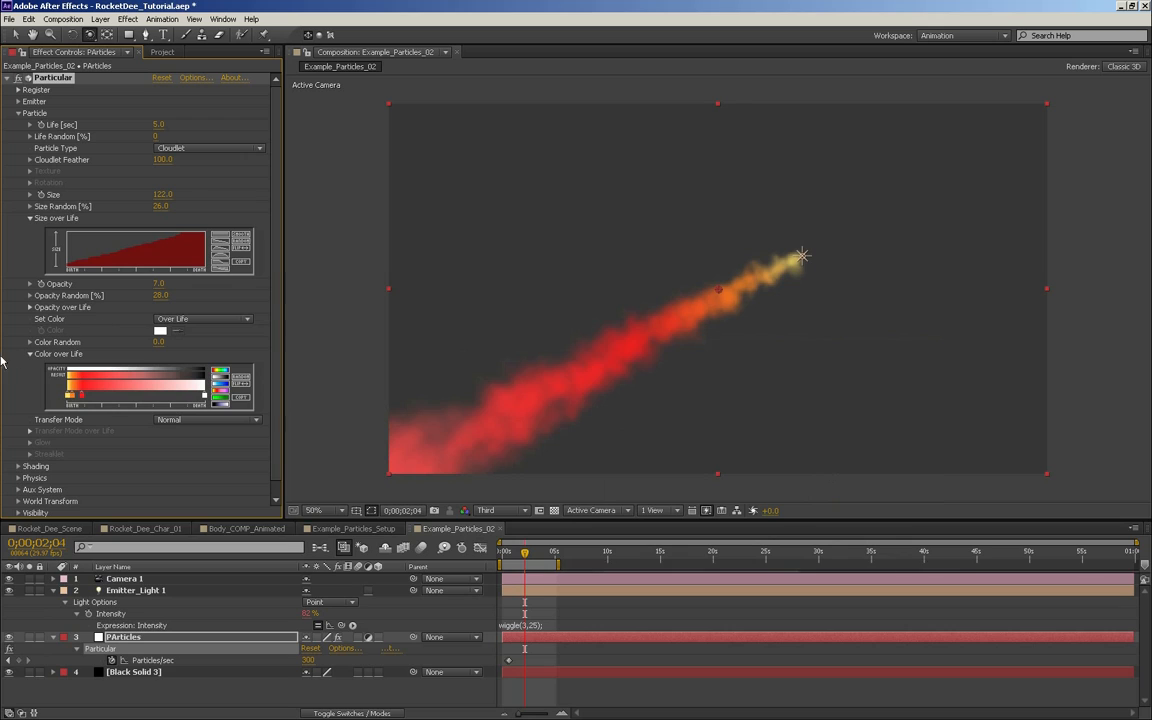
{"action": "left_click_drag", "start_coordinate": [82, 397], "coordinate": [75, 400]}
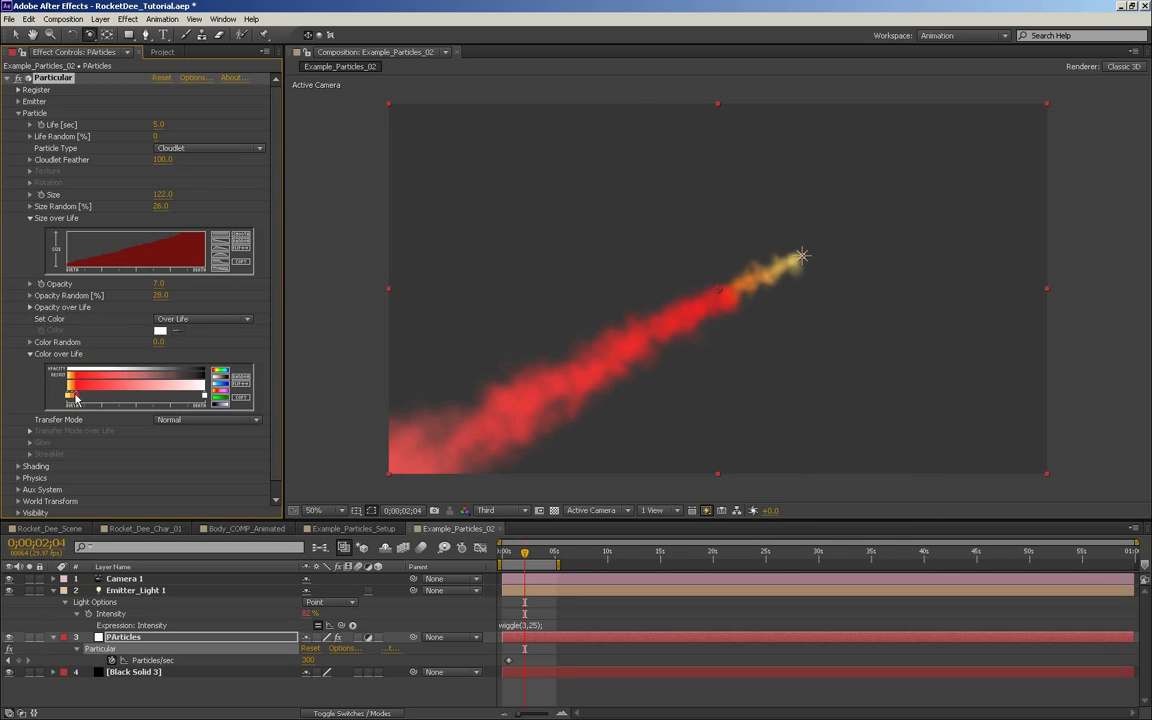
{"action": "left_click_drag", "start_coordinate": [71, 395], "coordinate": [75, 400]}
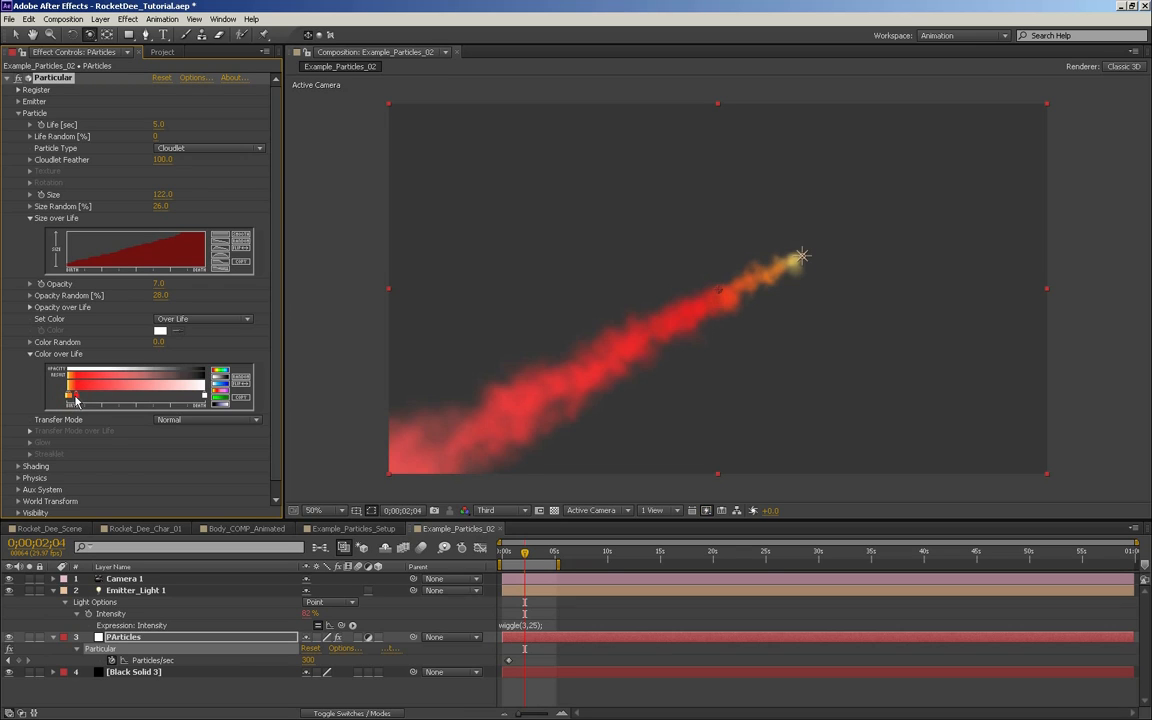
Add a light grey D2D2D2 stop after the red one and move it close to the red stop
{"action": "left_click", "coordinate": [94, 396]}
{"action": "double_click", "coordinate": [97, 397]}
{"action": "mouse_move", "coordinate": [612, 395]}
{"action": "left_mouse_down"}
{"action": "mouse_move", "coordinate": [593, 441]}
{"action": "mouse_move", "coordinate": [603, 393]}
{"action": "left_mouse_up"}
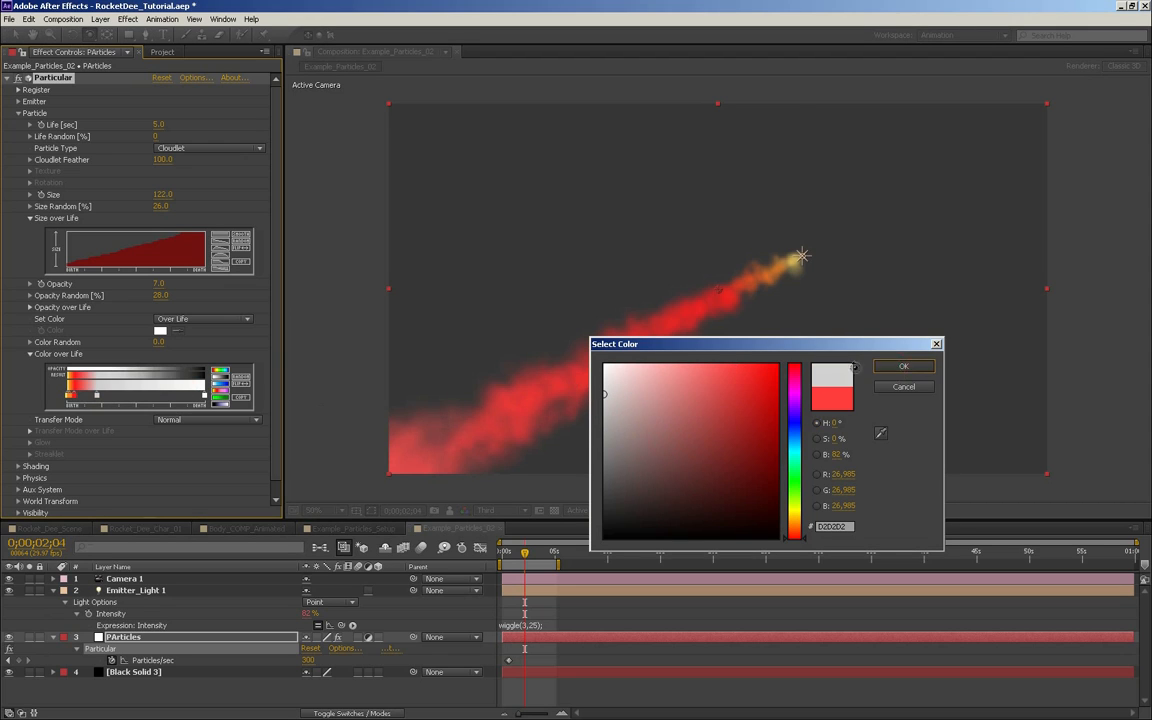
{"action": "key", "text": "Return"}
{"action": "left_click_drag", "start_coordinate": [97, 397], "coordinate": [80, 398]}
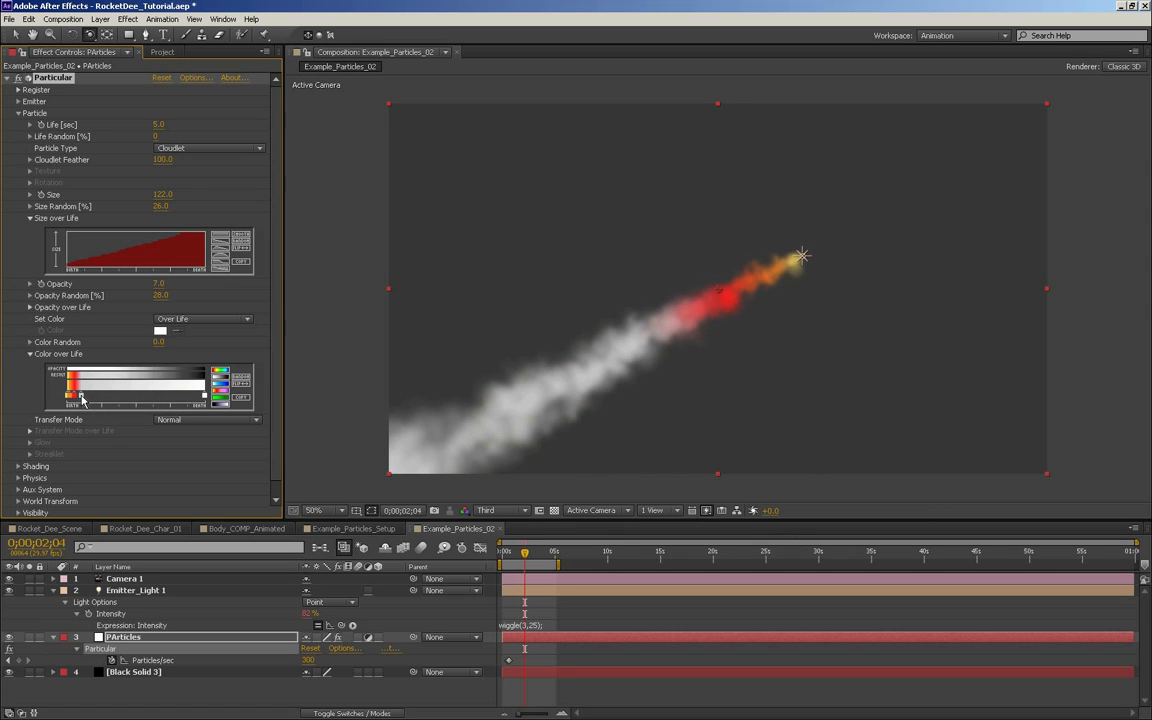
{"action": "left_click_drag", "start_coordinate": [75, 403], "coordinate": [78, 404]}
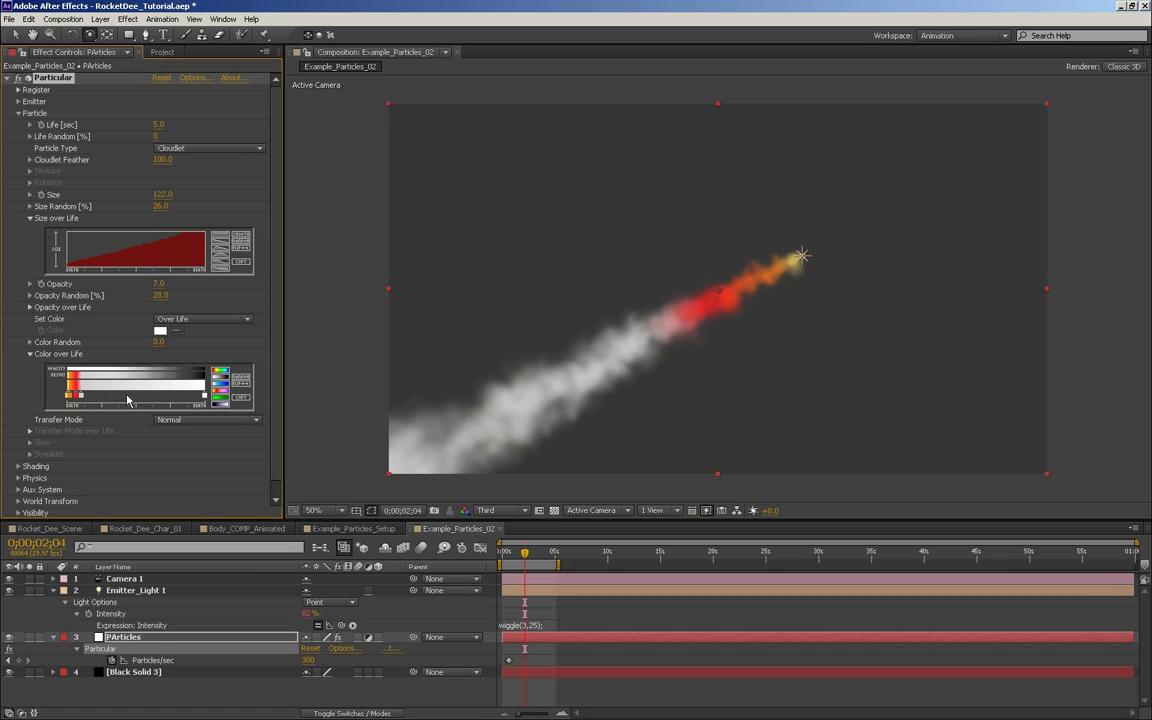
Move the red stop beyond the light grey one and recolour it pale cyan, D1FDFF
{"action": "left_click_drag", "start_coordinate": [76, 397], "coordinate": [105, 398]}
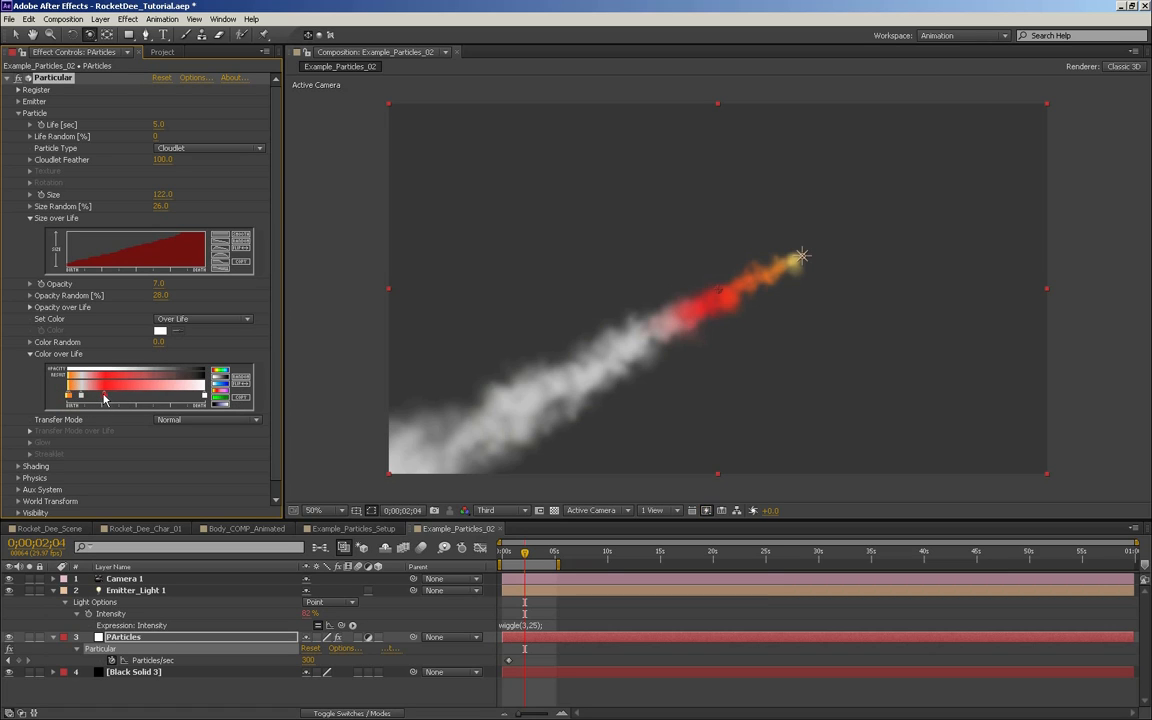
{"action": "double_click", "coordinate": [105, 398]}
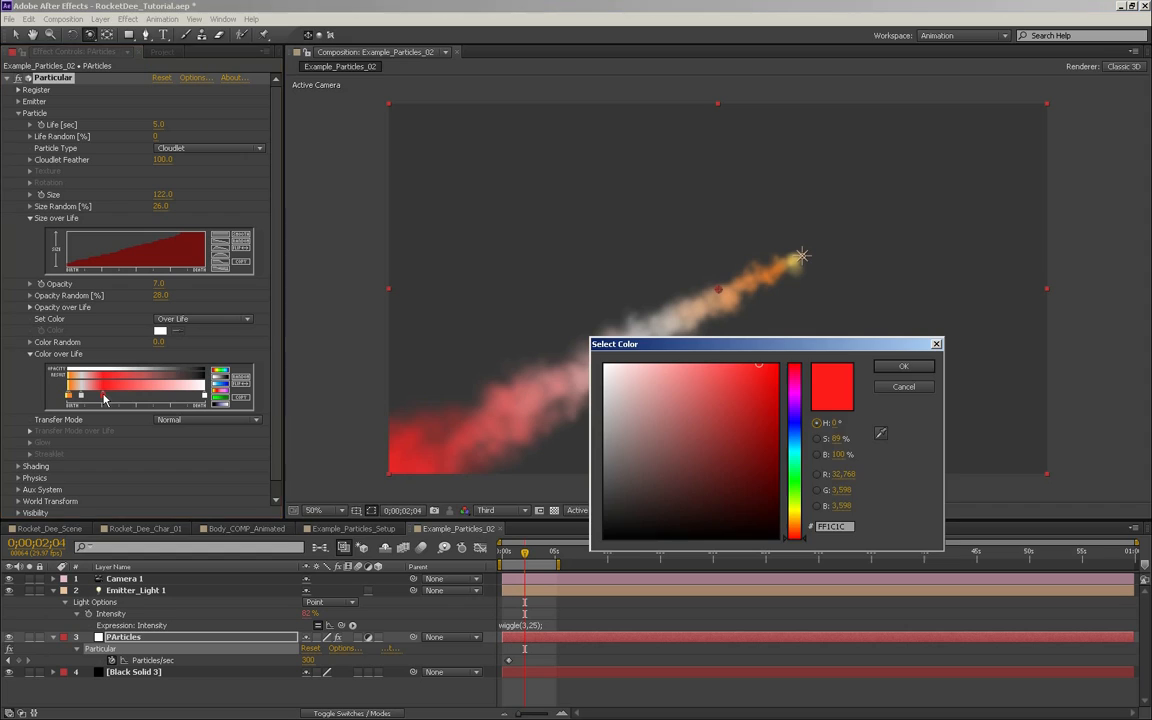
{"action": "left_click", "coordinate": [794, 451]}
{"action": "left_click", "coordinate": [634, 365]}
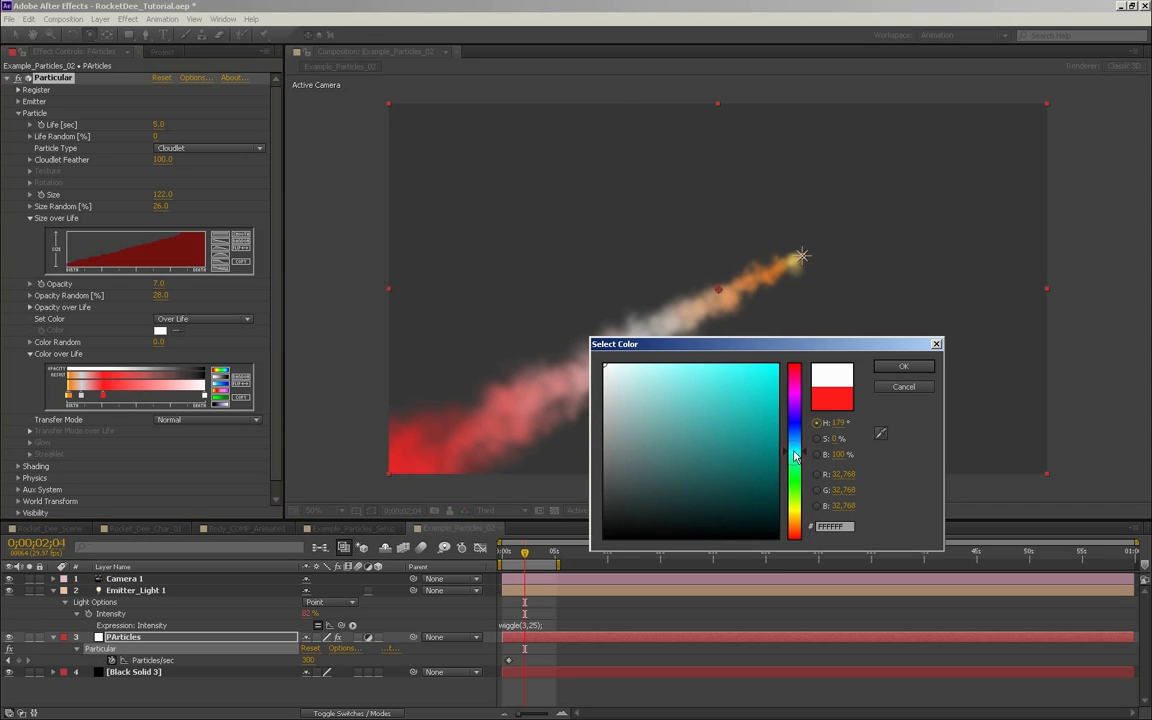
{"action": "left_click", "coordinate": [922, 372]}
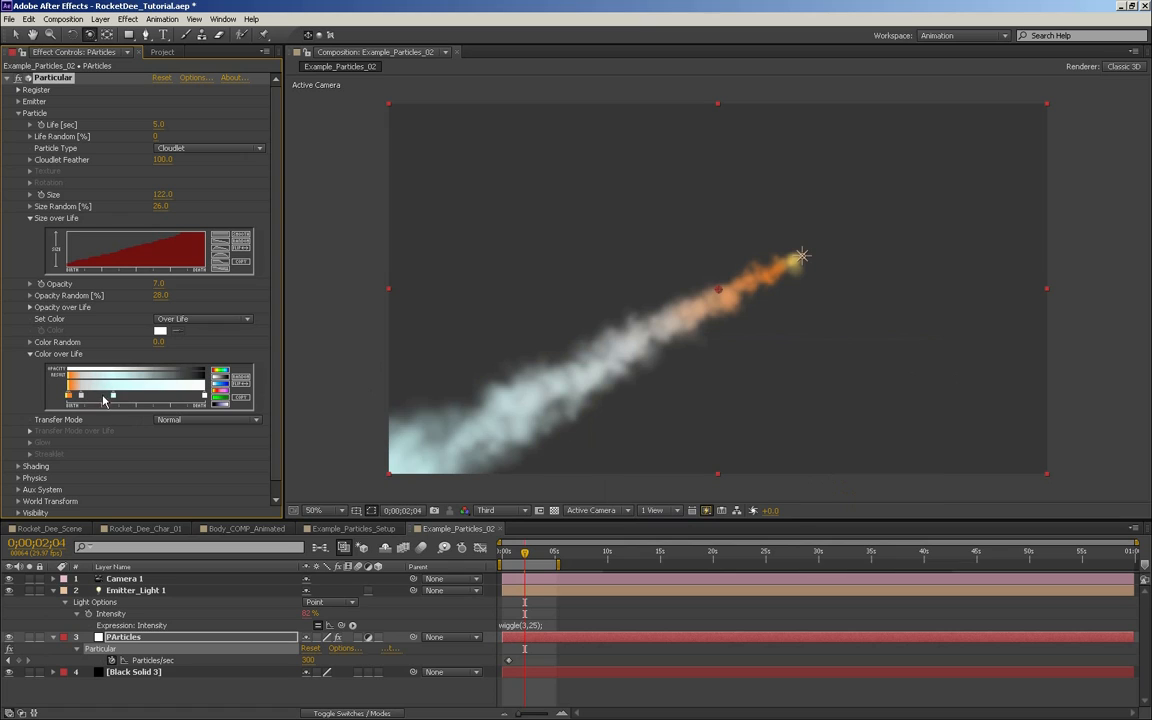
Change the death stop of the colour gradient to blue-grey 5E717A and preview the trail
{"action": "double_click", "coordinate": [207, 396]}
{"action": "left_click", "coordinate": [591, 430]}
{"action": "left_click", "coordinate": [799, 445]}
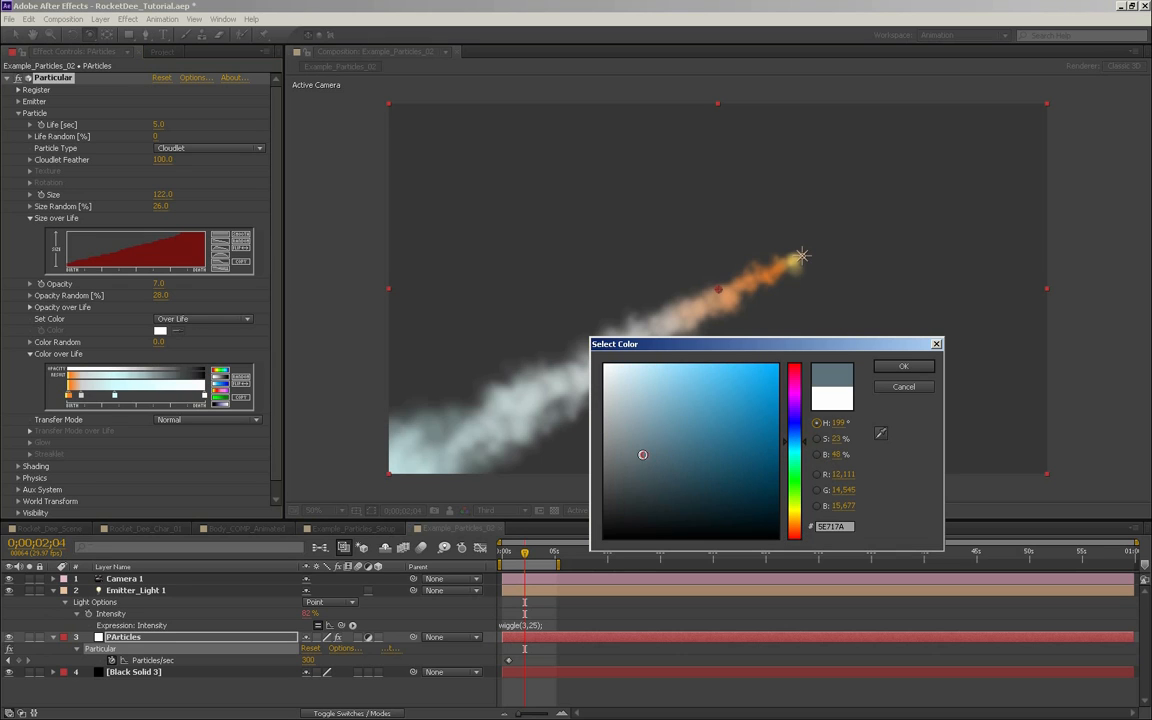
{"action": "left_click", "coordinate": [903, 366]}
{"action": "key", "text": "space"}
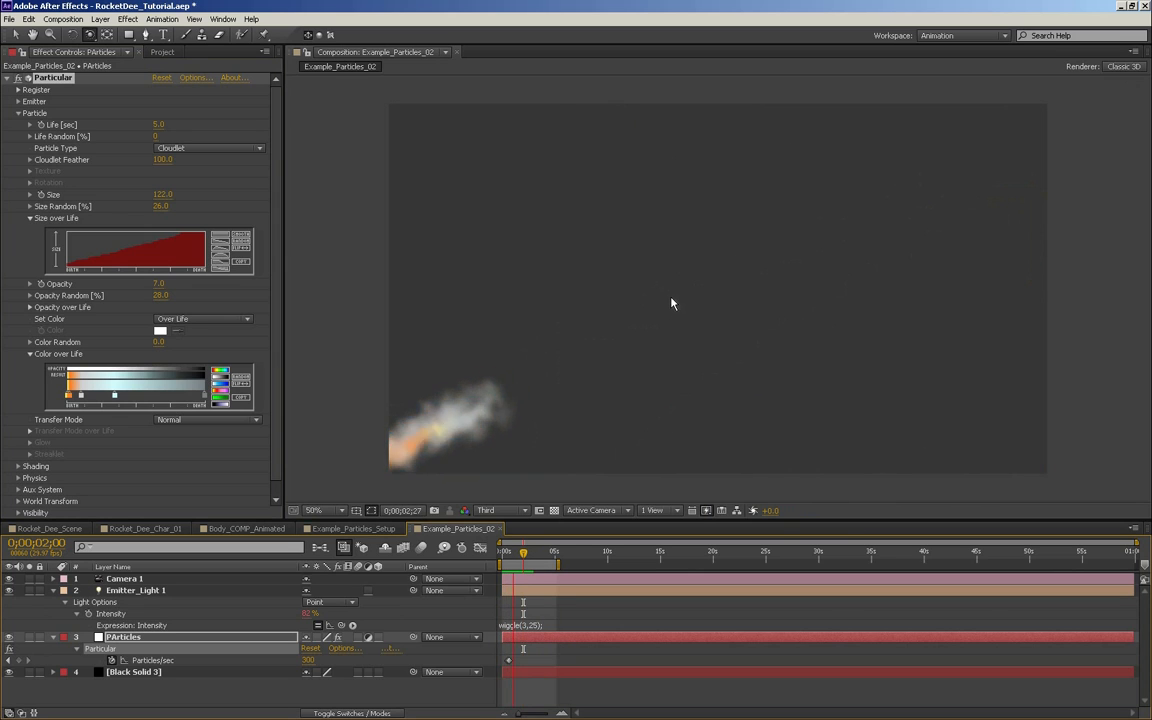
{"action": "key", "text": "space"}
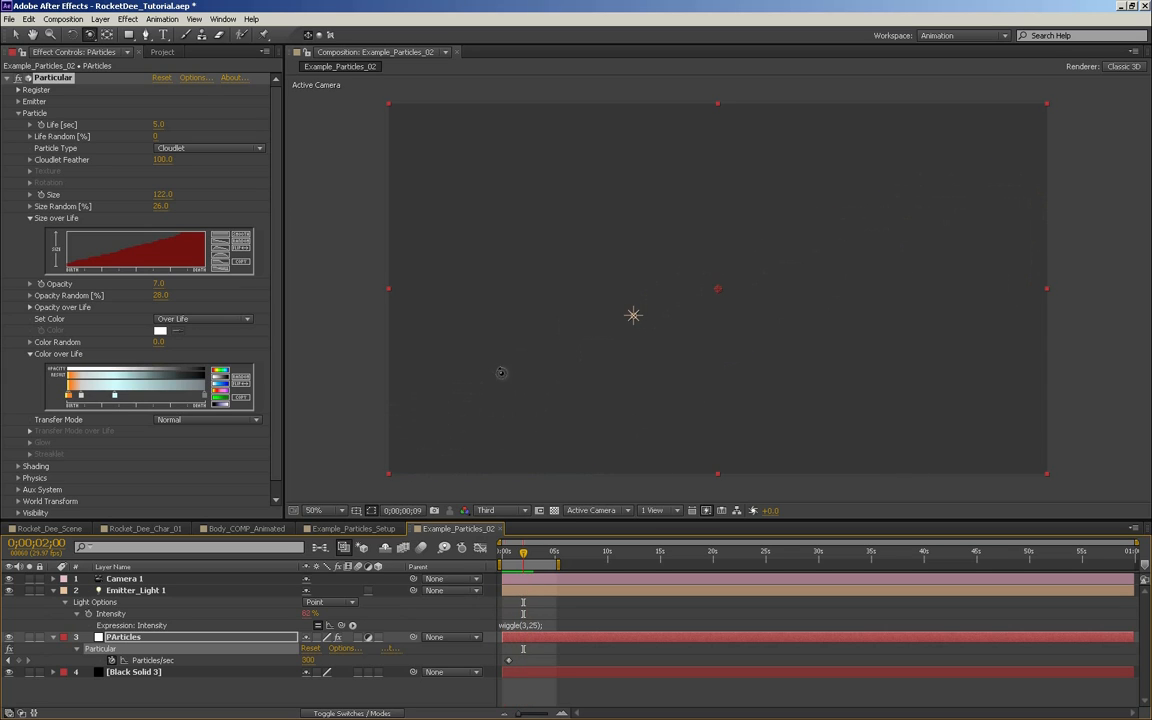
Lighten the pale cyan Color over Life stop to nearly white and scrub through the trail
{"action": "double_click", "coordinate": [114, 396]}
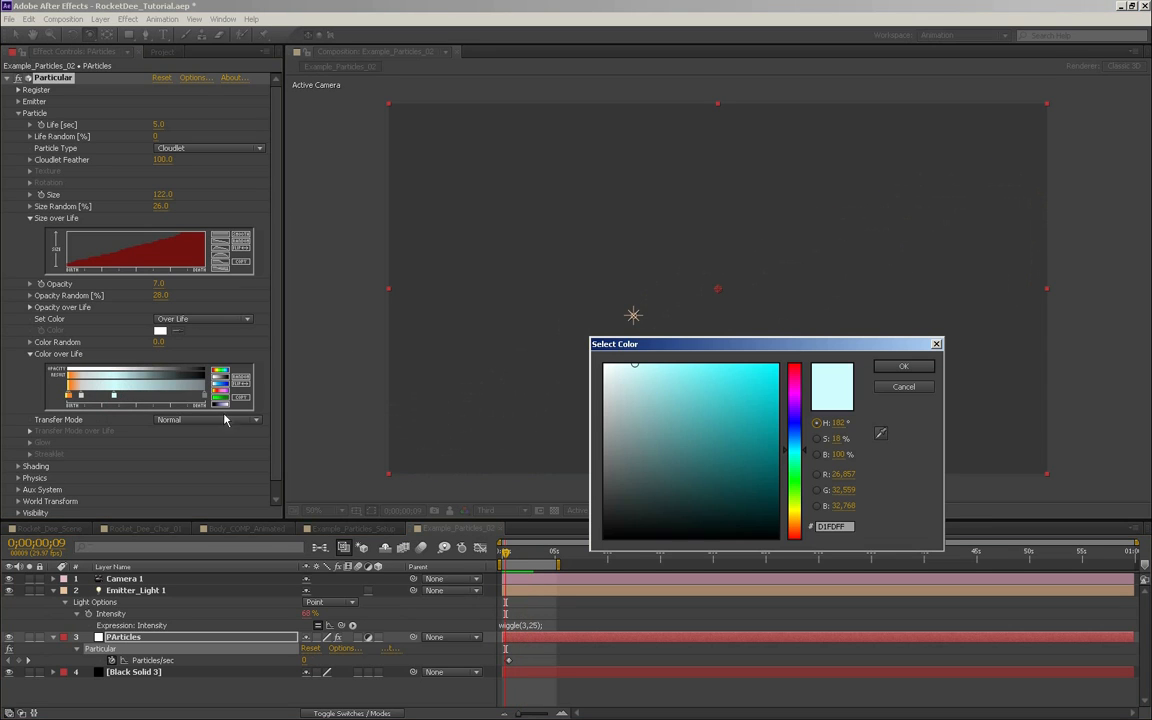
{"action": "left_click", "coordinate": [620, 361]}
{"action": "left_click", "coordinate": [880, 368]}
{"action": "left_click_drag", "start_coordinate": [506, 553], "coordinate": [553, 556]}
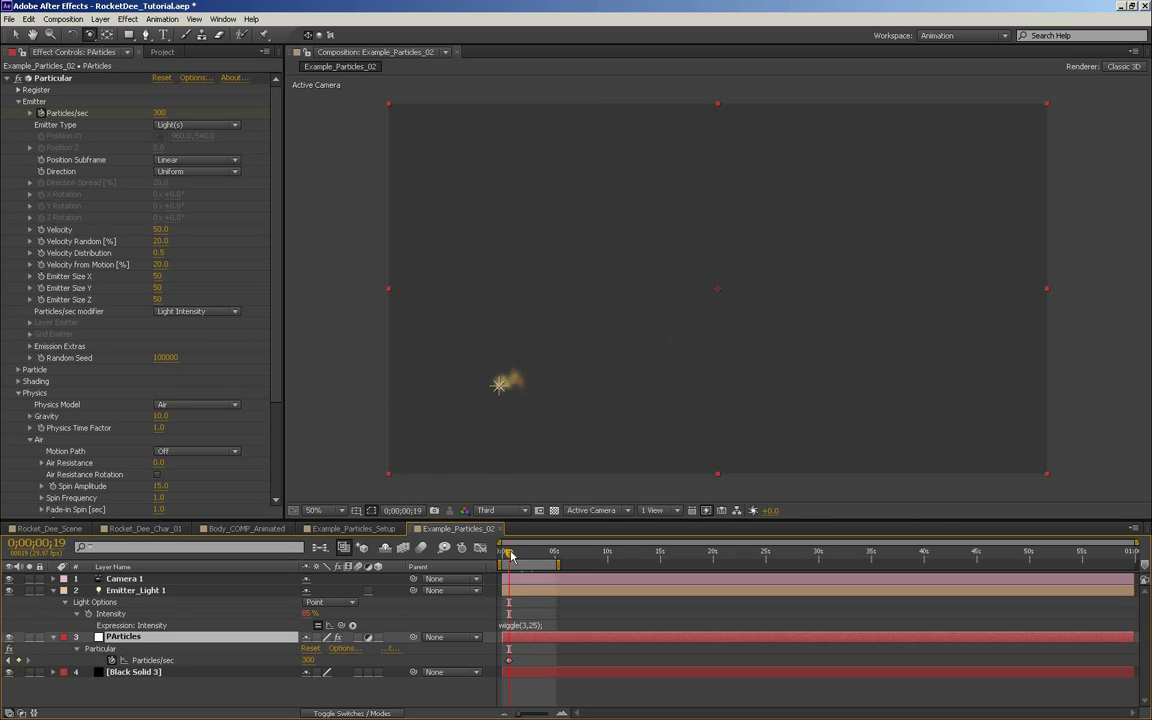
Redraw the main particles' Size over Life curve with a gentler rise that peaks at death, and scrub through the trail
{"action": "left_click_drag", "start_coordinate": [510, 555], "coordinate": [527, 555]}
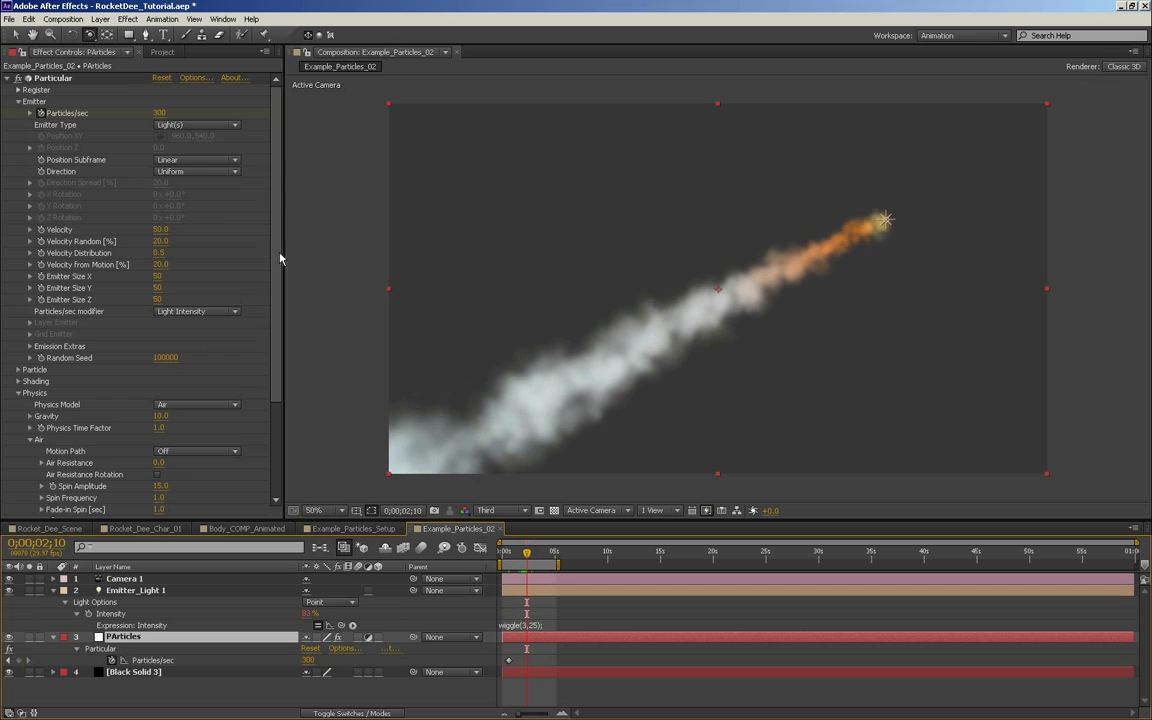
{"action": "scroll", "coordinate": [249, 321], "scroll_direction": "down", "scroll_amount": 5}
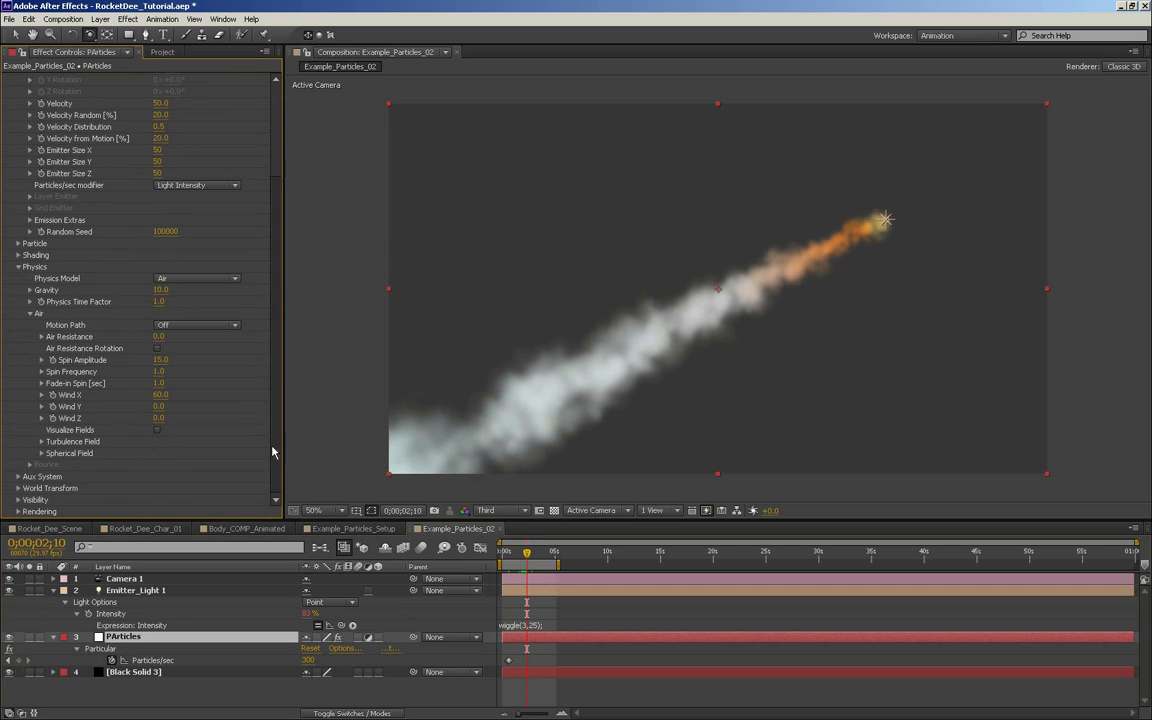
{"action": "left_click", "coordinate": [18, 244]}
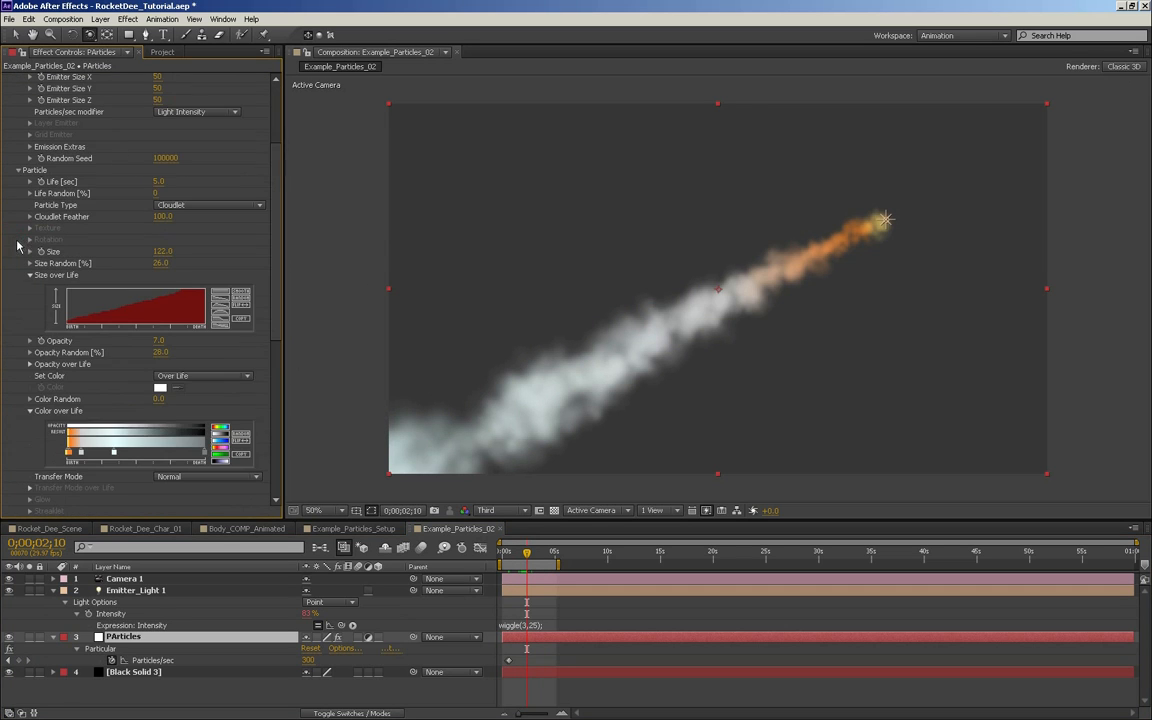
{"action": "left_click", "coordinate": [62, 318]}
{"action": "left_click_drag", "start_coordinate": [123, 306], "coordinate": [207, 289]}
{"action": "mouse_move", "coordinate": [501, 553]}
{"action": "left_mouse_down"}
{"action": "mouse_move", "coordinate": [533, 553]}
{"action": "mouse_move", "coordinate": [523, 548]}
{"action": "left_mouse_up"}
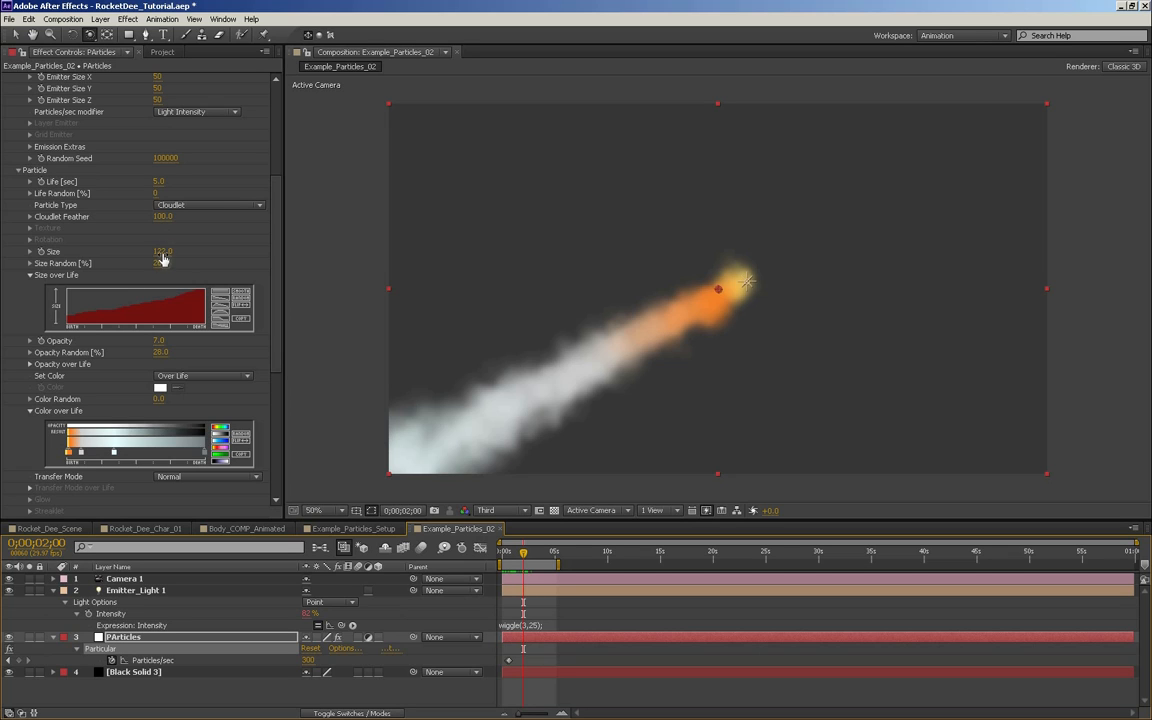
Try a main particle Size of 96, settle on 121, and preview the trail
{"action": "mouse_move", "coordinate": [162, 251]}
{"action": "left_mouse_down"}
{"action": "mouse_move", "coordinate": [150, 253]}
{"action": "mouse_move", "coordinate": [161, 261]}
{"action": "left_mouse_up"}
{"action": "left_click_drag", "start_coordinate": [523, 556], "coordinate": [553, 553]}
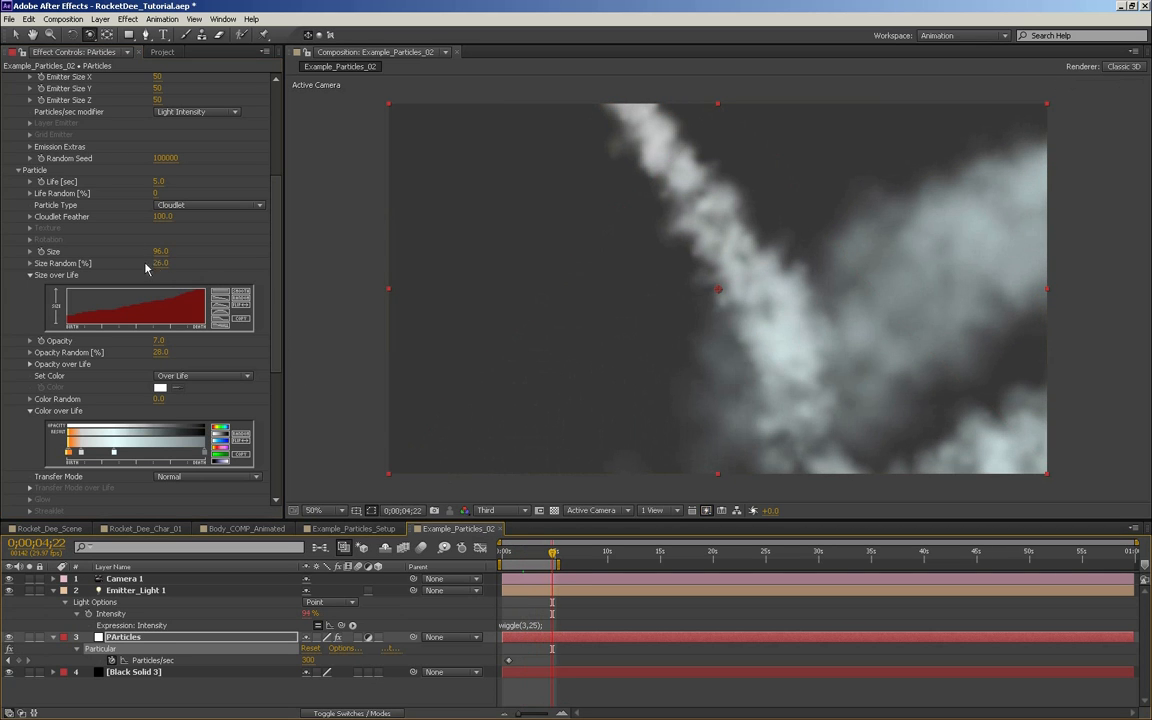
{"action": "left_click_drag", "start_coordinate": [157, 251], "coordinate": [170, 250]}
{"action": "left_click_drag", "start_coordinate": [516, 557], "coordinate": [522, 555]}
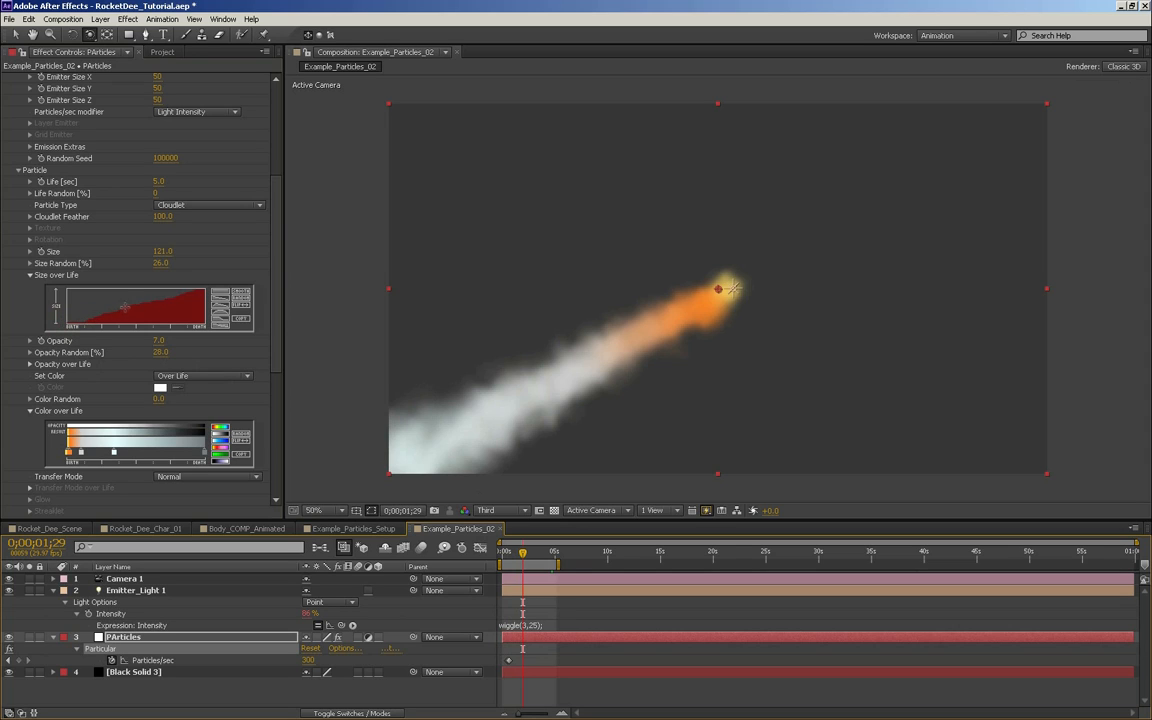
Reshape the main Size over Life curve so it starts low at birth and grows faster through mid-life, and preview it
{"action": "mouse_move", "coordinate": [185, 292]}
{"action": "left_mouse_down"}
{"action": "mouse_move", "coordinate": [196, 328]}
{"action": "mouse_move", "coordinate": [73, 325]}
{"action": "left_mouse_up"}
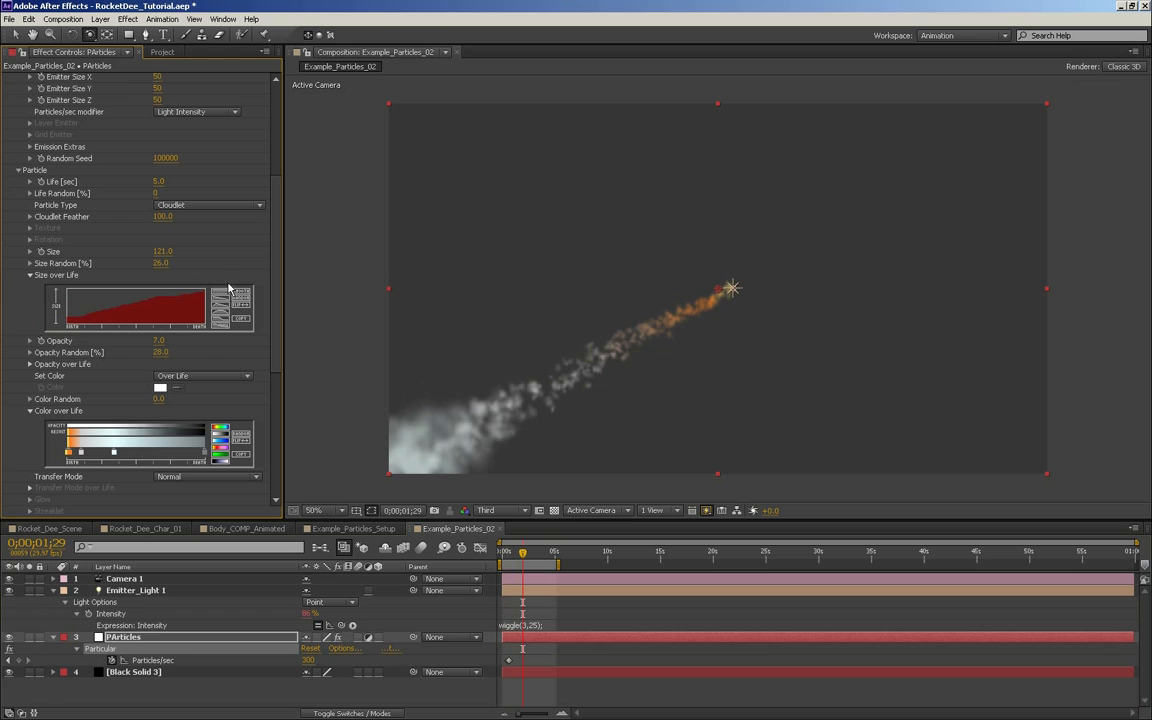
{"action": "left_click_drag", "start_coordinate": [507, 552], "coordinate": [555, 552]}
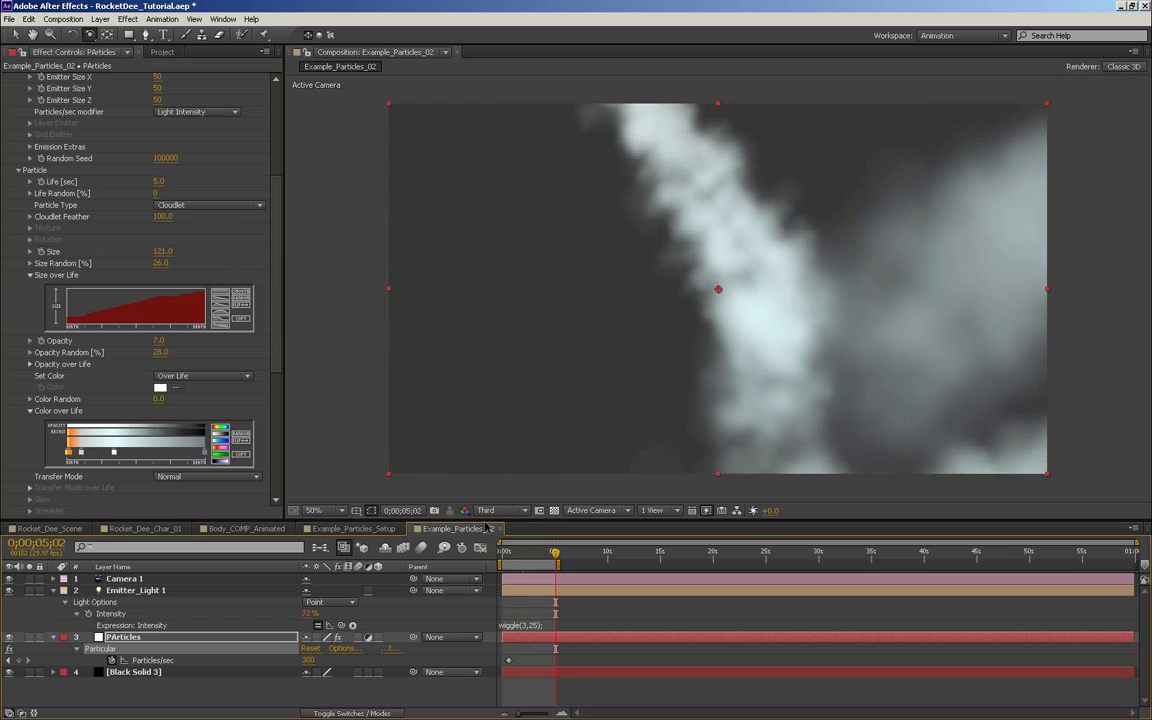
{"action": "left_click", "coordinate": [522, 558]}
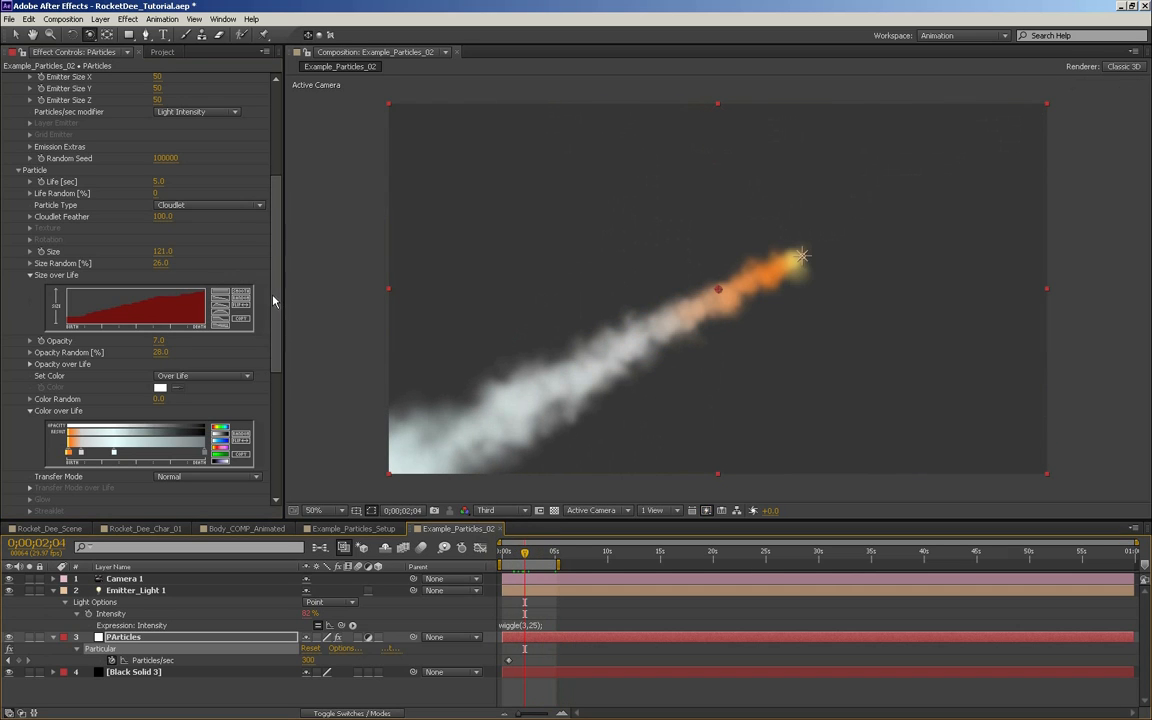
Collapse the Particle and Physics settings and set the Aux System's Emit option to Continously
{"action": "scroll", "coordinate": [114, 272], "scroll_direction": "down", "scroll_amount": 1}
{"action": "left_click", "coordinate": [31, 266]}
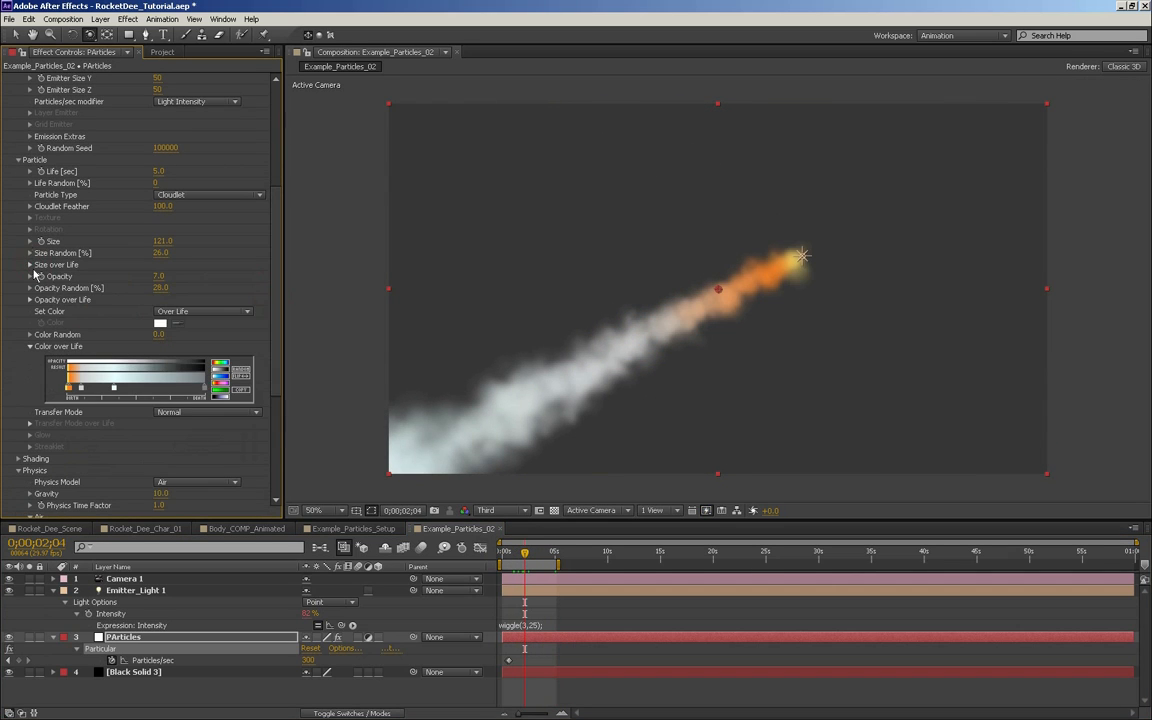
{"action": "left_click", "coordinate": [18, 162]}
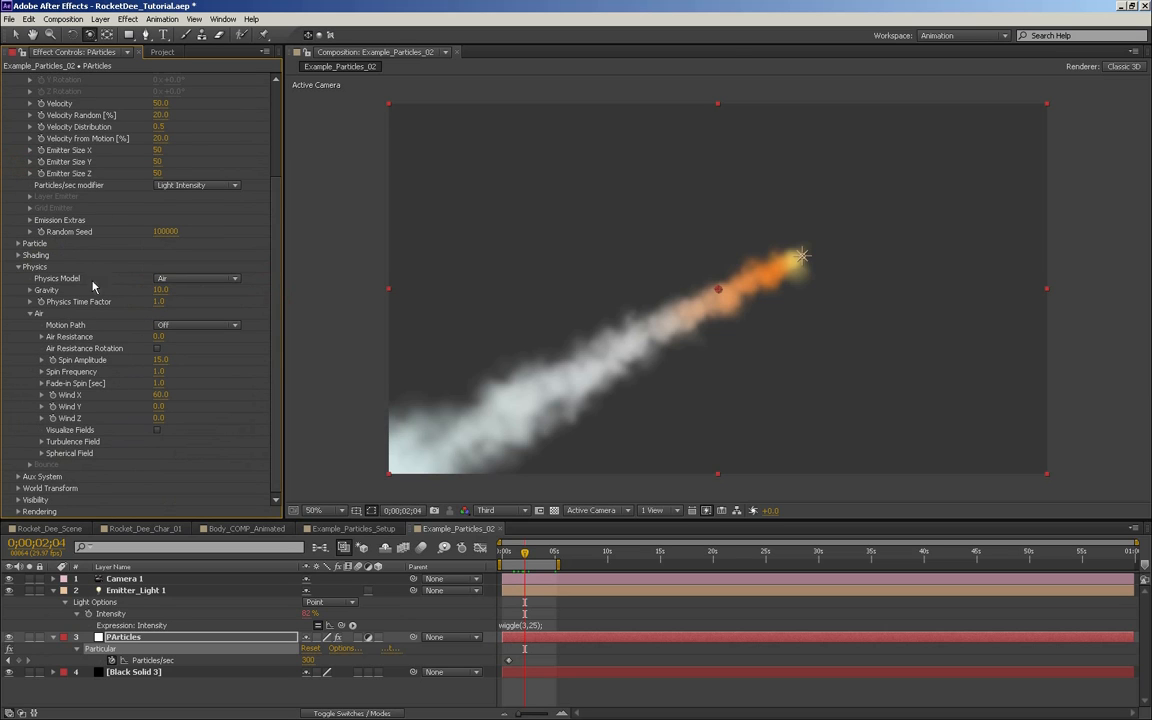
{"action": "left_click", "coordinate": [18, 267]}
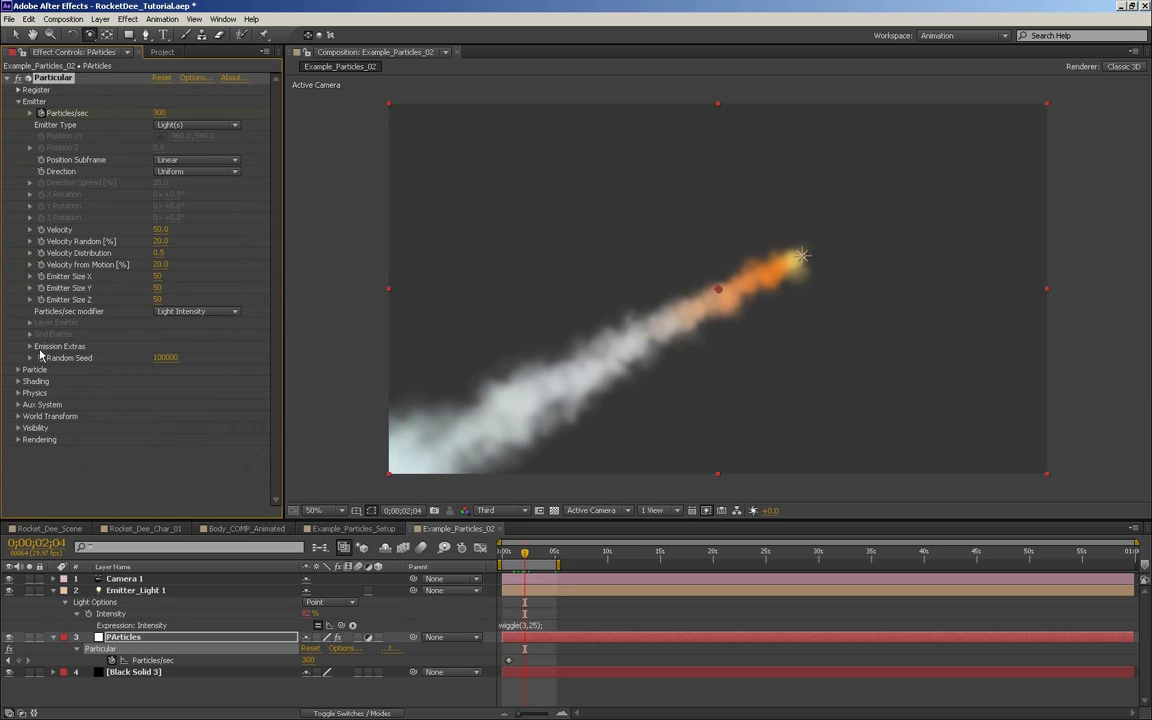
{"action": "left_click", "coordinate": [18, 404]}
{"action": "scroll", "coordinate": [158, 352], "scroll_direction": "down", "scroll_amount": 3}
{"action": "left_click", "coordinate": [187, 300]}
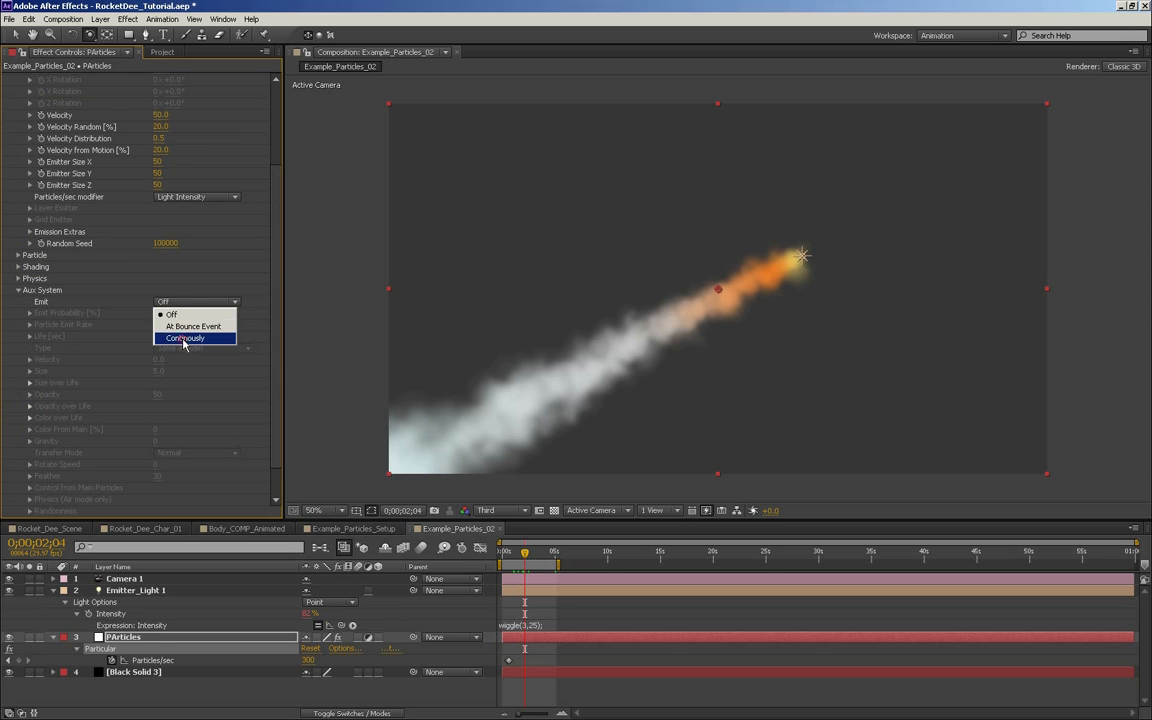
{"action": "left_click", "coordinate": [190, 336]}
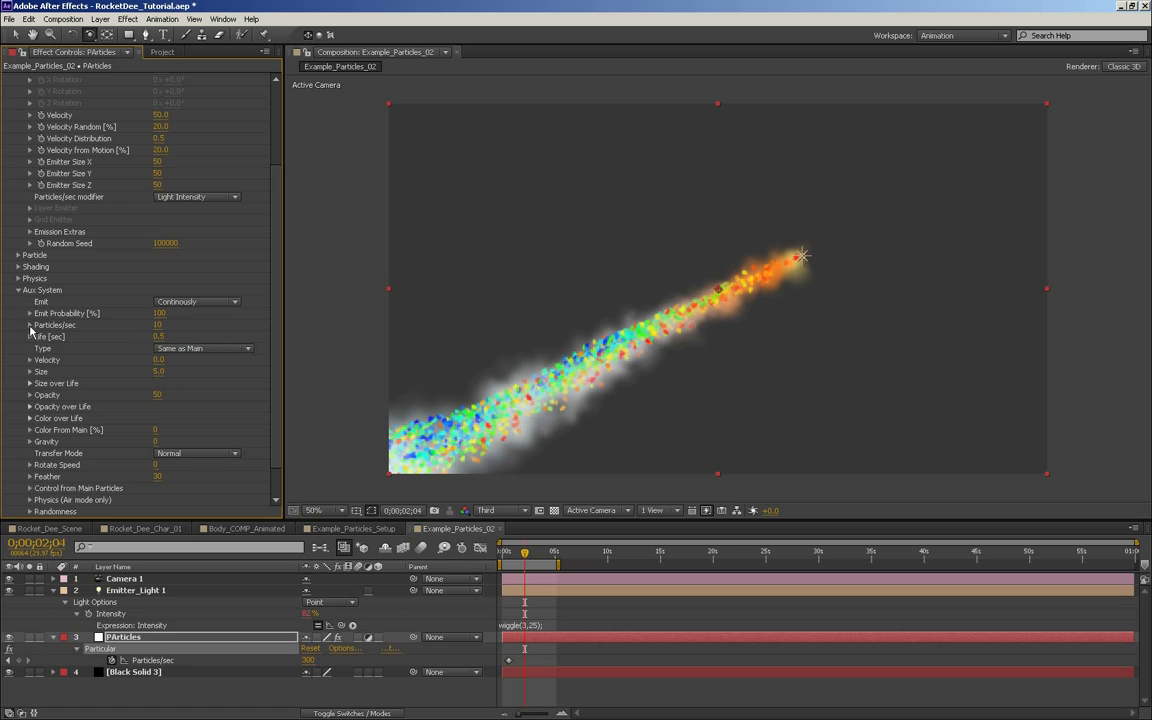
Set the Aux System to 5 particles per second with a 50% emit probability, and scrub through the result
{"action": "left_click", "coordinate": [157, 325]}
{"action": "type", "text": "5"}
{"action": "key", "text": "Return"}
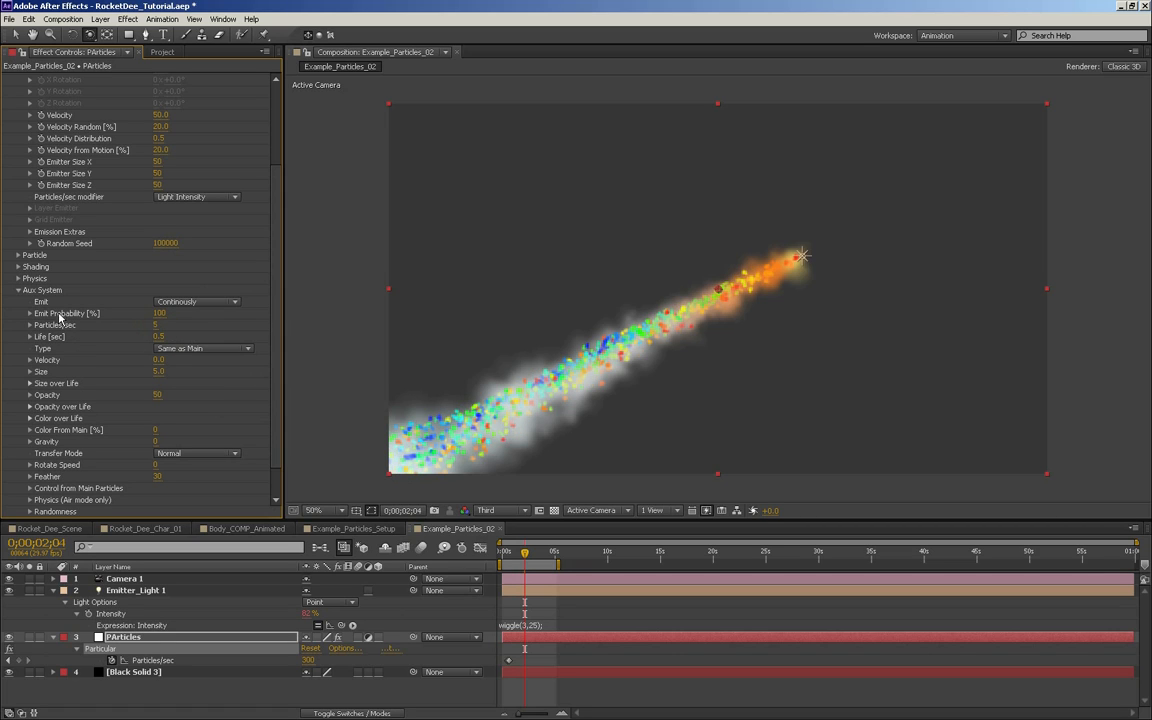
{"action": "left_click", "coordinate": [157, 314]}
{"action": "type", "text": "50"}
{"action": "key", "text": "Return"}
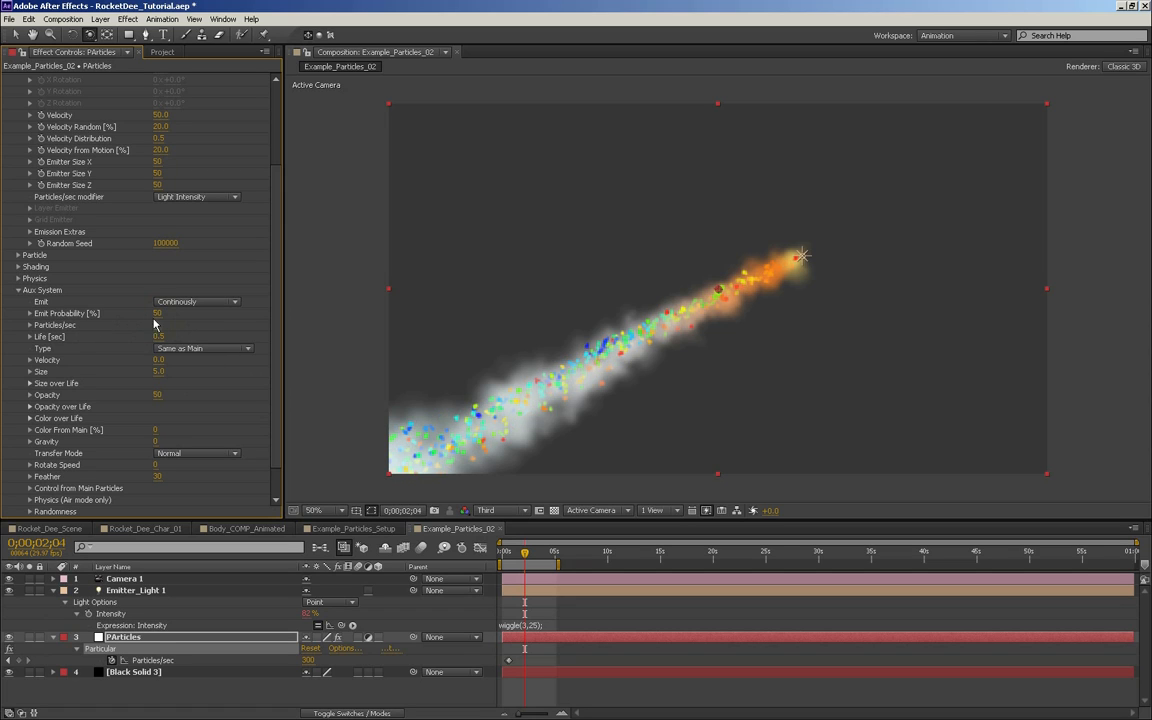
{"action": "left_click", "coordinate": [513, 553]}
{"action": "left_click_drag", "start_coordinate": [513, 553], "coordinate": [527, 551]}
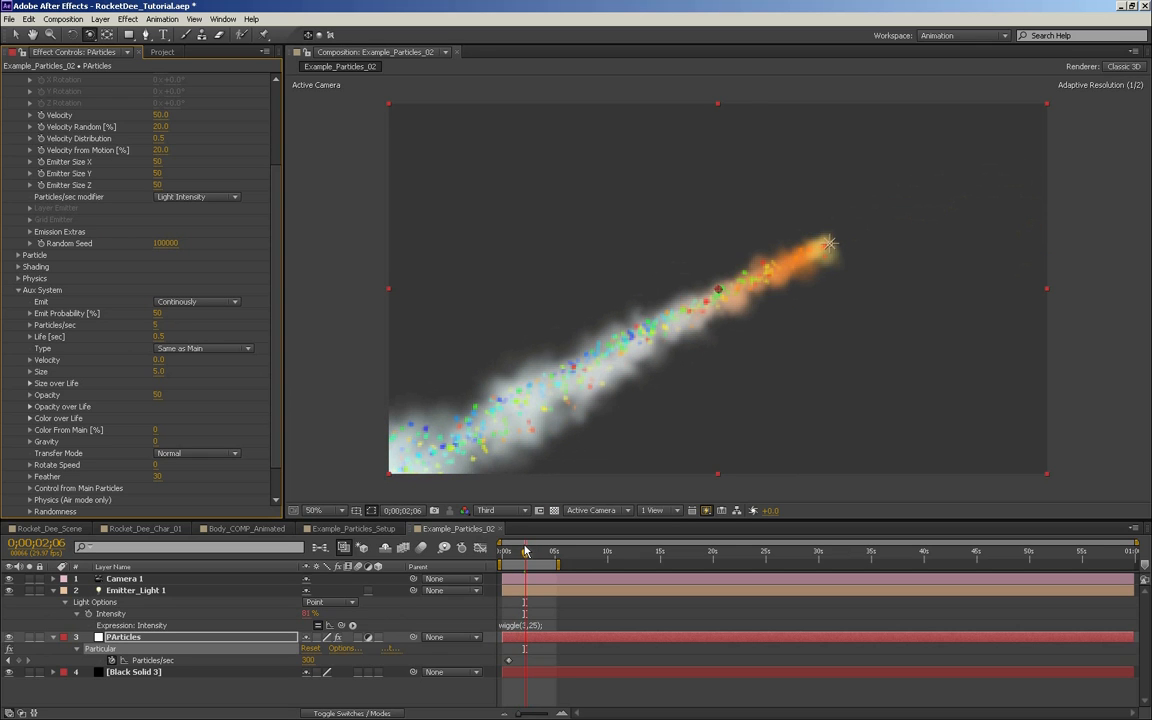
Set the auxiliary particles' Velocity to 22 and their Type to Streaklet, and preview the trail
{"action": "mouse_move", "coordinate": [157, 362]}
{"action": "left_mouse_down"}
{"action": "mouse_move", "coordinate": [175, 358]}
{"action": "mouse_move", "coordinate": [165, 359]}
{"action": "left_mouse_up"}
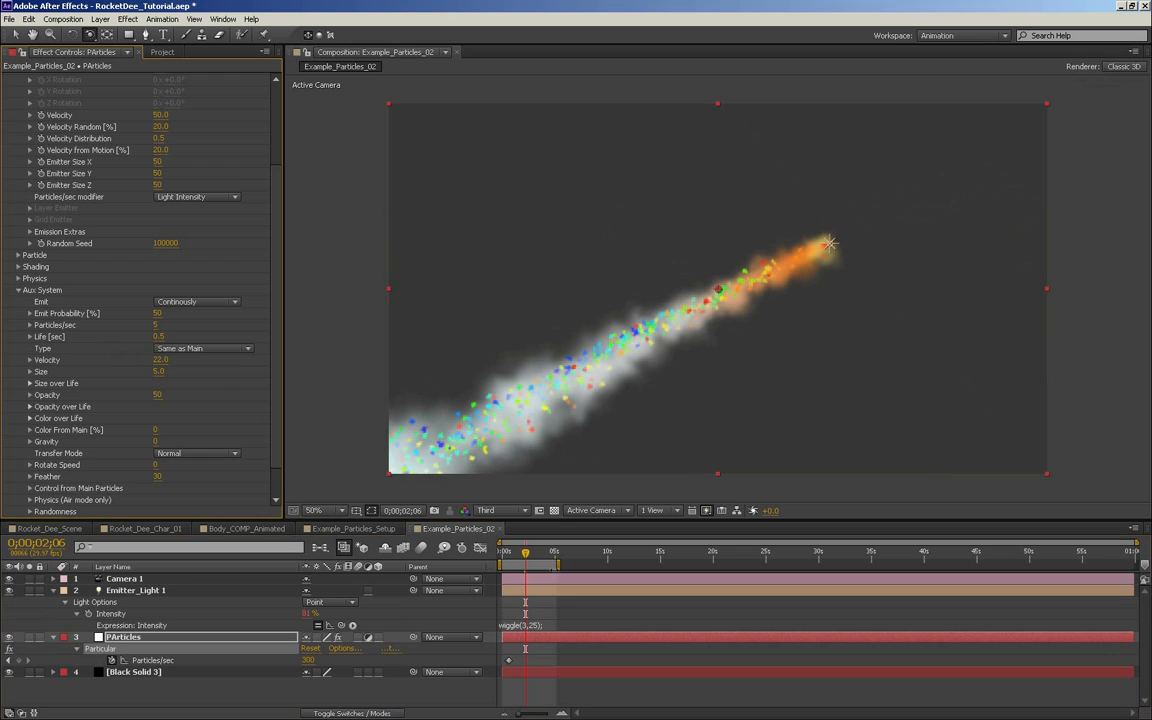
{"action": "left_click_drag", "start_coordinate": [511, 557], "coordinate": [524, 552]}
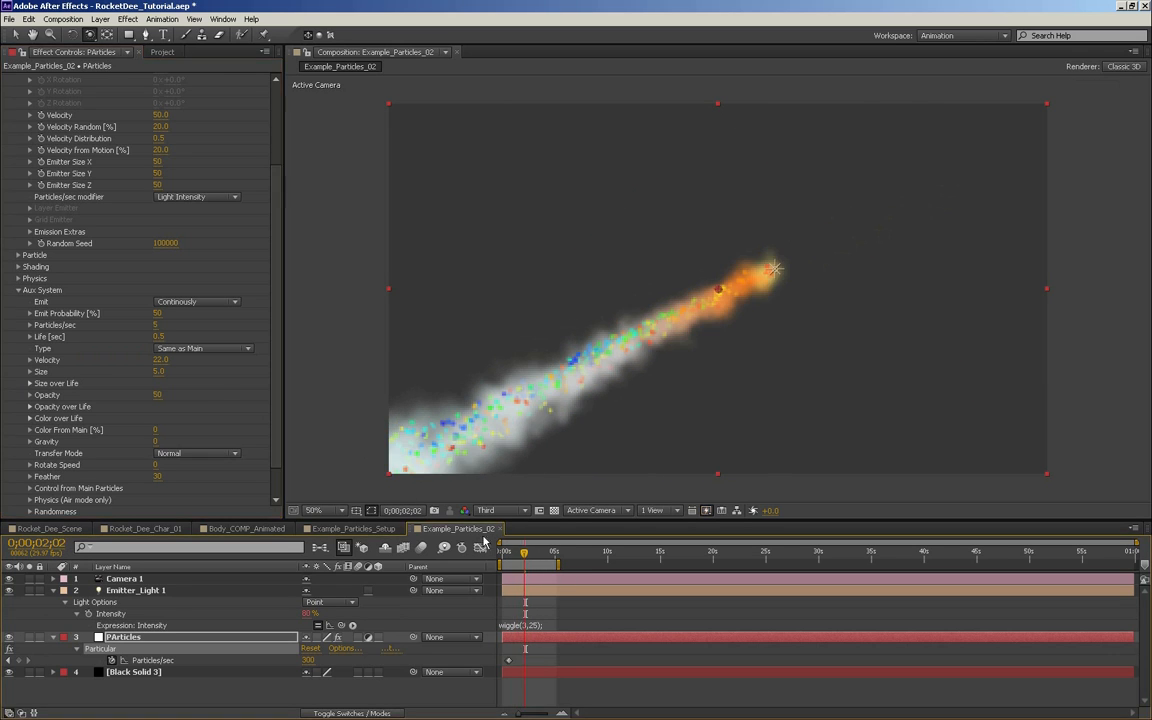
{"action": "left_click", "coordinate": [173, 350]}
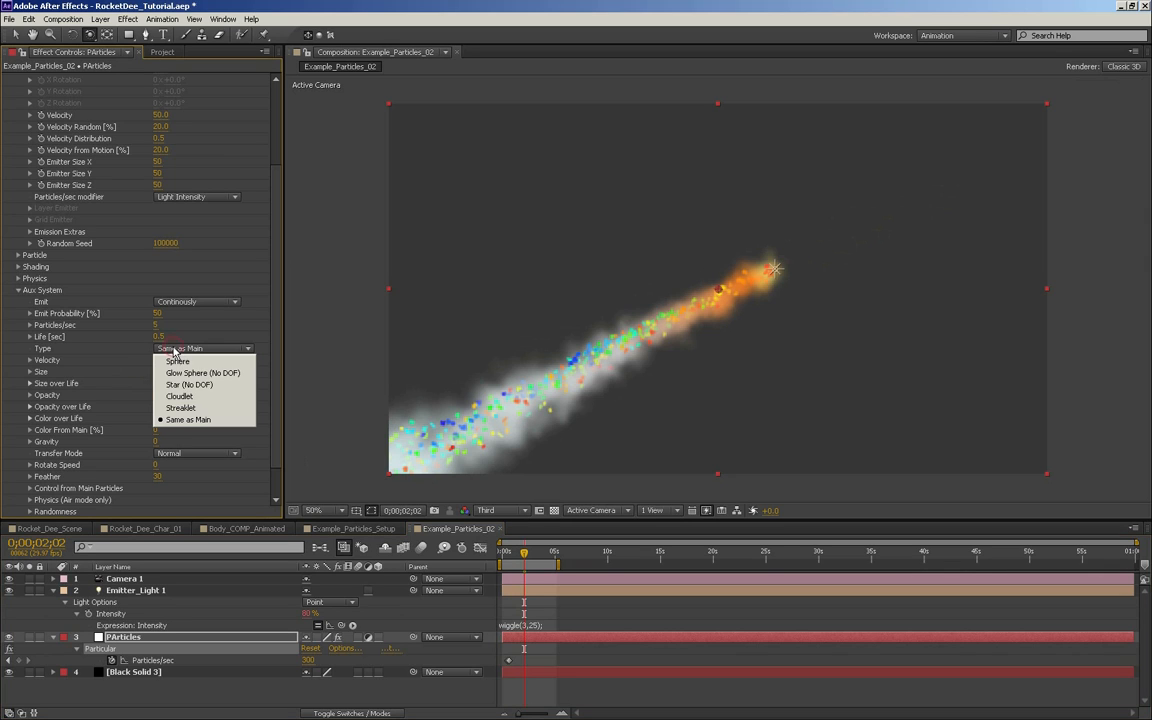
{"action": "left_click", "coordinate": [224, 405]}
{"action": "left_click_drag", "start_coordinate": [511, 553], "coordinate": [534, 553]}
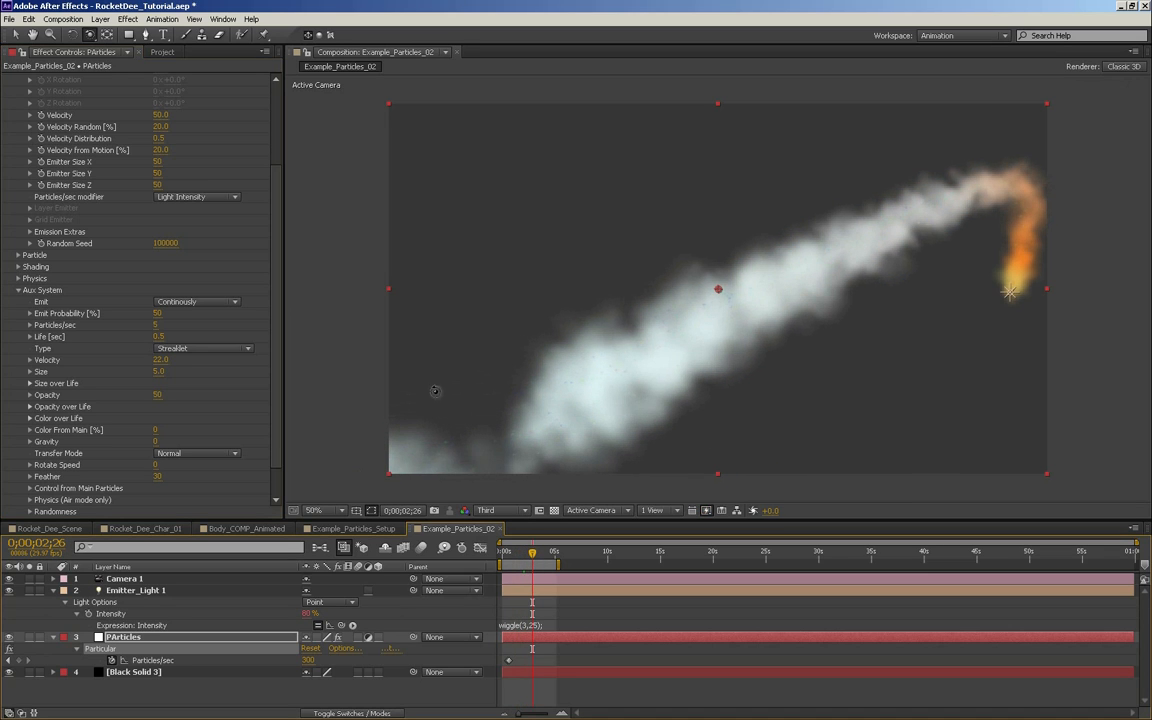
Raise the auxiliary particles' Velocity to 151 and scrub through the trail
{"action": "left_click_drag", "start_coordinate": [159, 360], "coordinate": [161, 360]}
{"action": "left_click_drag", "start_coordinate": [242, 360], "coordinate": [256, 360]}
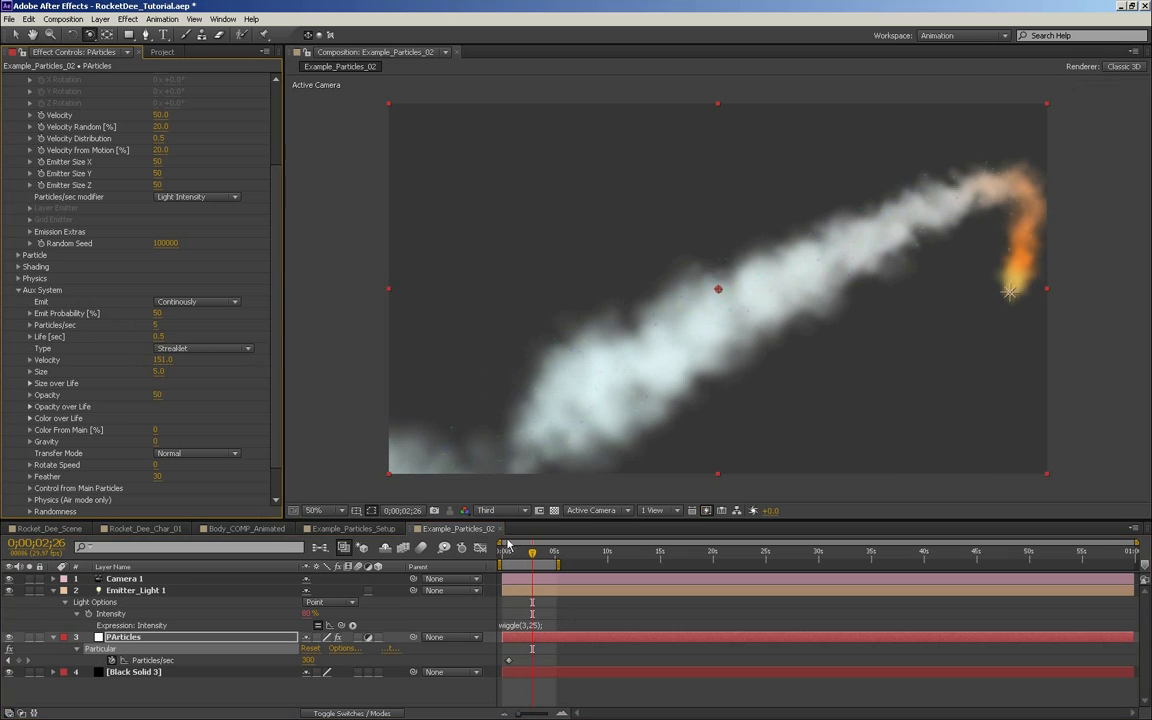
{"action": "left_click", "coordinate": [517, 552]}
{"action": "mouse_move", "coordinate": [519, 551]}
{"action": "left_mouse_down"}
{"action": "mouse_move", "coordinate": [535, 550]}
{"action": "mouse_move", "coordinate": [503, 551]}
{"action": "mouse_move", "coordinate": [524, 550]}
{"action": "left_mouse_up"}
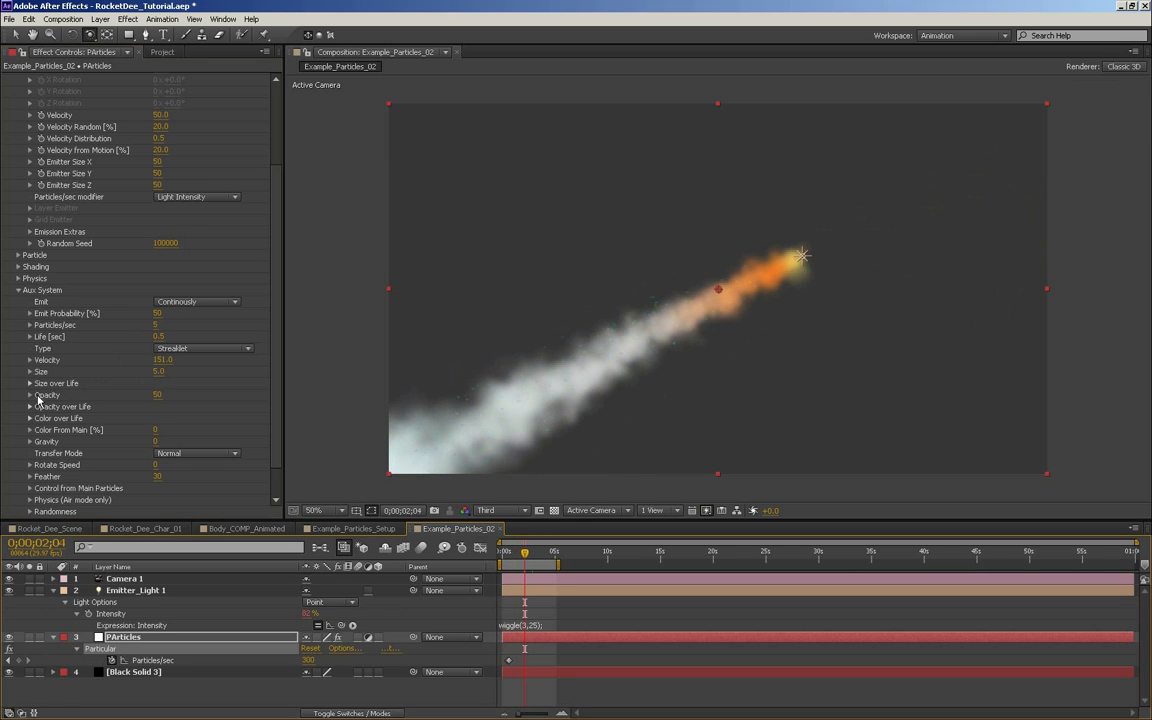
Try larger auxiliary particles and set their Size to 4
{"action": "type", "text": "10"}
{"action": "key", "text": "Return"}
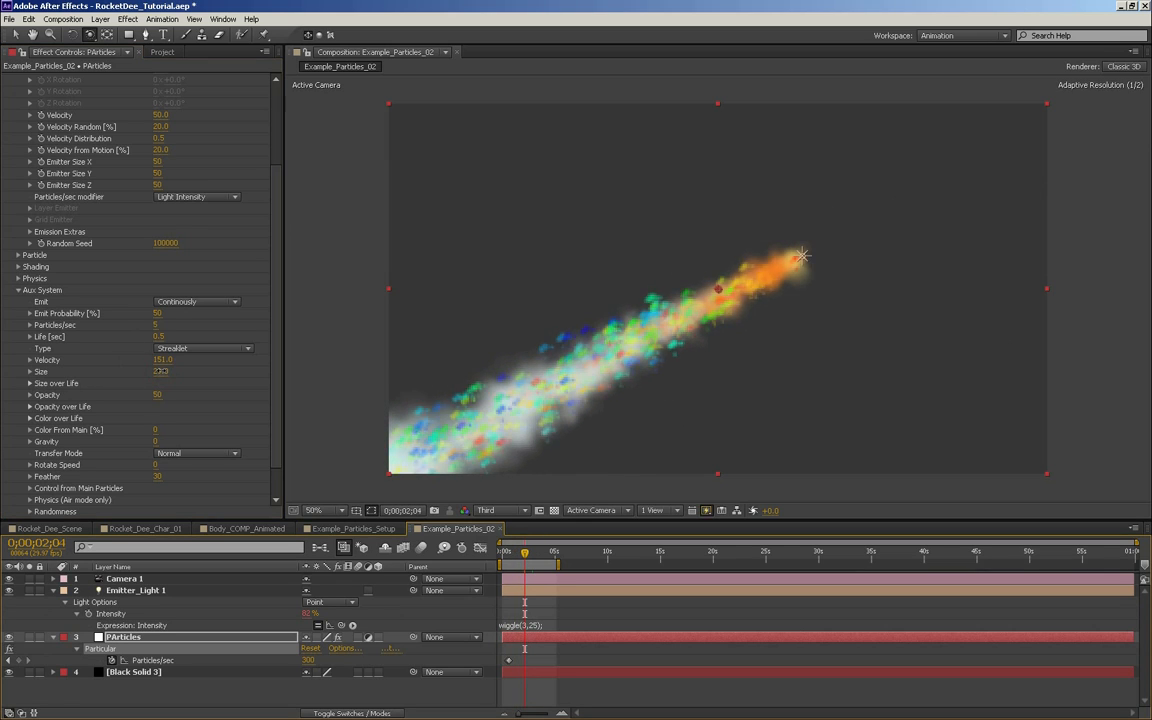
{"action": "key", "text": "Return"}
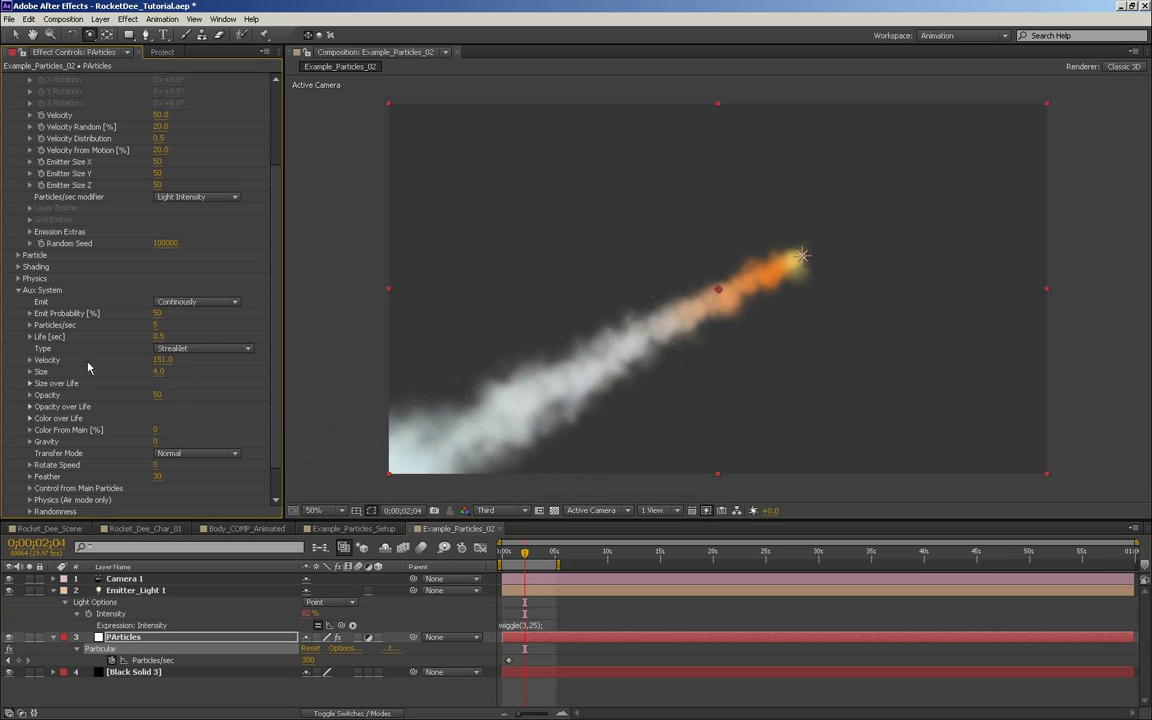
Apply a linearly shrinking preset to the auxiliary Size over Life and a preset curve to its Opacity over Life
{"action": "left_click", "coordinate": [30, 384]}
{"action": "left_click", "coordinate": [224, 410]}
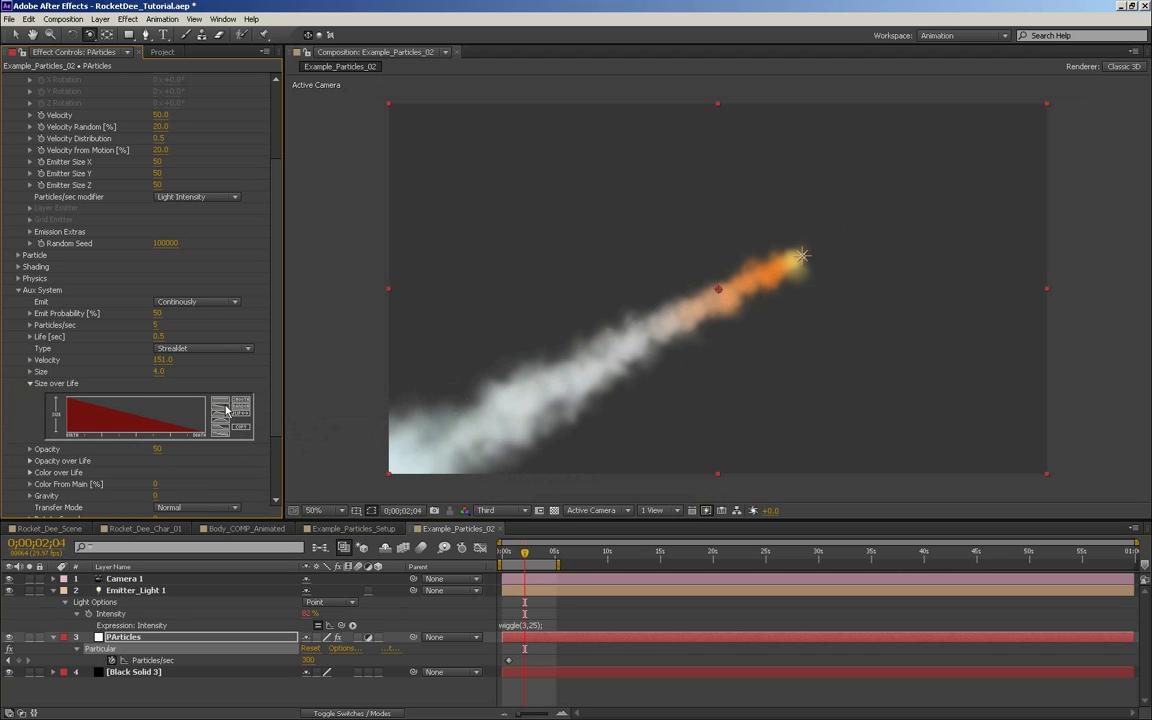
{"action": "left_click", "coordinate": [30, 384]}
{"action": "left_click", "coordinate": [30, 407]}
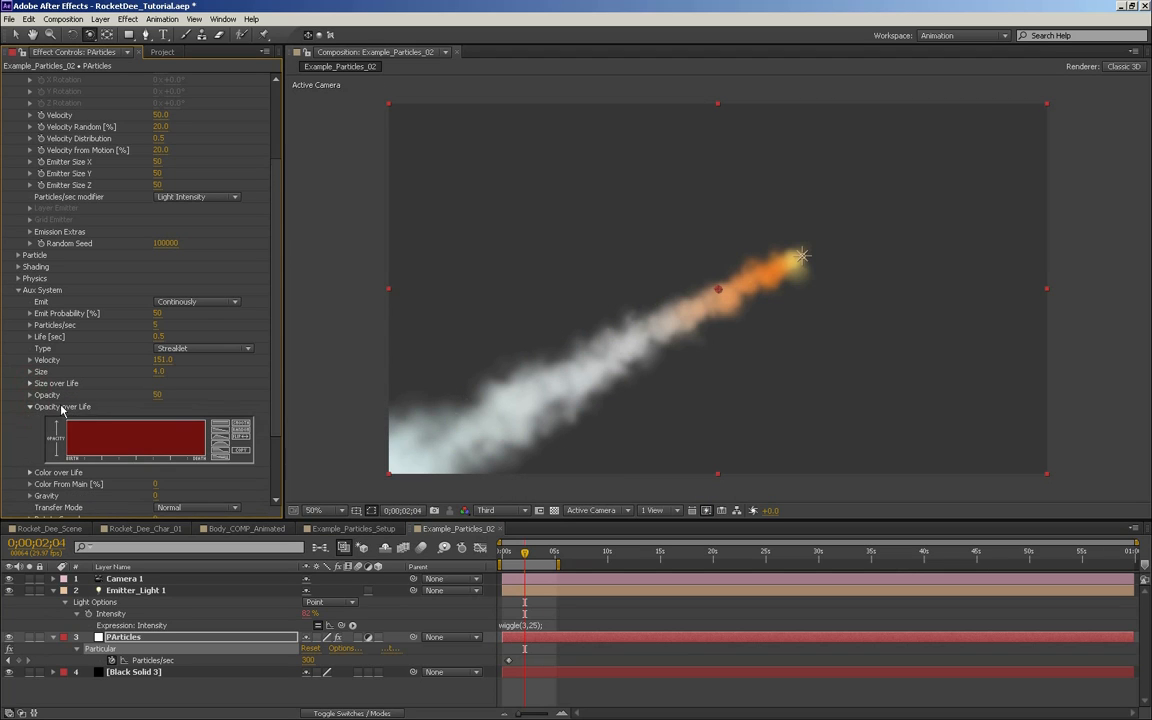
{"action": "left_click", "coordinate": [224, 447]}
{"action": "left_click", "coordinate": [30, 407]}
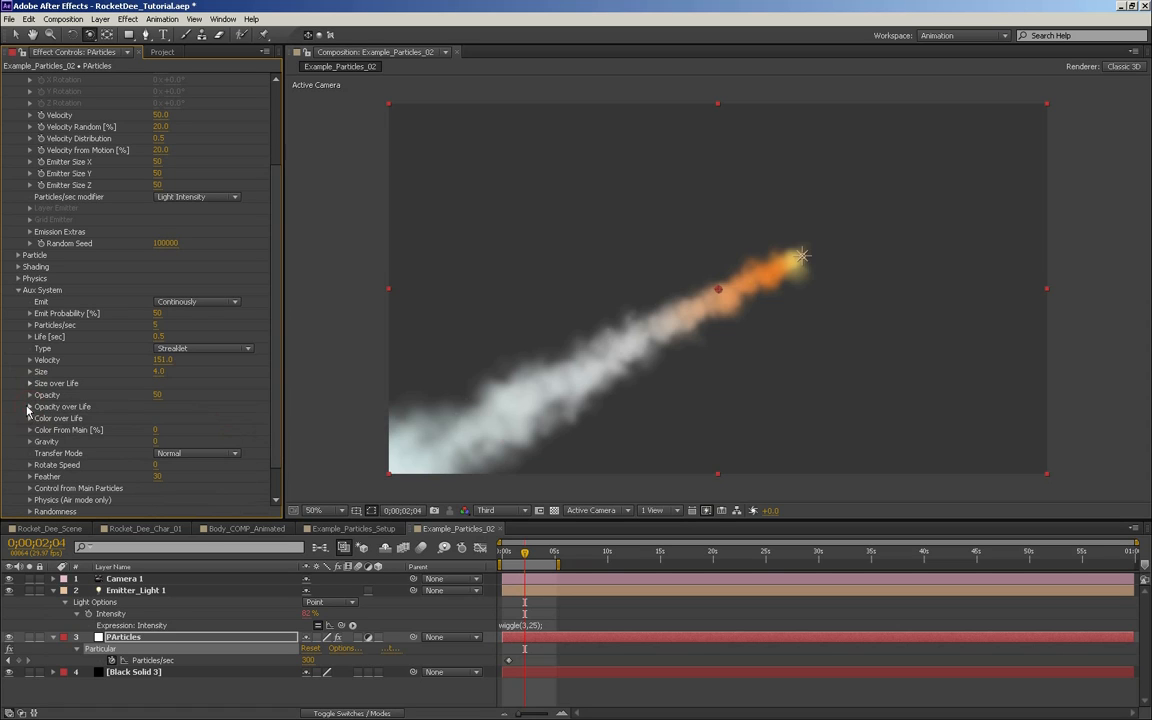
Remove the middle stops from the auxiliary Color over Life gradient and recolour its birth stop light orange
{"action": "left_click", "coordinate": [30, 419]}
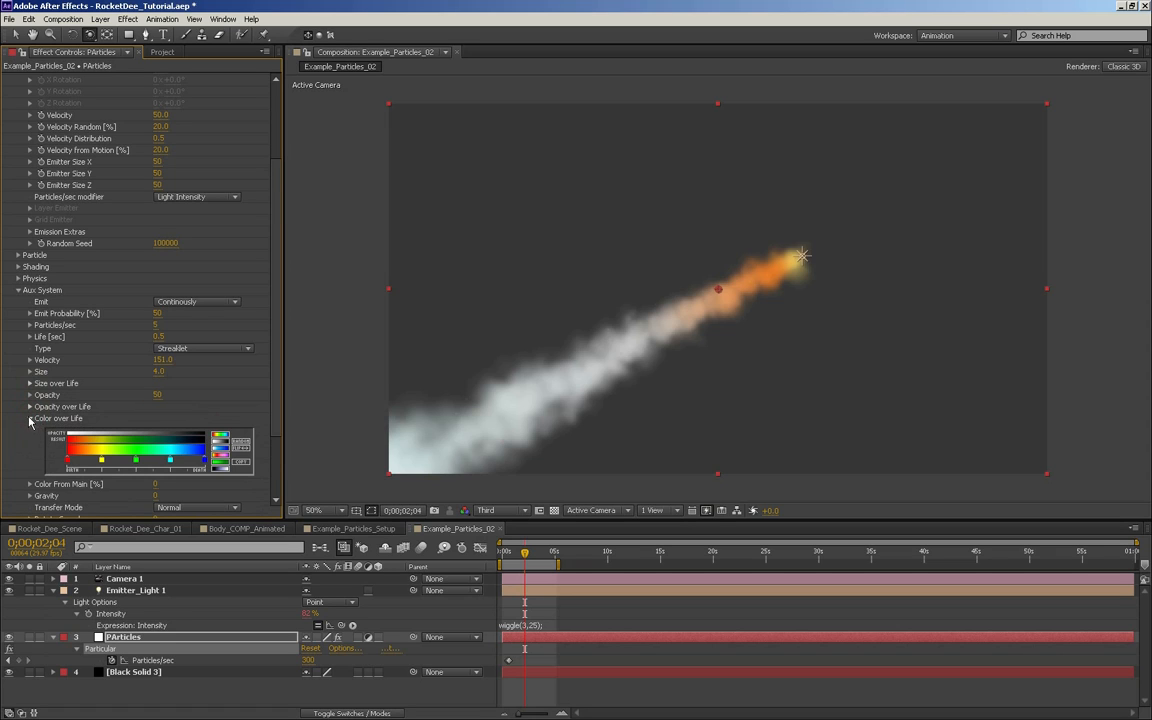
{"action": "left_click_drag", "start_coordinate": [97, 459], "coordinate": [200, 455]}
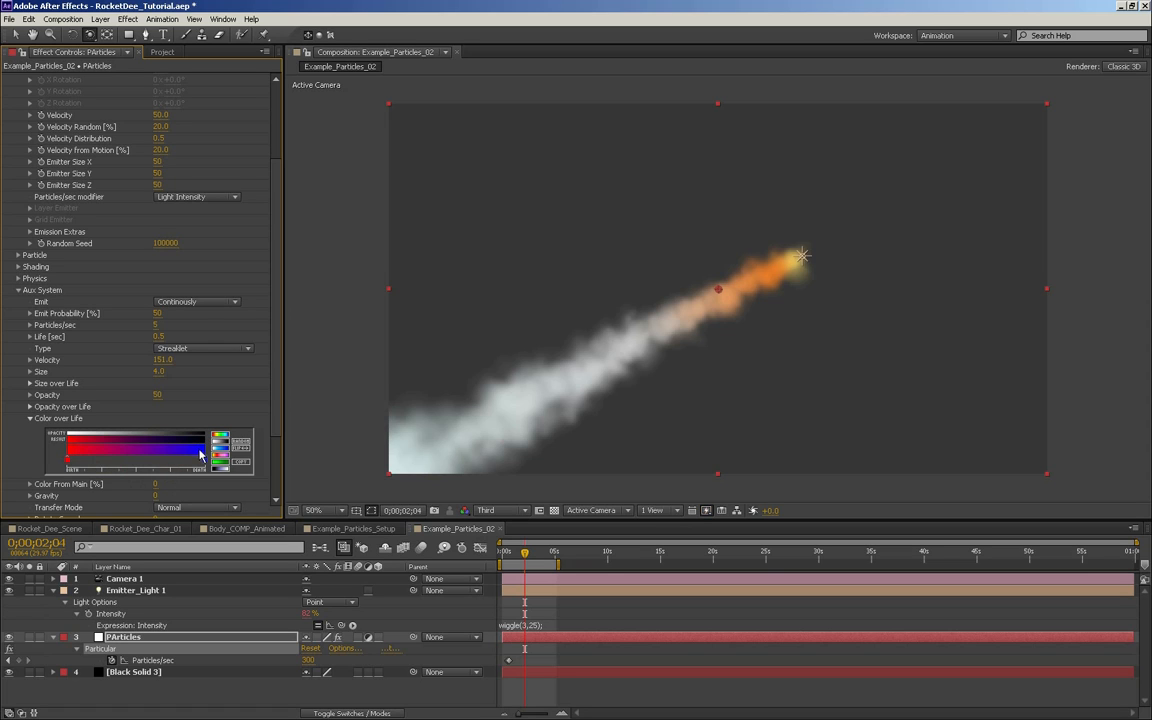
{"action": "double_click", "coordinate": [69, 464]}
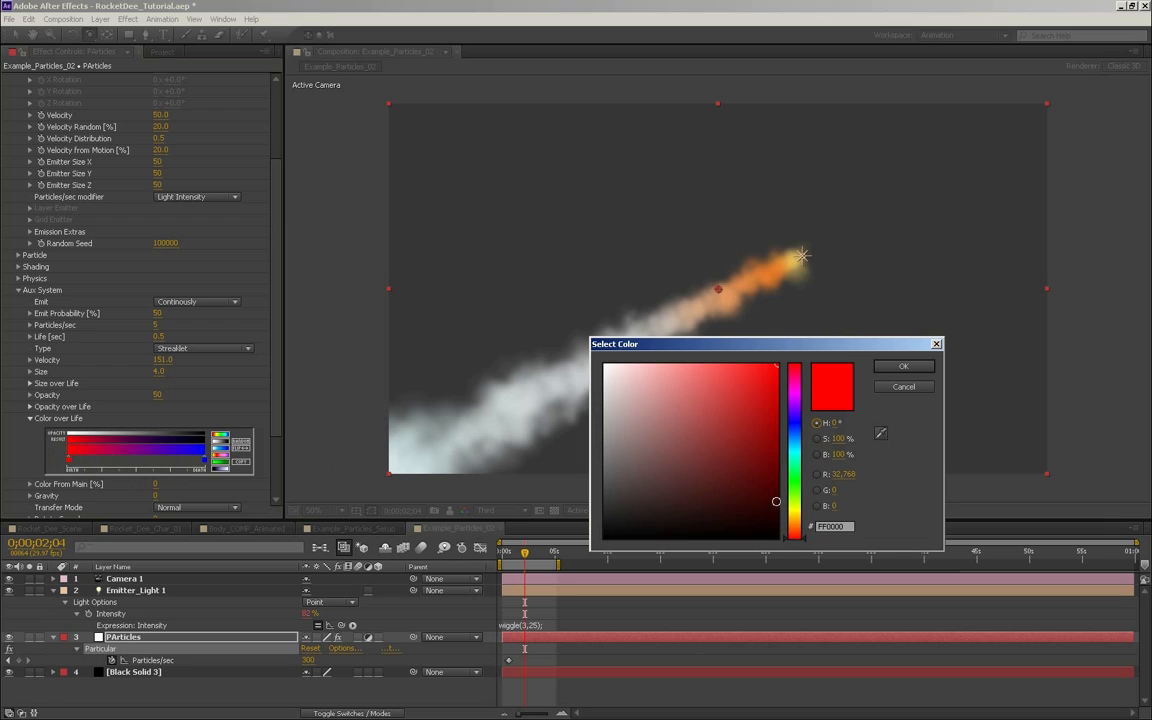
{"action": "left_click", "coordinate": [800, 522]}
{"action": "left_click", "coordinate": [760, 391]}
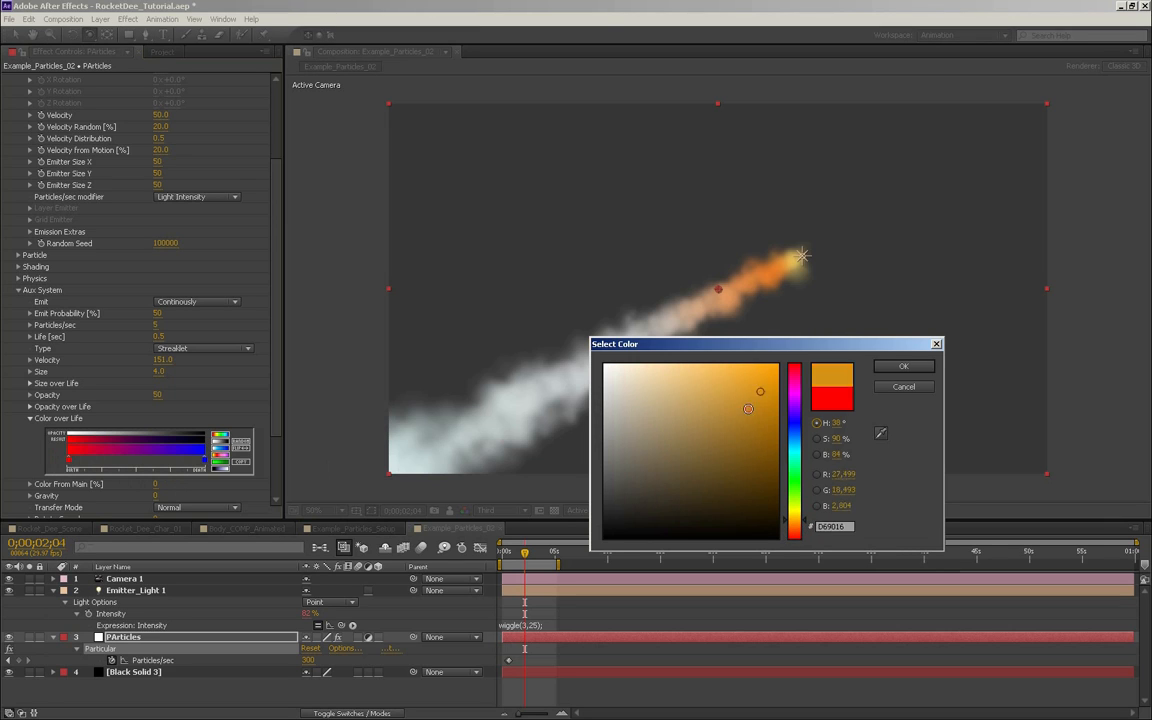
{"action": "left_click", "coordinate": [903, 366]}
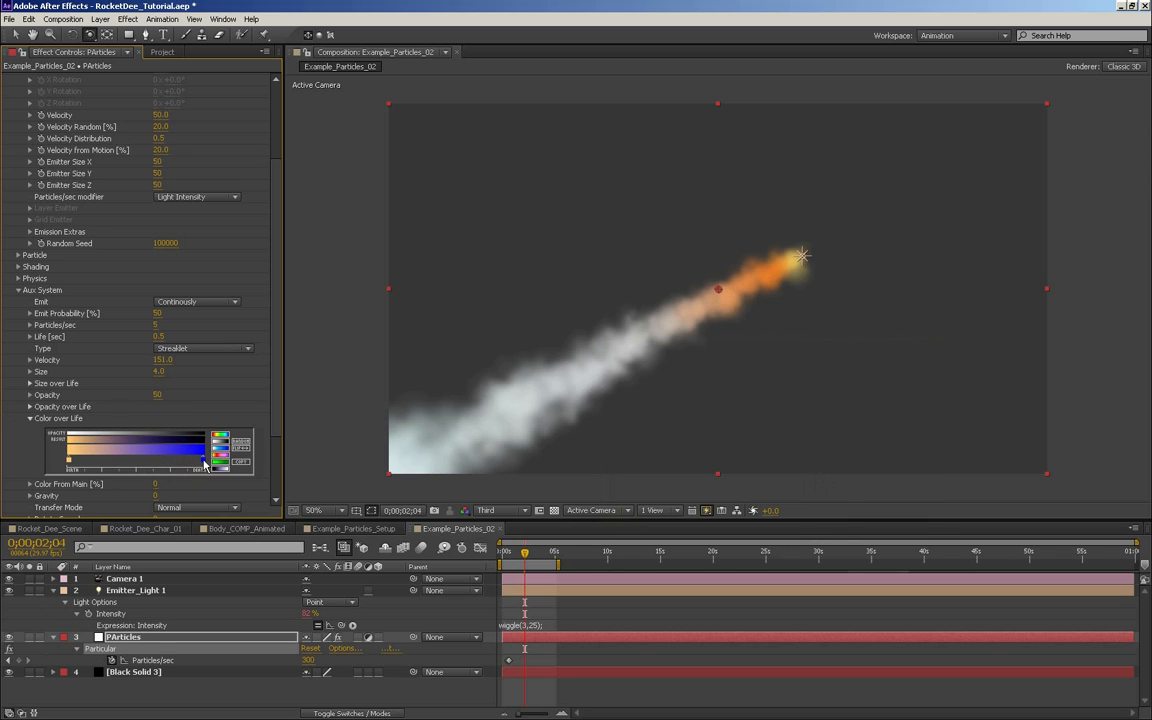
Recolour the death stop of the auxiliary Color over Life gradient dark reddish brown
{"action": "double_click", "coordinate": [204, 465]}
{"action": "left_click", "coordinate": [794, 525]}
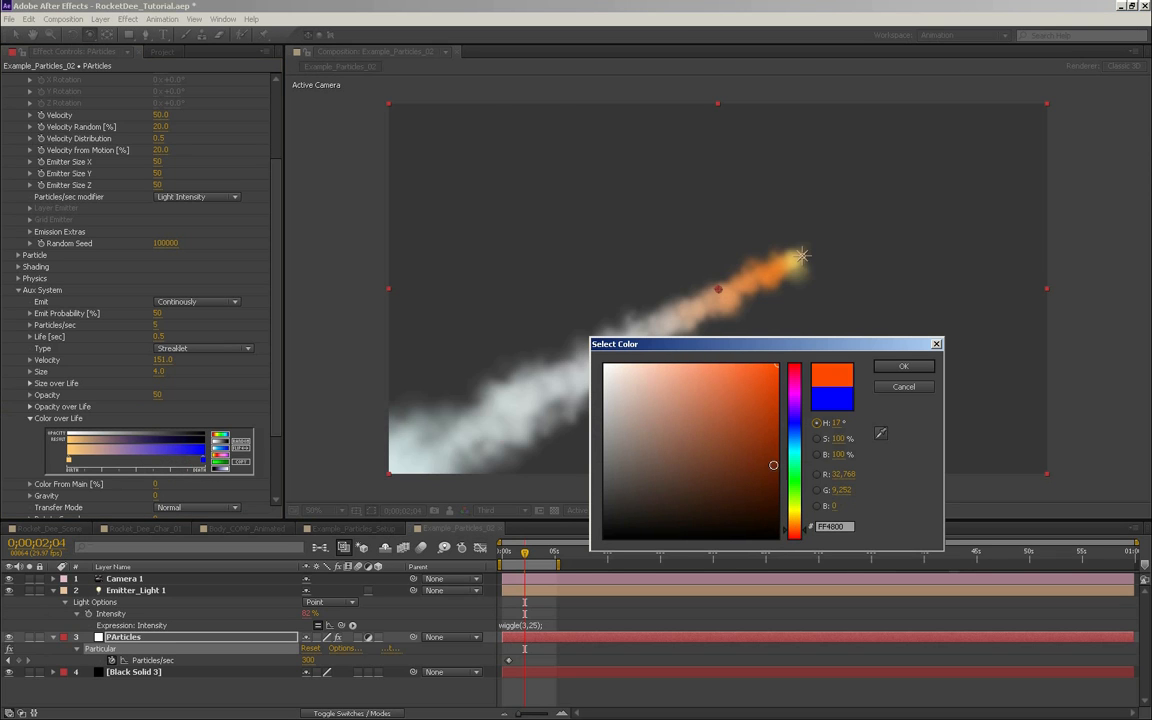
{"action": "left_click_drag", "start_coordinate": [774, 474], "coordinate": [780, 455]}
{"action": "left_click", "coordinate": [896, 372]}
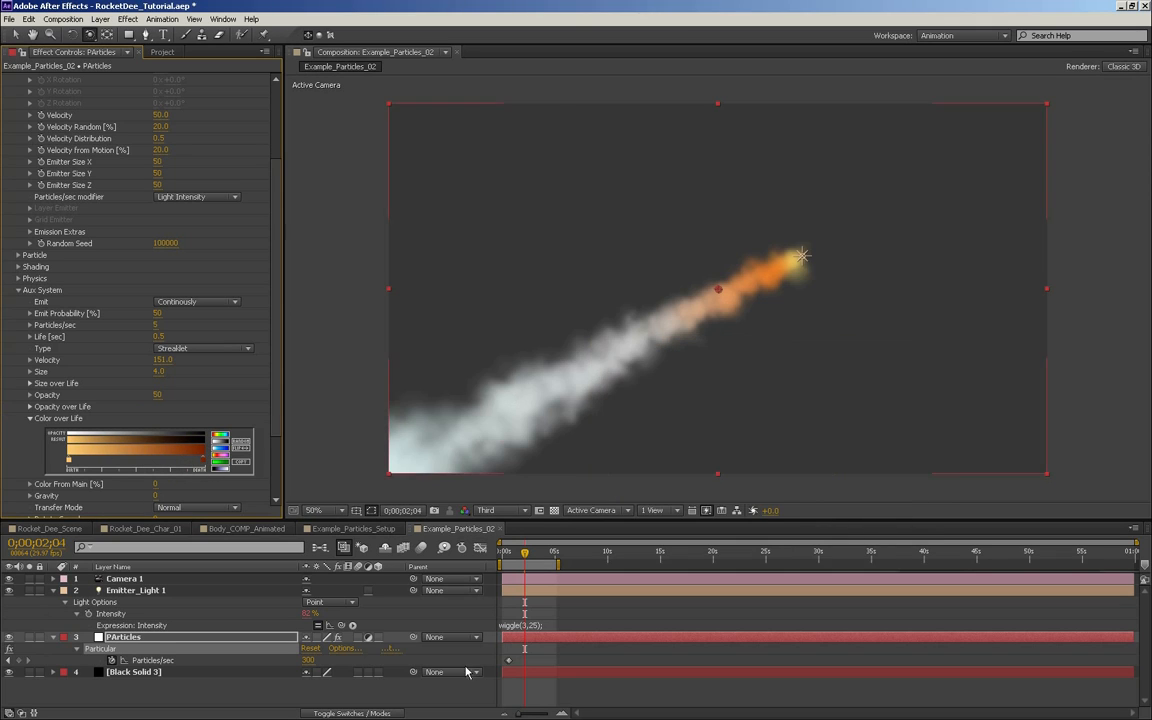
Try an auxiliary particle Size of 11 and play the trail animation to judge the sparks
{"action": "left_click", "coordinate": [510, 556]}
{"action": "key", "text": "space"}
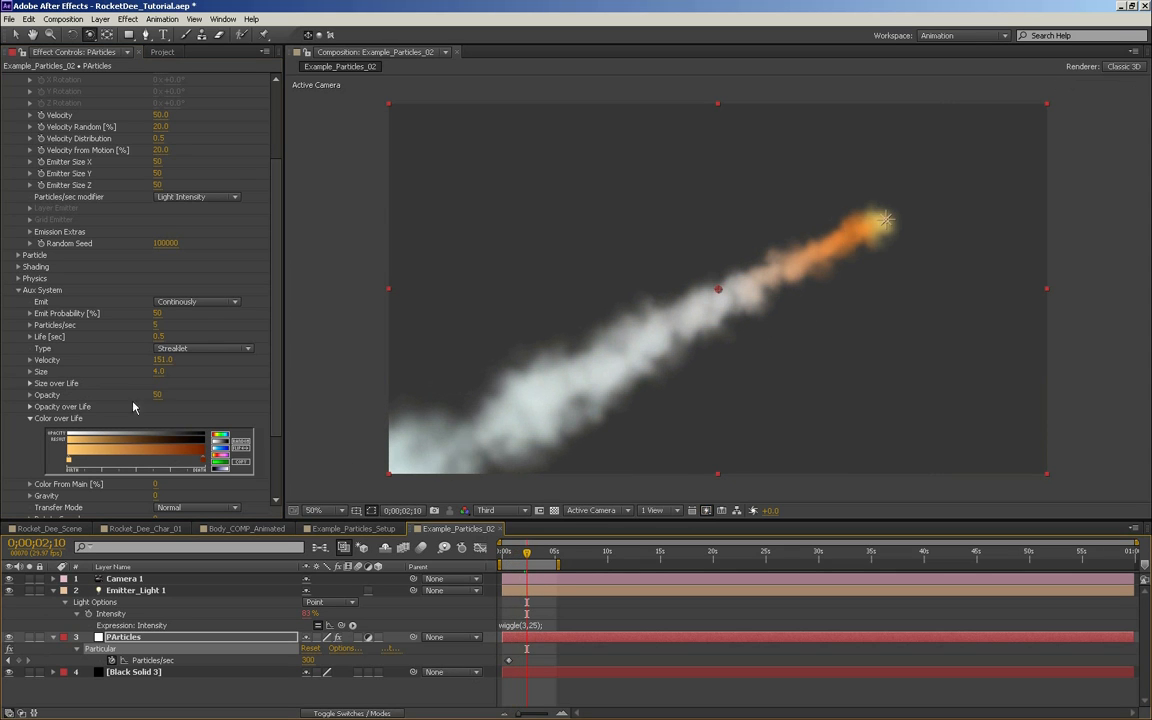
{"action": "left_click_drag", "start_coordinate": [160, 372], "coordinate": [162, 371]}
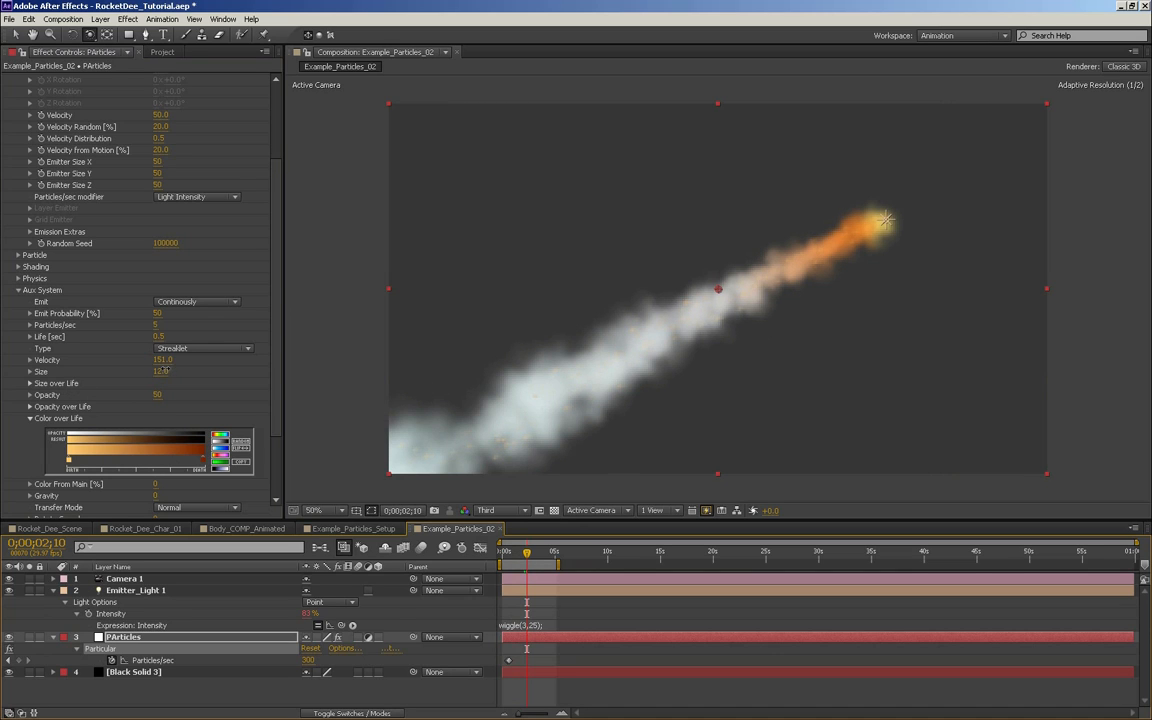
{"action": "left_click", "coordinate": [505, 556]}
{"action": "key", "text": "space"}
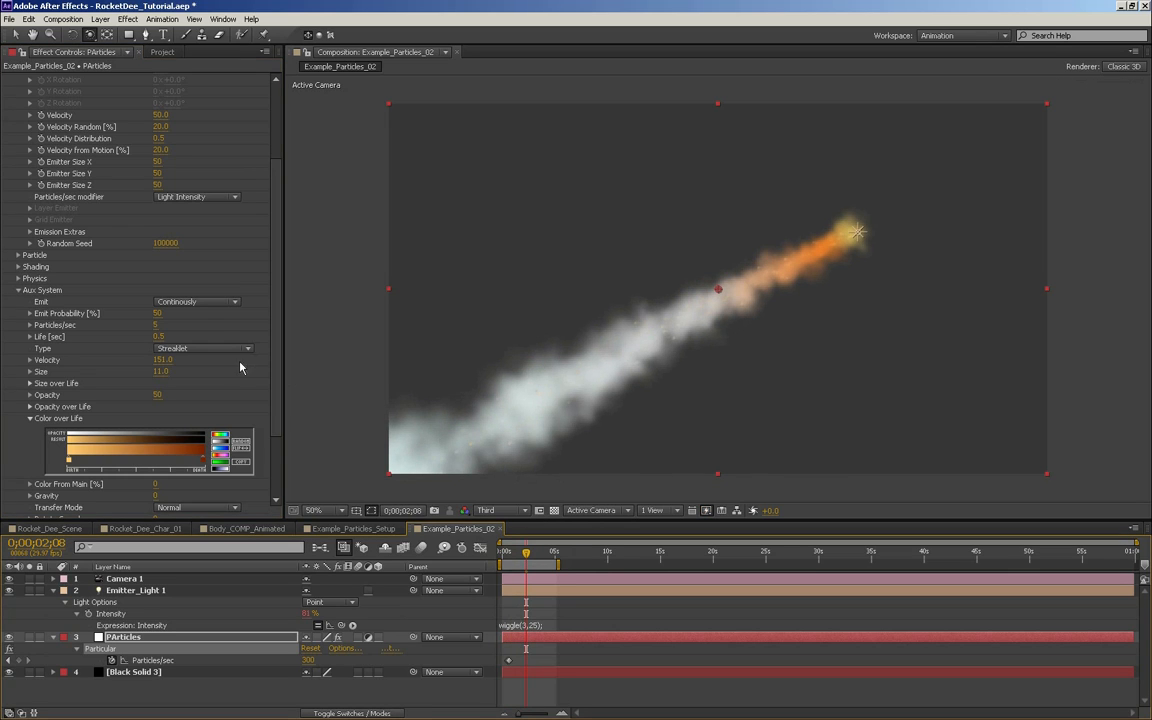
Try a Life of 1 second for the Aux System particles
{"action": "left_click", "coordinate": [161, 337]}
{"action": "type", "text": "1"}
{"action": "key", "text": "Return"}
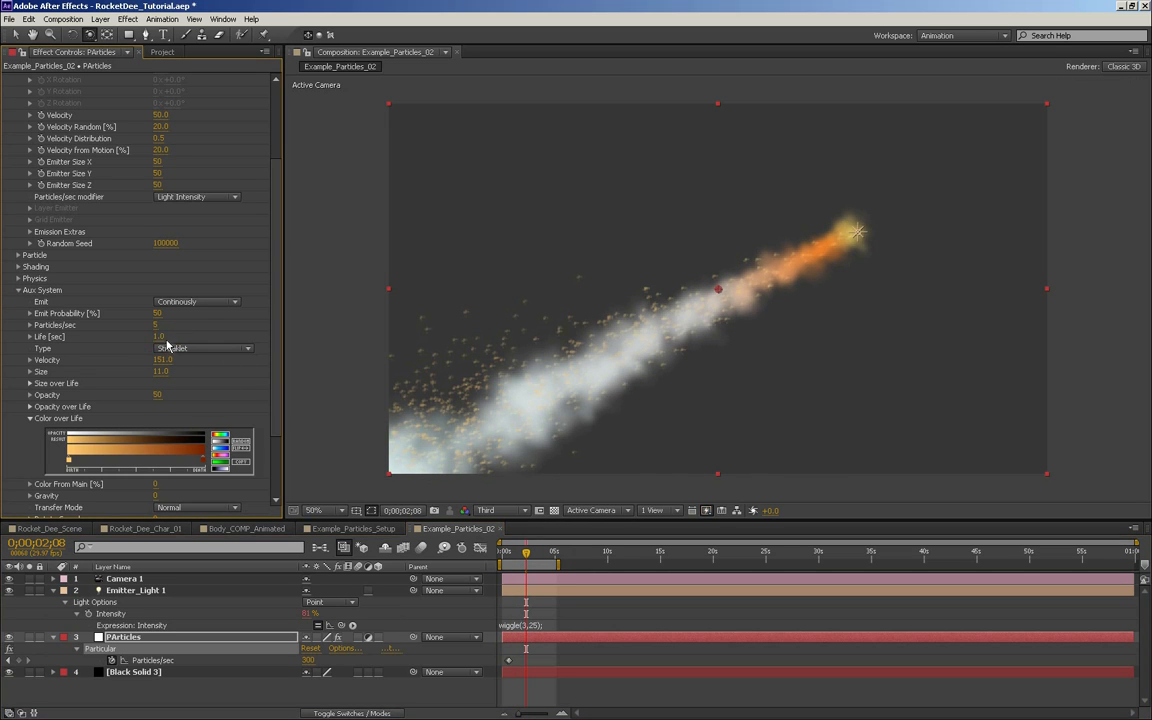
Try 10 auxiliary Particles/sec and return the value to 5
{"action": "left_click", "coordinate": [155, 327]}
{"action": "type", "text": "10"}
{"action": "key", "text": "Return"}
{"action": "left_click", "coordinate": [156, 327]}
{"action": "type", "text": "5"}
{"action": "key", "text": "Return"}
{"action": "left_click", "coordinate": [157, 315]}
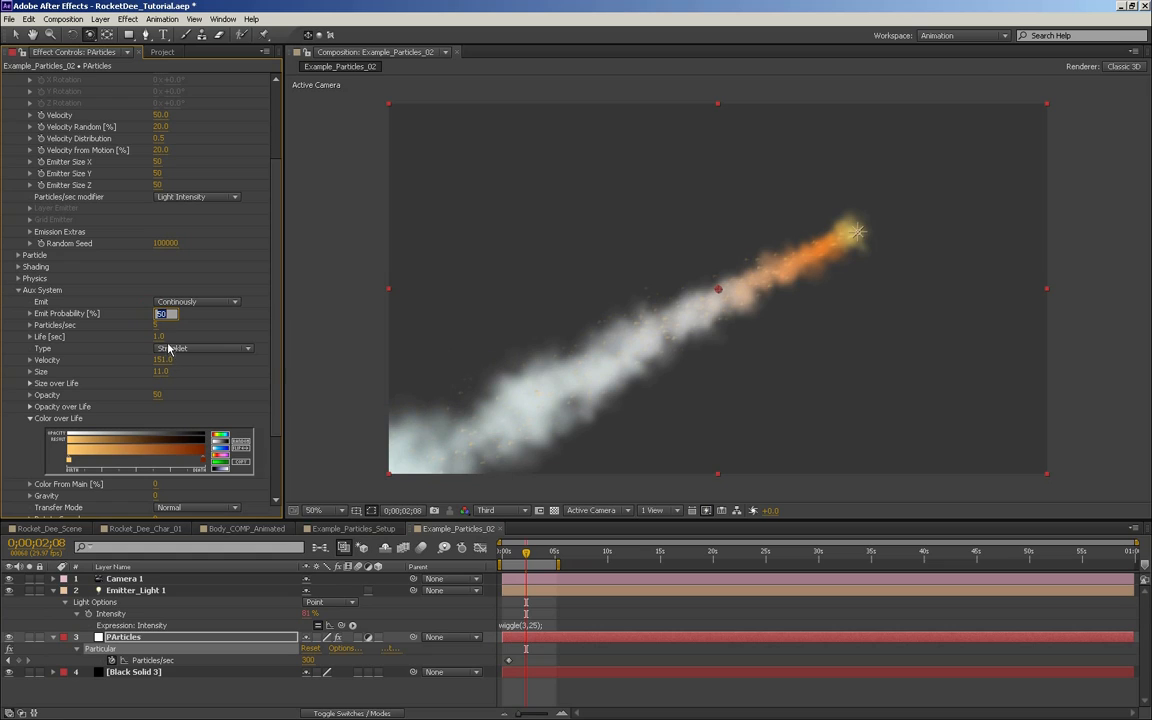
Set the auxiliary particle Size to 5 and preview the trail animation
{"action": "left_click", "coordinate": [164, 373]}
{"action": "type", "text": "5"}
{"action": "key", "text": "Return"}
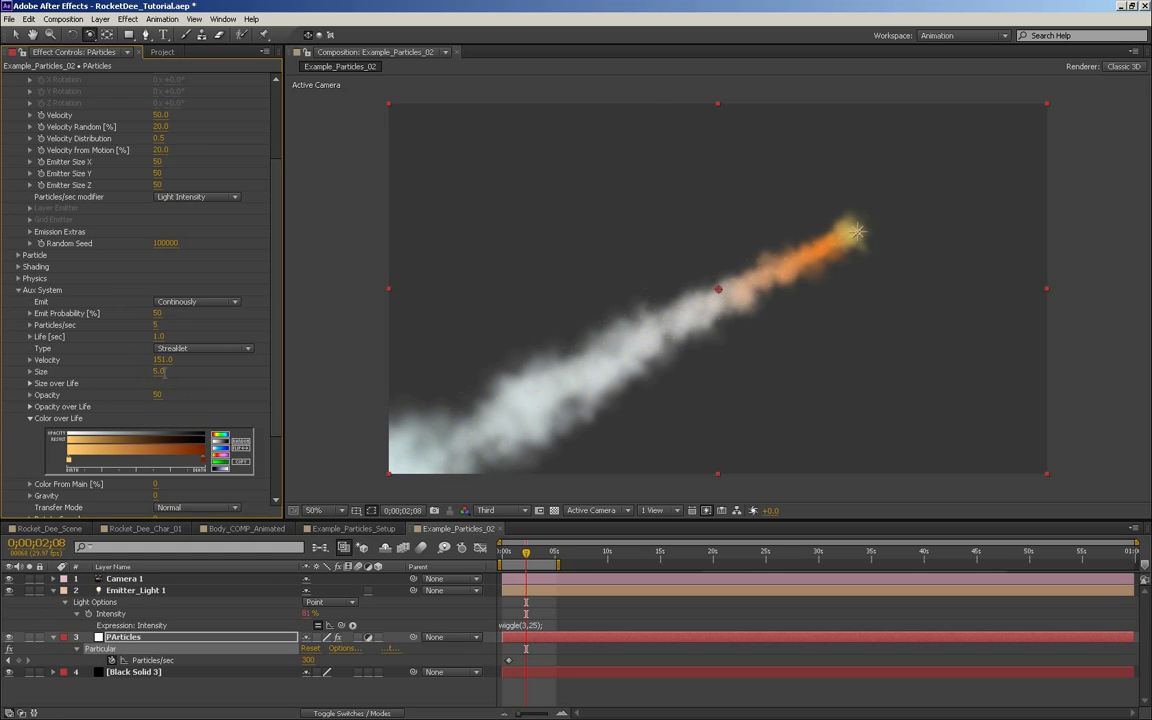
{"action": "key", "text": "KP_0"}
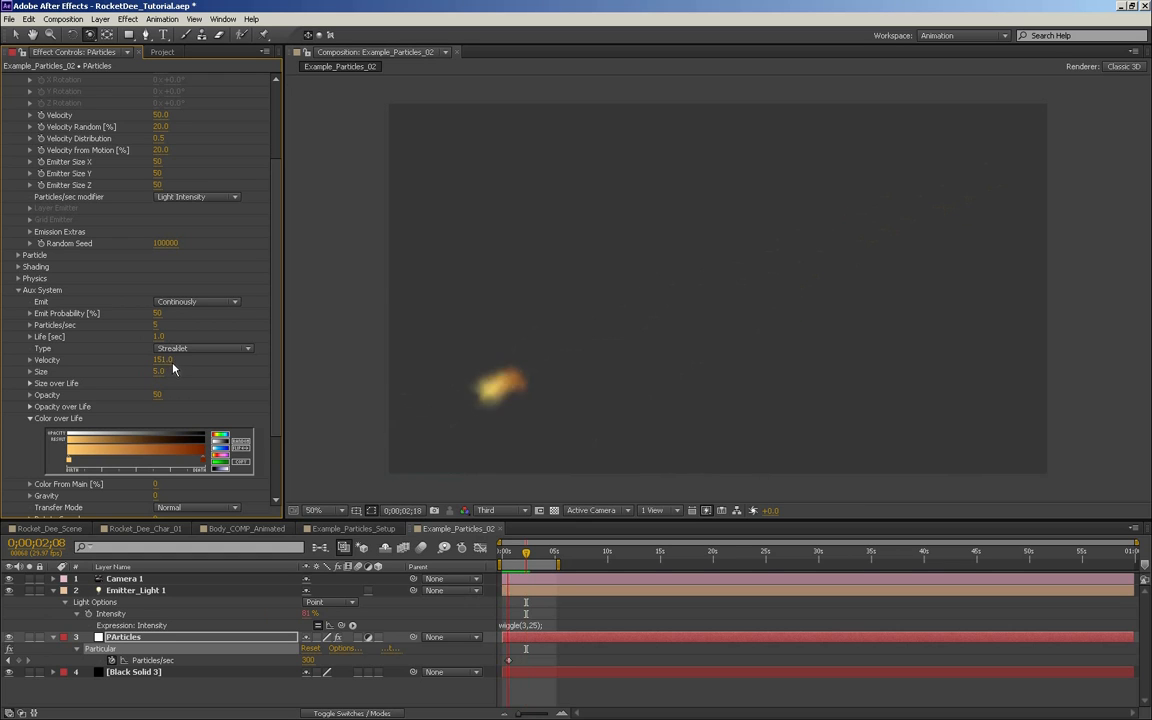
{"action": "key", "text": "space"}
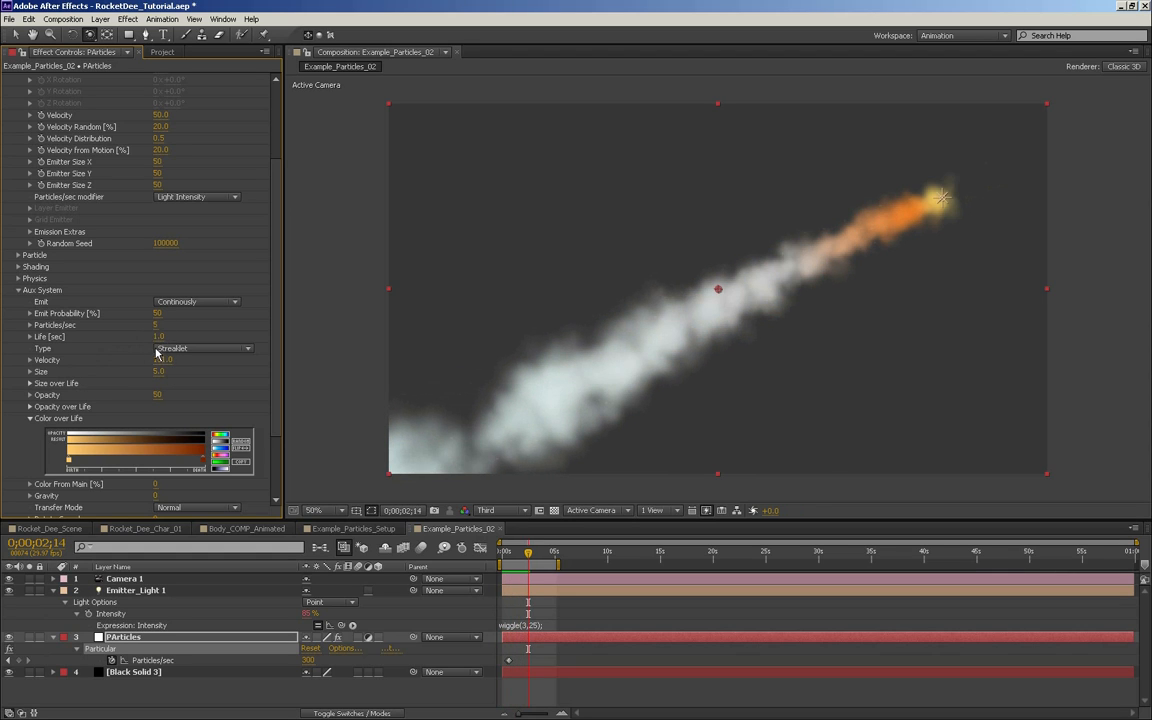
Set the auxiliary particle Life to 0.5 seconds and preview the trail again
{"action": "left_click", "coordinate": [157, 337]}
{"action": "key", "text": "Return"}
{"action": "key", "text": "KP_0"}
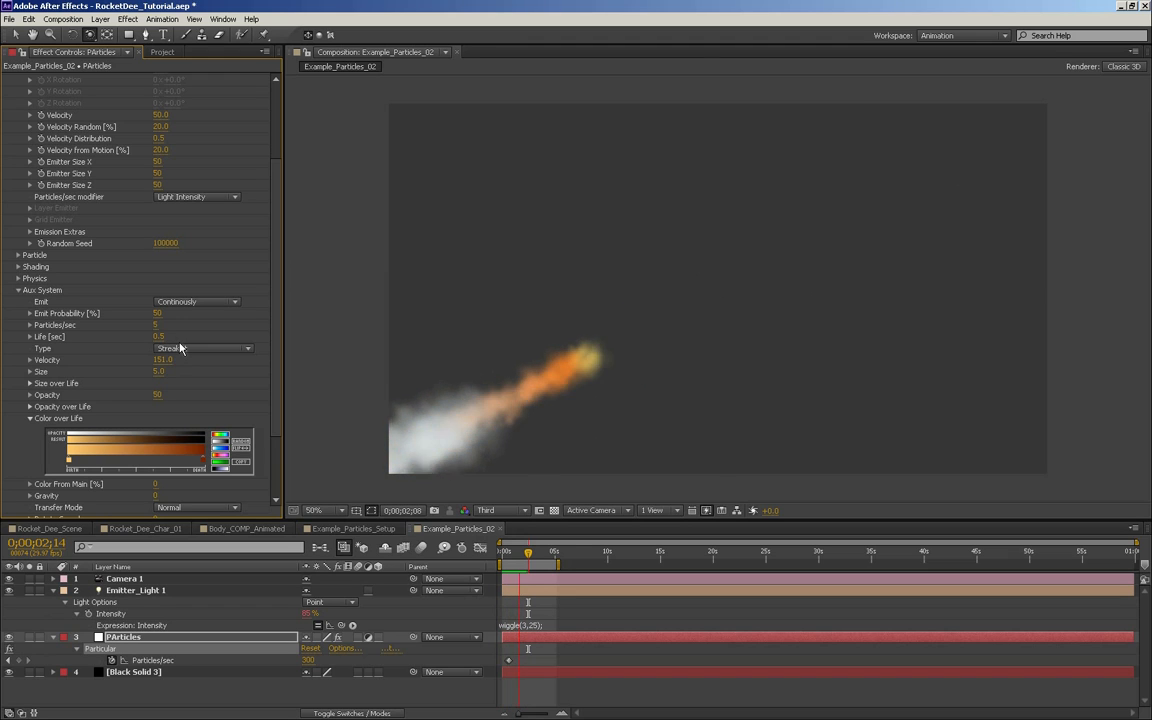
{"action": "key", "text": "space"}
Set the main smoke particles' Size Random to 0 percent
{"action": "left_click_drag", "start_coordinate": [275, 327], "coordinate": [277, 209]}
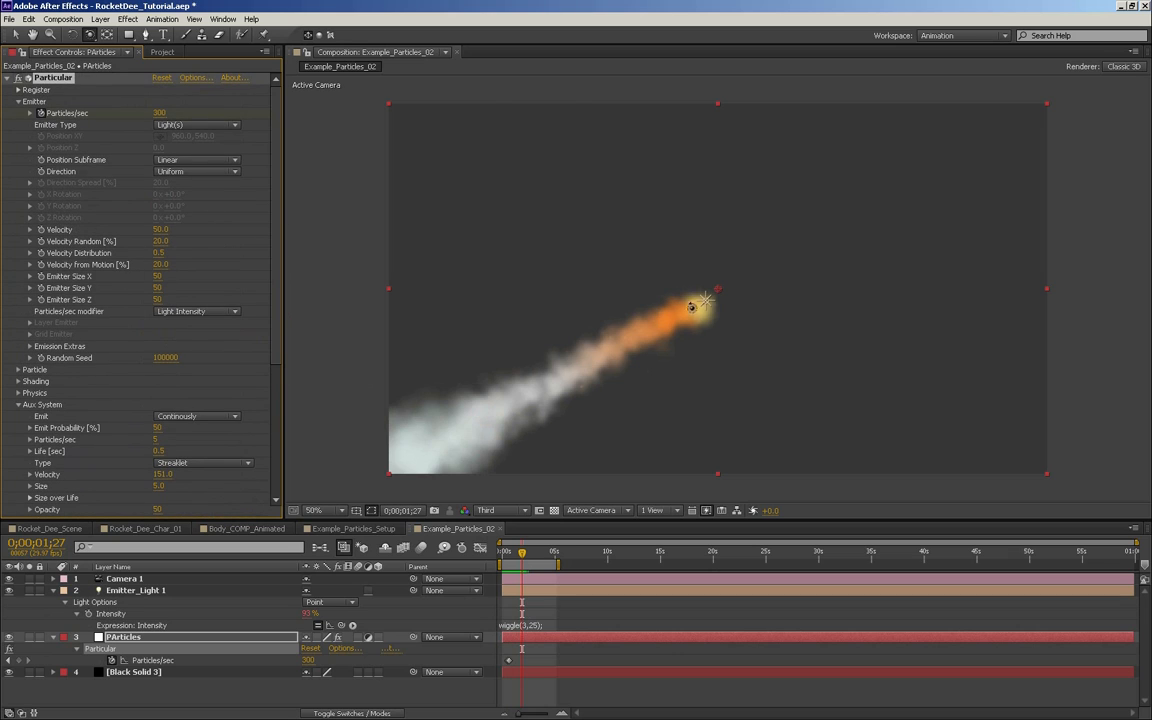
{"action": "left_click", "coordinate": [18, 370]}
{"action": "scroll", "coordinate": [17, 374], "scroll_direction": "down", "scroll_amount": 3}
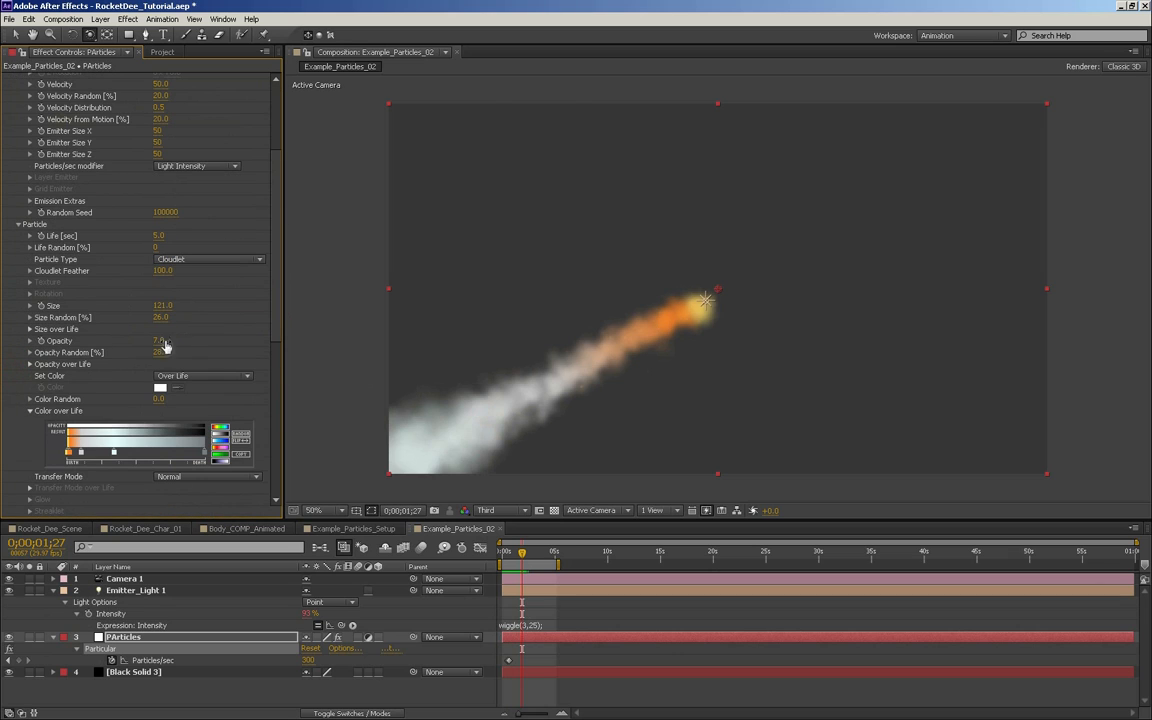
{"action": "left_click_drag", "start_coordinate": [157, 320], "coordinate": [144, 318]}
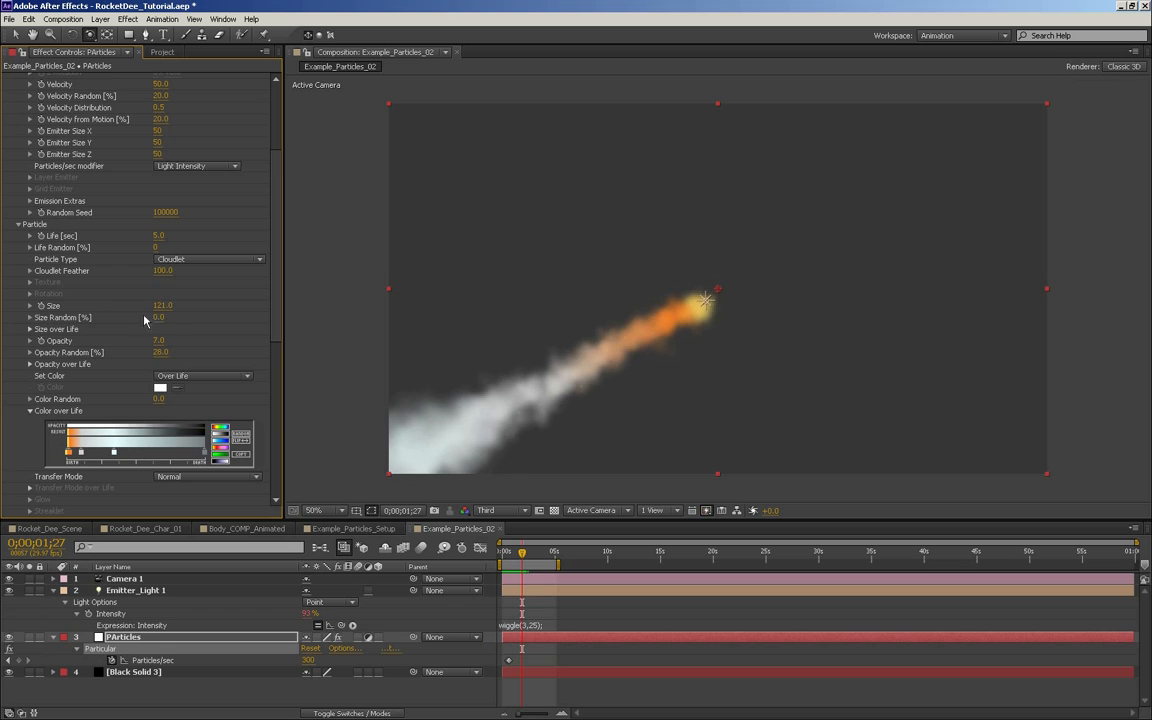
Set the emitter's Velocity Random to 50 percent and preview the smoke trail
{"action": "scroll", "coordinate": [248, 190], "scroll_direction": "up", "scroll_amount": 4}
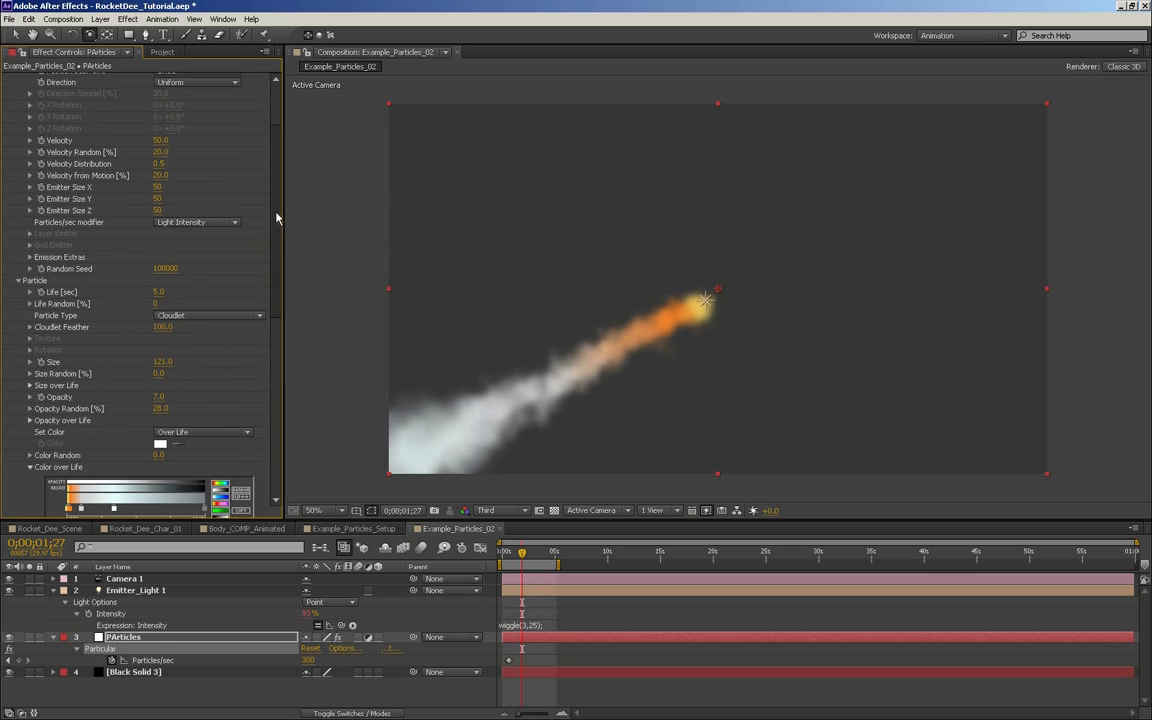
{"action": "left_click_drag", "start_coordinate": [277, 200], "coordinate": [277, 199]}
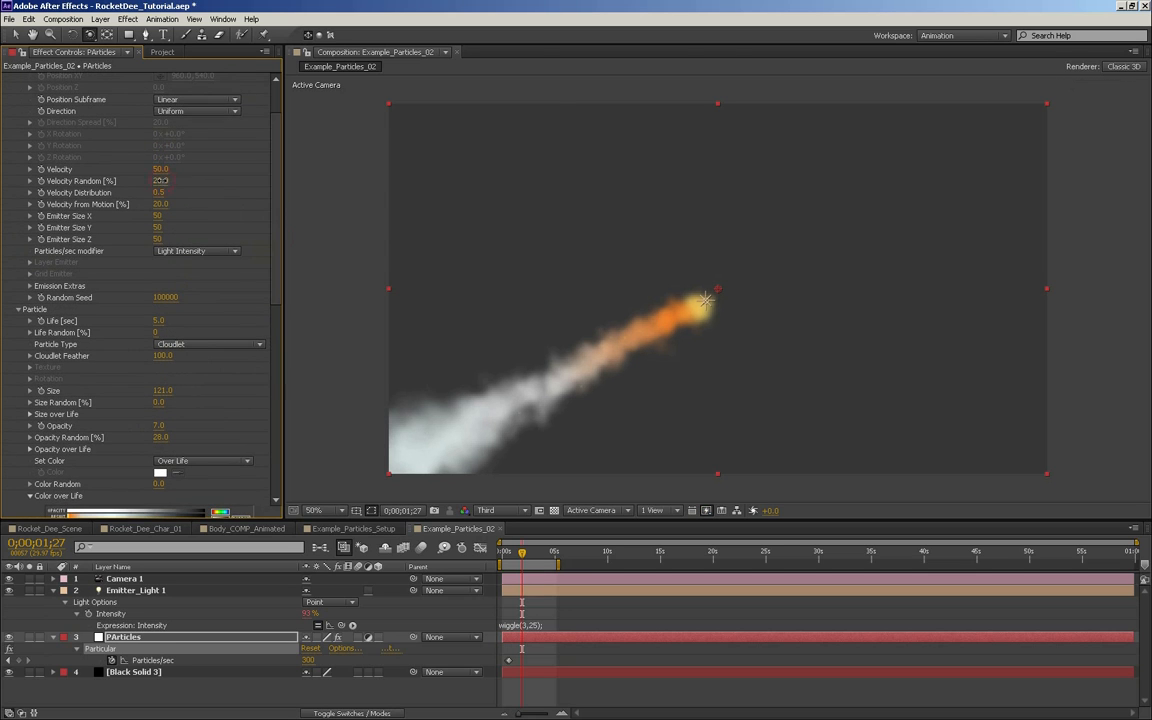
{"action": "left_click_drag", "start_coordinate": [160, 180], "coordinate": [207, 180]}
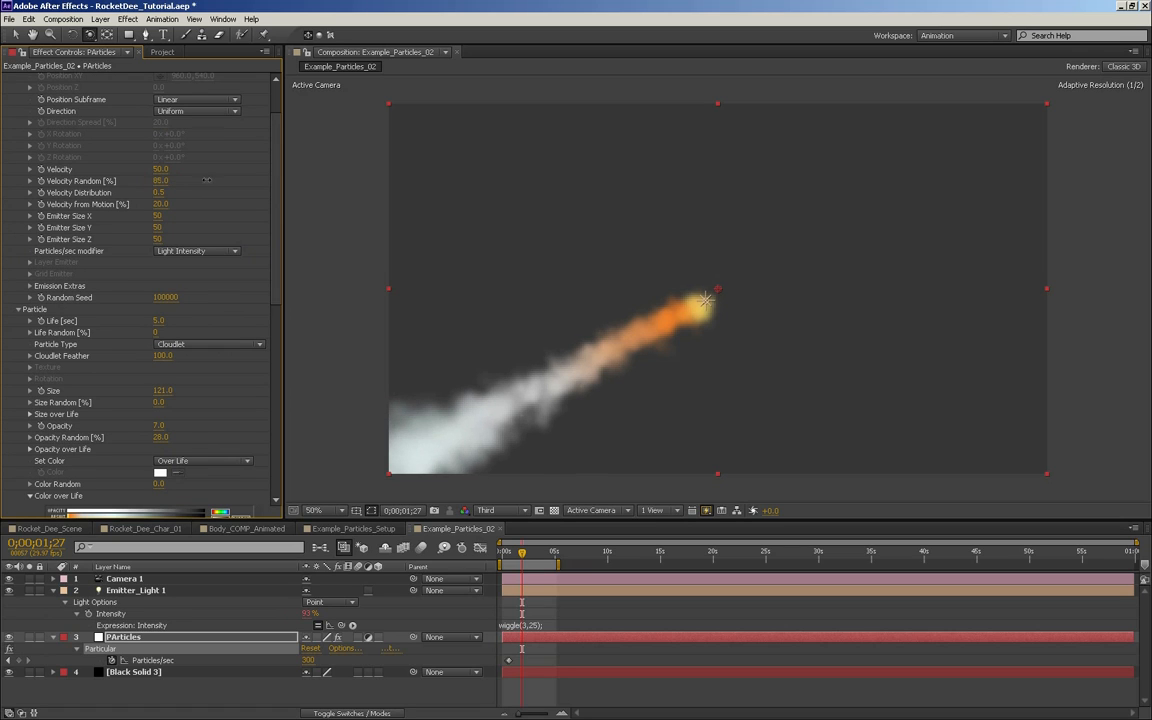
{"action": "left_click", "coordinate": [161, 181]}
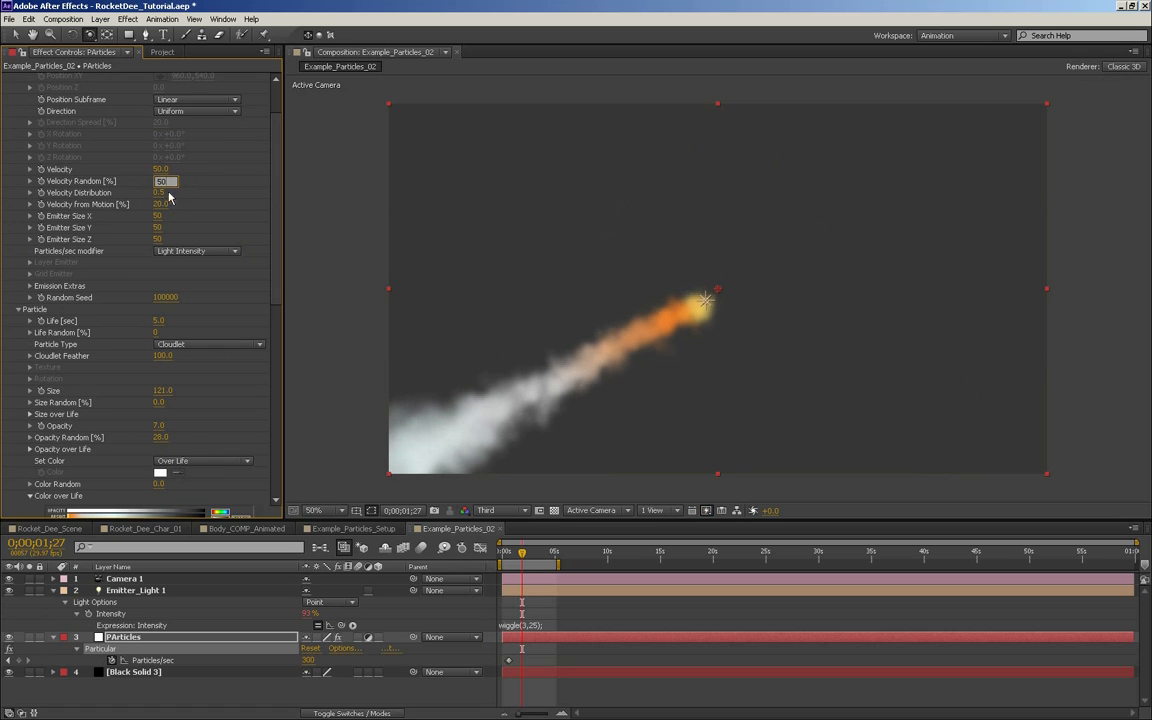
{"action": "key", "text": "Return"}
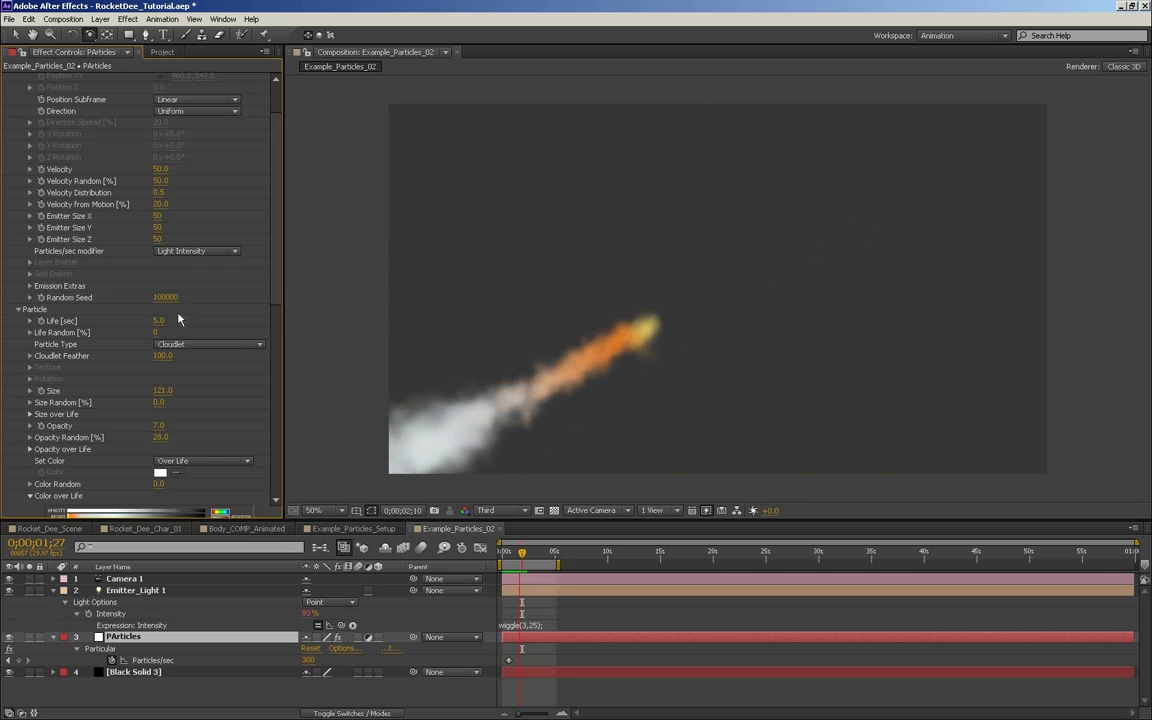
{"action": "key", "text": "space"}
Preview a linearly growing preset for the main particles' Size over Life, and redraw the curve with a larger birth size rising smoothly to death
{"action": "left_click_drag", "start_coordinate": [276, 302], "coordinate": [183, 339]}
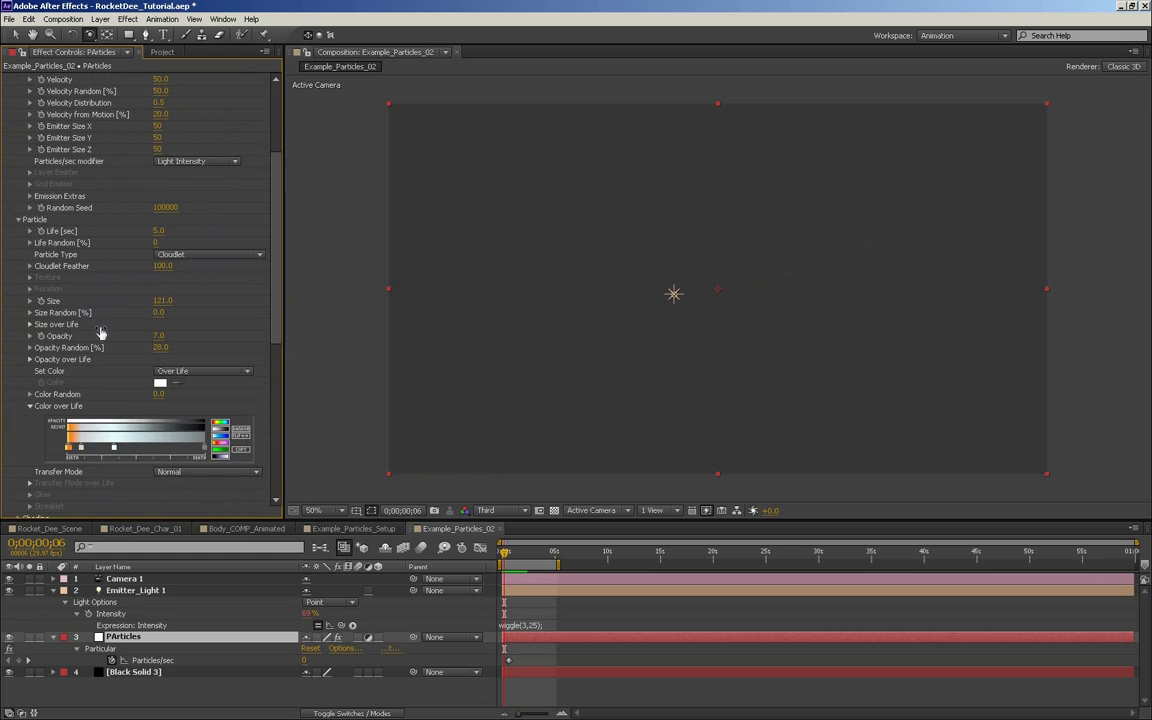
{"action": "left_click", "coordinate": [30, 324]}
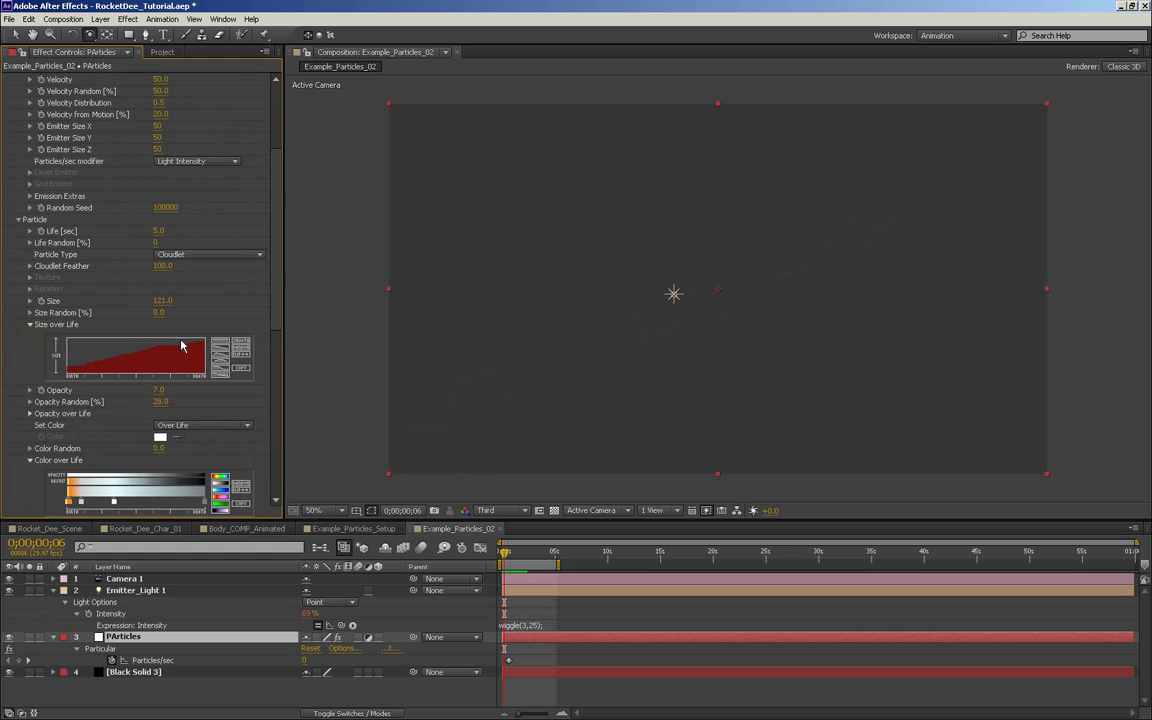
{"action": "left_click", "coordinate": [221, 360]}
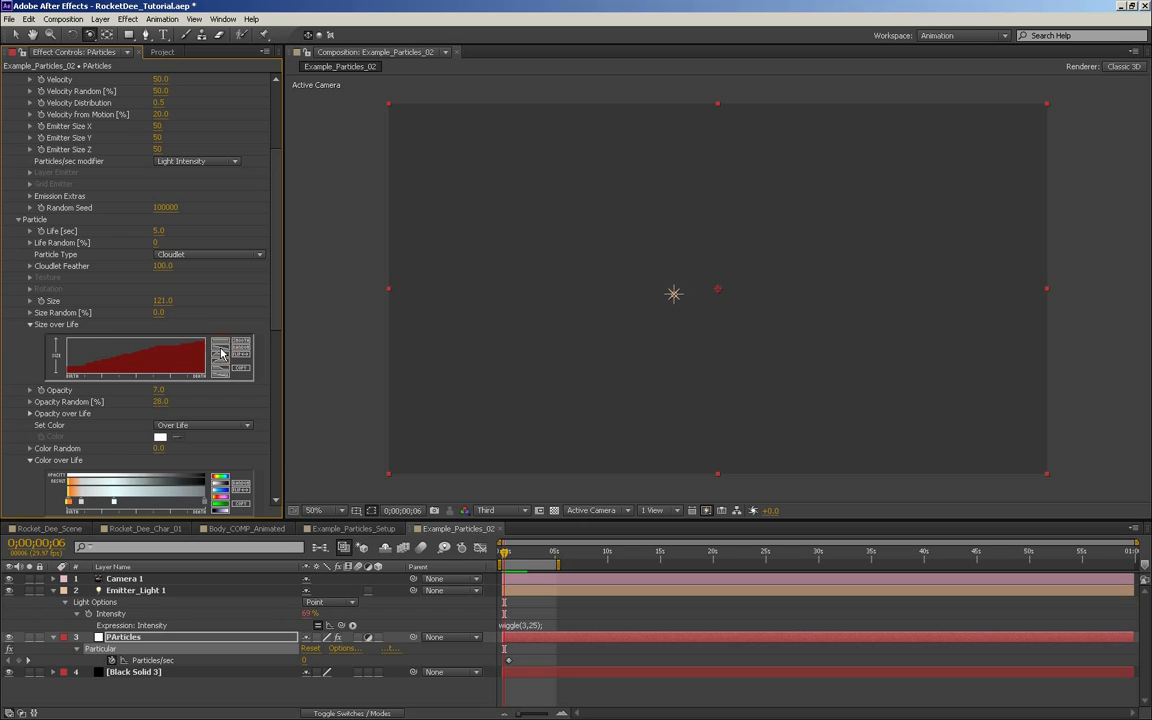
{"action": "key", "text": "KP_0"}
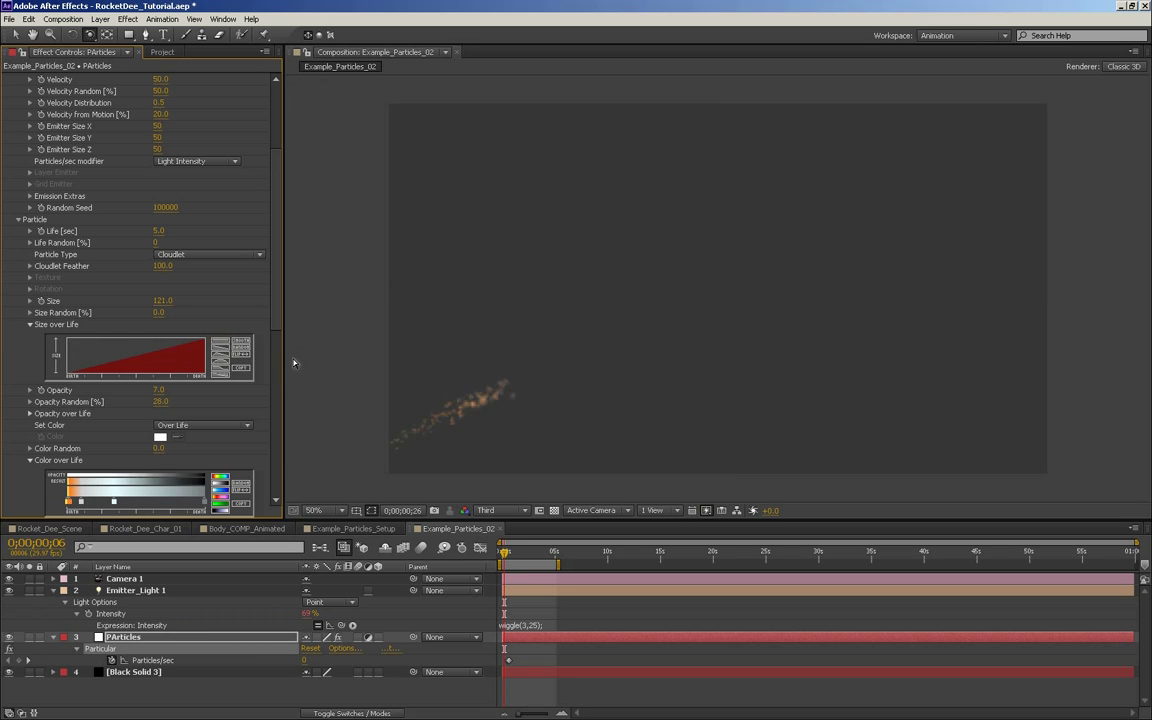
{"action": "key", "text": "KP_0"}
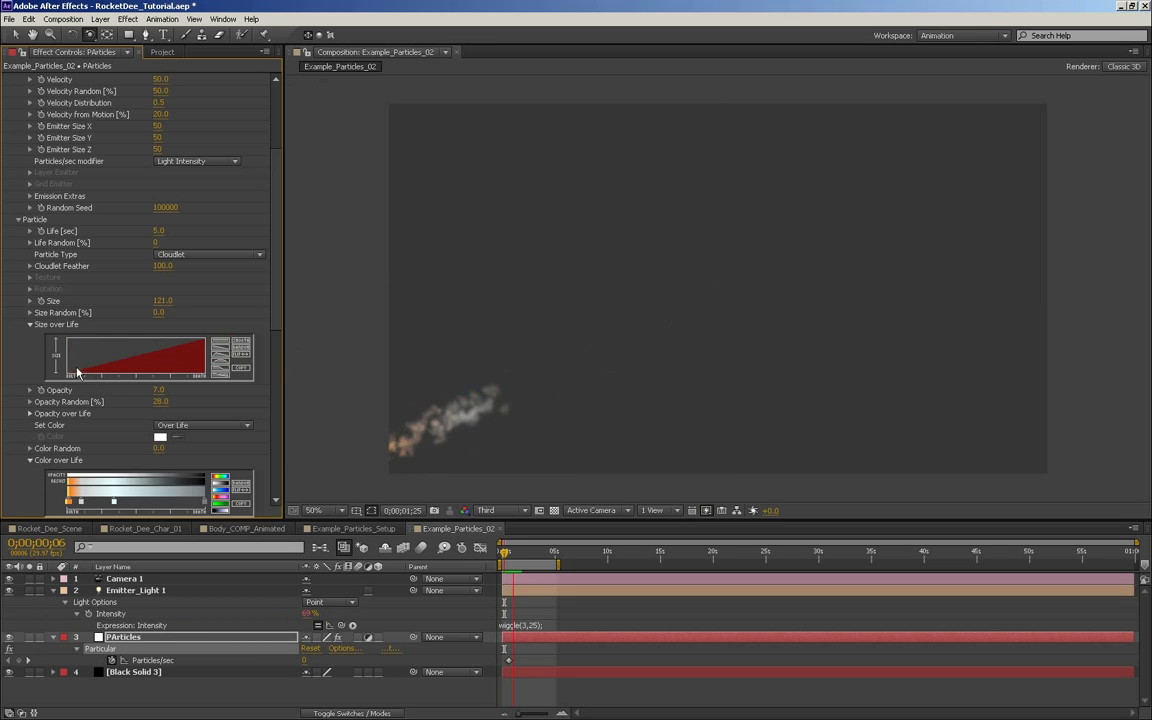
{"action": "key", "text": "space"}
{"action": "left_click_drag", "start_coordinate": [67, 363], "coordinate": [210, 339]}
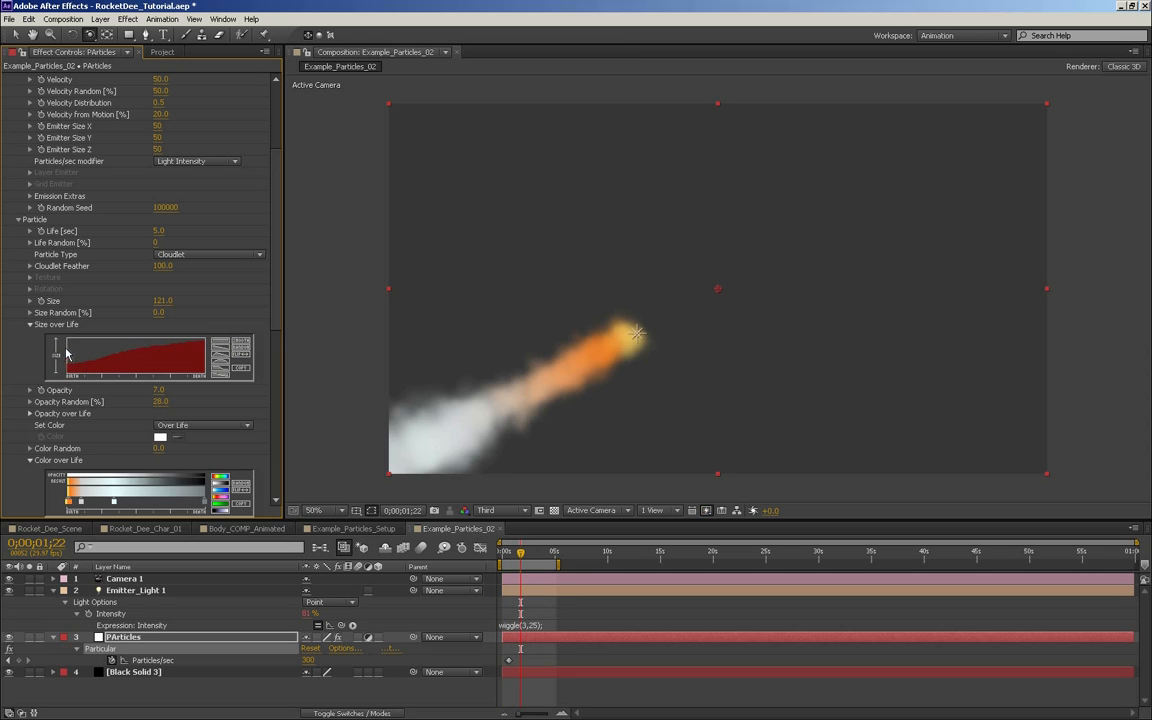
Show the composition at 100% zoom and Half resolution at the 2-second frame
{"action": "left_click_drag", "start_coordinate": [276, 322], "coordinate": [283, 496]}
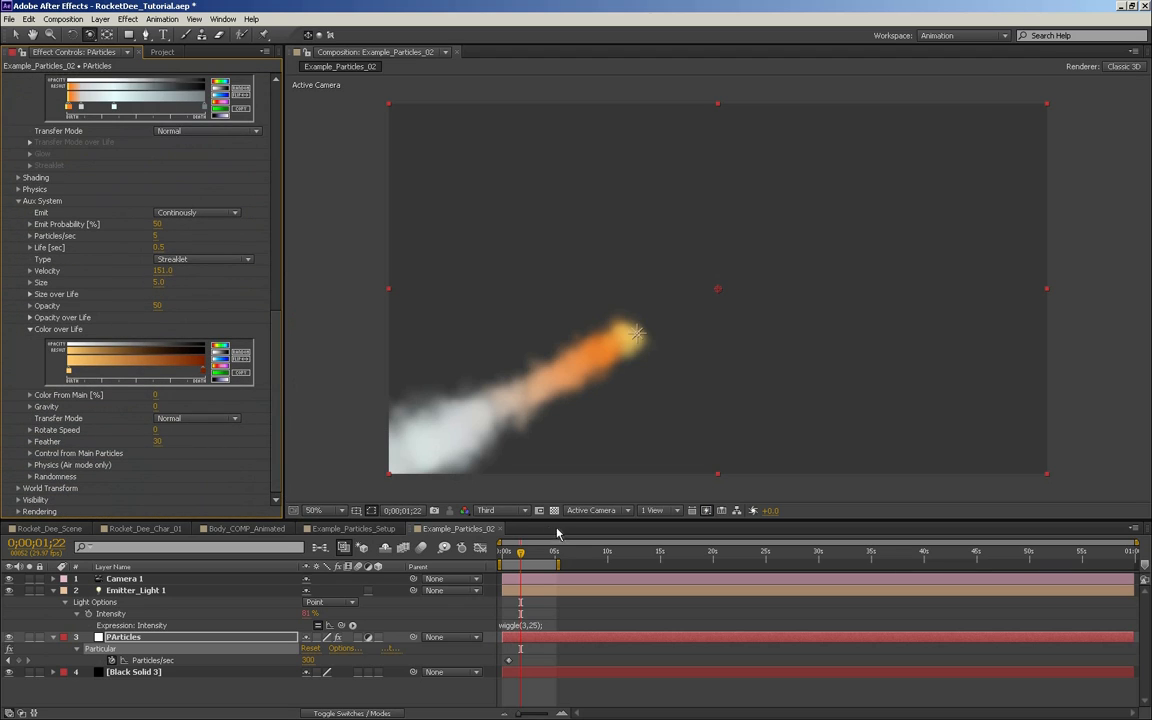
{"action": "left_click_drag", "start_coordinate": [522, 565], "coordinate": [527, 566]}
{"action": "left_click", "coordinate": [498, 510]}
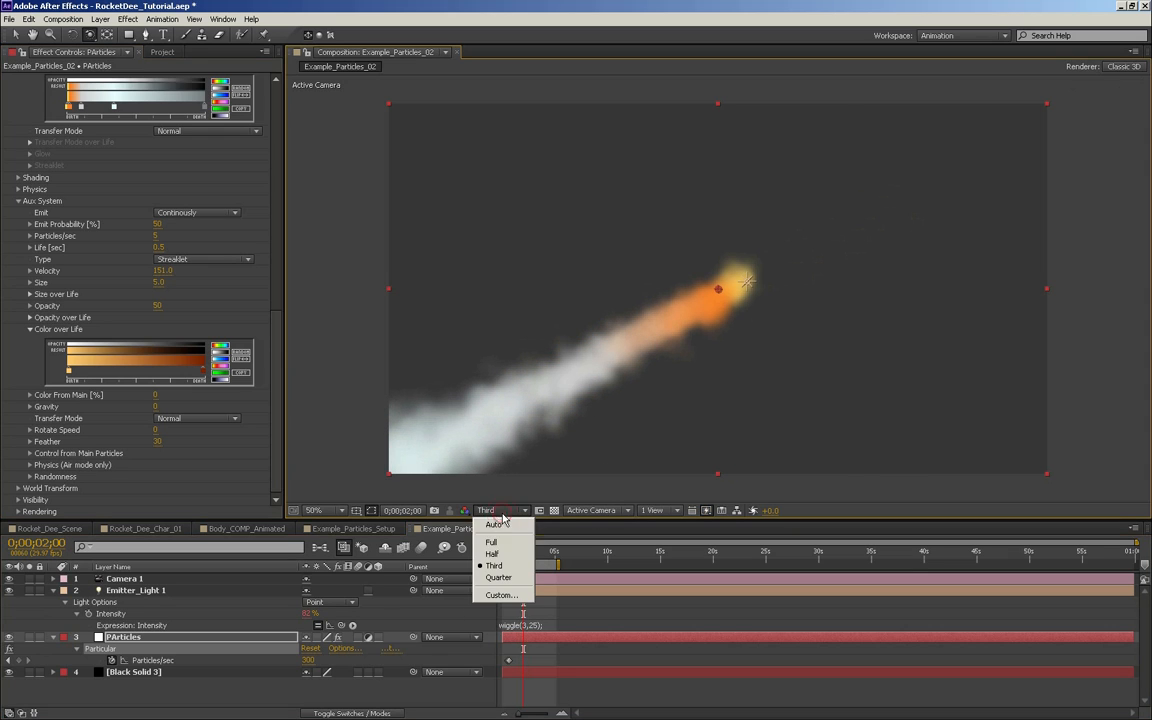
{"action": "left_click", "coordinate": [495, 486]}
{"action": "key", "text": "slash"}
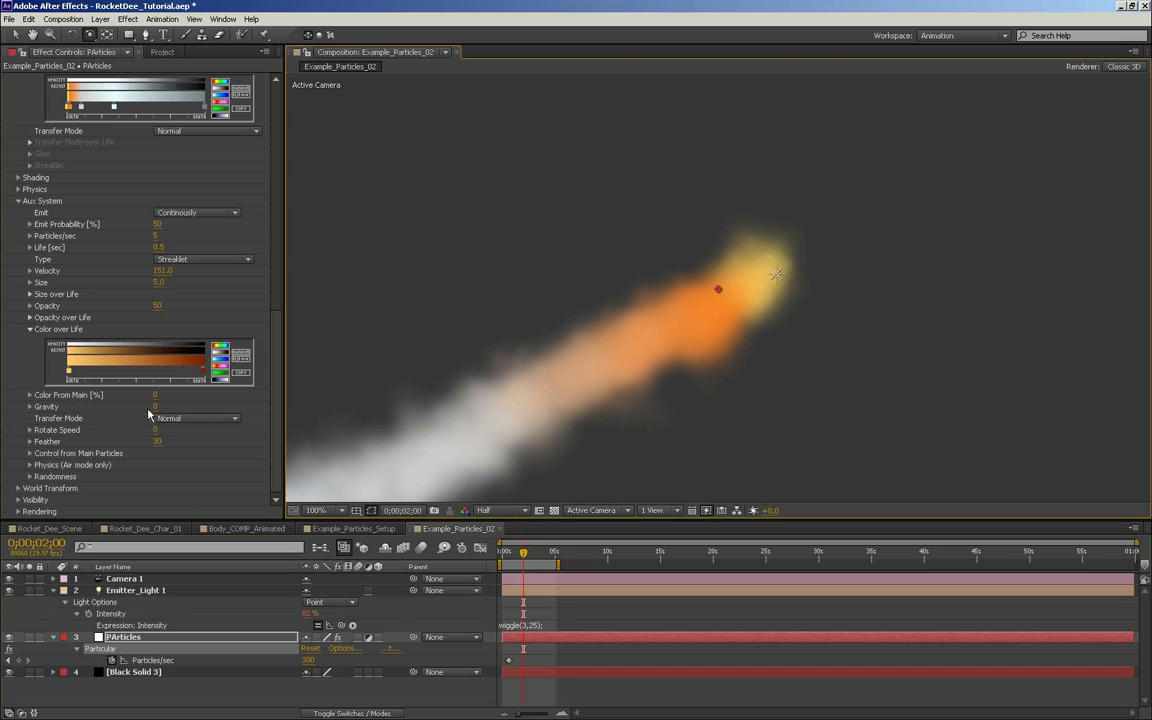
Set the Aux System Gravity to 140 and scrub through the trail to check the falling sparks
{"action": "left_click_drag", "start_coordinate": [156, 406], "coordinate": [164, 406]}
{"action": "left_click", "coordinate": [521, 556]}
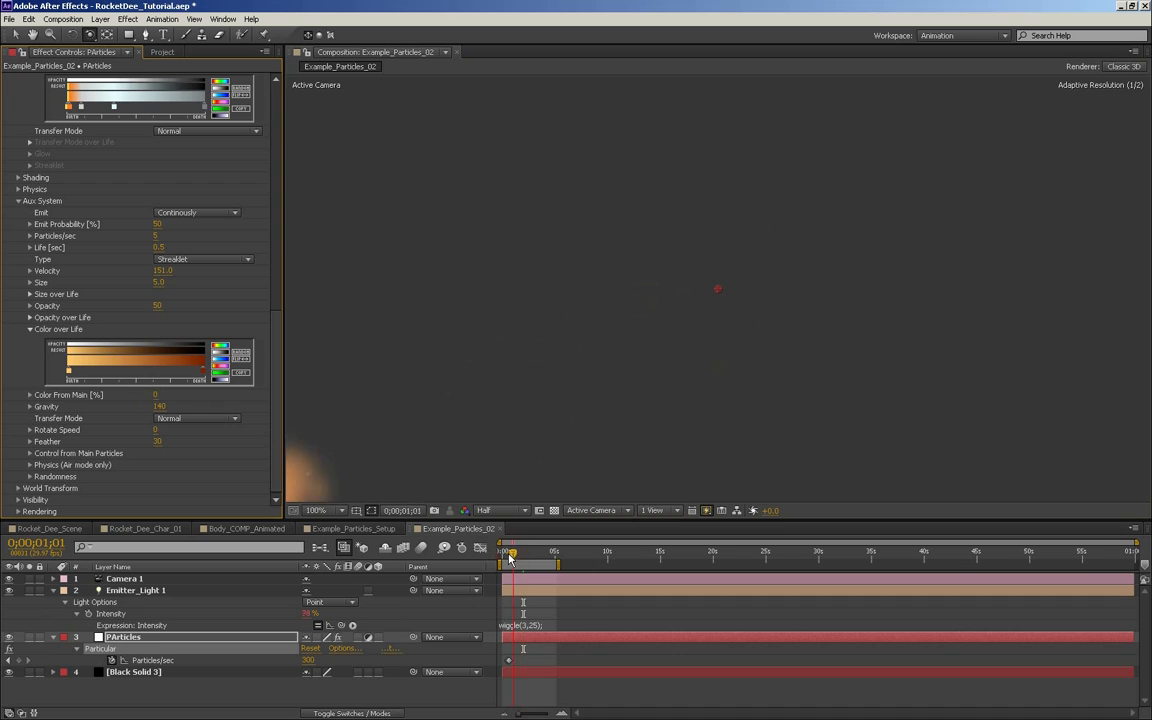
{"action": "left_click_drag", "start_coordinate": [521, 554], "coordinate": [523, 554]}
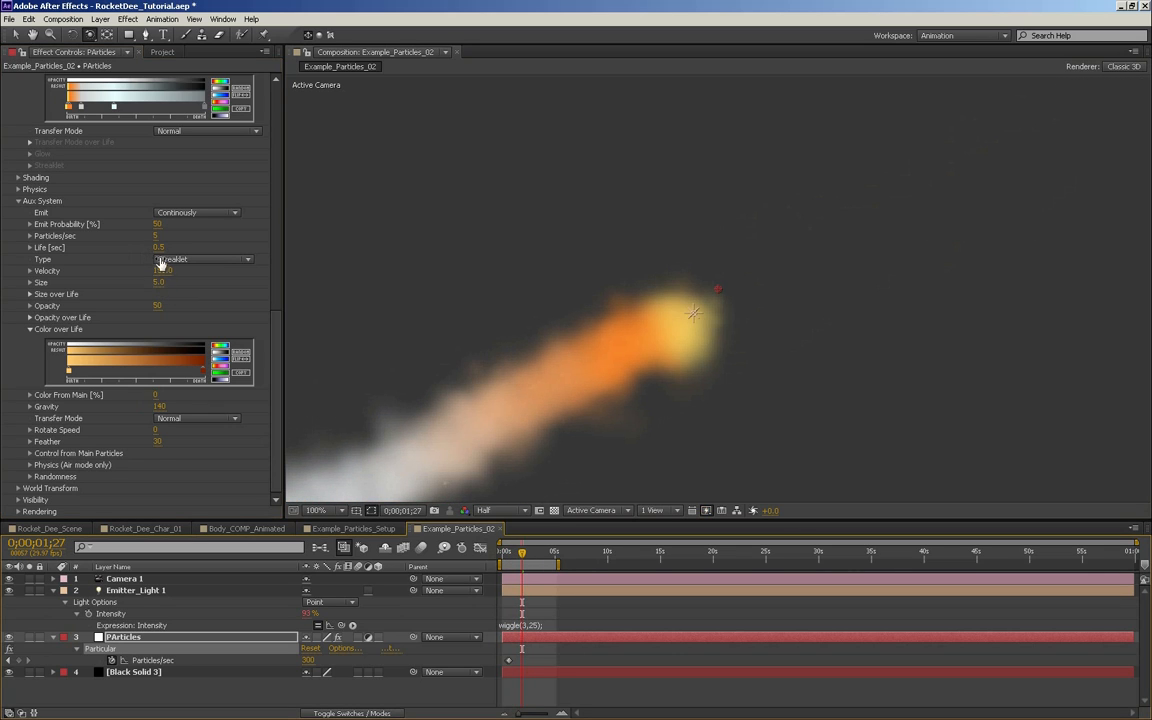
Try an auxiliary particle Size of 10 and scrub the animation to about 0;00;02;28
{"action": "left_click_drag", "start_coordinate": [160, 282], "coordinate": [158, 282]}
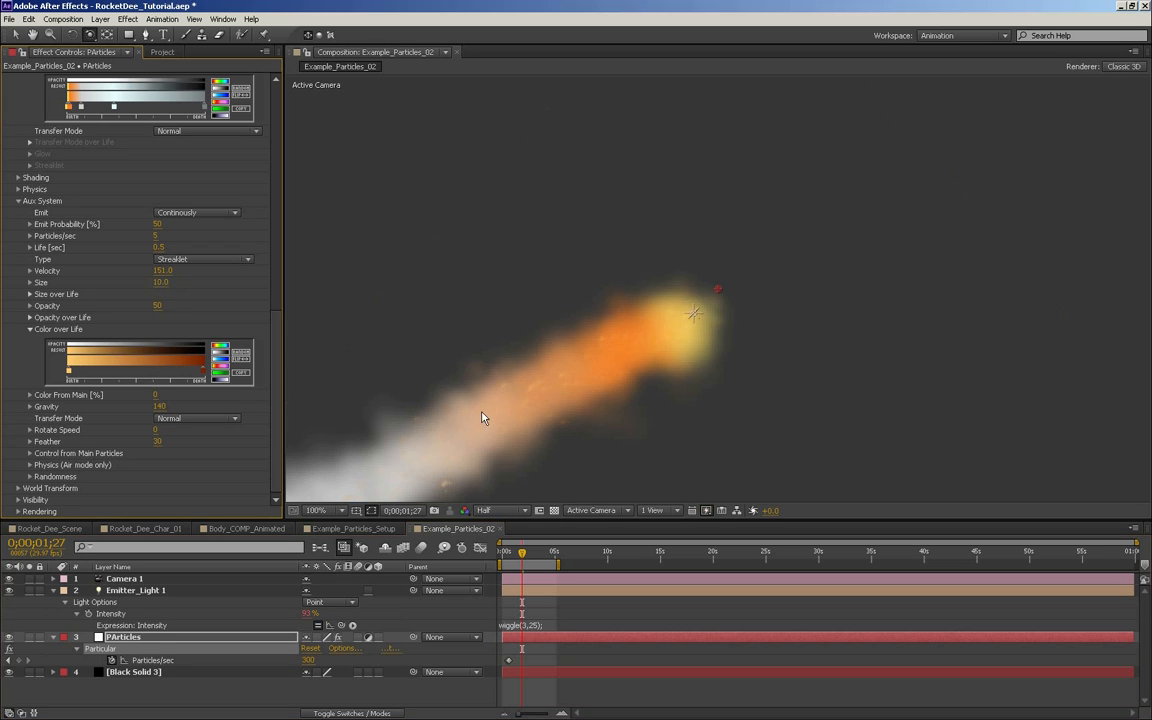
{"action": "left_click", "coordinate": [506, 553]}
{"action": "left_click_drag", "start_coordinate": [506, 553], "coordinate": [533, 553]}
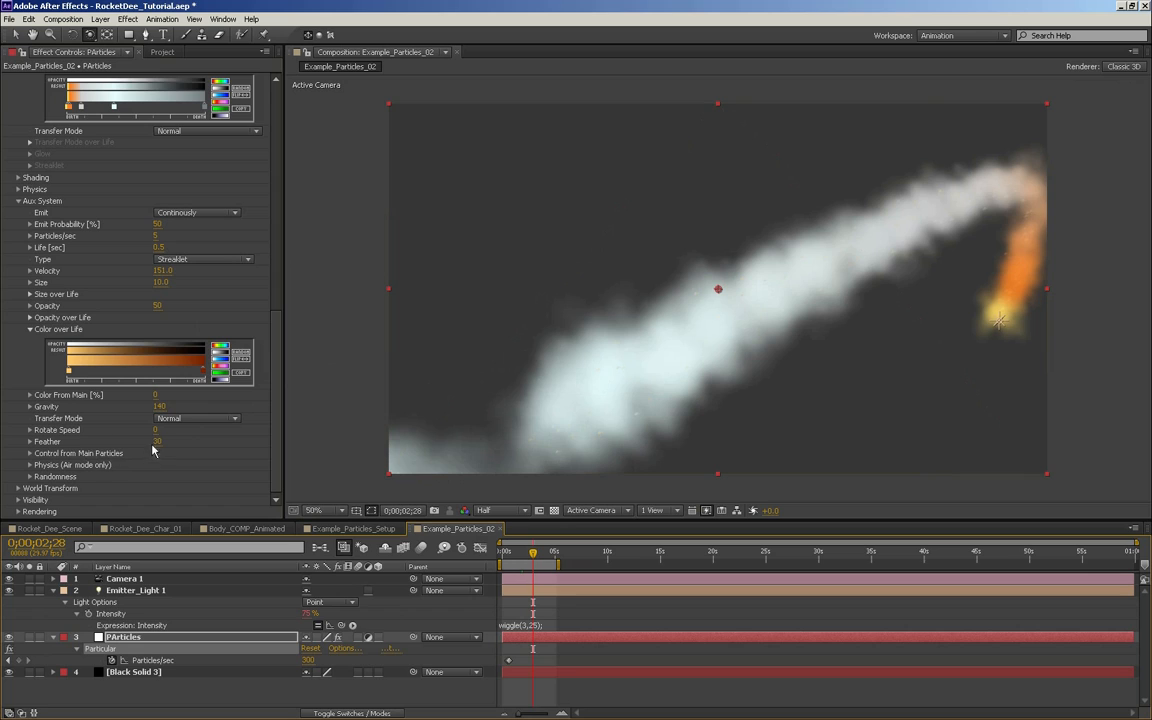
Set the auxiliary Rotate Speed to 17 and the auxiliary Transfer Mode to Add
{"action": "left_click_drag", "start_coordinate": [157, 430], "coordinate": [158, 430]}
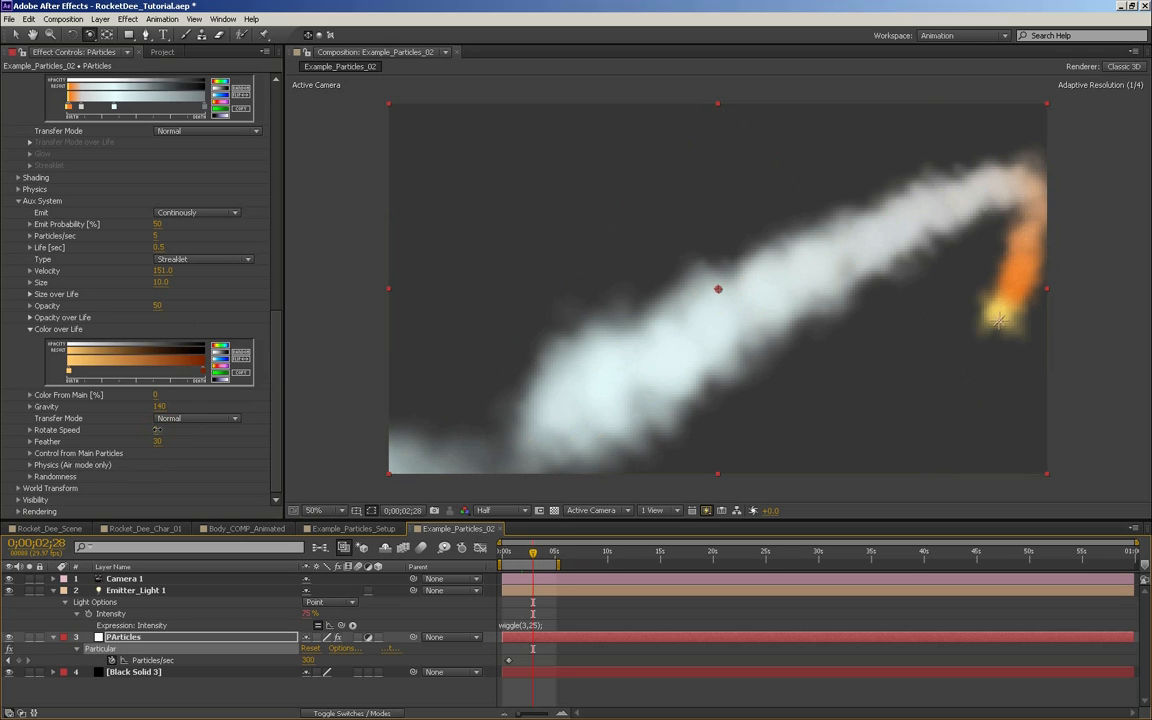
{"action": "left_click", "coordinate": [172, 419]}
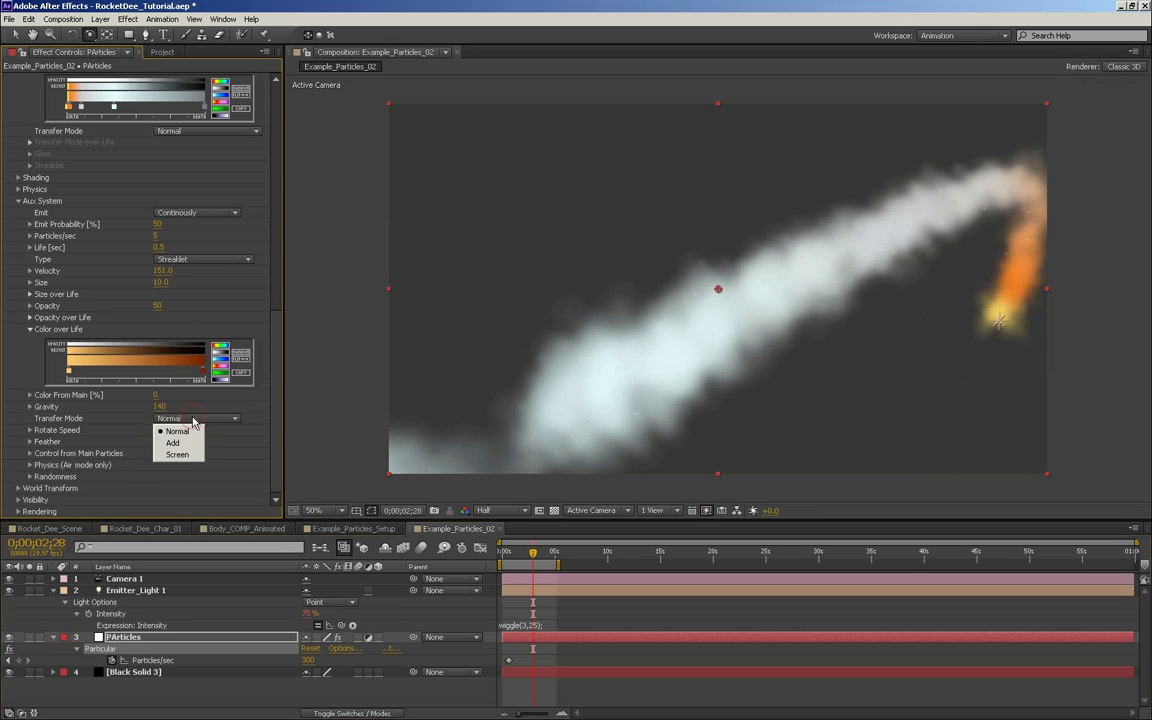
{"action": "left_click", "coordinate": [178, 442]}
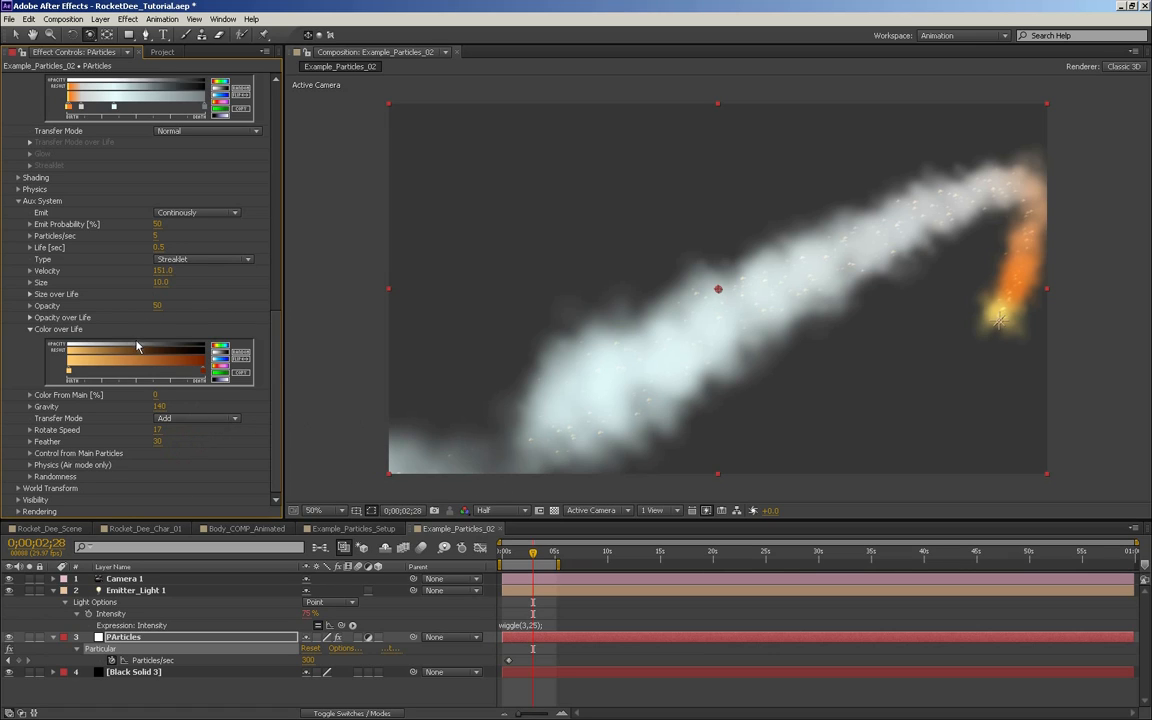
Set the auxiliary particle Size to 5 and the auxiliary Wind Affect to 52 percent
{"action": "left_click_drag", "start_coordinate": [157, 282], "coordinate": [165, 282]}
{"action": "left_click", "coordinate": [30, 465]}
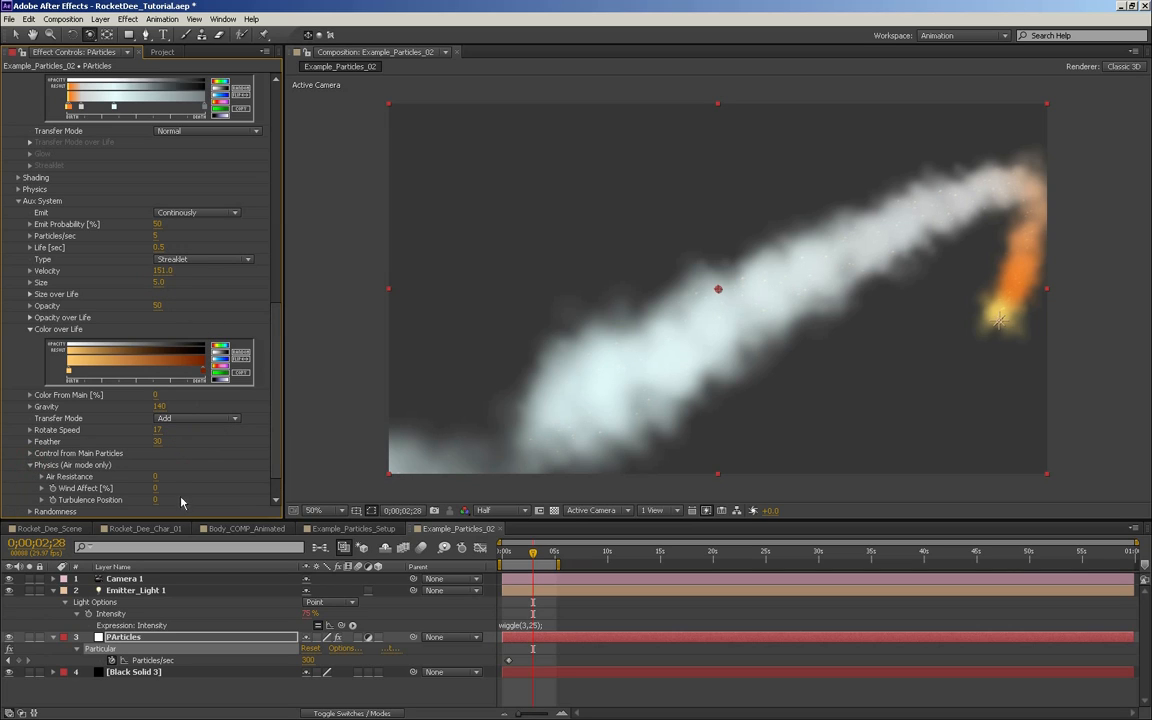
{"action": "left_click_drag", "start_coordinate": [155, 487], "coordinate": [156, 487]}
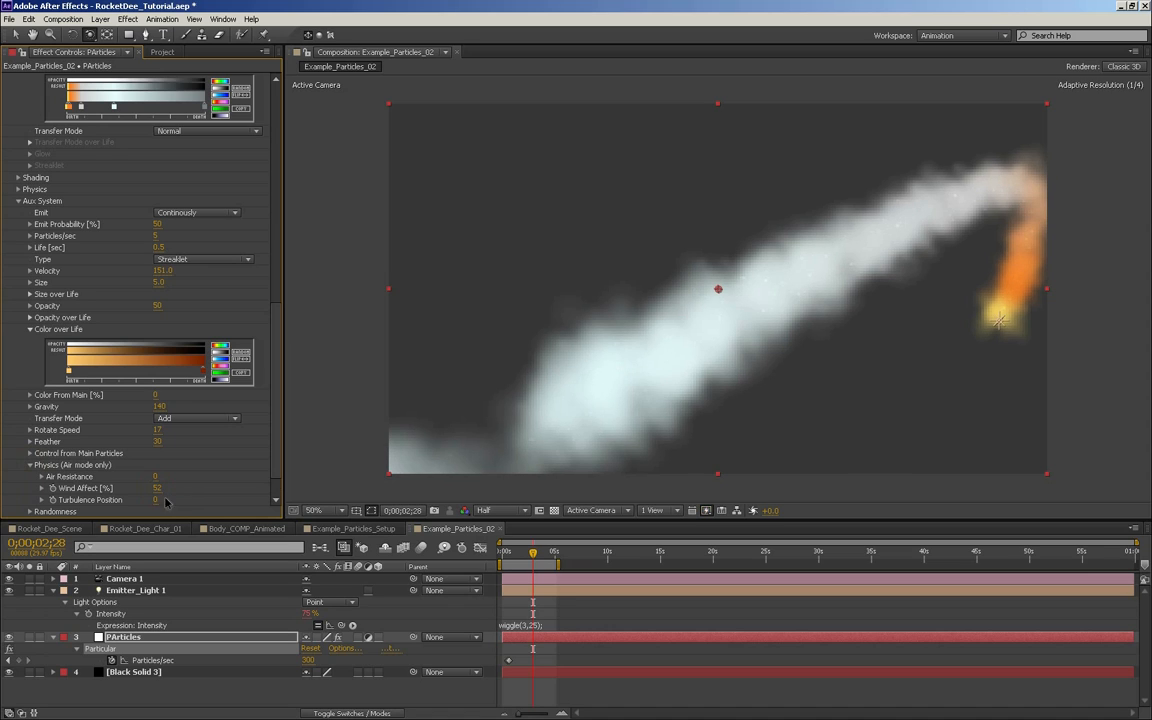
Set the Aux System Randomness to 24 for Life and 28 for Size
{"action": "left_click", "coordinate": [30, 465]}
{"action": "left_click", "coordinate": [30, 477]}
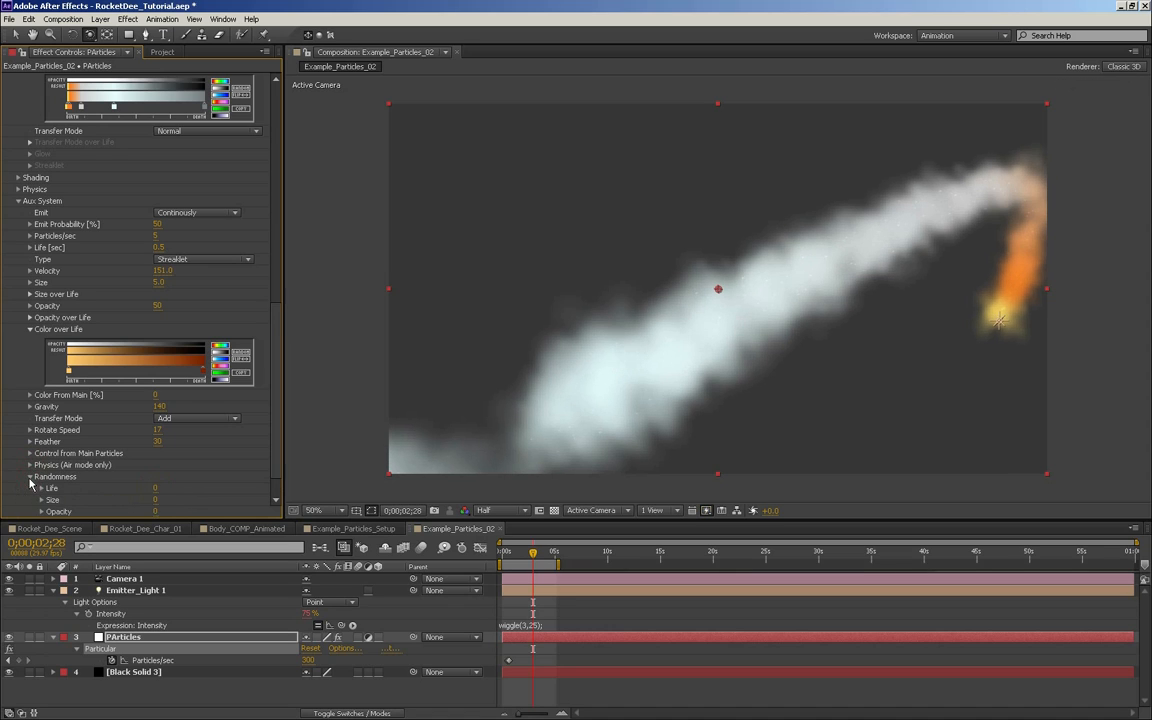
{"action": "scroll", "coordinate": [65, 487], "scroll_direction": "down", "scroll_amount": 1}
{"action": "mouse_move", "coordinate": [155, 457]}
{"action": "left_mouse_down"}
{"action": "mouse_move", "coordinate": [162, 476]}
{"action": "mouse_move", "coordinate": [172, 468]}
{"action": "left_mouse_up"}
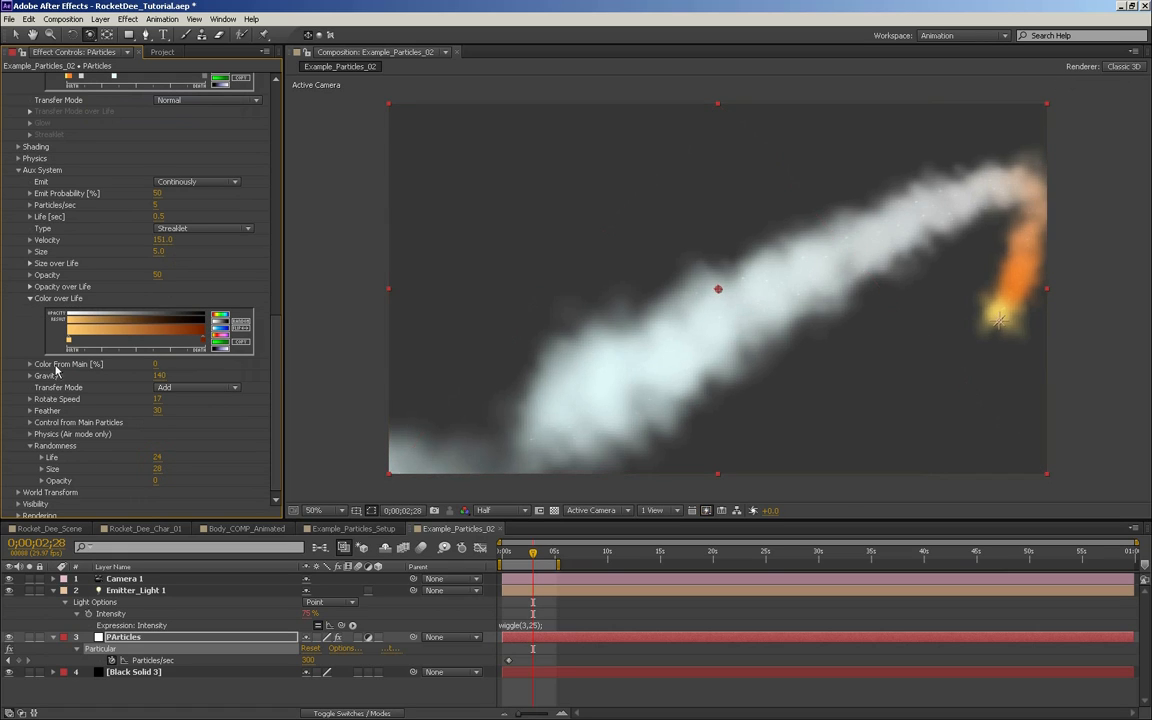
Set the auxiliary Color From Main to 26 percent and preview the animation
{"action": "left_click_drag", "start_coordinate": [158, 372], "coordinate": [195, 375]}
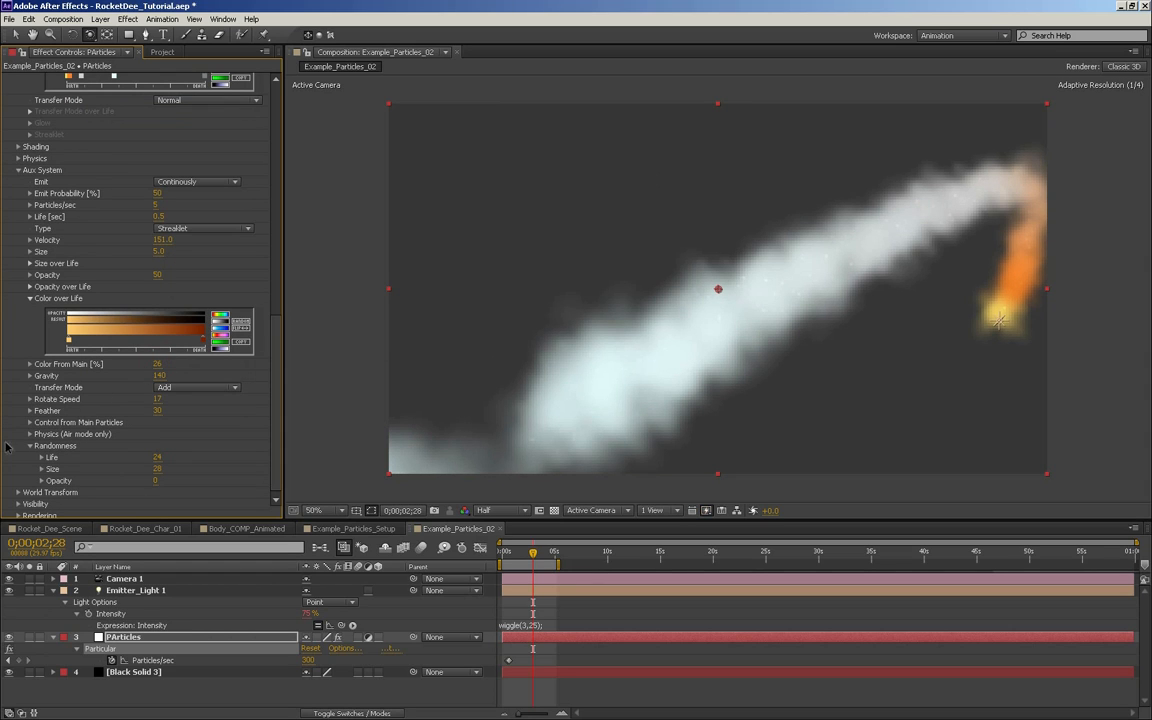
{"action": "left_click", "coordinate": [134, 298]}
{"action": "key", "text": "KP_0"}
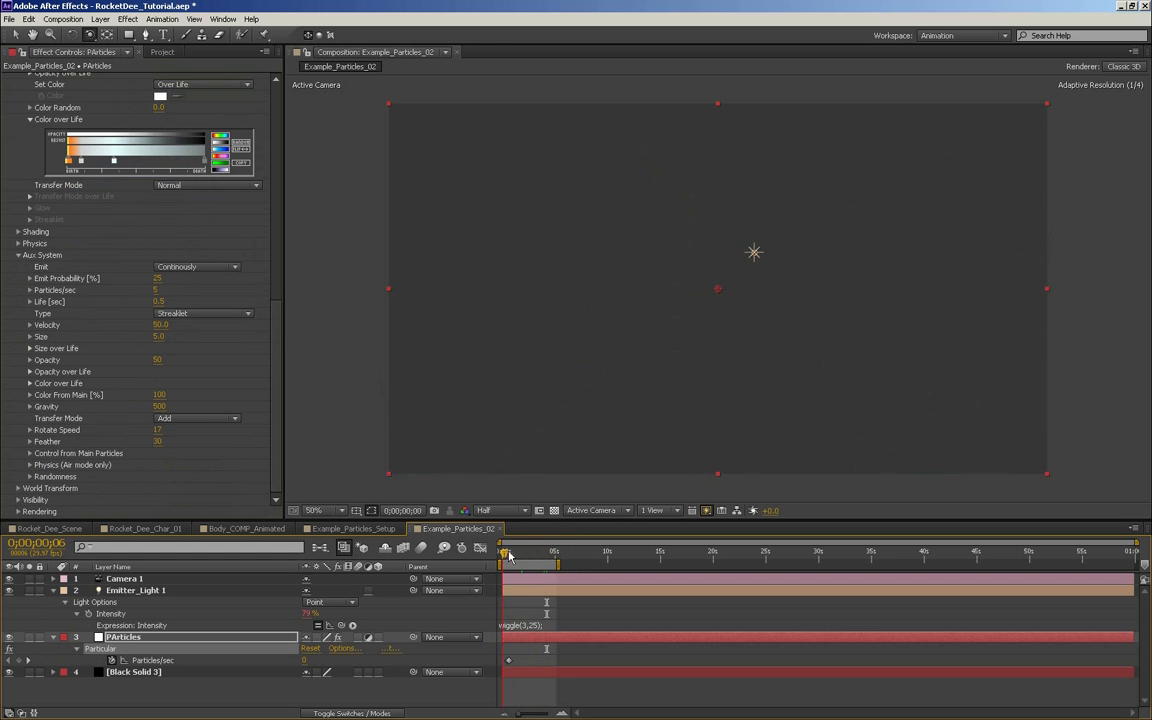
Collapse the Aux System, Particle and Emitter settings and turn Shading on for the Particular effect
{"action": "left_click", "coordinate": [18, 256]}
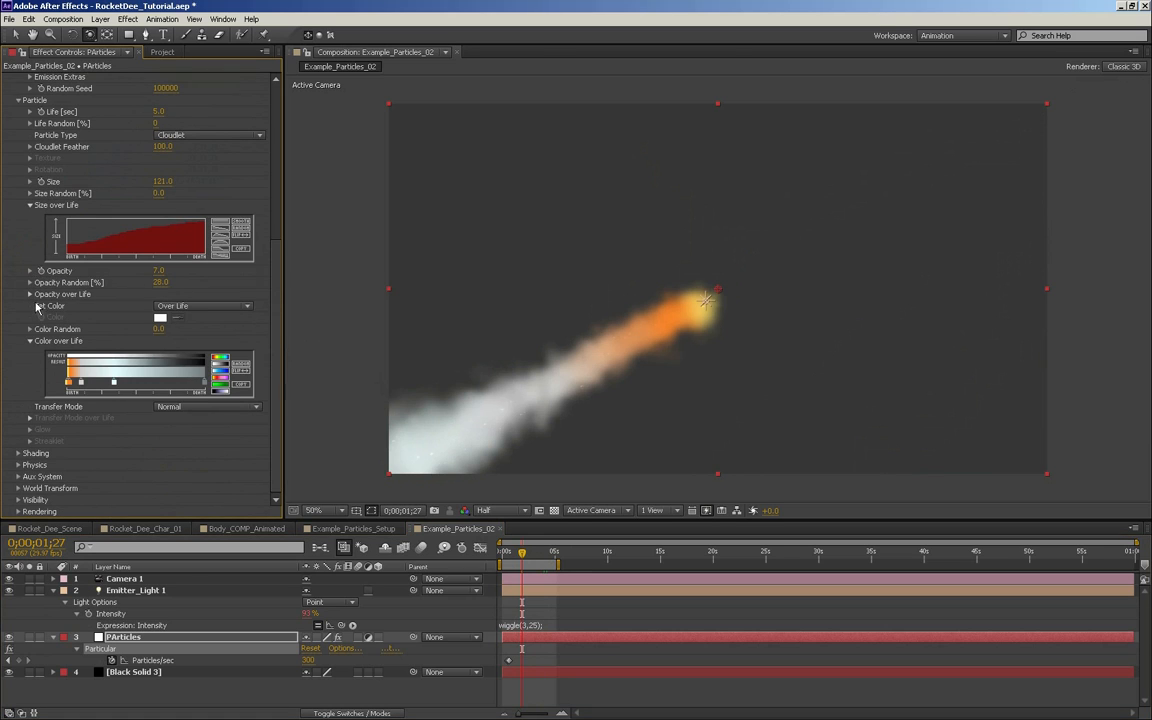
{"action": "scroll", "coordinate": [25, 198], "scroll_direction": "up", "scroll_amount": 2}
{"action": "left_click", "coordinate": [17, 164]}
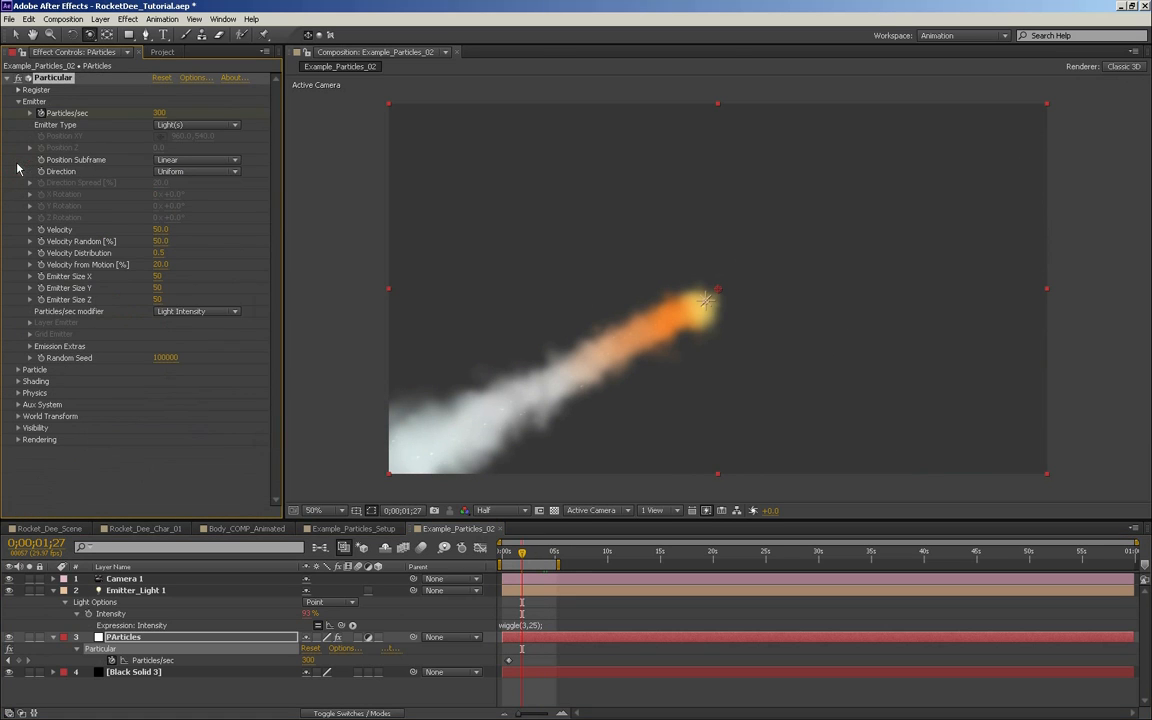
{"action": "left_click", "coordinate": [18, 102]}
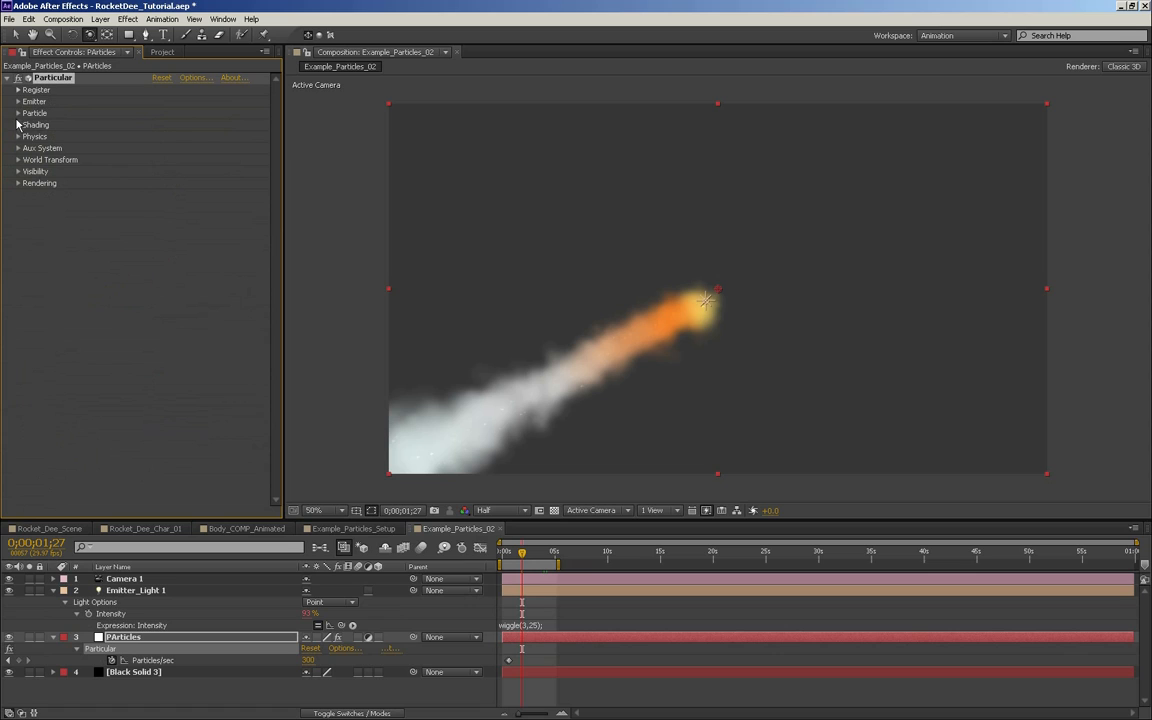
{"action": "left_click", "coordinate": [17, 125]}
{"action": "left_click", "coordinate": [163, 137]}
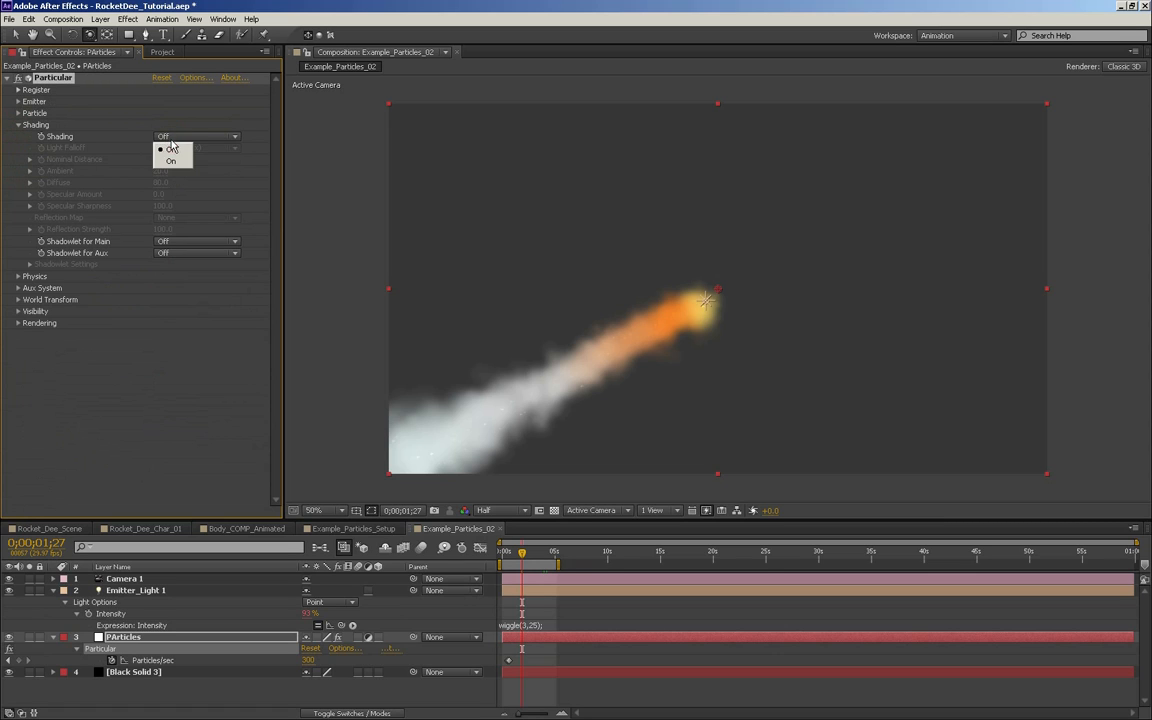
{"action": "left_click", "coordinate": [158, 149]}
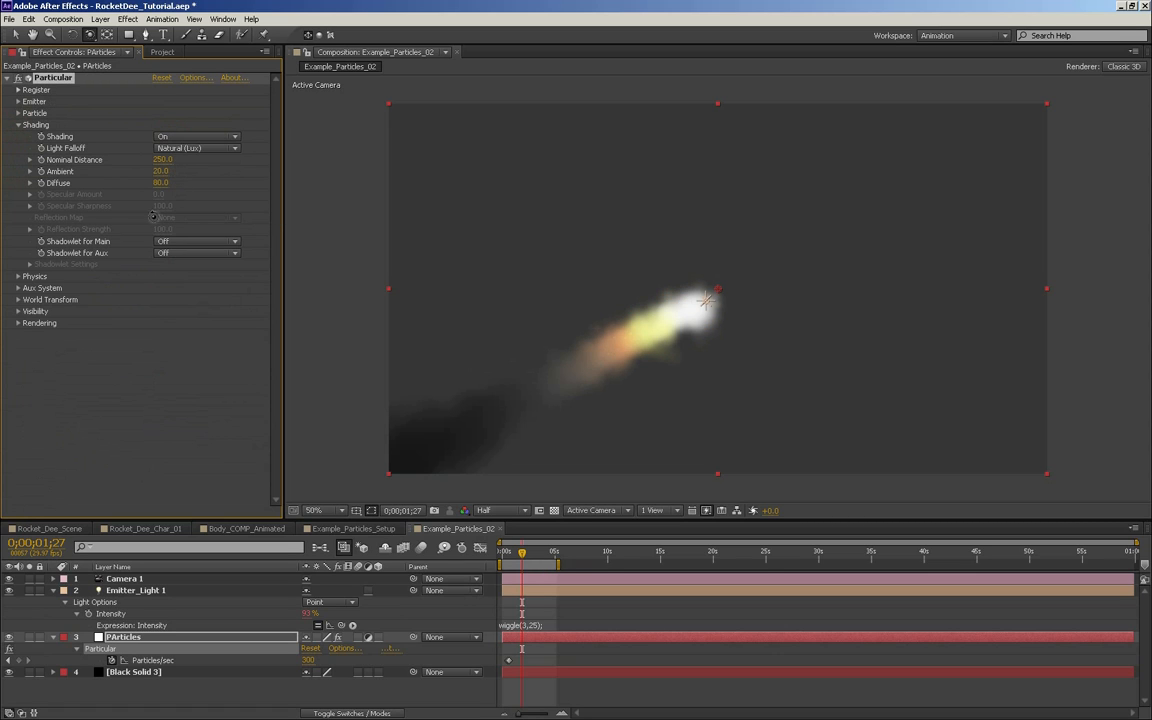
Keep the shading Light Falloff at Natural (Lux) and set Nominal Distance to 150 and Ambient to 230
{"action": "left_click", "coordinate": [188, 149]}
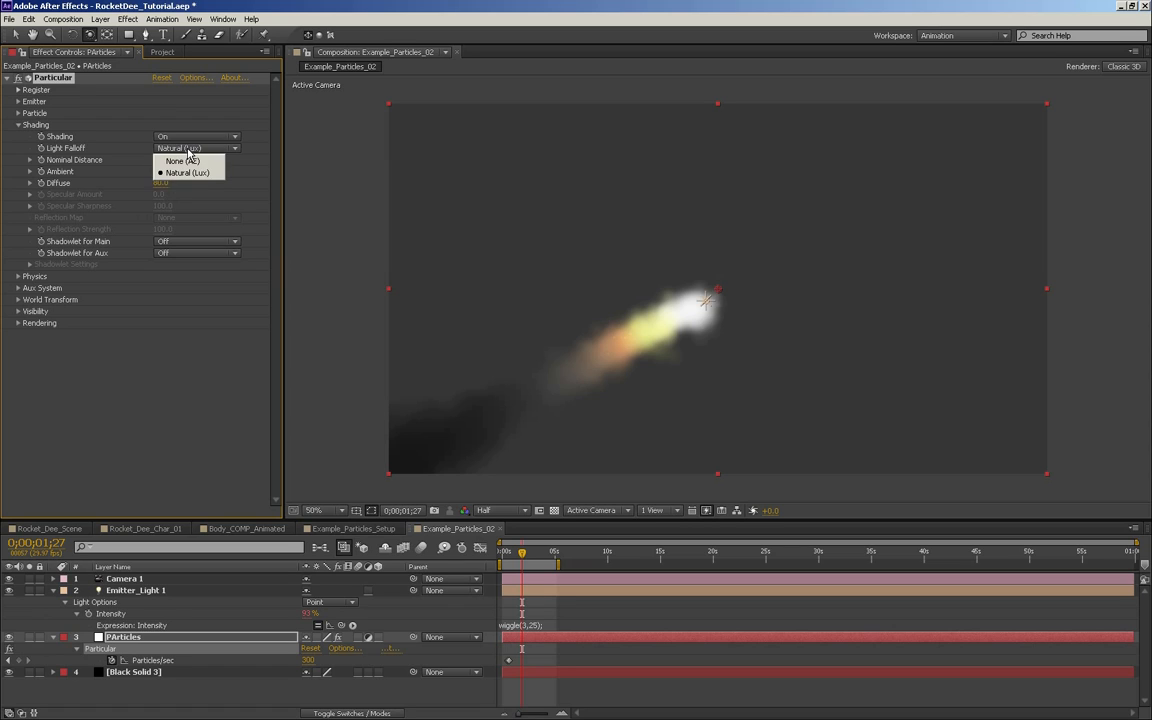
{"action": "left_click", "coordinate": [157, 370]}
{"action": "mouse_move", "coordinate": [163, 160]}
{"action": "left_mouse_down"}
{"action": "mouse_move", "coordinate": [191, 157]}
{"action": "mouse_move", "coordinate": [140, 160]}
{"action": "mouse_move", "coordinate": [178, 171]}
{"action": "left_mouse_up"}
{"action": "left_click_drag", "start_coordinate": [304, 171], "coordinate": [296, 171]}
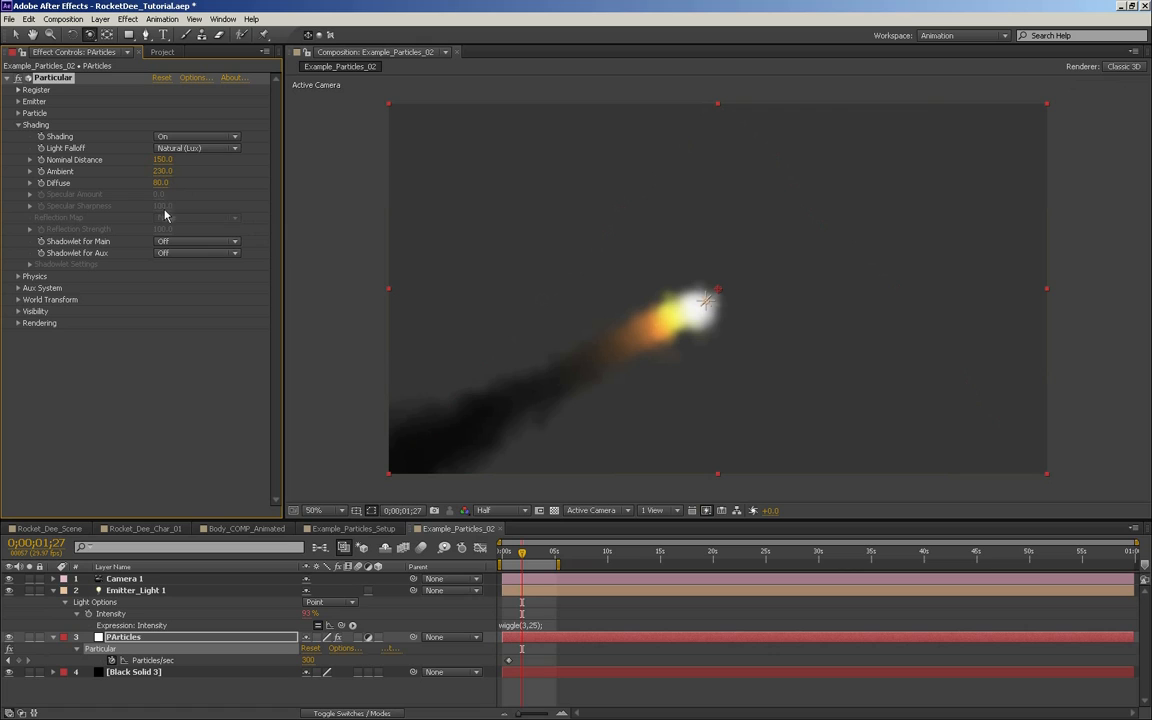
Turn on Shadowlet for Main, leave Shadowlet for Aux off, and expand the Shadowlet Settings
{"action": "left_click", "coordinate": [165, 242]}
{"action": "left_click", "coordinate": [166, 258]}
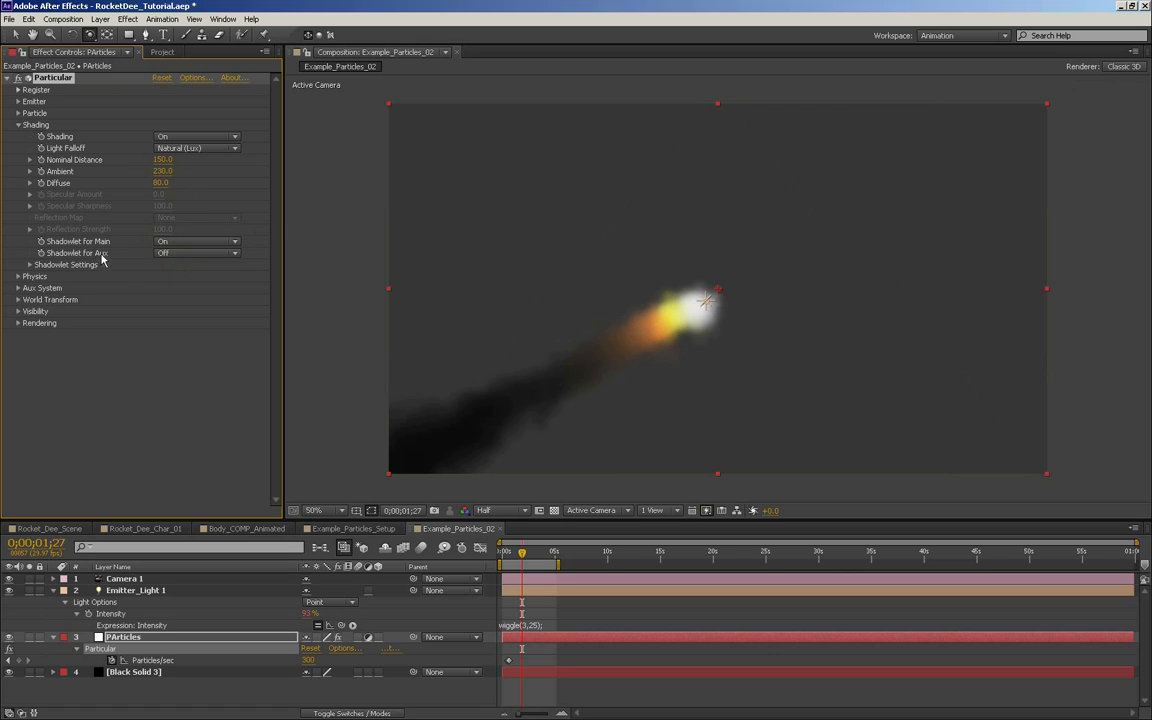
{"action": "left_click", "coordinate": [169, 257]}
{"action": "left_click", "coordinate": [170, 276]}
{"action": "left_click", "coordinate": [170, 253]}
{"action": "left_click", "coordinate": [165, 264]}
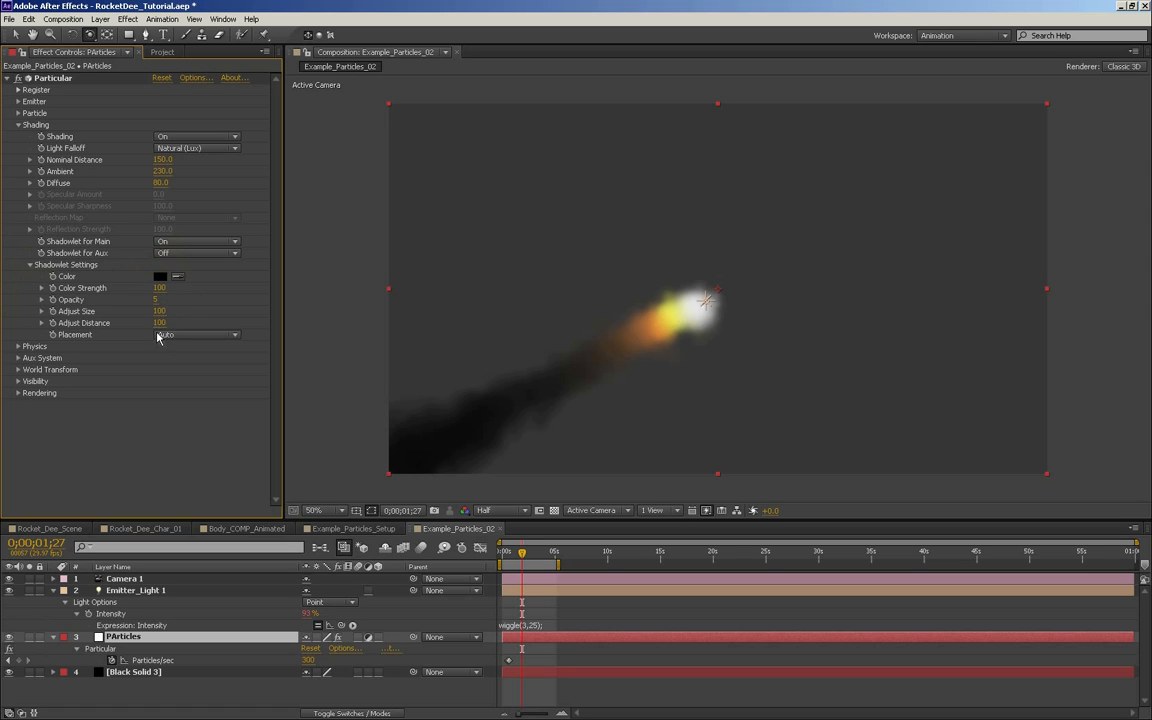
Try a shadowlet Adjust Distance of 0 and look through the Placement options
{"action": "mouse_move", "coordinate": [159, 323]}
{"action": "left_mouse_down"}
{"action": "mouse_move", "coordinate": [186, 317]}
{"action": "mouse_move", "coordinate": [72, 308]}
{"action": "mouse_move", "coordinate": [170, 310]}
{"action": "left_mouse_up"}
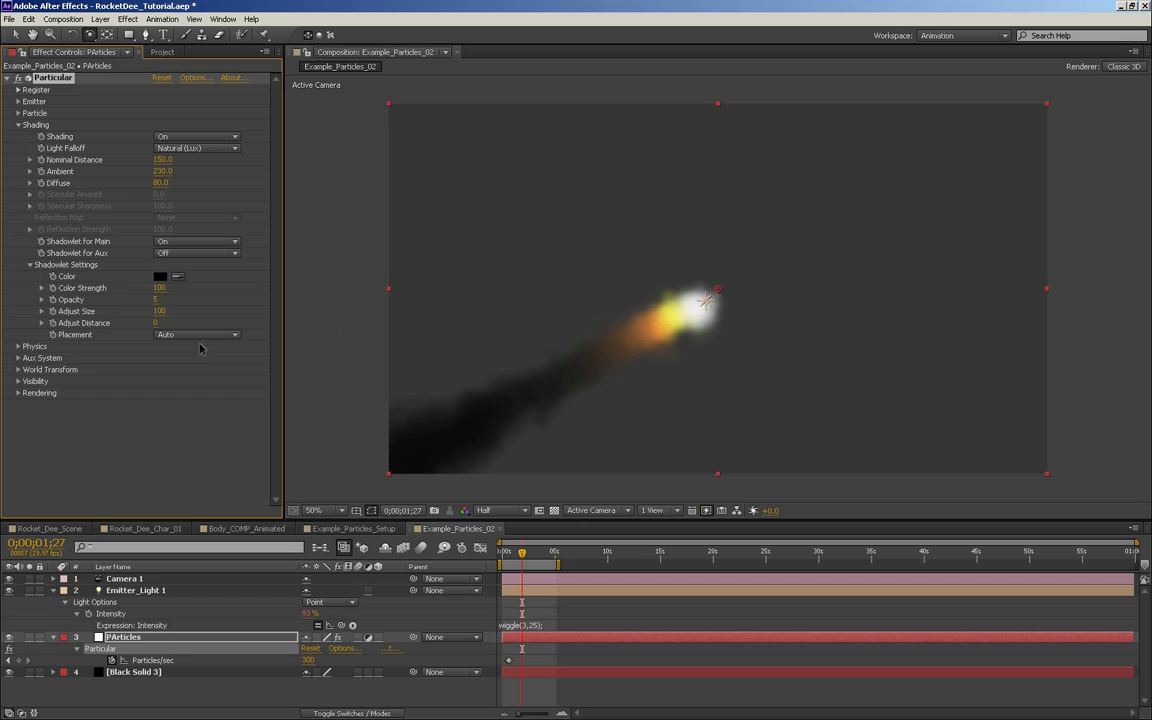
{"action": "left_click", "coordinate": [195, 334]}
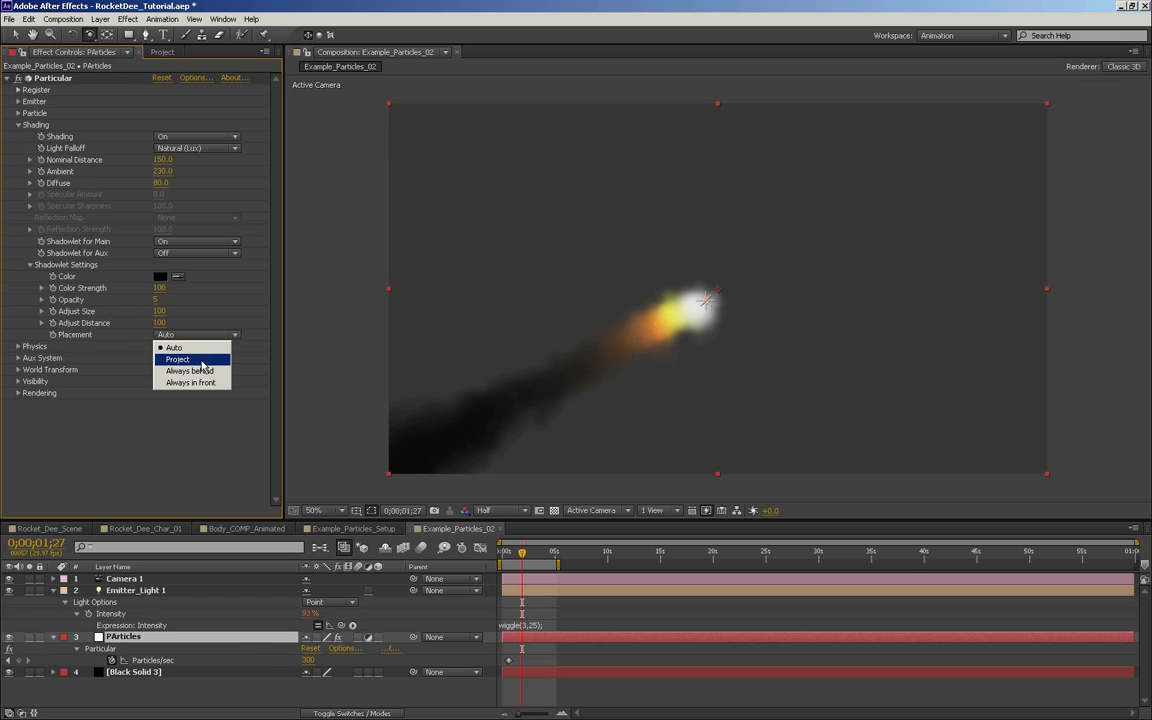
{"action": "left_click", "coordinate": [108, 406]}
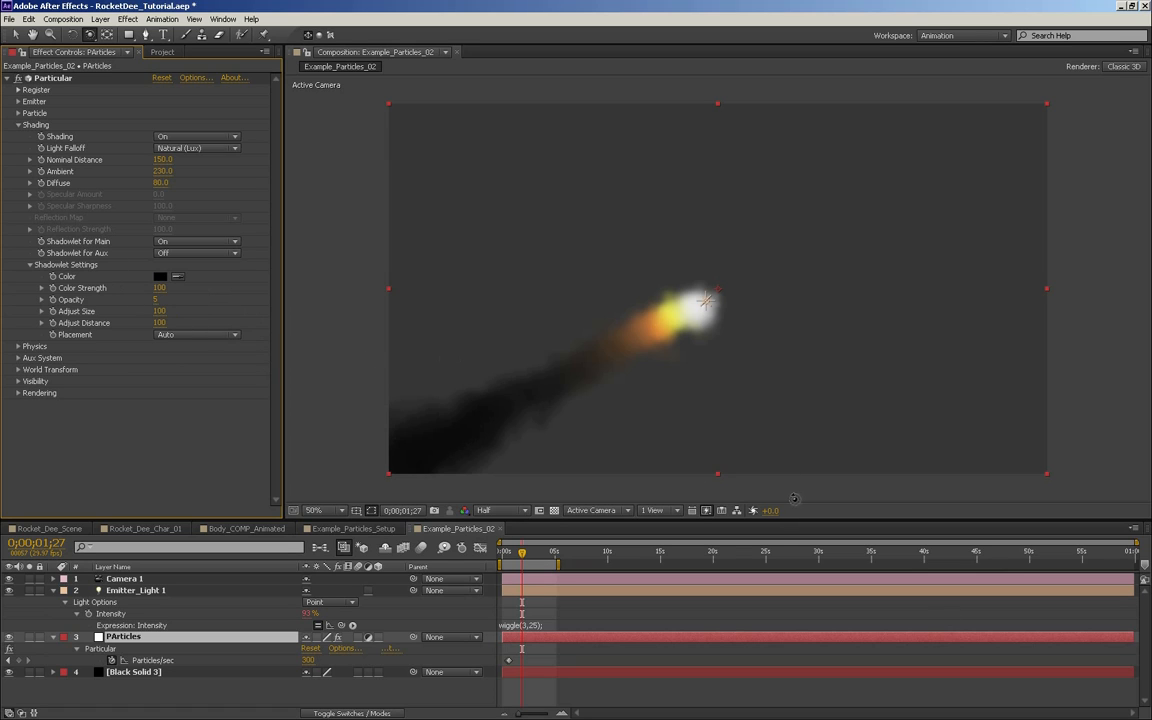
Create an Ambient light with a pale blue color, D2F6FF
{"action": "left_click", "coordinate": [96, 19]}
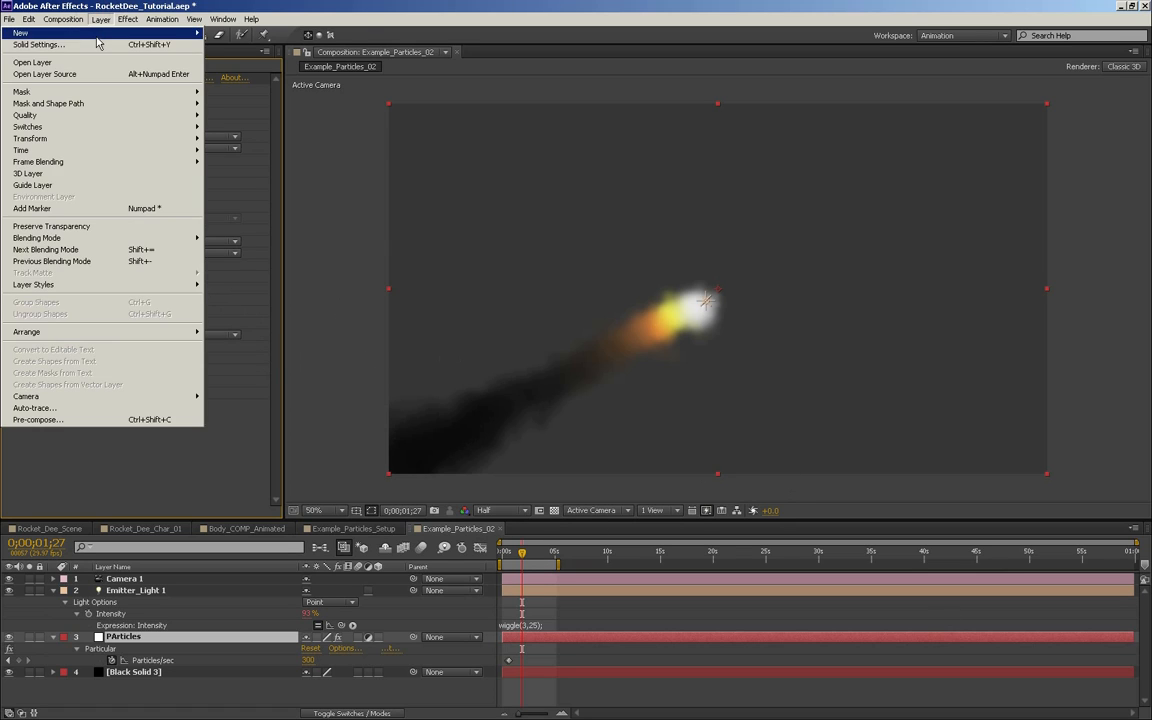
{"action": "mouse_move", "coordinate": [95, 34]}
{"action": "left_click", "coordinate": [267, 57]}
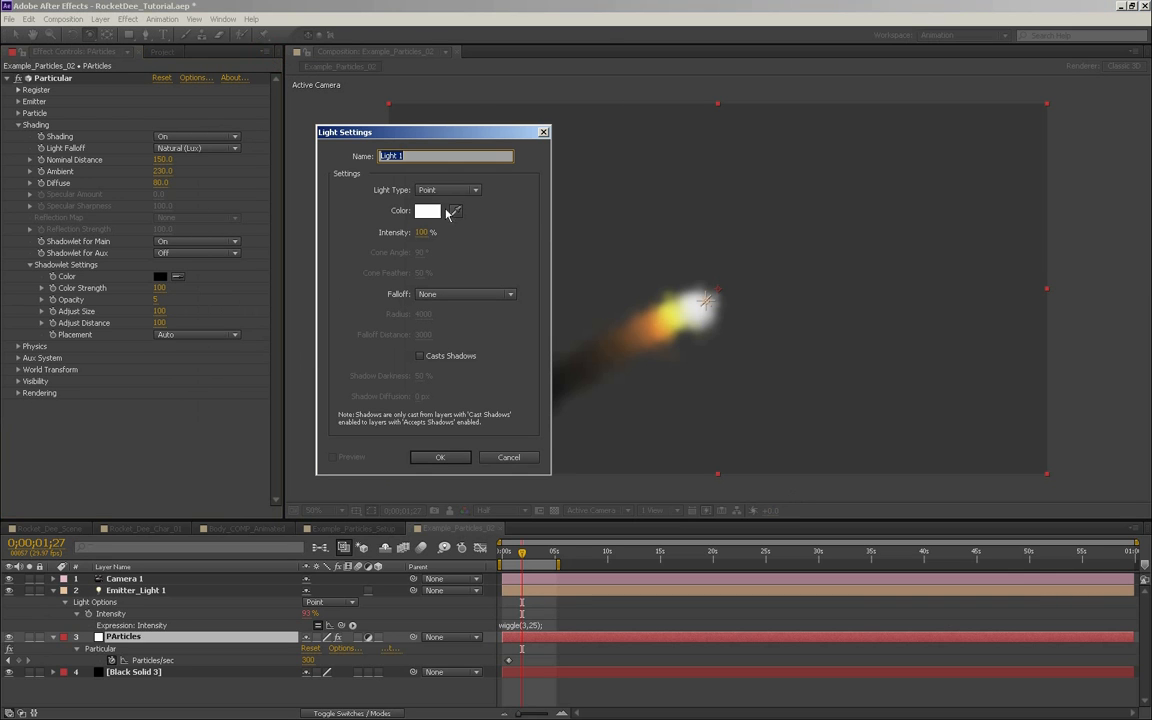
{"action": "left_click", "coordinate": [446, 191]}
{"action": "left_click", "coordinate": [432, 234]}
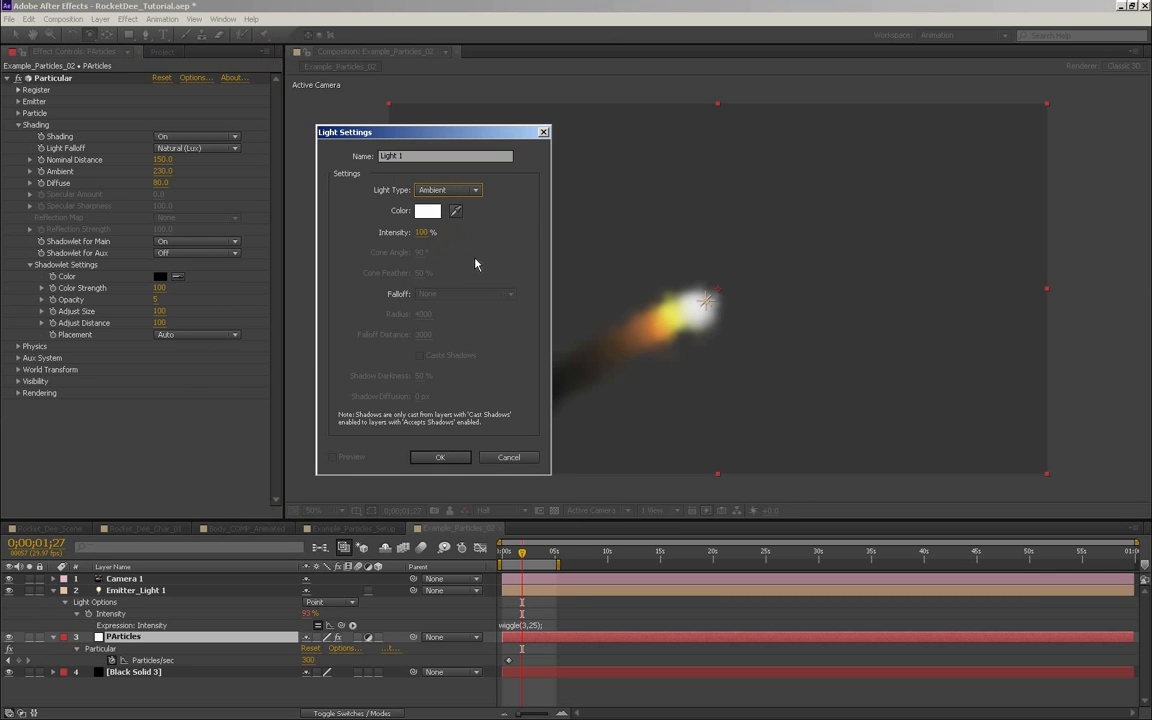
{"action": "left_click", "coordinate": [428, 211]}
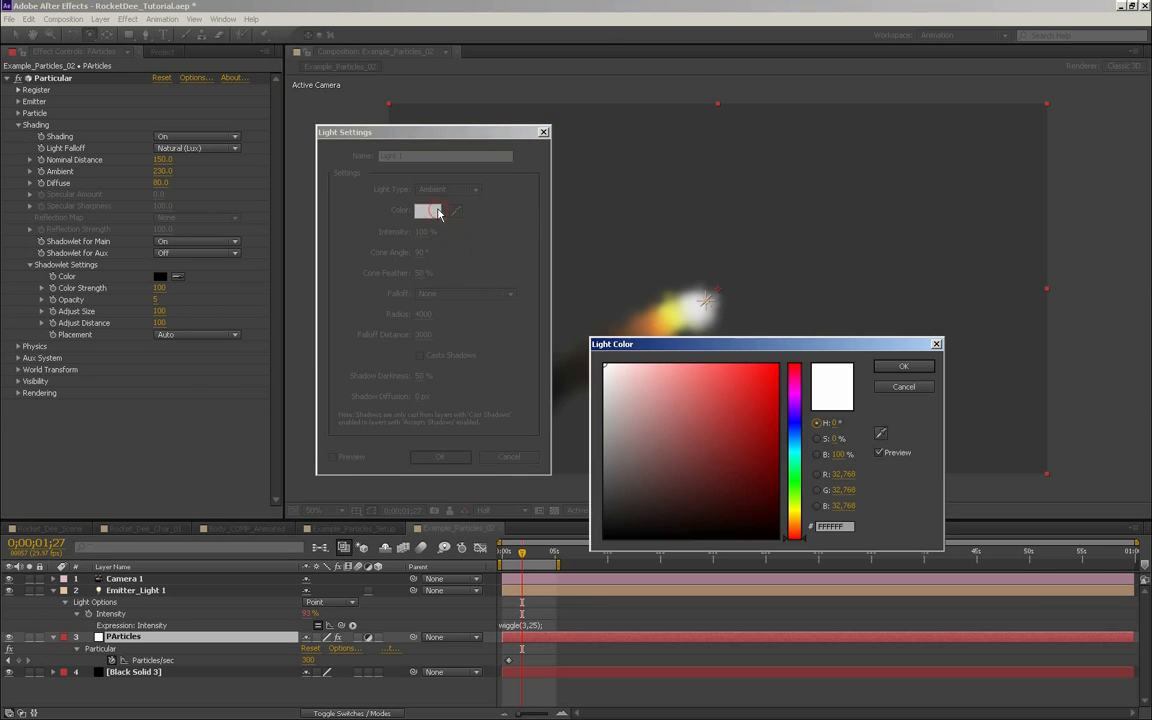
{"action": "left_click", "coordinate": [796, 450]}
{"action": "left_click", "coordinate": [633, 364]}
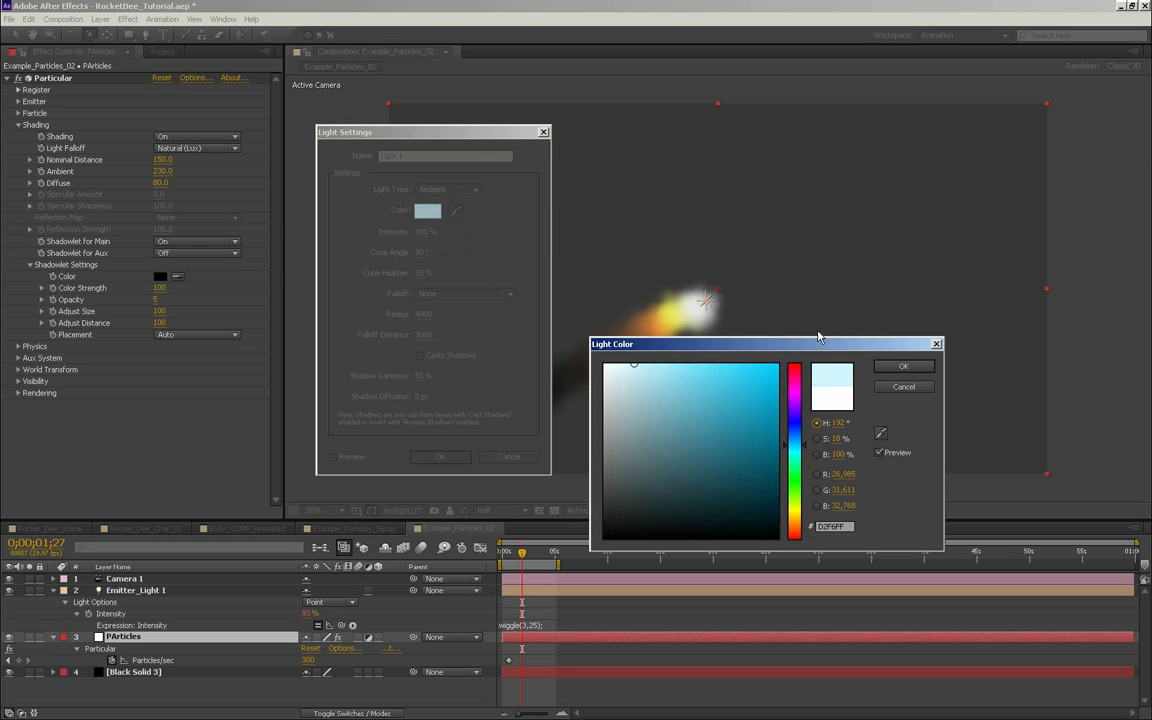
{"action": "left_click", "coordinate": [906, 367]}
{"action": "left_click", "coordinate": [440, 456]}
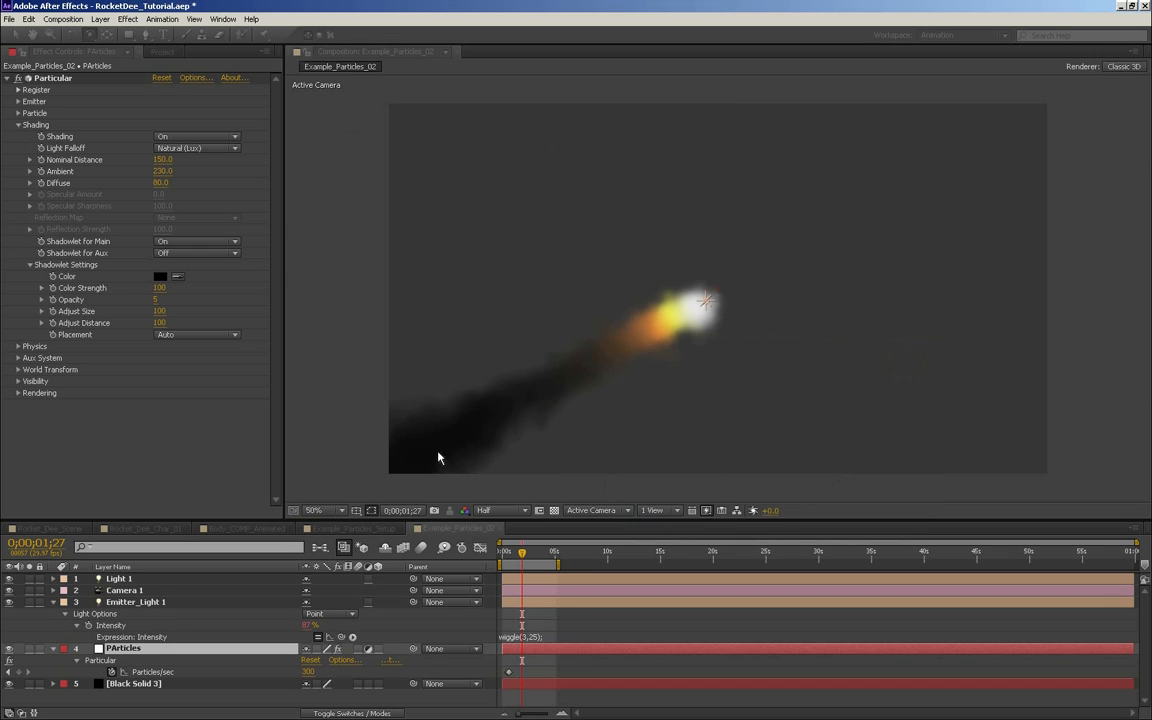
Place the ambient light below Camera 1, set its Intensity to 22 percent, and scrub to 0;00;03;02
{"action": "left_click_drag", "start_coordinate": [112, 581], "coordinate": [112, 592]}
{"action": "double_click", "coordinate": [118, 590]}
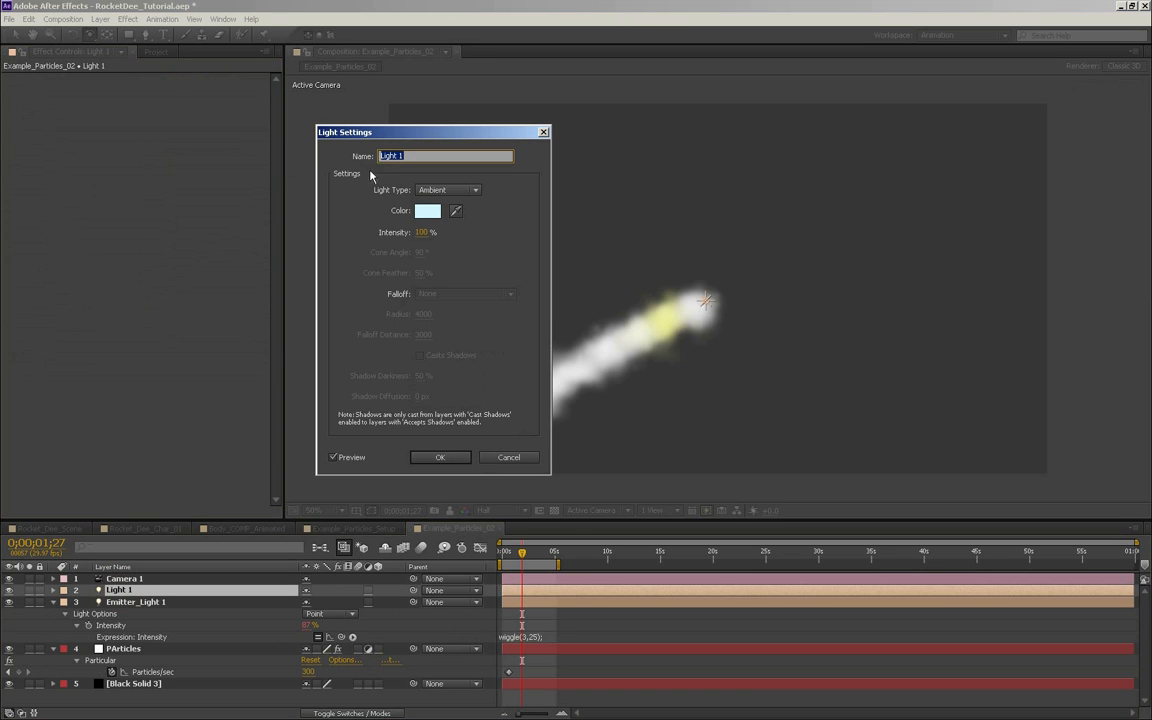
{"action": "left_click", "coordinate": [422, 234]}
{"action": "type", "text": "22"}
{"action": "left_click", "coordinate": [446, 460]}
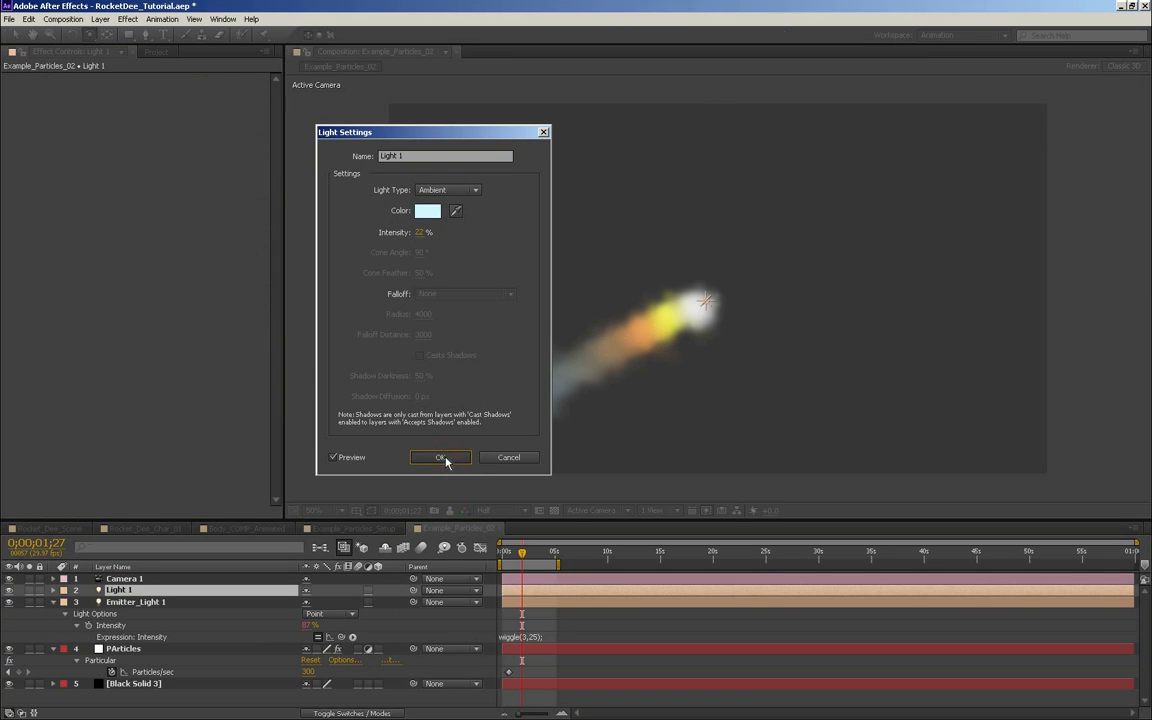
{"action": "mouse_move", "coordinate": [548, 556]}
{"action": "left_mouse_down"}
{"action": "mouse_move", "coordinate": [524, 557]}
{"action": "mouse_move", "coordinate": [534, 557]}
{"action": "left_mouse_up"}
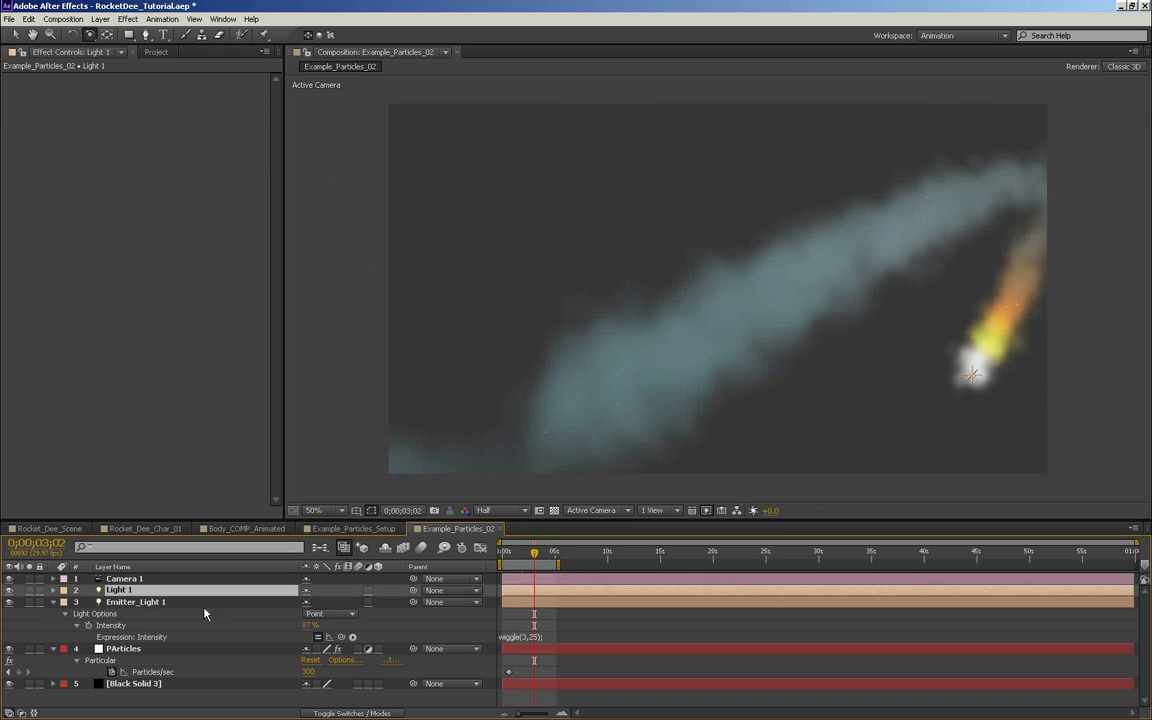
Change Light 1 from an Ambient to a Point light
{"action": "double_click", "coordinate": [141, 595]}
{"action": "left_click", "coordinate": [447, 189]}
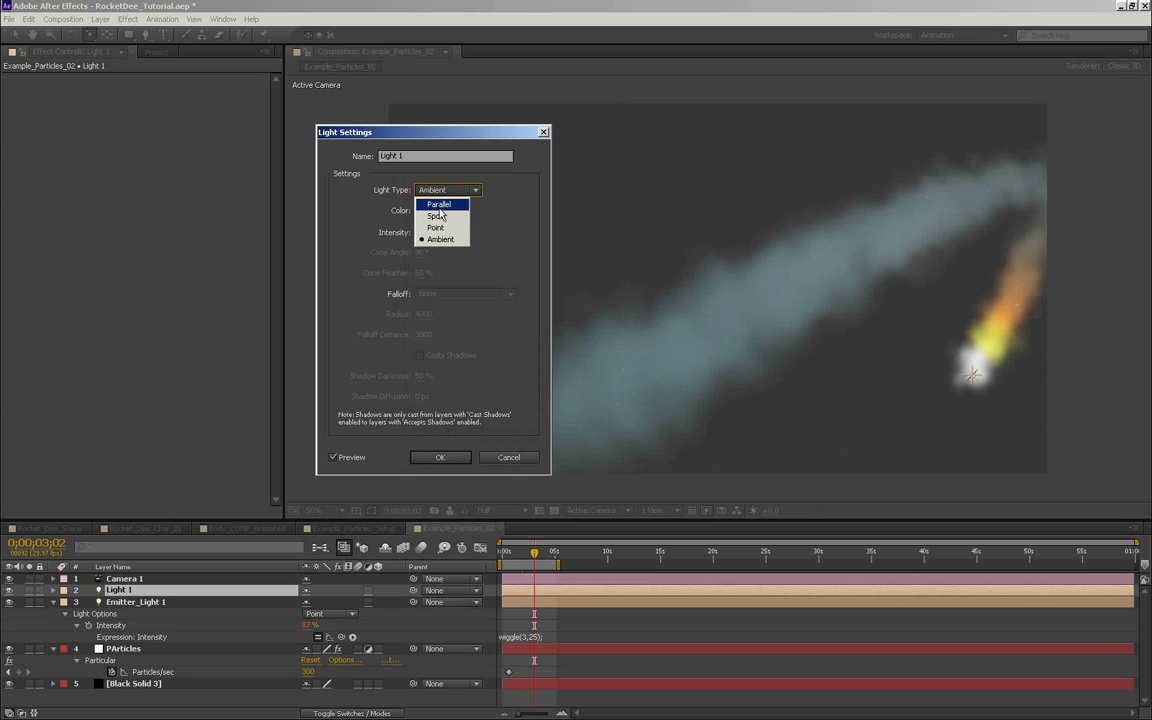
{"action": "left_click", "coordinate": [430, 229]}
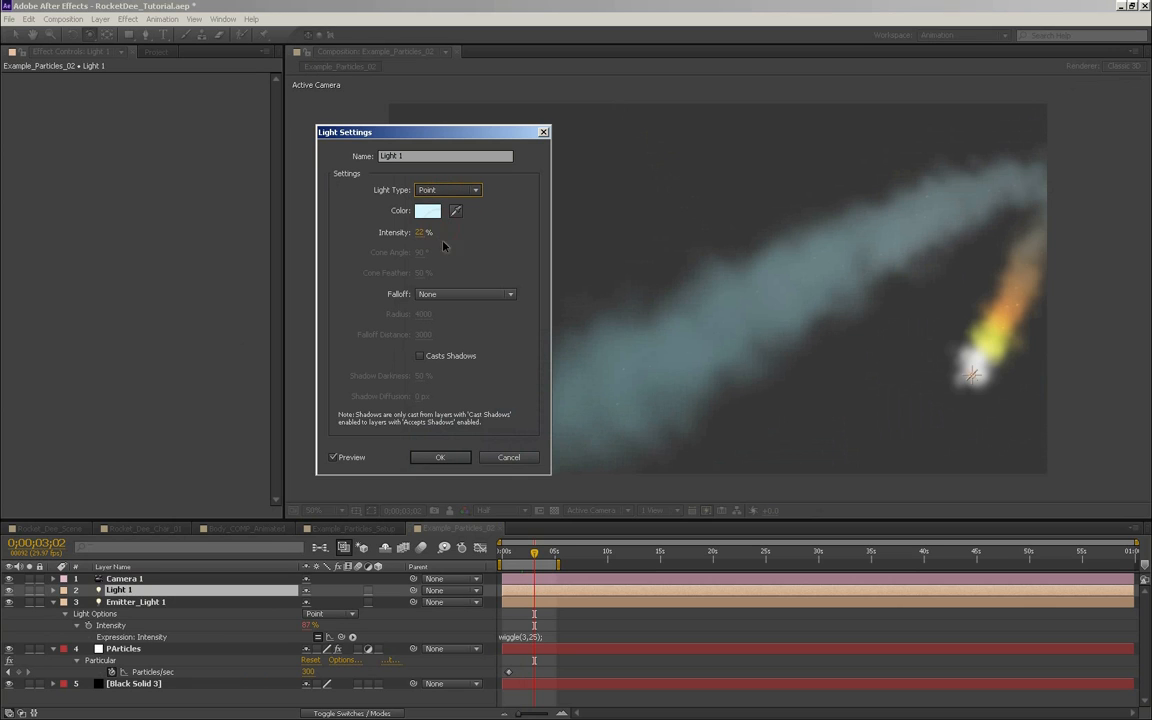
{"action": "left_click", "coordinate": [464, 459]}
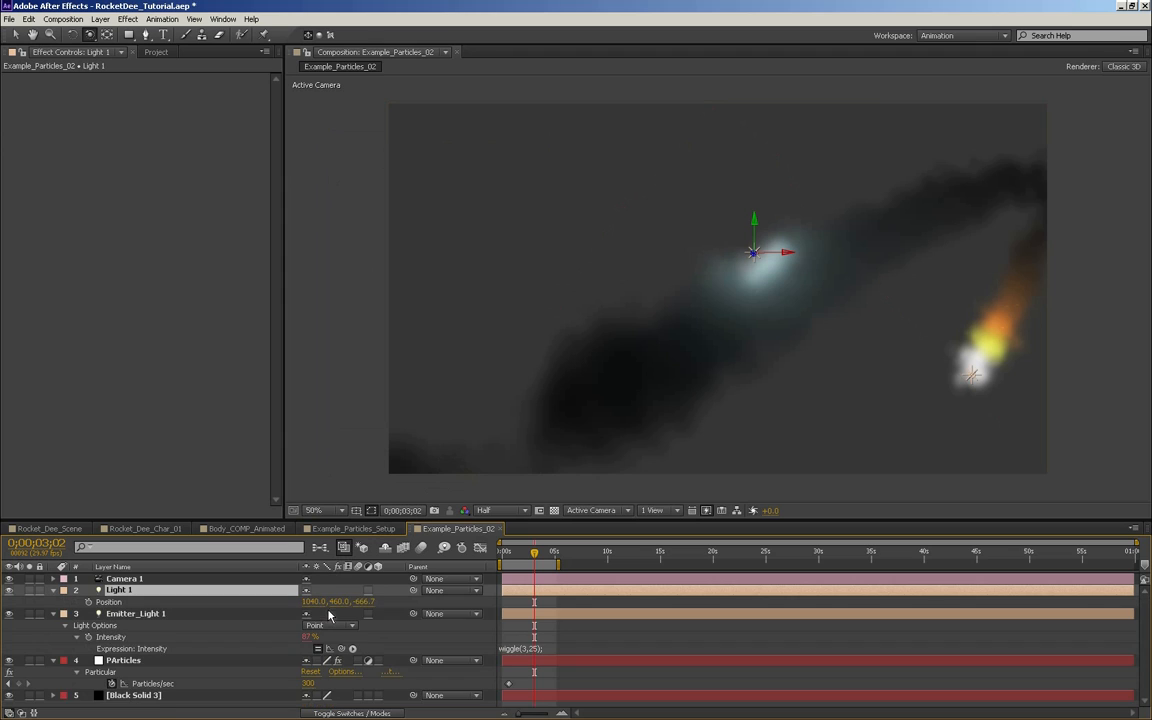
Reposition Light 1 to 1040, 410, -1886.7, pulling it toward the camera and raising it above the smoke trail
{"action": "left_click_drag", "start_coordinate": [312, 601], "coordinate": [360, 601]}
{"action": "left_click_drag", "start_coordinate": [260, 581], "coordinate": [368, 598]}
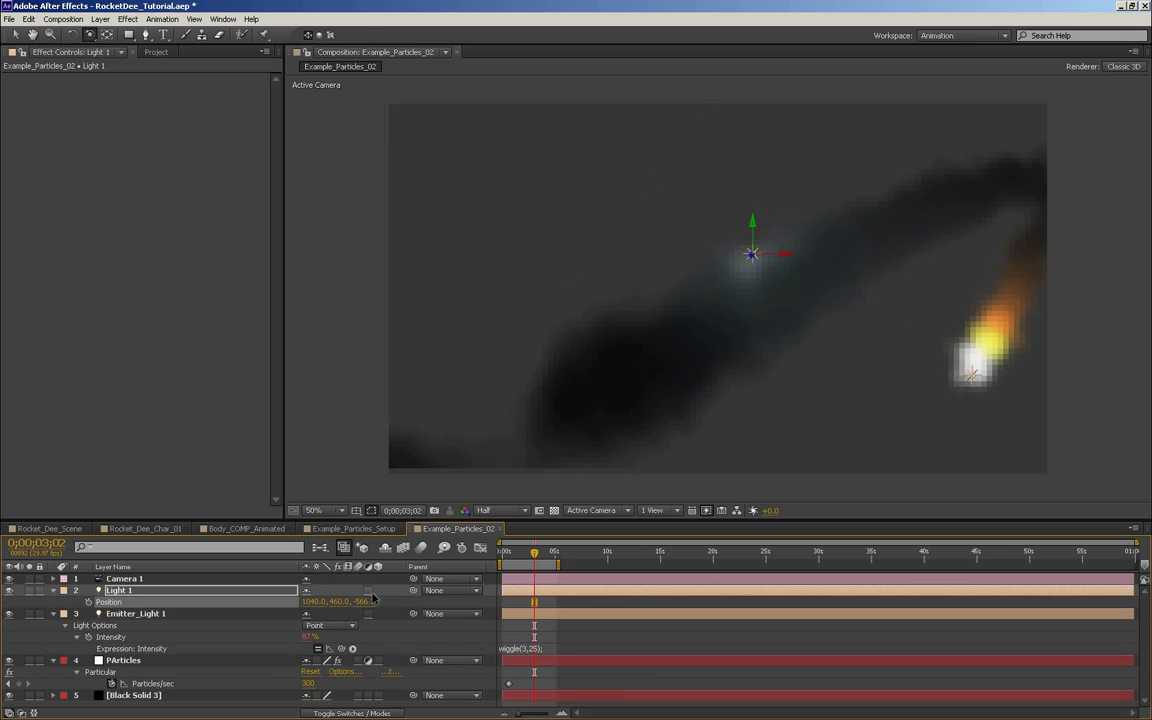
{"action": "mouse_move", "coordinate": [363, 601]}
{"action": "left_mouse_down"}
{"action": "mouse_move", "coordinate": [308, 601]}
{"action": "mouse_move", "coordinate": [343, 603]}
{"action": "left_mouse_up"}
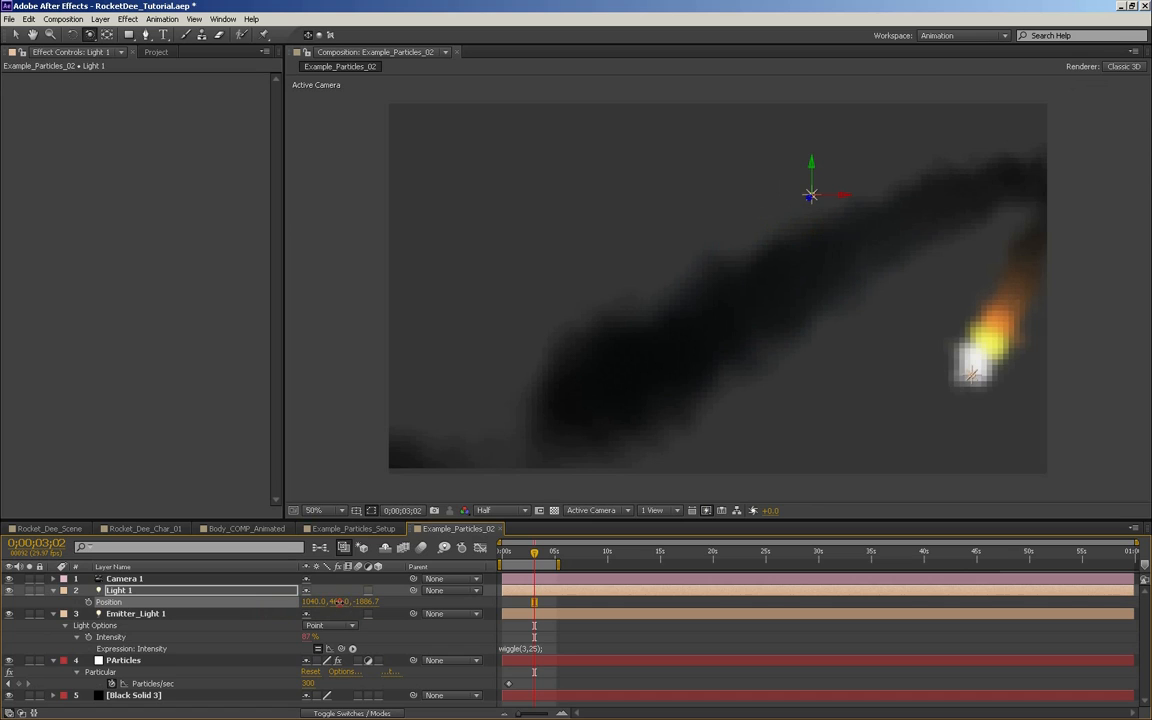
{"action": "left_click_drag", "start_coordinate": [340, 602], "coordinate": [310, 601]}
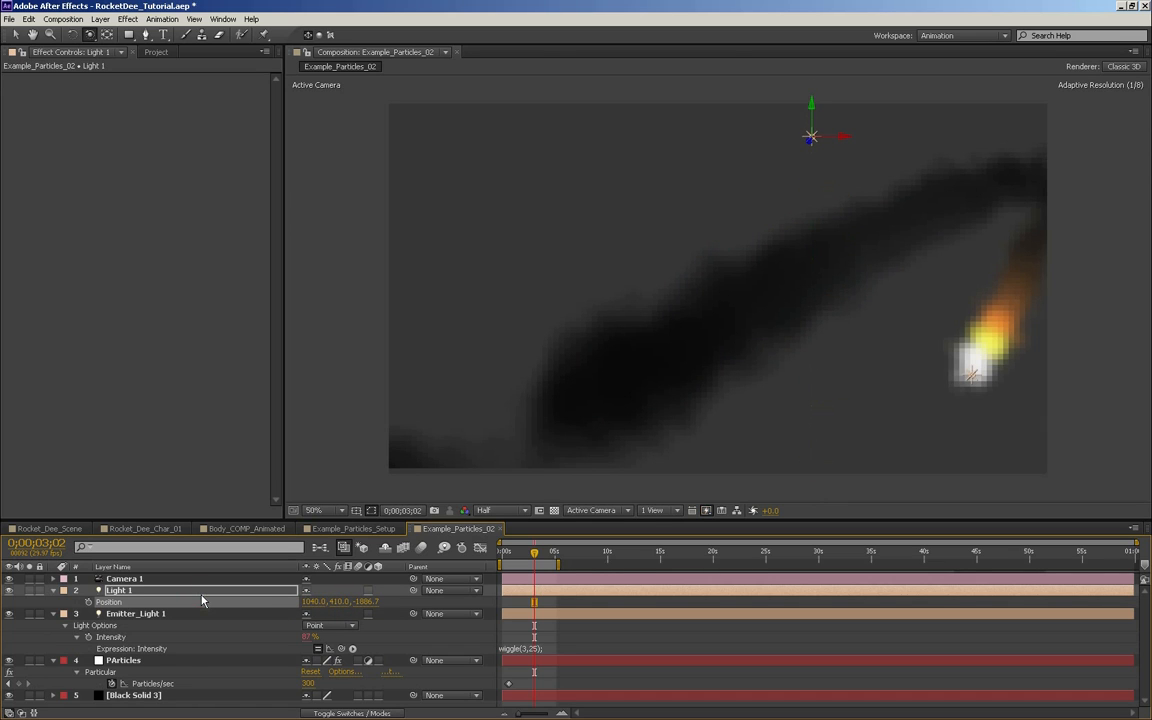
Try stronger intensity values for Light 1, starting with 50 percent
{"action": "double_click", "coordinate": [202, 598]}
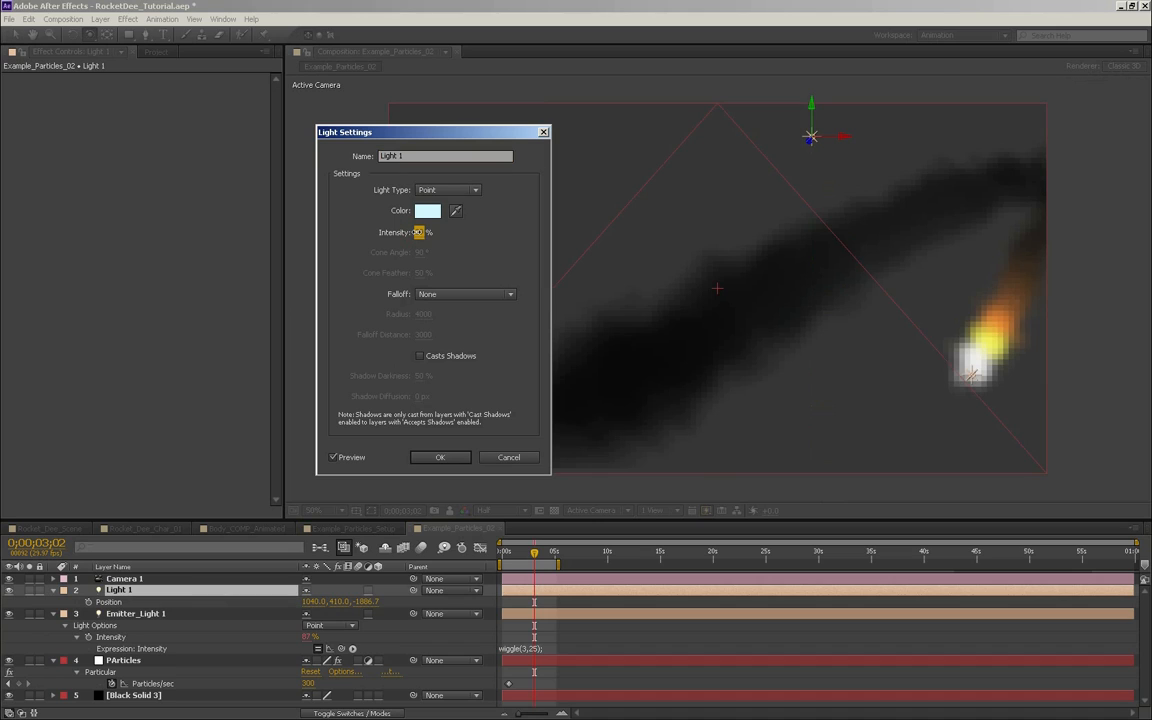
{"action": "left_click_drag", "start_coordinate": [433, 234], "coordinate": [418, 235]}
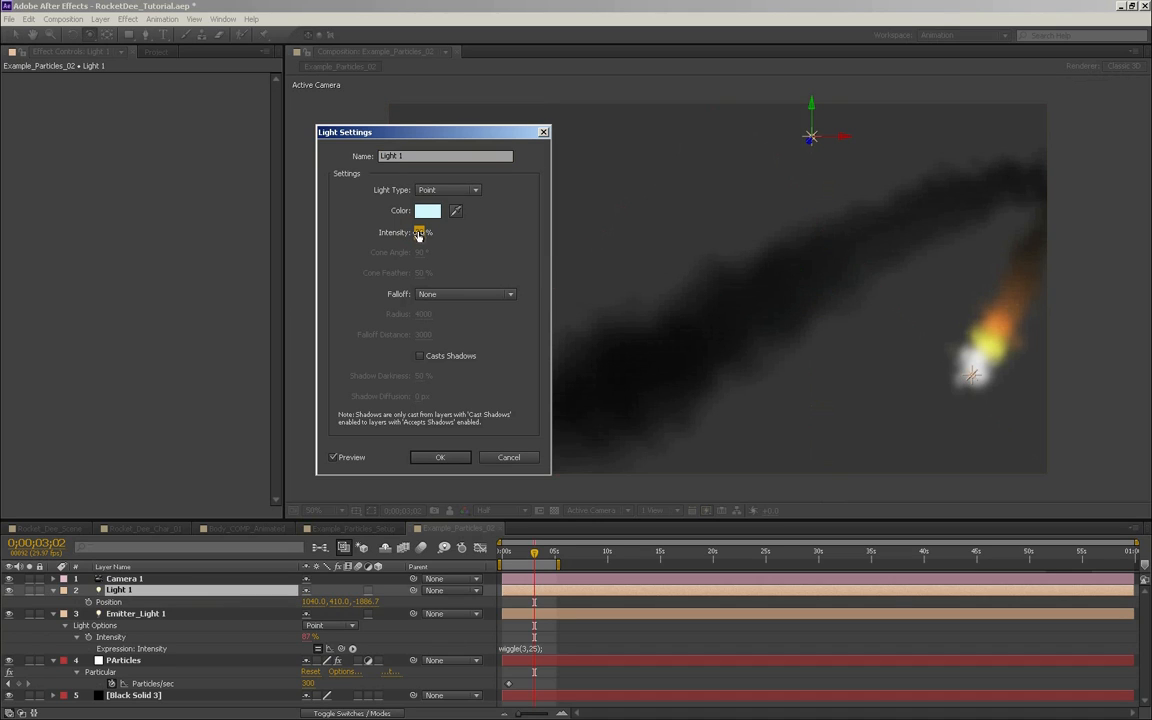
{"action": "left_click", "coordinate": [420, 236]}
{"action": "key", "text": "Return"}
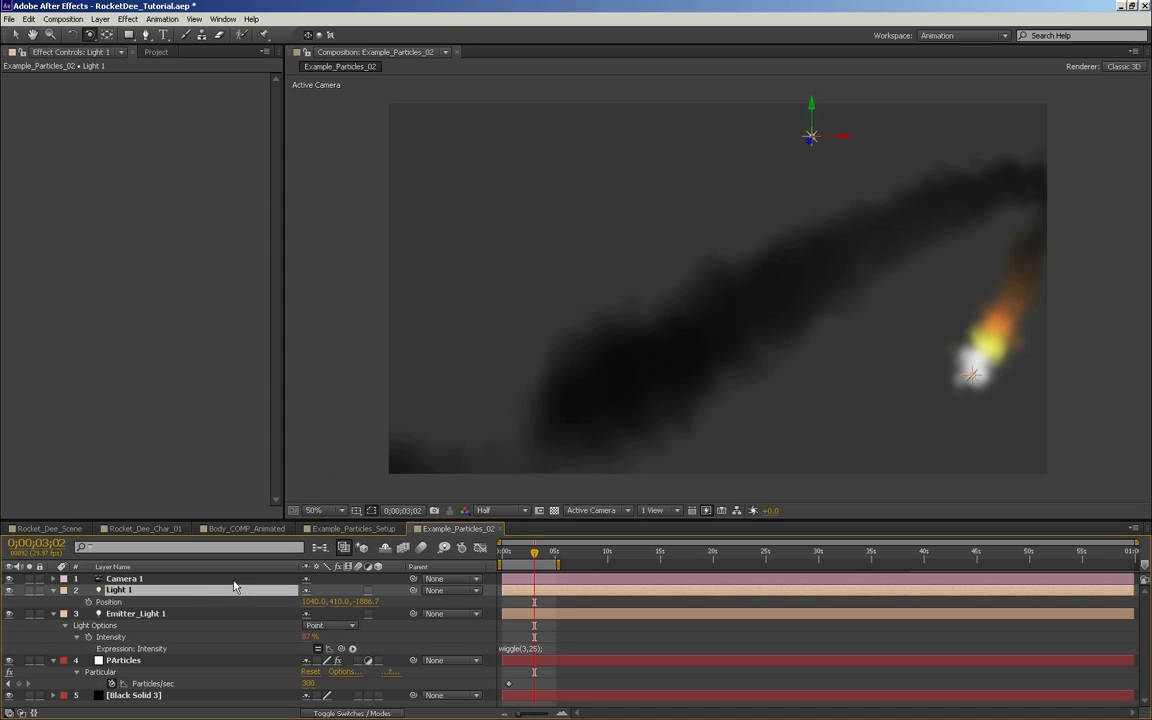
{"action": "double_click", "coordinate": [205, 591]}
{"action": "left_click", "coordinate": [427, 236]}
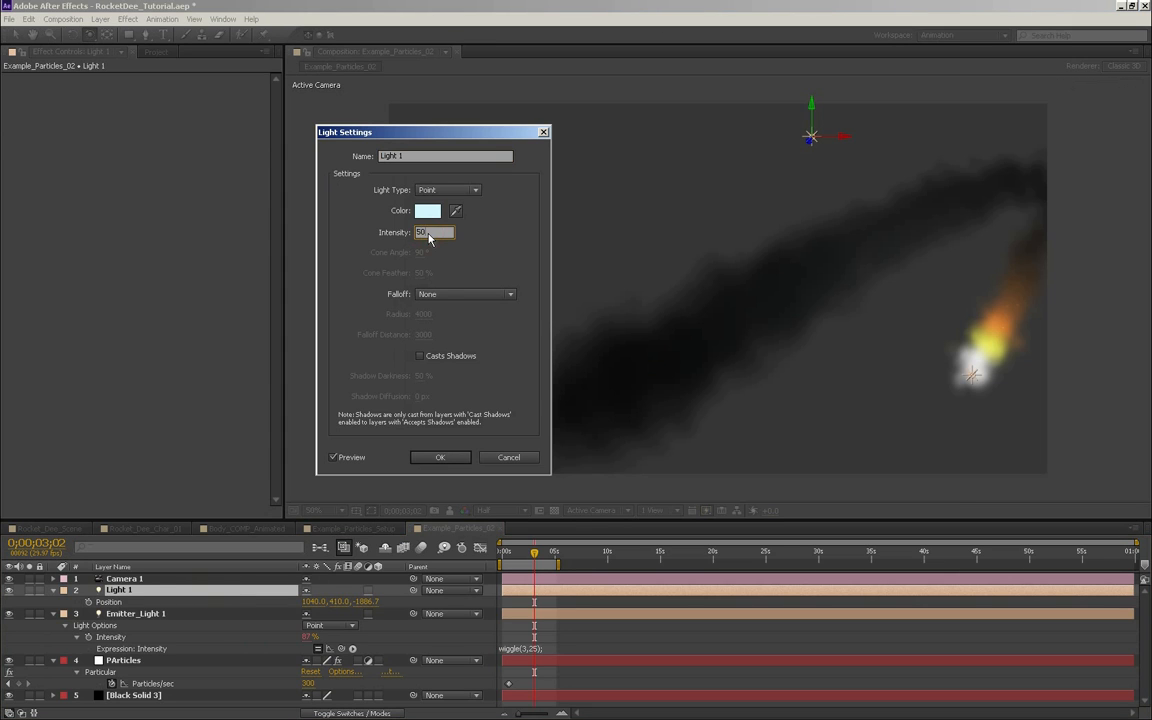
{"action": "key", "text": "Return"}
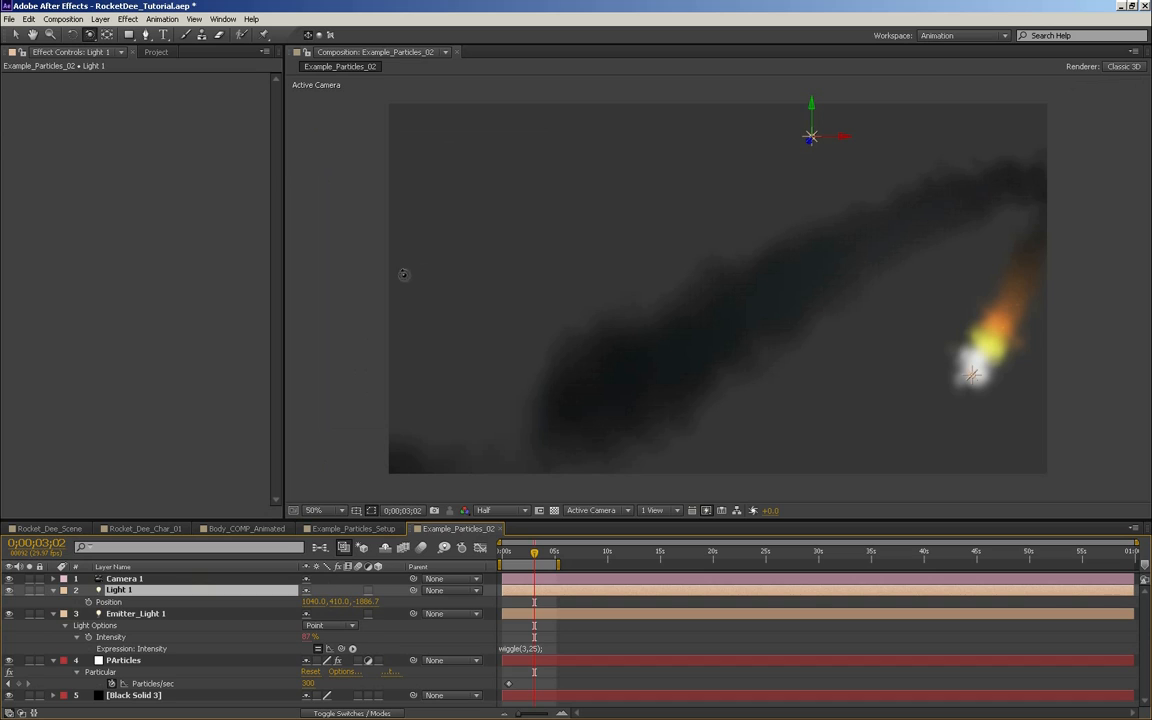
Set Light 1's Intensity to 1000 percent in its light settings
{"action": "double_click", "coordinate": [220, 597]}
{"action": "left_click", "coordinate": [427, 232]}
{"action": "type", "text": "1000"}
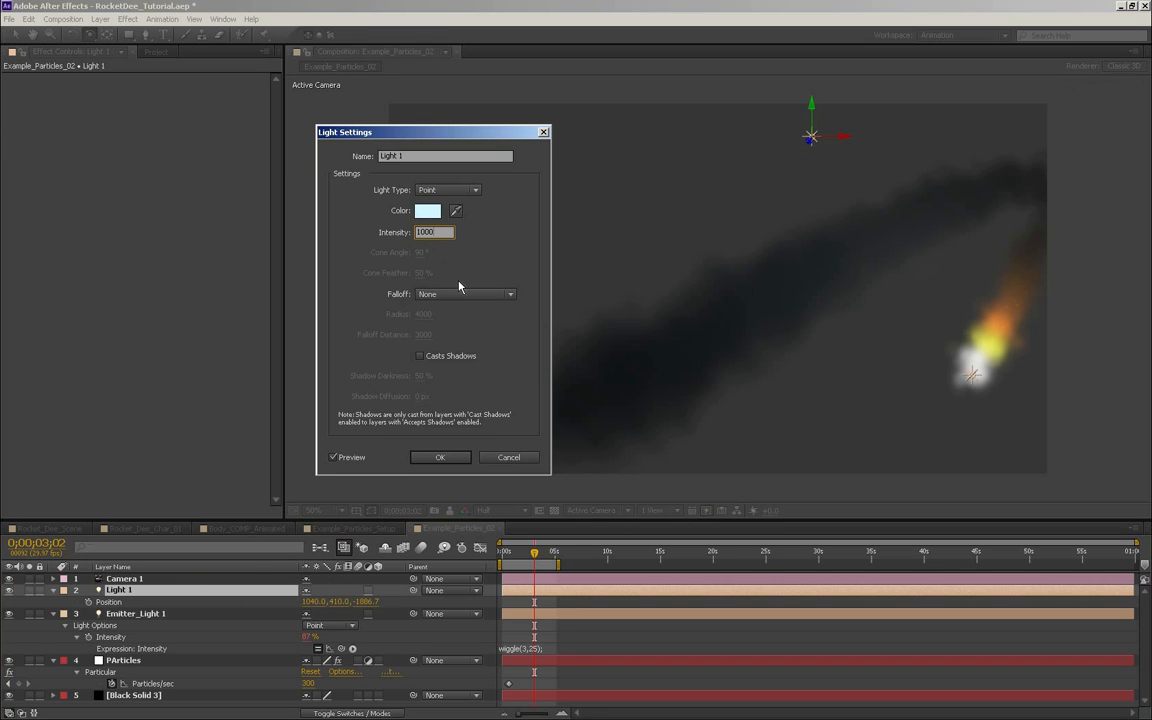
{"action": "key", "text": "Return"}
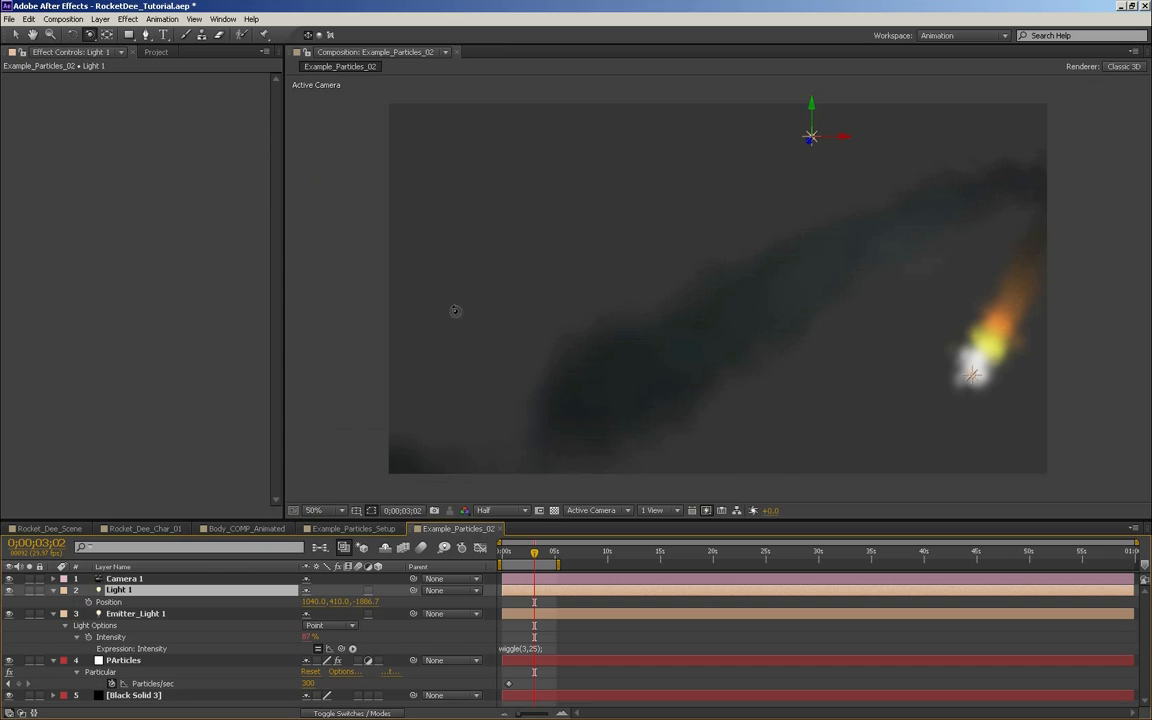
Reposition Light 1 to 1040, 1075, -1579.7, below the smoke trail, and preview the lighting
{"action": "left_click_drag", "start_coordinate": [329, 605], "coordinate": [547, 594]}
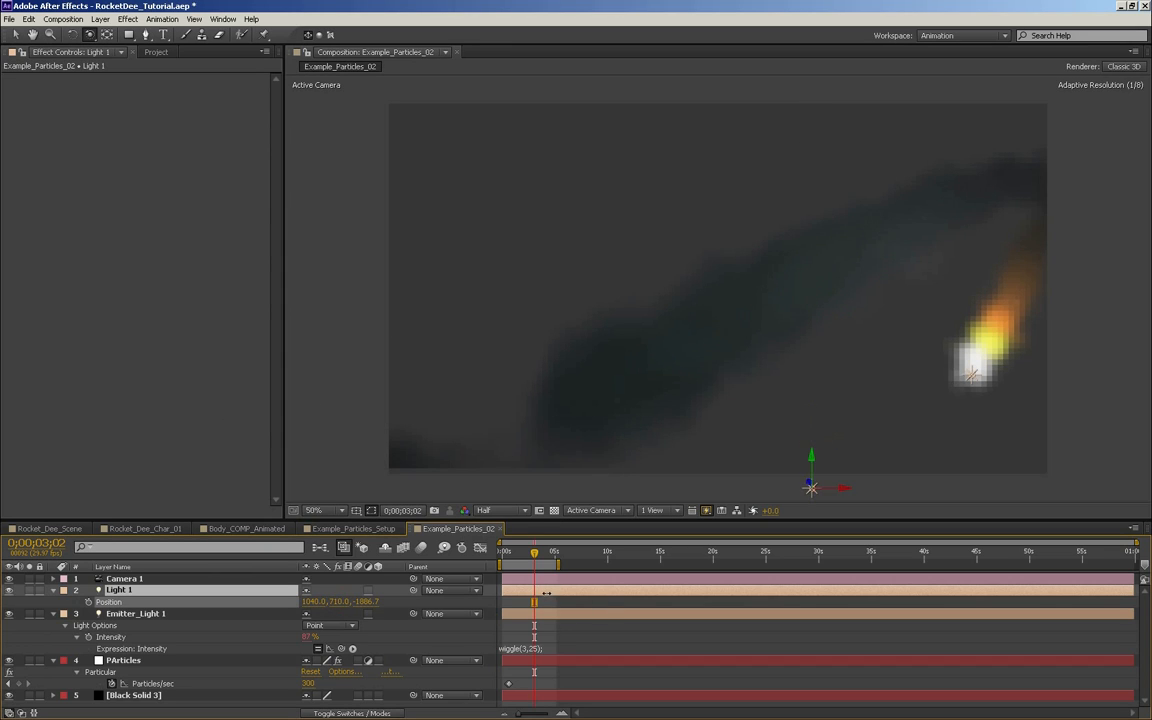
{"action": "left_click_drag", "start_coordinate": [362, 604], "coordinate": [390, 606]}
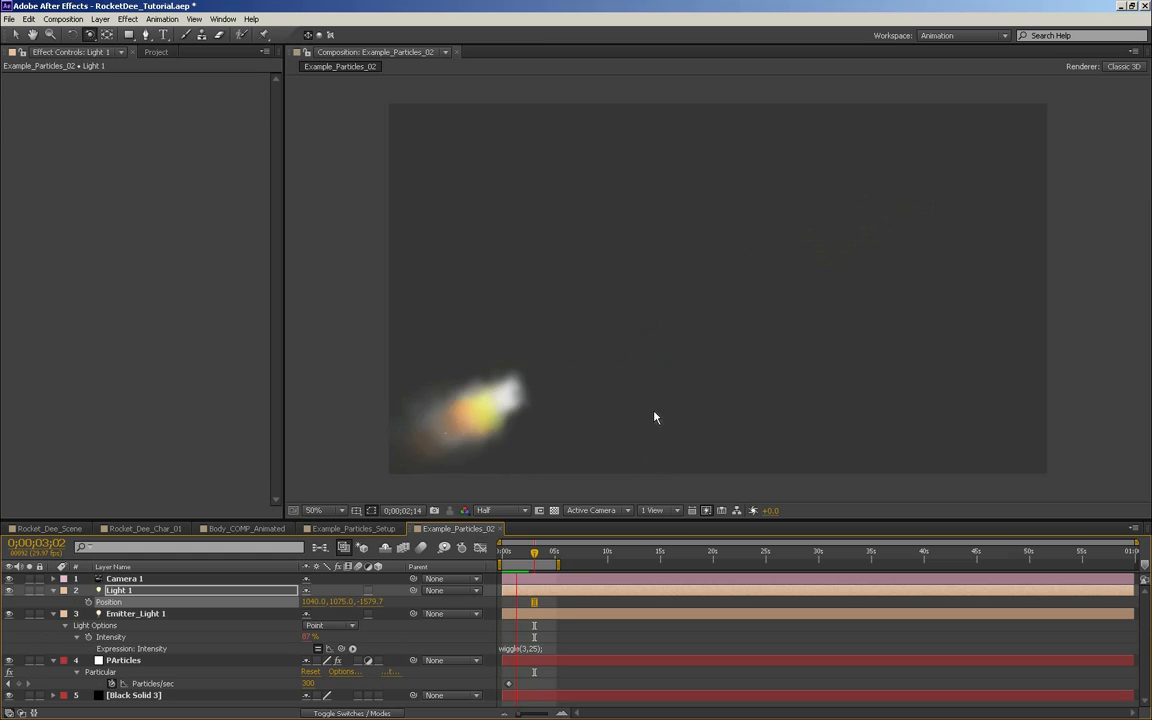
{"action": "key", "text": "space"}
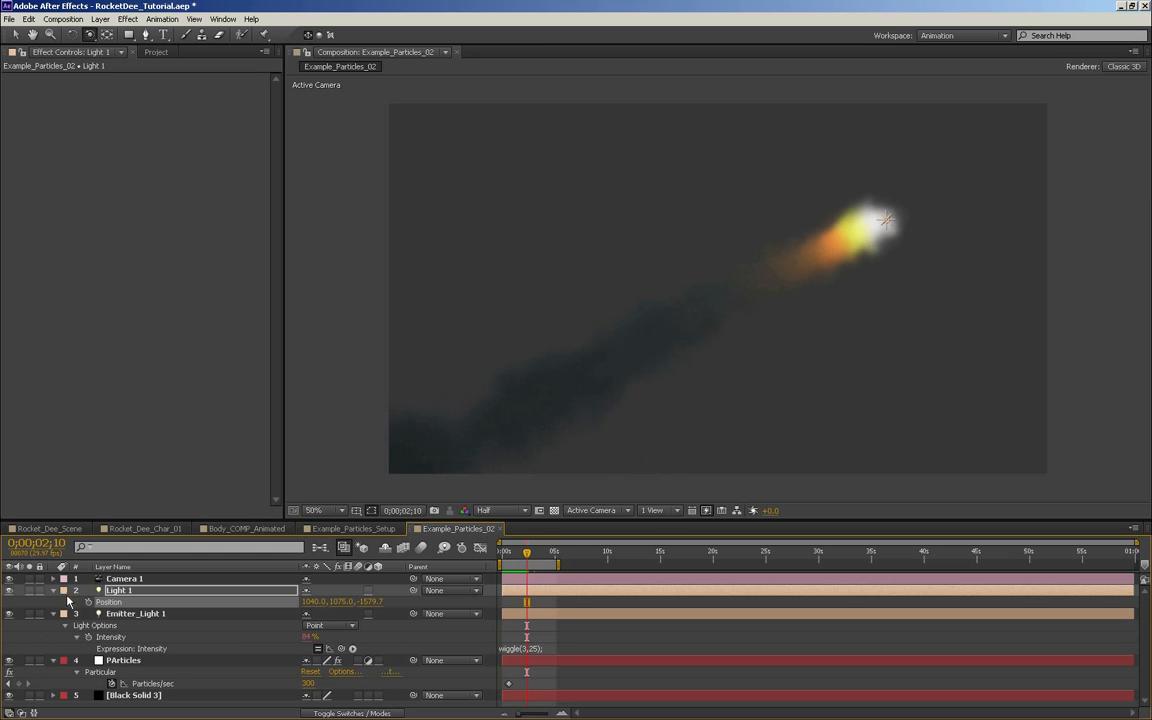
Set Particular's Emitter Size X, Y and Z on the PArticles layer to 10
{"action": "left_click", "coordinate": [145, 661]}
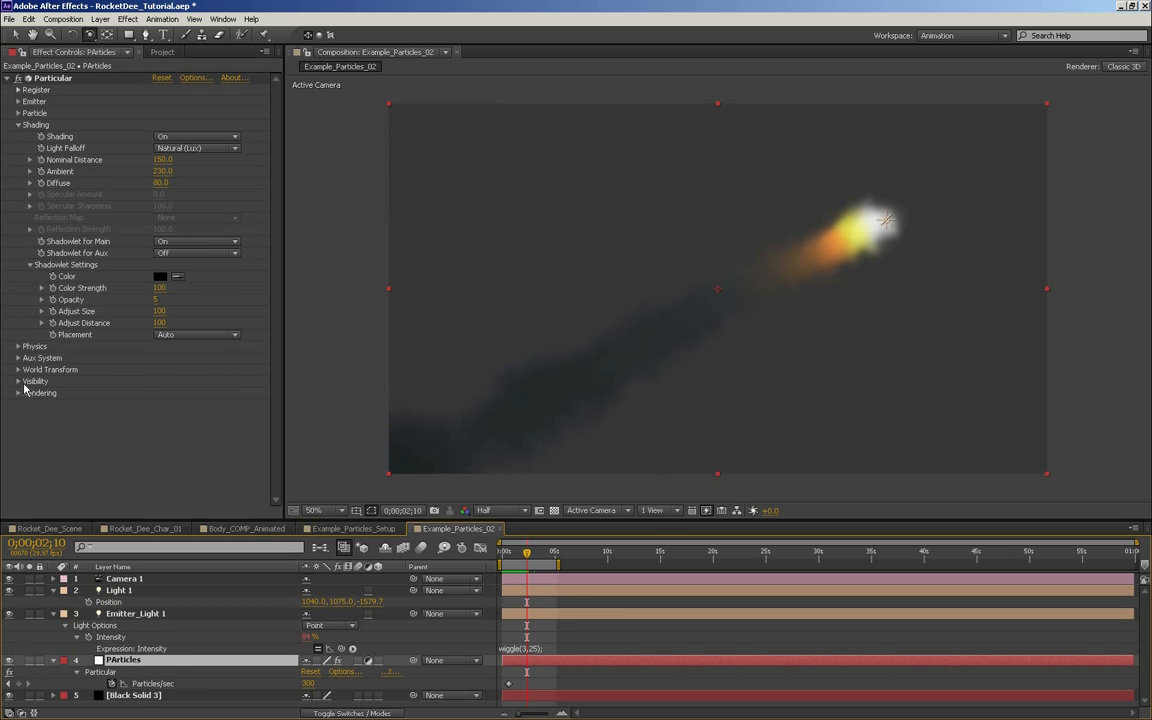
{"action": "left_click", "coordinate": [18, 102]}
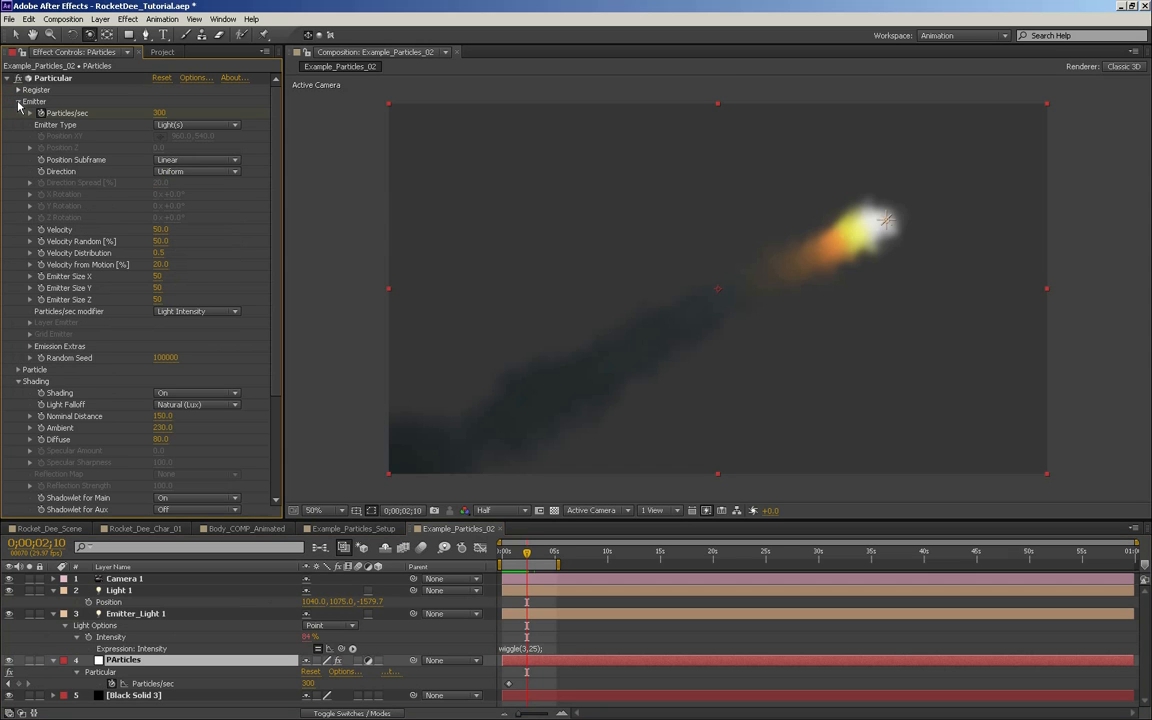
{"action": "left_click", "coordinate": [18, 102]}
{"action": "left_click", "coordinate": [18, 102]}
{"action": "left_click", "coordinate": [158, 277]}
{"action": "type", "text": "10"}
{"action": "key", "text": "Tab"}
{"action": "type", "text": "1"}
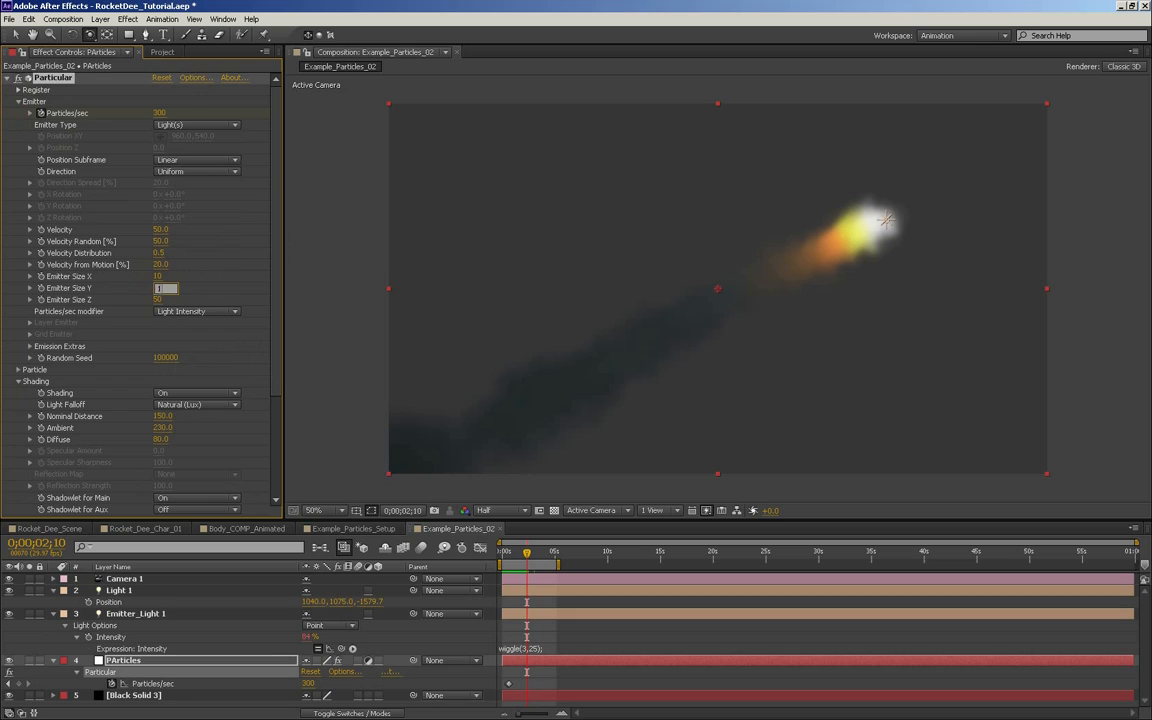
{"action": "left_click", "coordinate": [157, 300]}
{"action": "type", "text": "10"}
{"action": "key", "text": "Return"}
Set Particular's Emitter Size X, Y and Z to 5 on the PArticles layer
{"action": "left_click", "coordinate": [159, 300]}
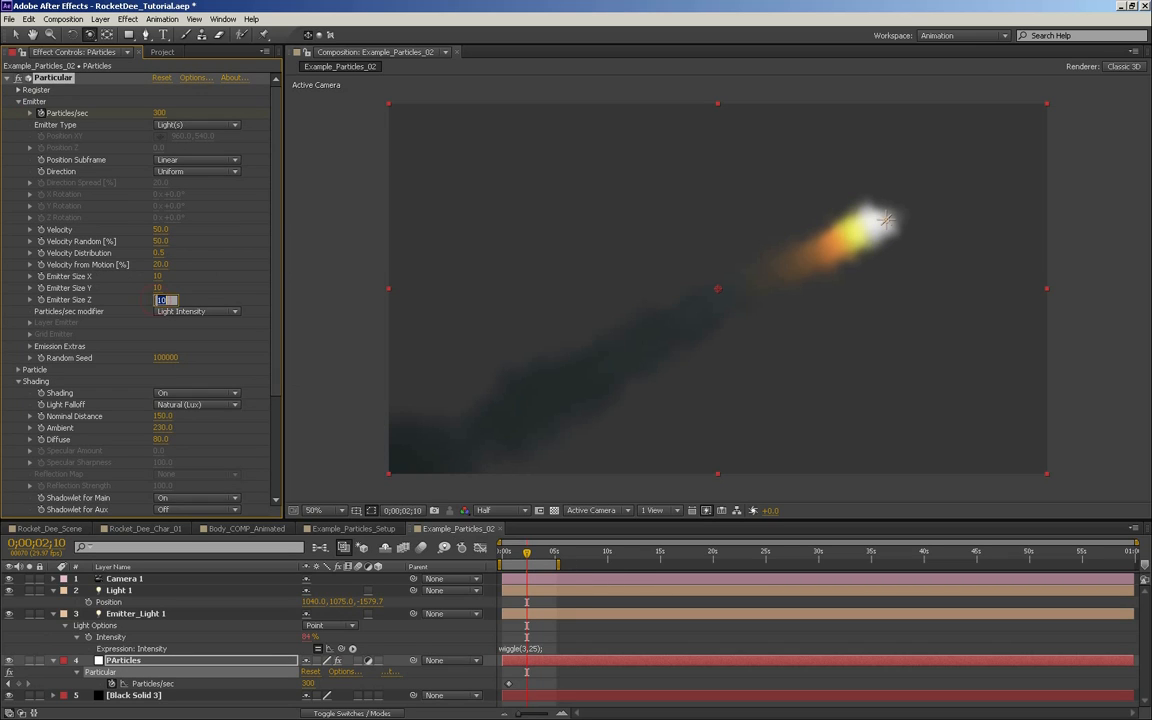
{"action": "type", "text": "5"}
{"action": "left_click", "coordinate": [158, 289]}
{"action": "key", "text": "shift+Tab"}
{"action": "key", "text": "Return"}
Preview the trail and scrub between 0;00;03;09 and 0;00;03;27 to examine how the lights affect the smoke
{"action": "key", "text": "KP_0"}
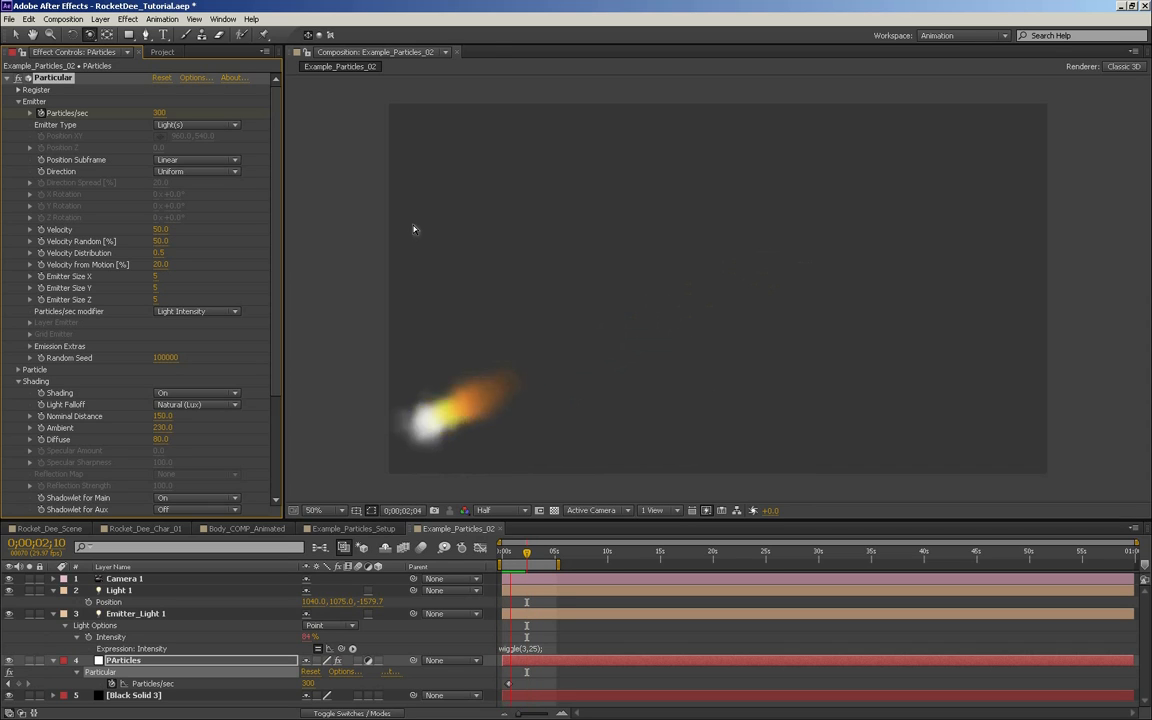
{"action": "key", "text": "space"}
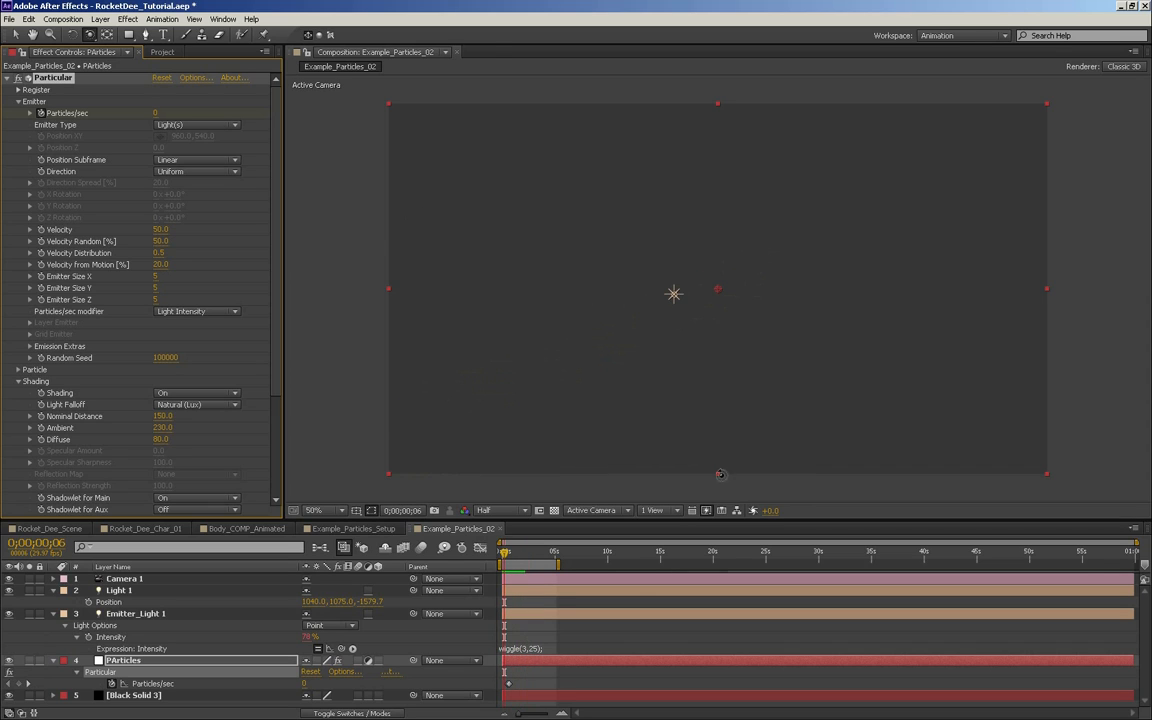
{"action": "left_click_drag", "start_coordinate": [506, 551], "coordinate": [538, 553]}
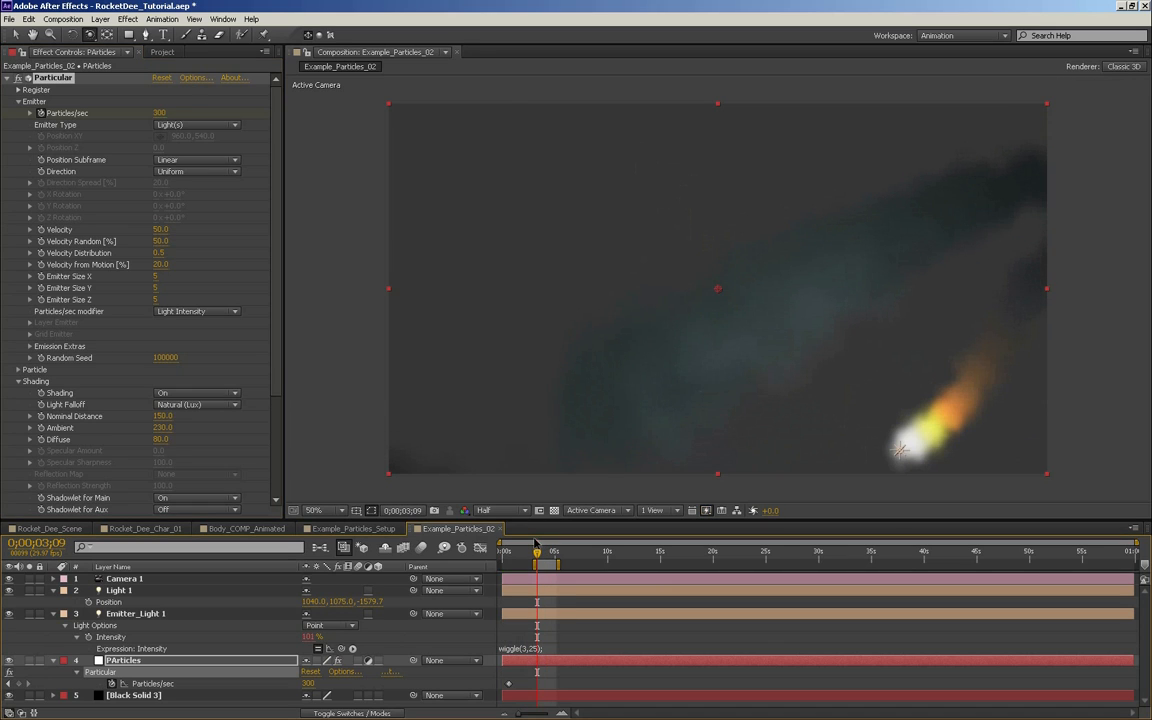
{"action": "key", "text": "space"}
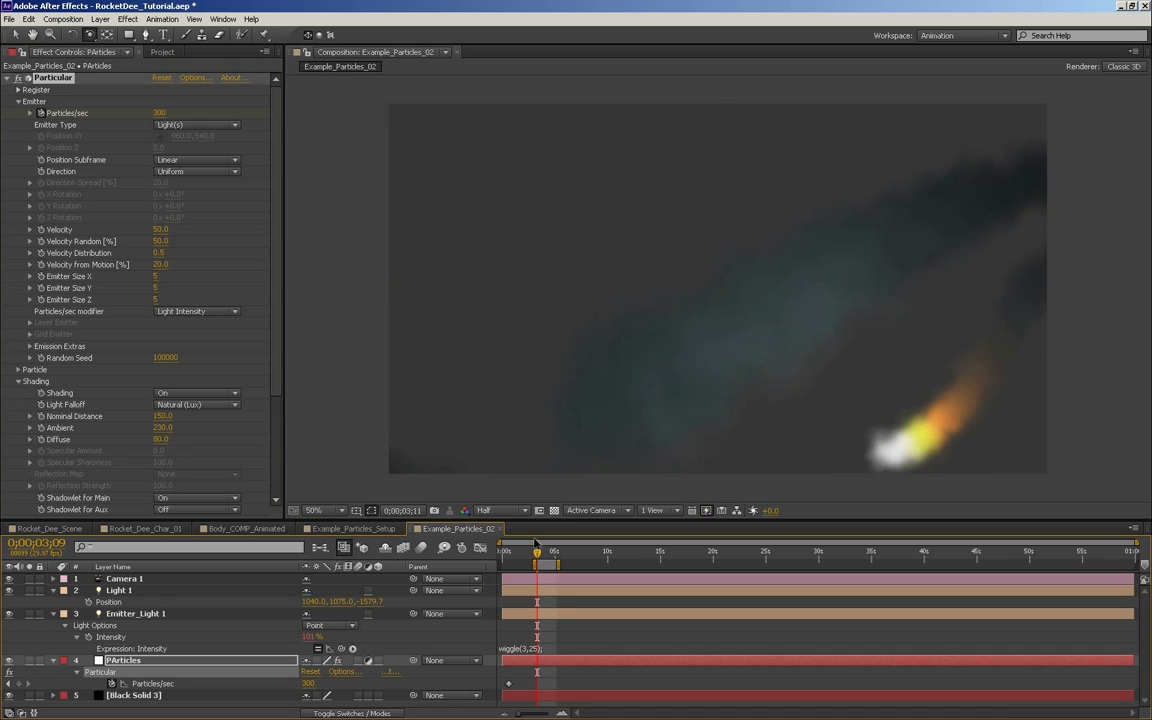
{"action": "key", "text": "space"}
{"action": "key", "text": "space"}
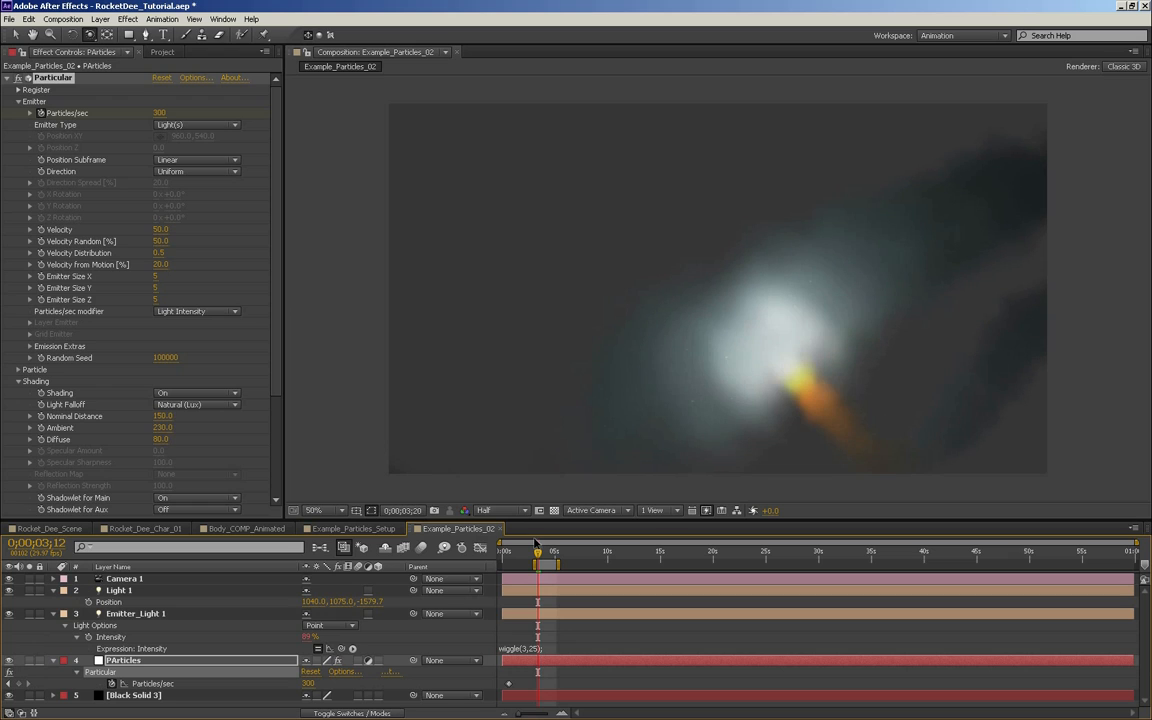
{"action": "key", "text": "space"}
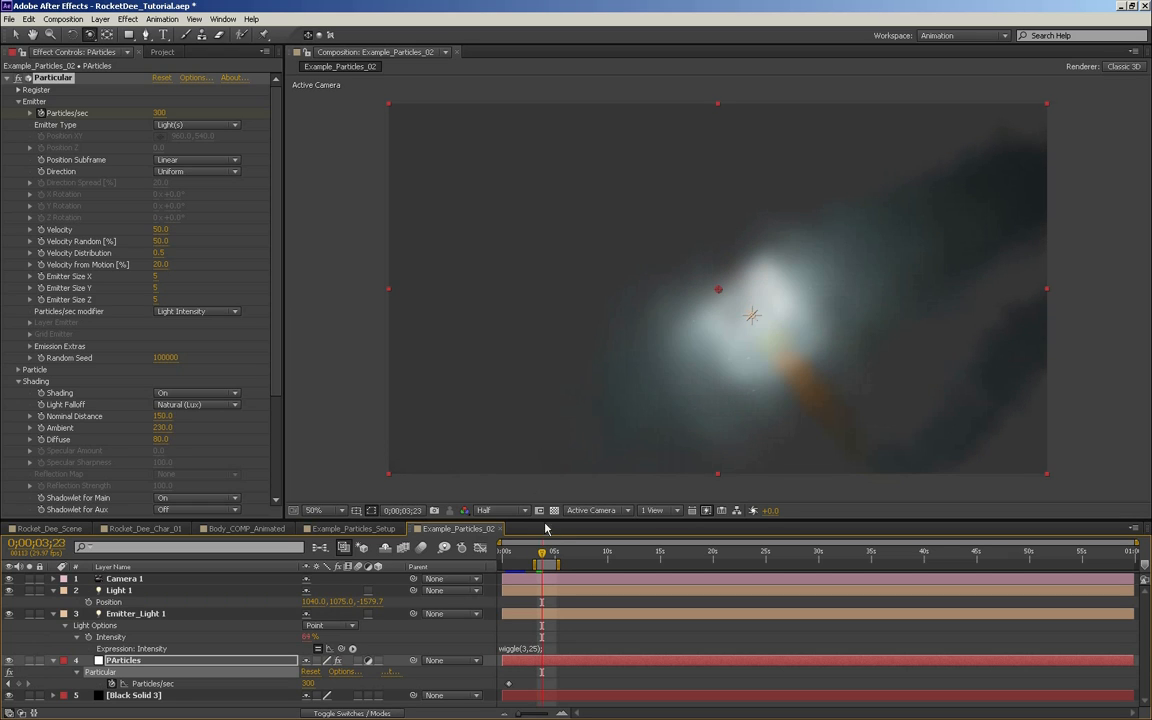
{"action": "key", "text": "space"}
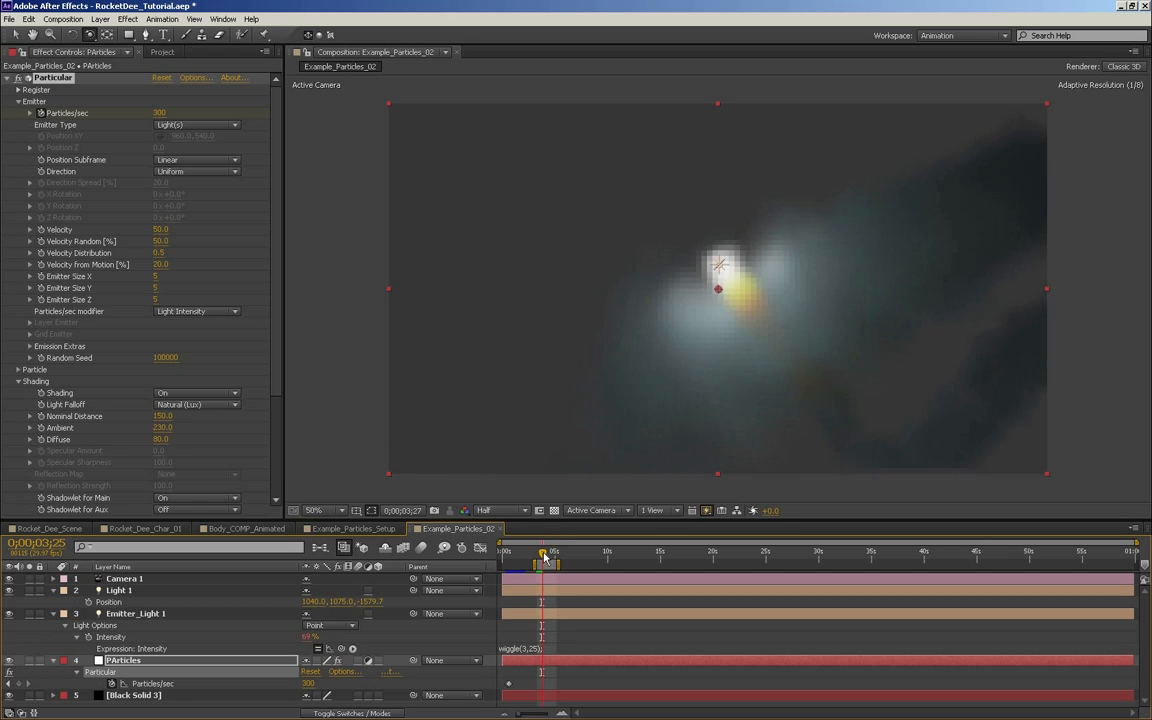
{"action": "key", "text": "space"}
{"action": "left_click_drag", "start_coordinate": [545, 558], "coordinate": [545, 558]}
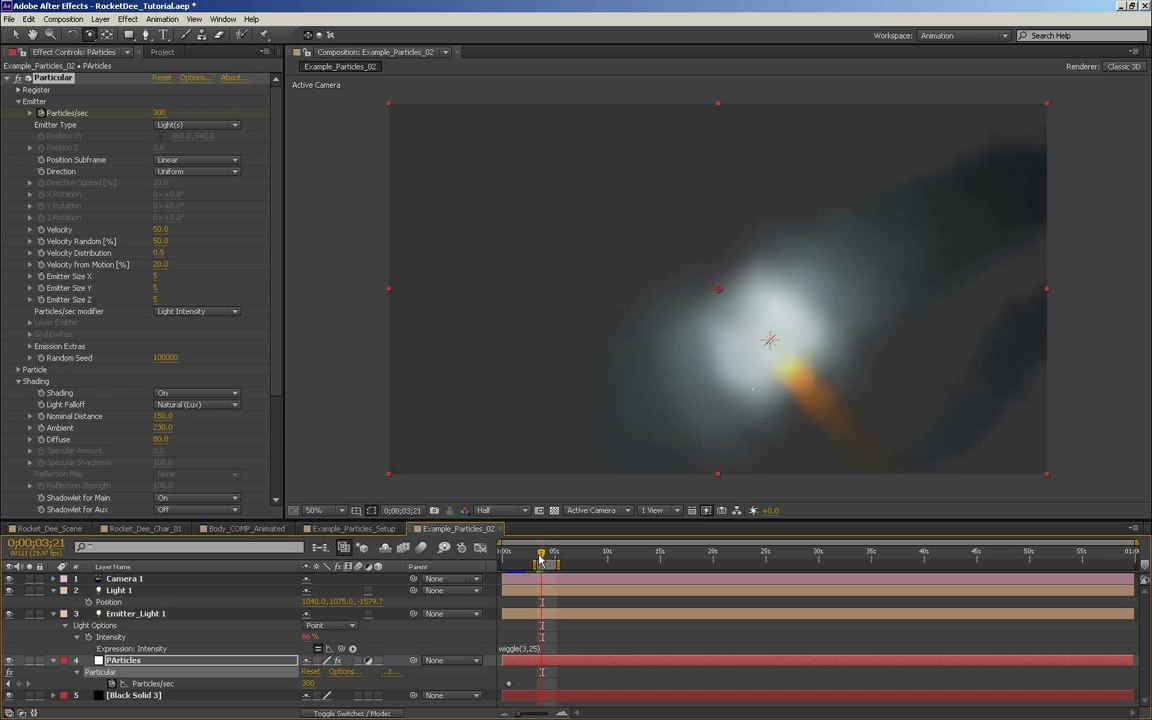
Change the color of Emitter_Light 1 to a warm pale yellow, FFE899
{"action": "left_click", "coordinate": [136, 613]}
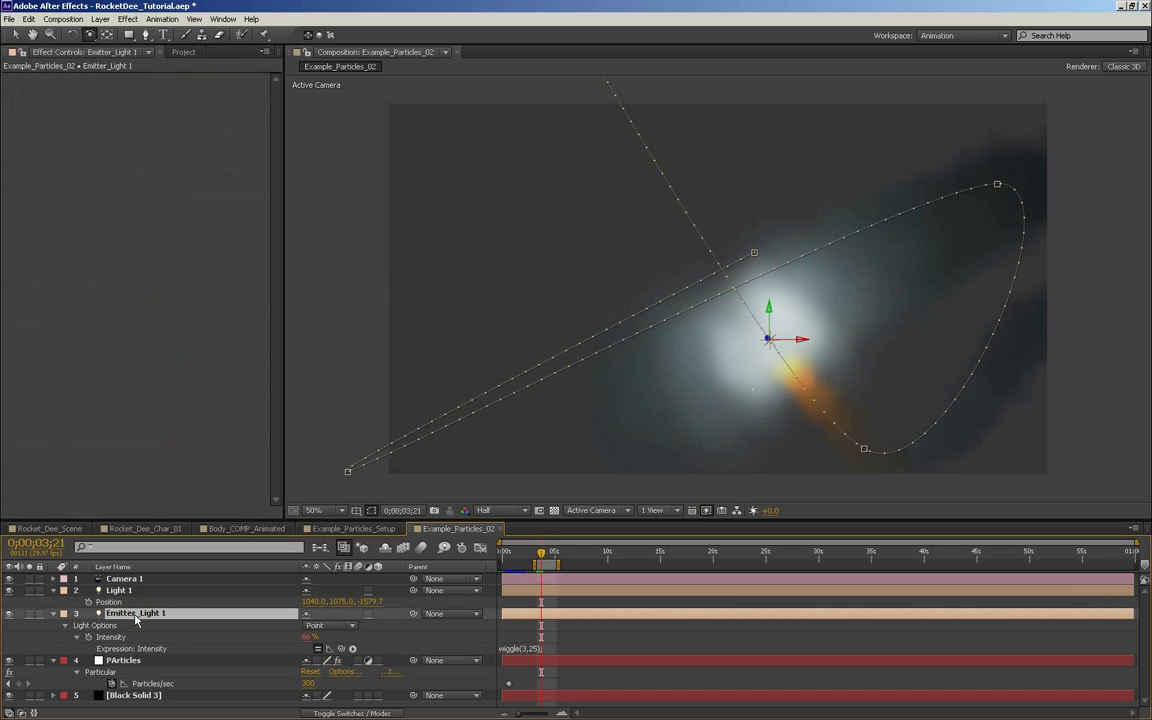
{"action": "double_click", "coordinate": [136, 613]}
{"action": "left_click", "coordinate": [427, 210]}
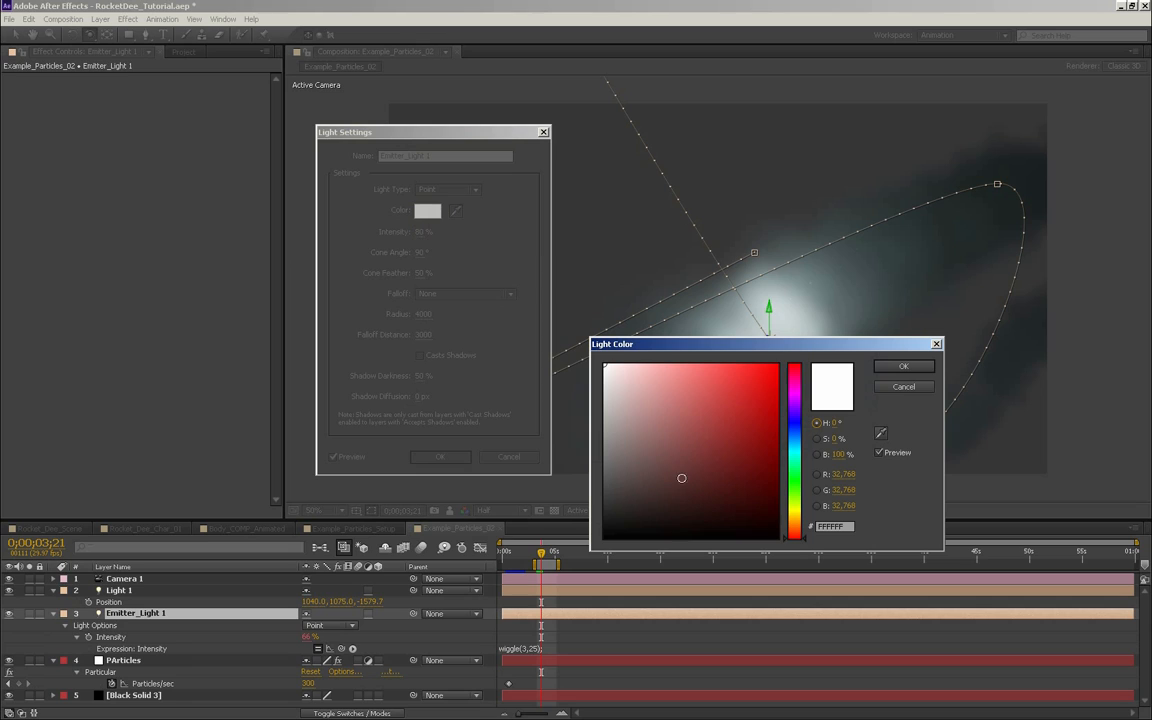
{"action": "left_click", "coordinate": [791, 516]}
{"action": "left_click", "coordinate": [677, 380]}
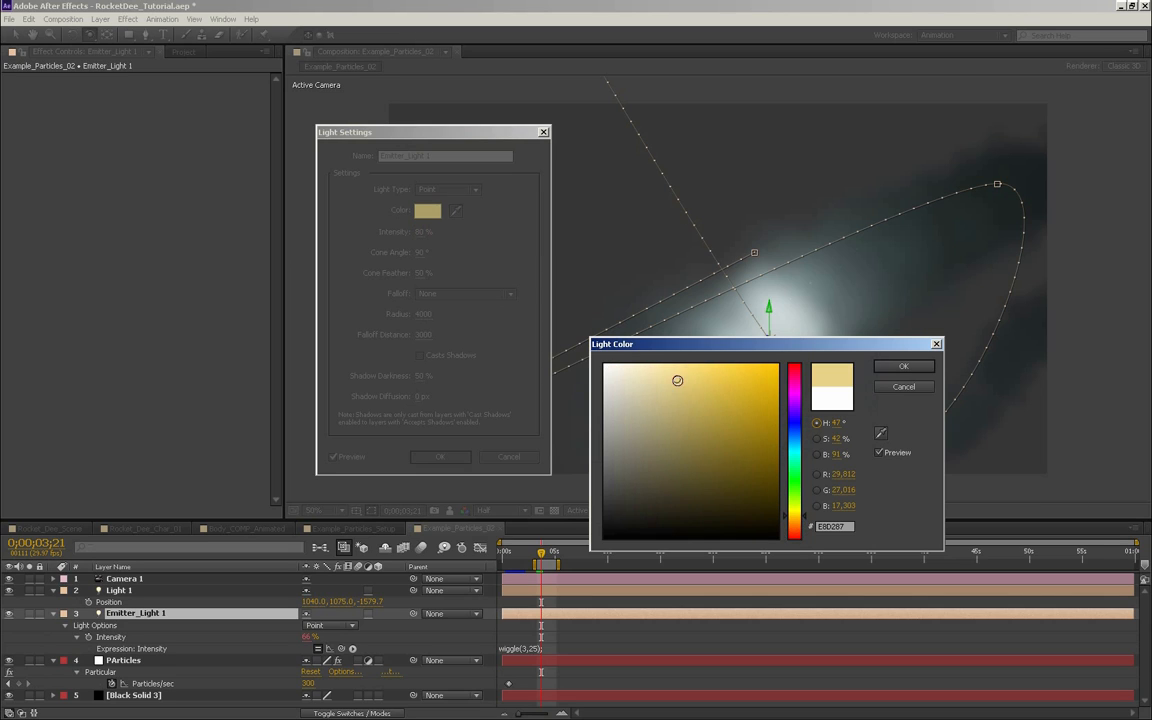
{"action": "left_click_drag", "start_coordinate": [677, 380], "coordinate": [673, 363]}
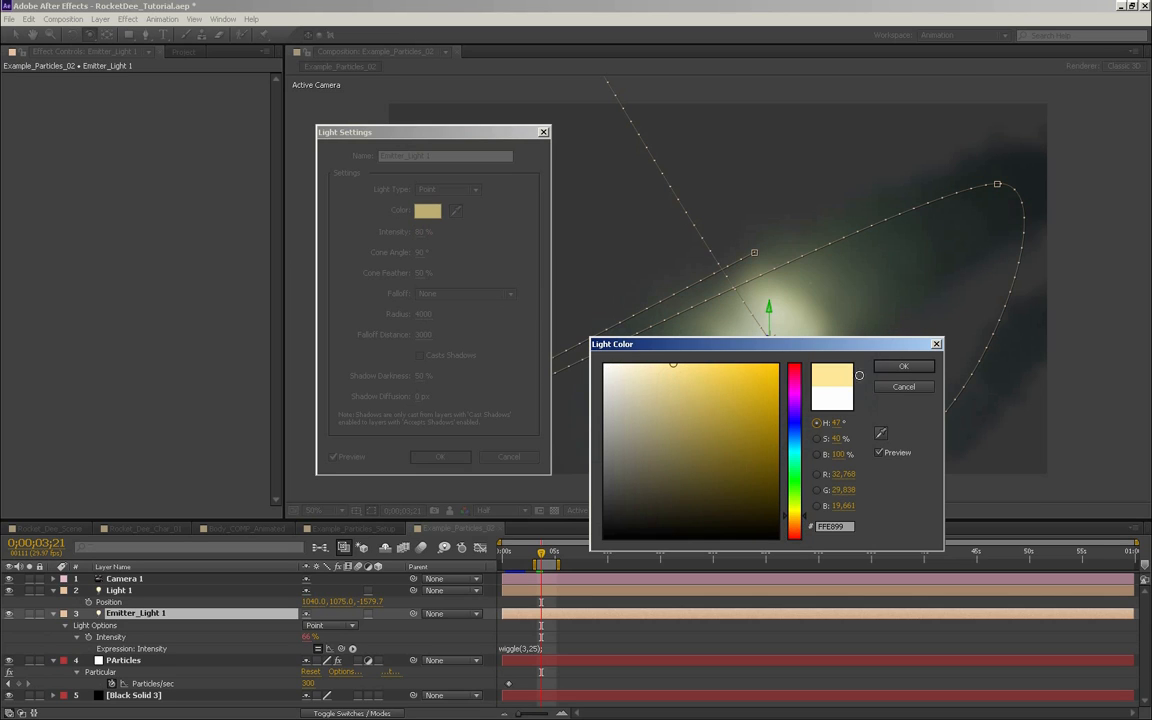
{"action": "left_click", "coordinate": [898, 366]}
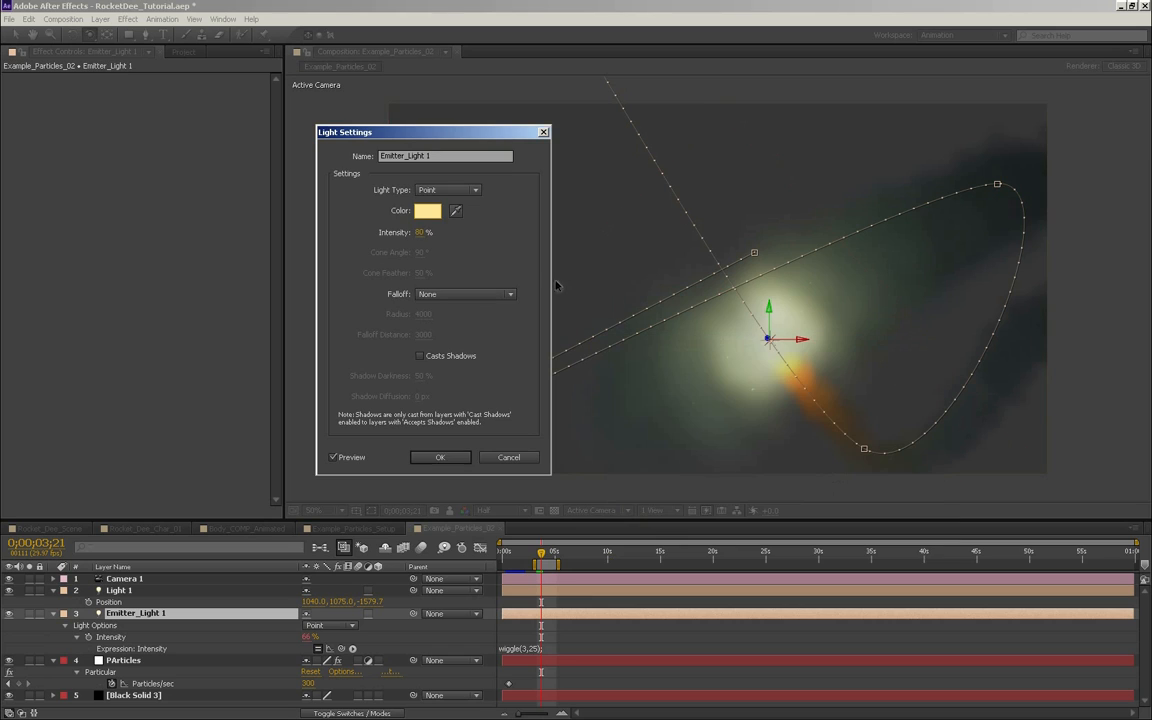
{"action": "left_click", "coordinate": [441, 458]}
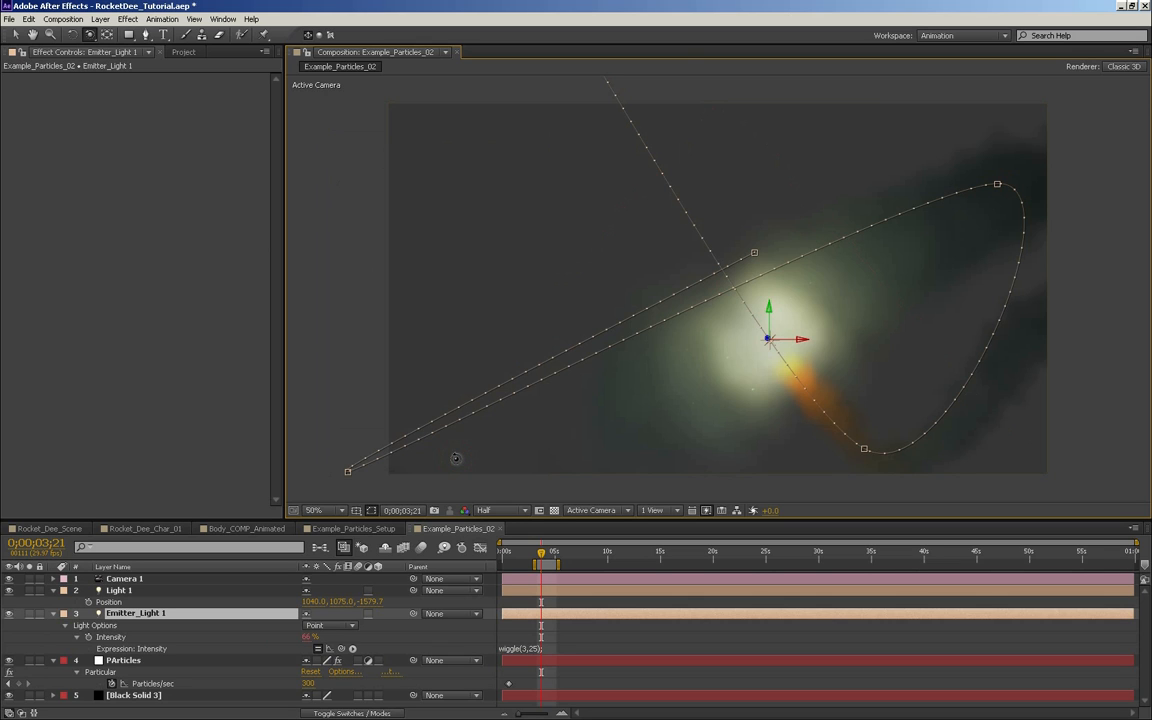
Scrub to 0;00;04;03, collapse Particular's Shading settings and duplicate the PArticles layer
{"action": "mouse_move", "coordinate": [545, 555]}
{"action": "left_mouse_down"}
{"action": "mouse_move", "coordinate": [518, 555]}
{"action": "mouse_move", "coordinate": [551, 555]}
{"action": "left_mouse_up"}
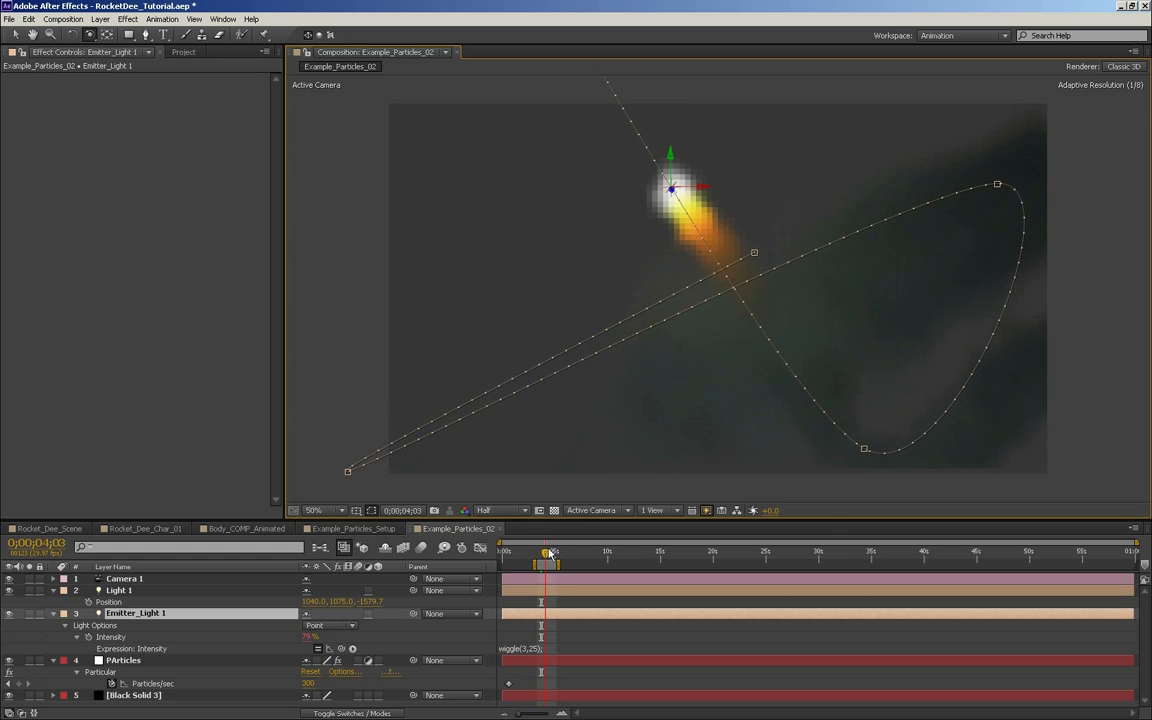
{"action": "left_click", "coordinate": [145, 660]}
{"action": "left_click", "coordinate": [19, 383]}
{"action": "left_click", "coordinate": [19, 404]}
{"action": "scroll", "coordinate": [170, 340], "scroll_direction": "down", "scroll_amount": 3}
{"action": "left_click", "coordinate": [188, 303]}
{"action": "left_click", "coordinate": [180, 312]}
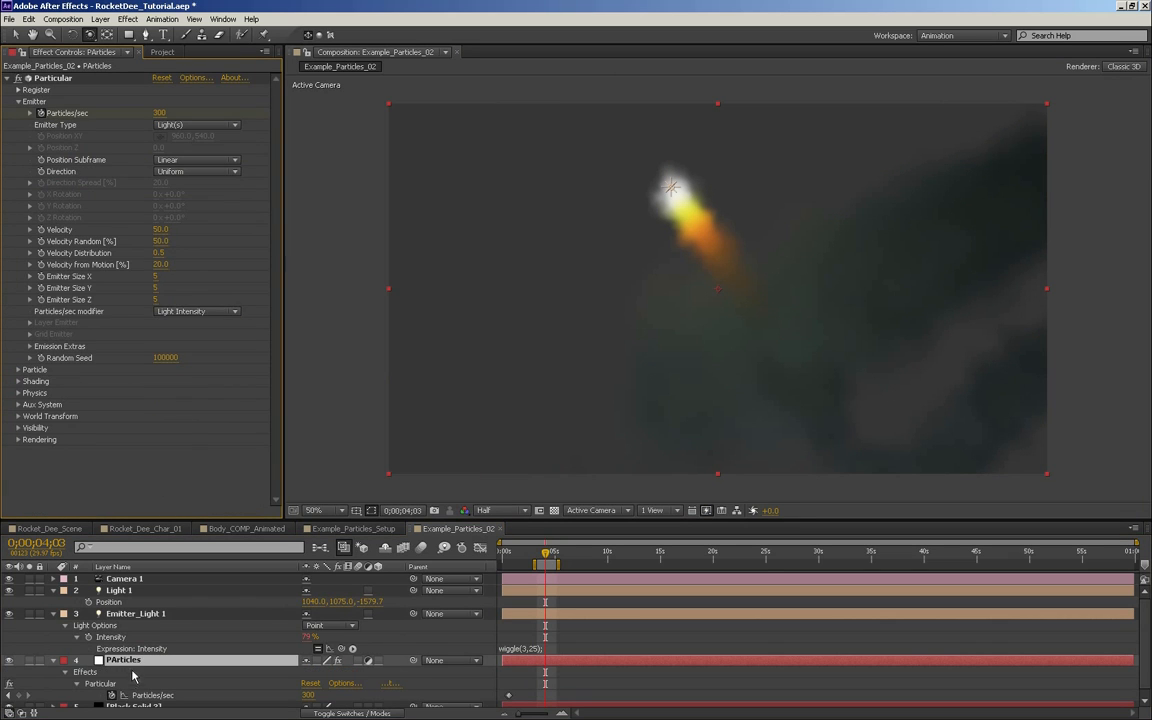
{"action": "left_click", "coordinate": [135, 614]}
{"action": "key", "text": "ctrl+Down"}
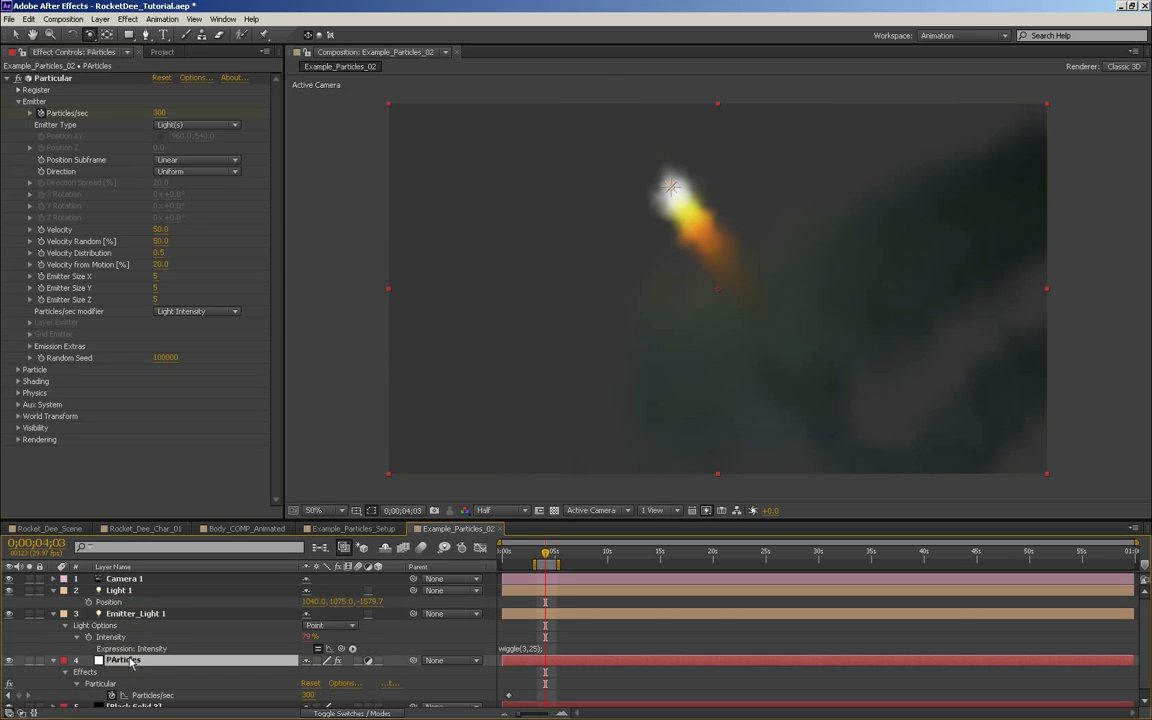
{"action": "key", "text": "ctrl+d"}
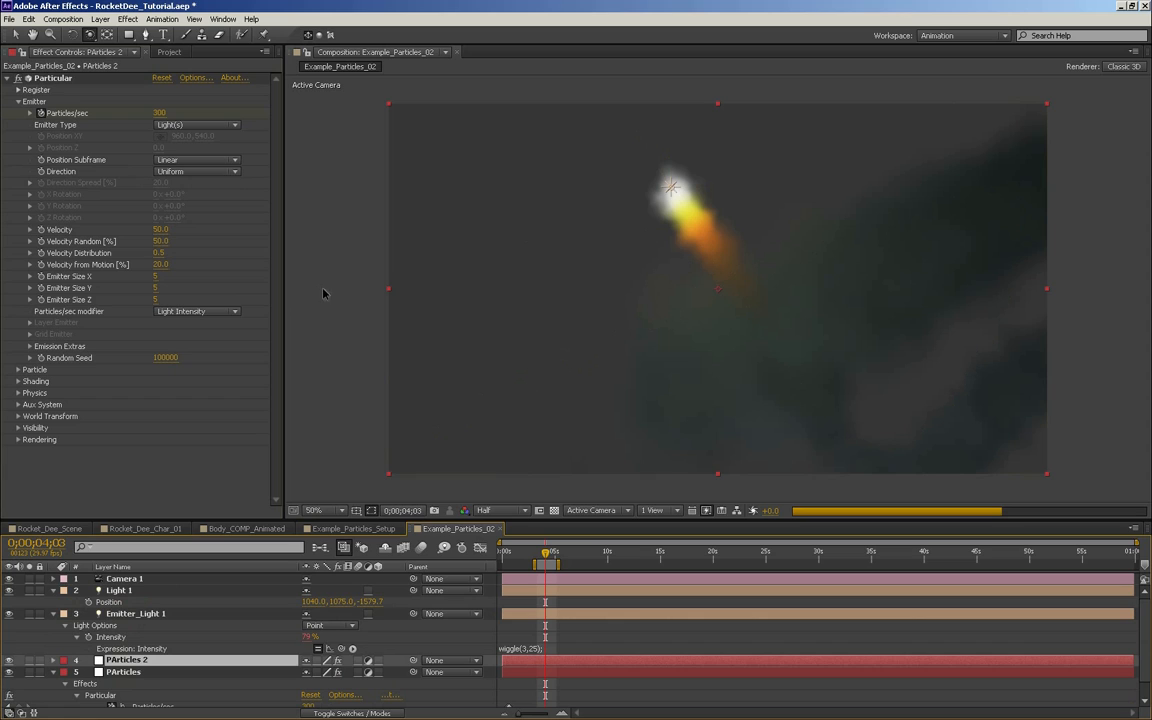
Lower the composition's preview resolution to Quarter and open the duplicated particle layer in its own viewer
{"action": "left_click", "coordinate": [510, 511]}
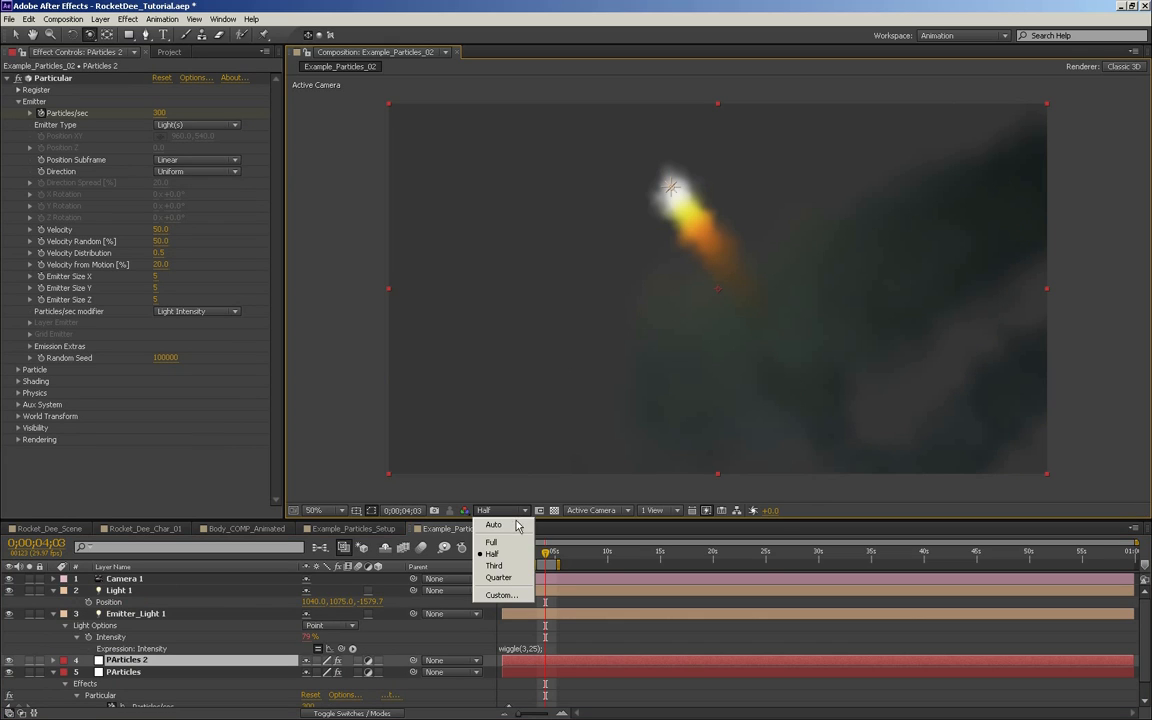
{"action": "left_click", "coordinate": [494, 578]}
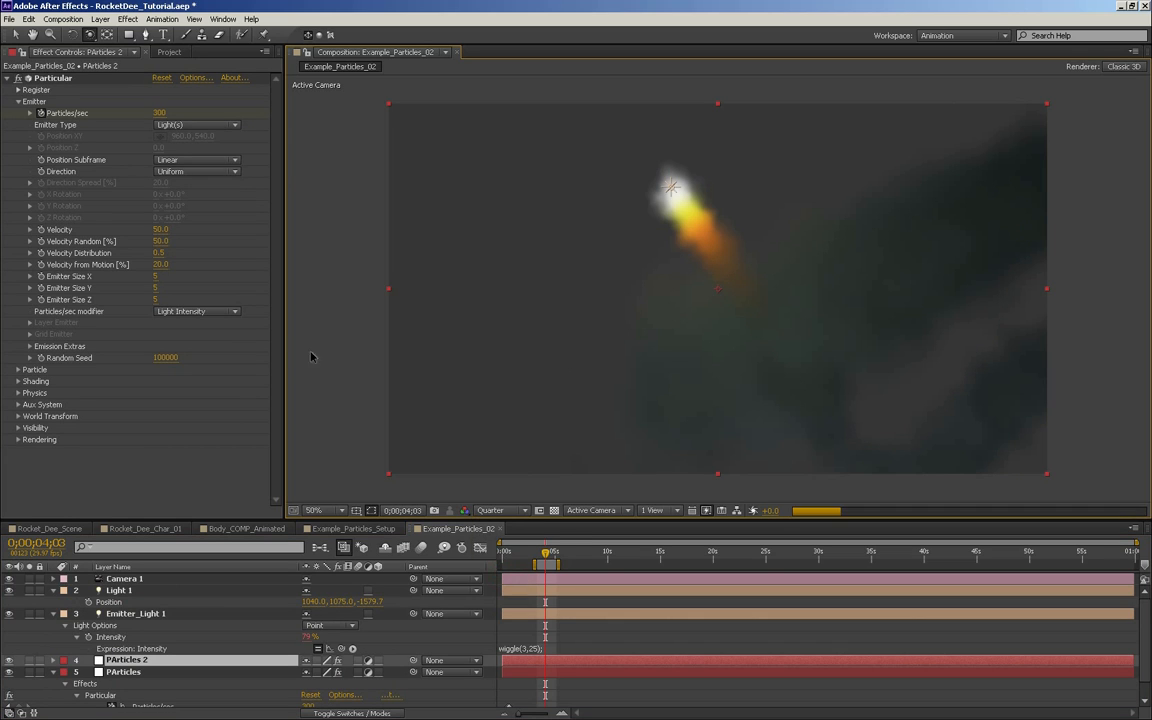
{"action": "double_click", "coordinate": [127, 661]}
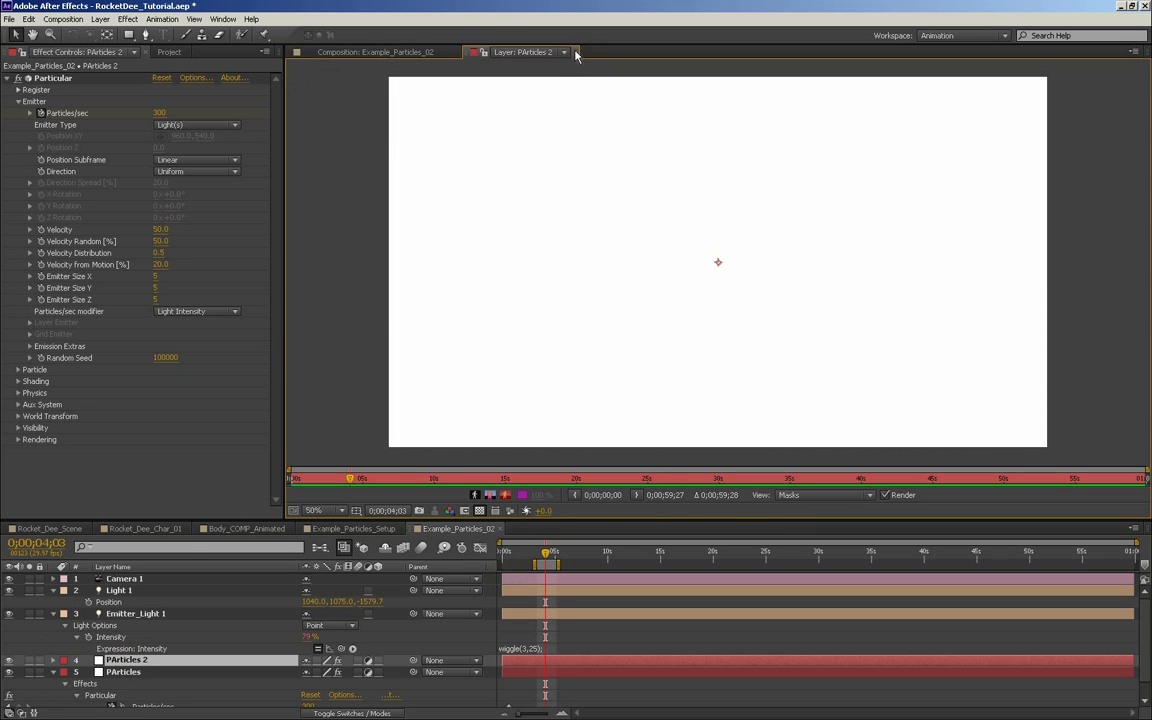
Close the separate layer viewer and set PArticles 2's Particles/sec to 50 and Velocity to 100
{"action": "left_click", "coordinate": [576, 53]}
{"action": "left_click", "coordinate": [125, 662]}
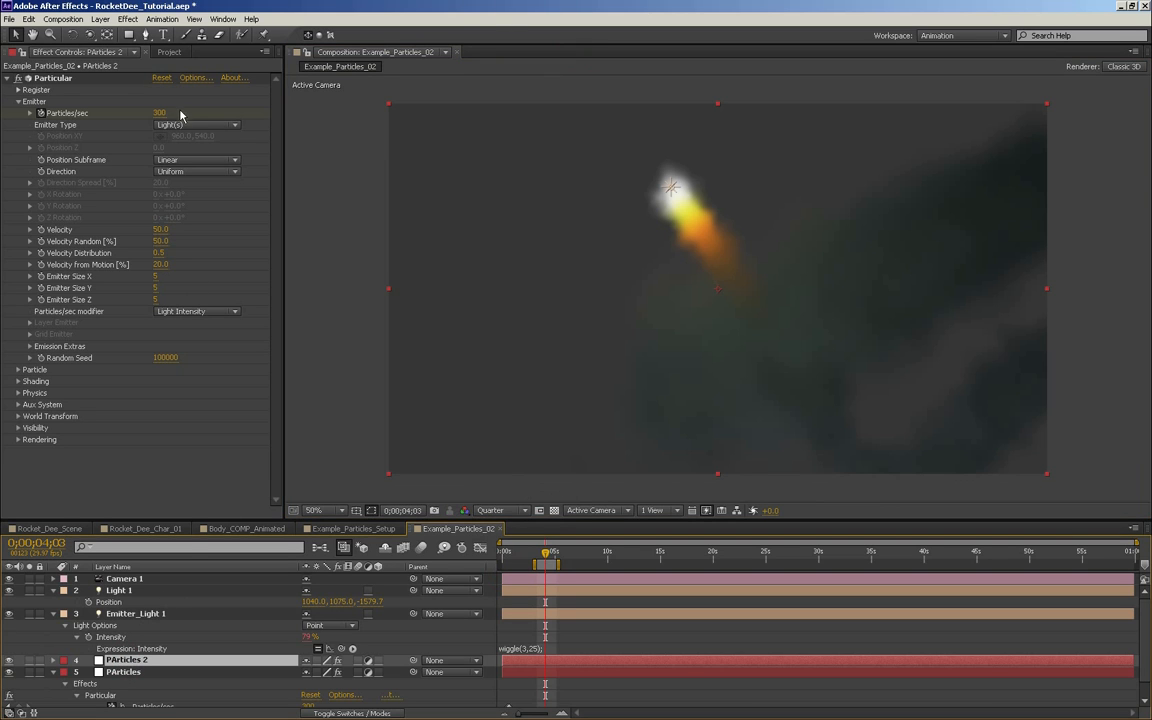
{"action": "left_click", "coordinate": [160, 114]}
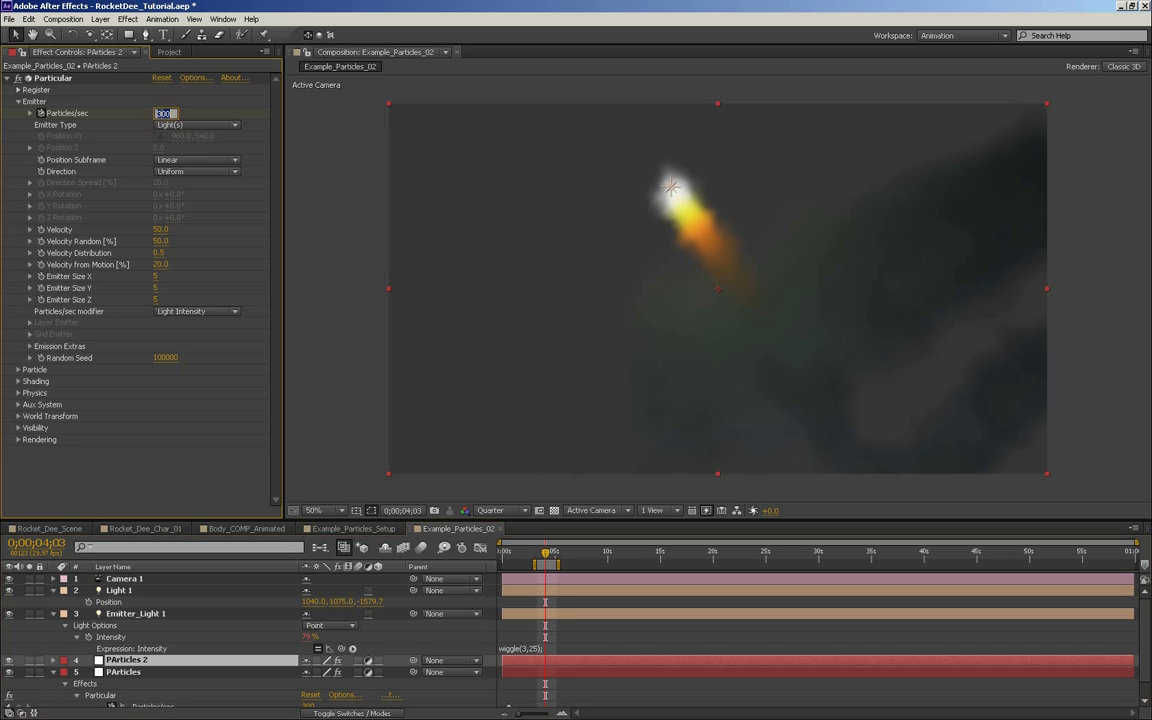
{"action": "left_click", "coordinate": [118, 168]}
{"action": "left_click", "coordinate": [160, 230]}
{"action": "type", "text": "100"}
{"action": "left_click", "coordinate": [84, 282]}
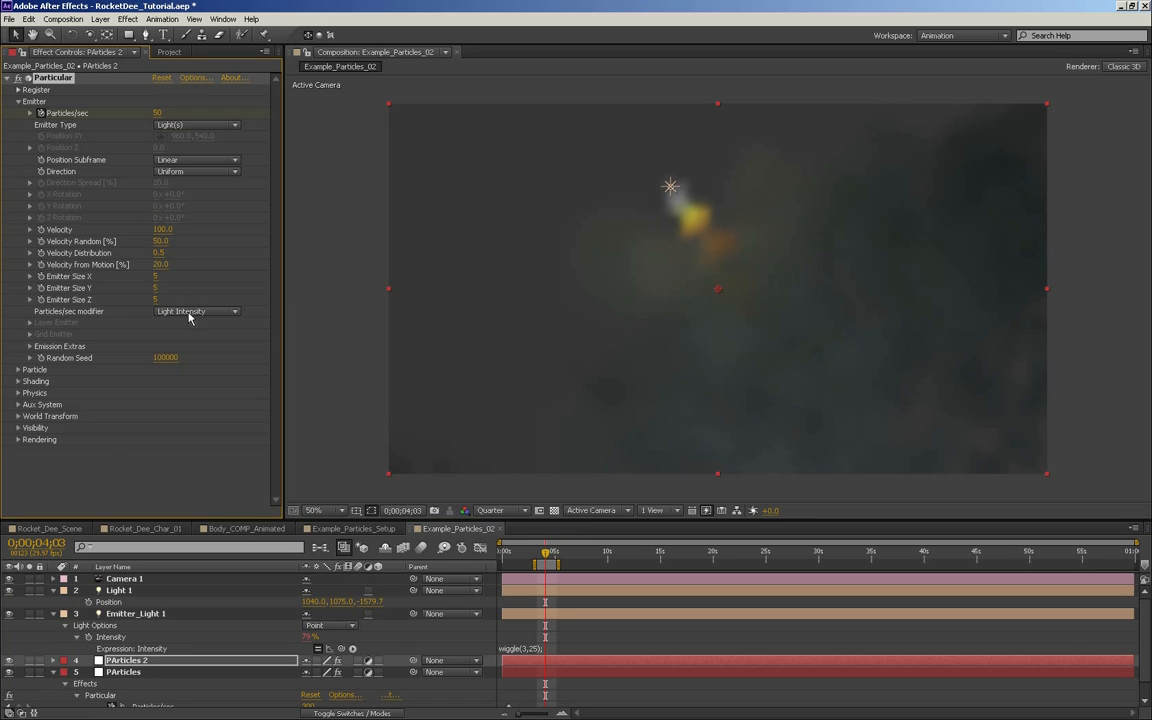
Change the duplicated layer's particle type to Streaklet and set its Life to 0.5 seconds
{"action": "left_click", "coordinate": [18, 370]}
{"action": "scroll", "coordinate": [19, 373], "scroll_direction": "down", "scroll_amount": 5}
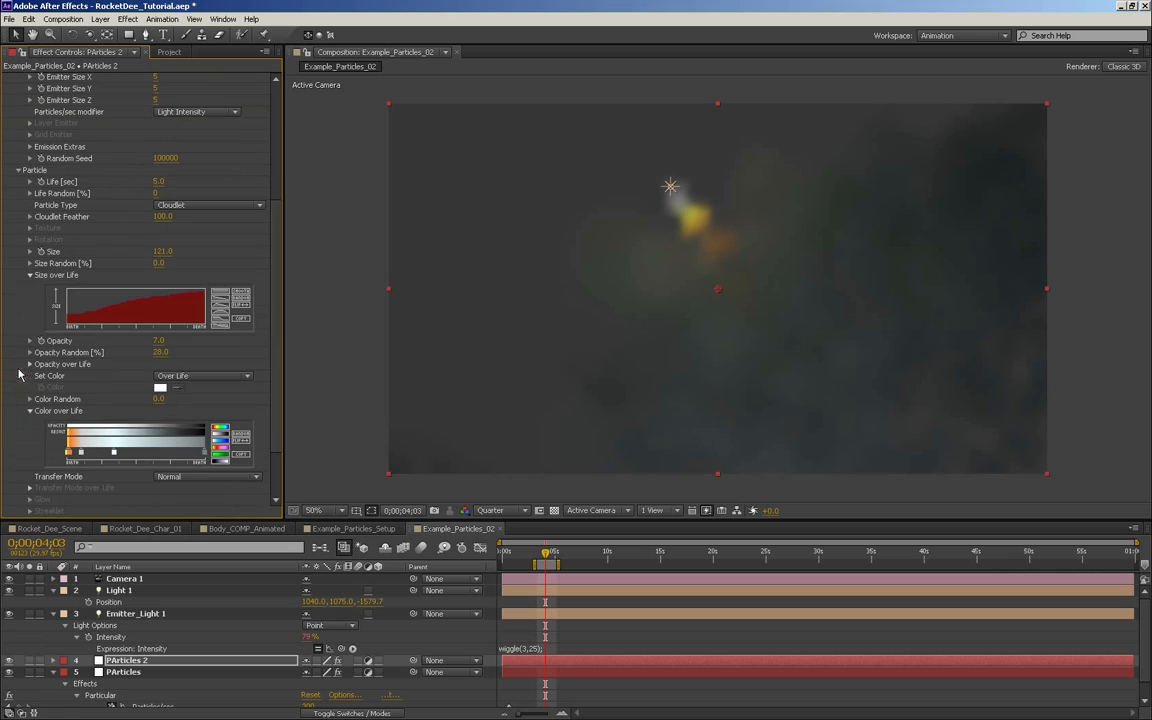
{"action": "left_click", "coordinate": [160, 204]}
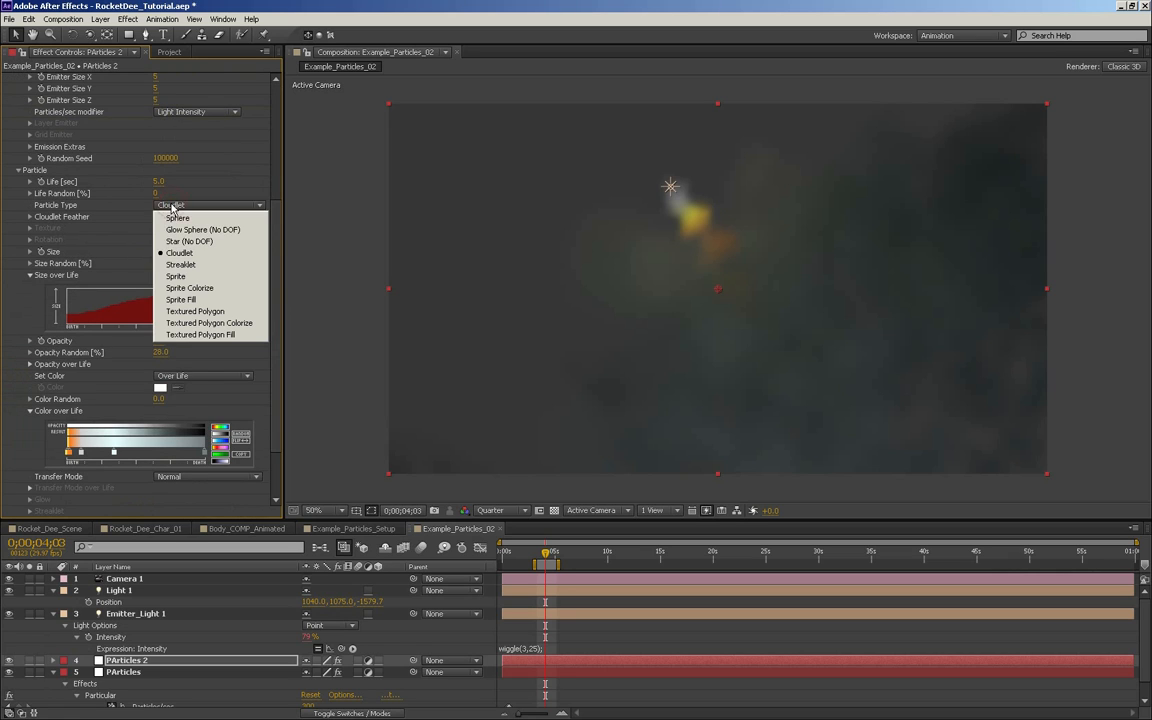
{"action": "left_click", "coordinate": [218, 264]}
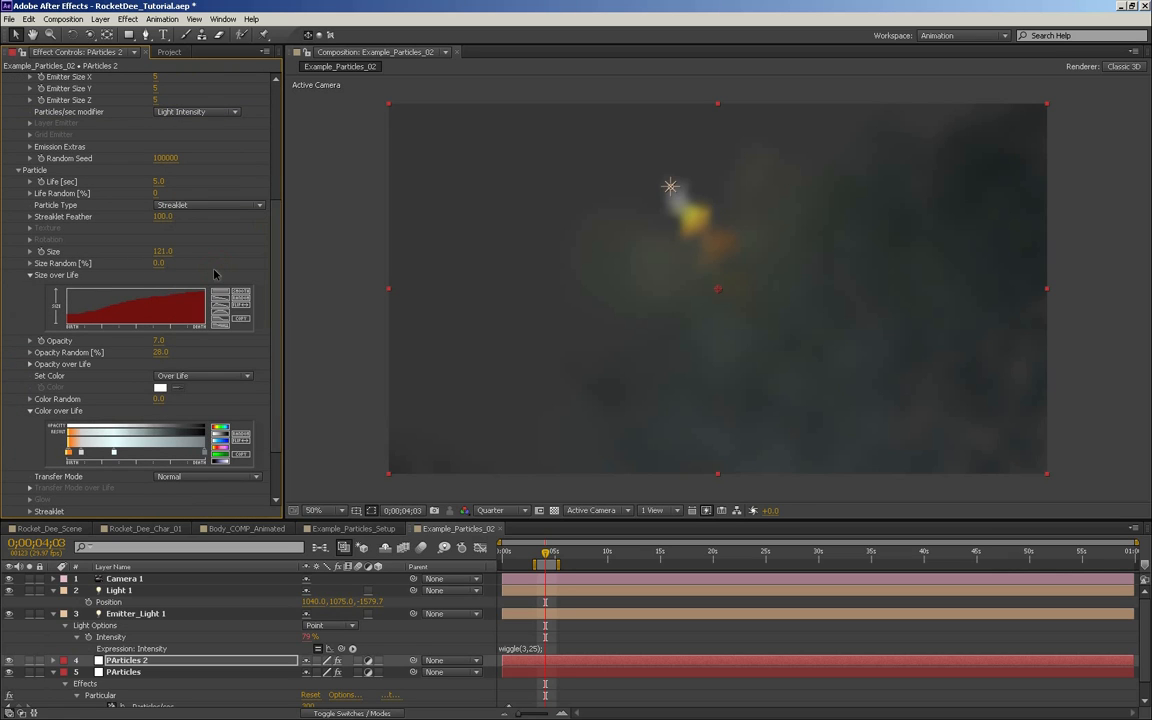
{"action": "left_click", "coordinate": [159, 183]}
{"action": "type", "text": "1.5"}
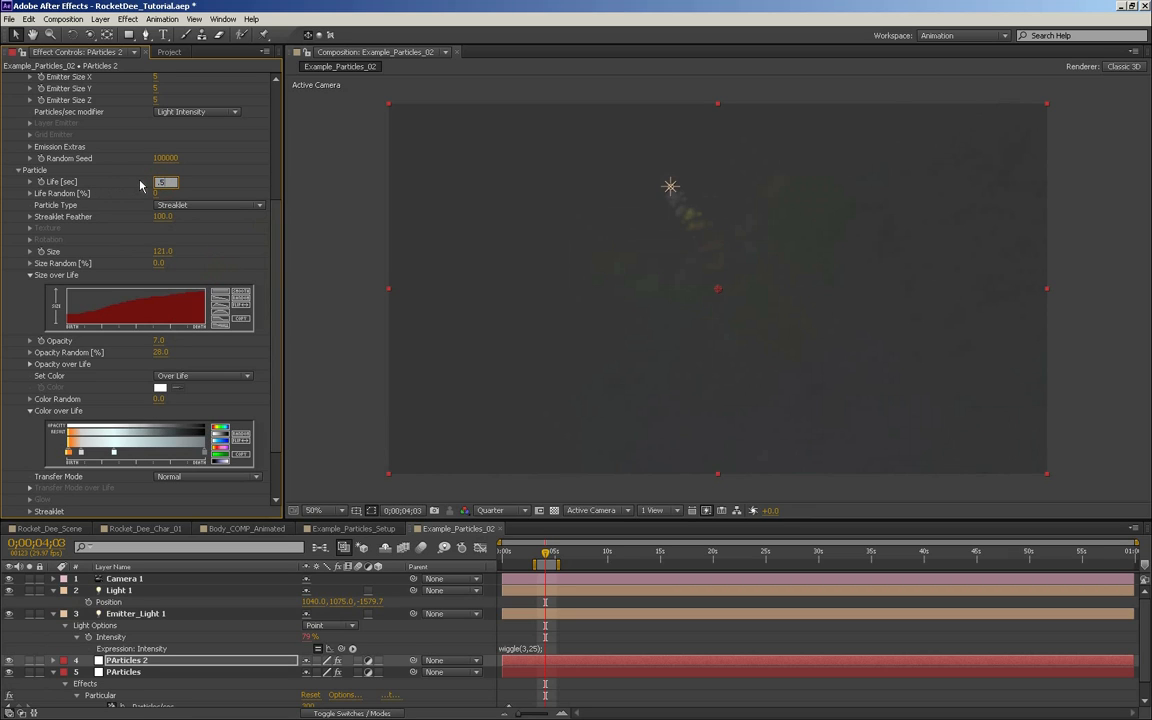
{"action": "key", "text": "Return"}
Apply the rise-and-fall preset to the Size over Life curve and set the particle Size to 5
{"action": "scroll", "coordinate": [276, 292], "scroll_direction": "up", "scroll_amount": 3}
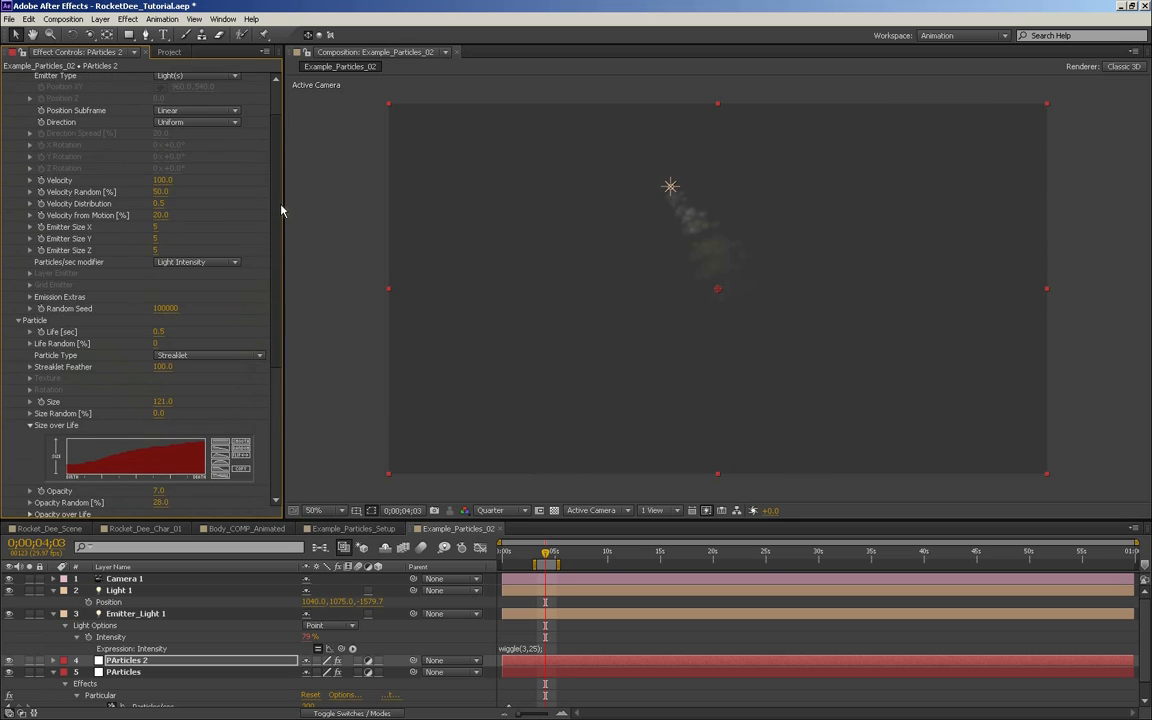
{"action": "scroll", "coordinate": [230, 290], "scroll_direction": "down", "scroll_amount": 2}
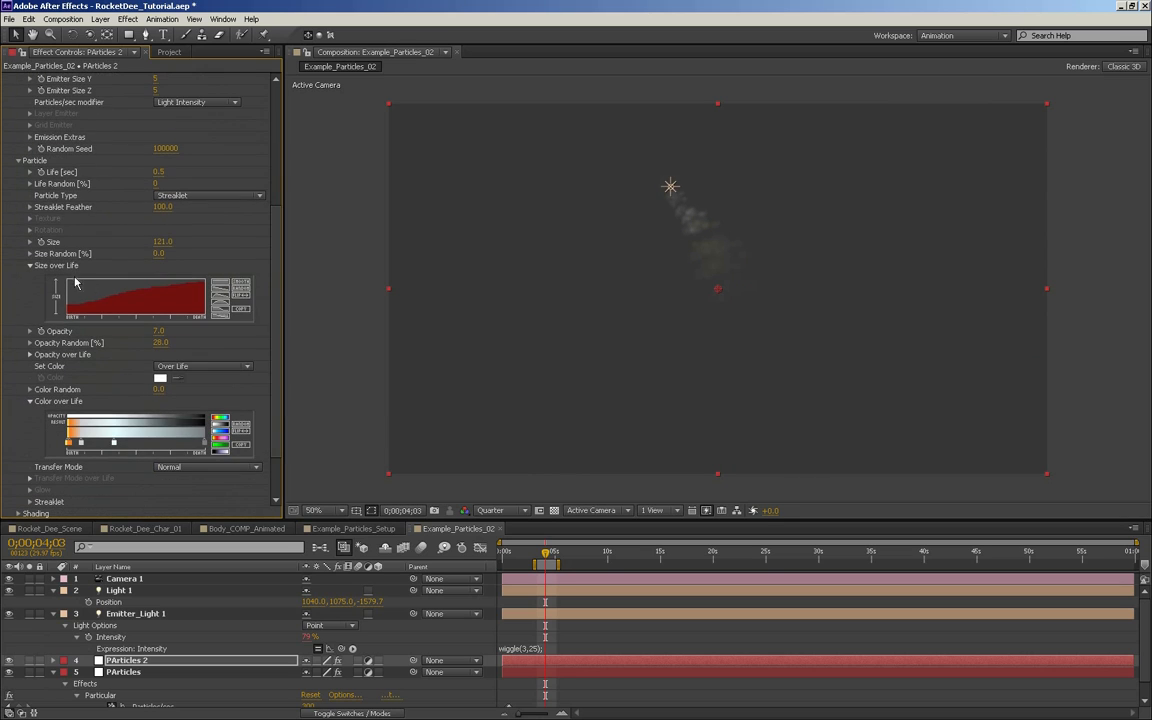
{"action": "left_click", "coordinate": [220, 298]}
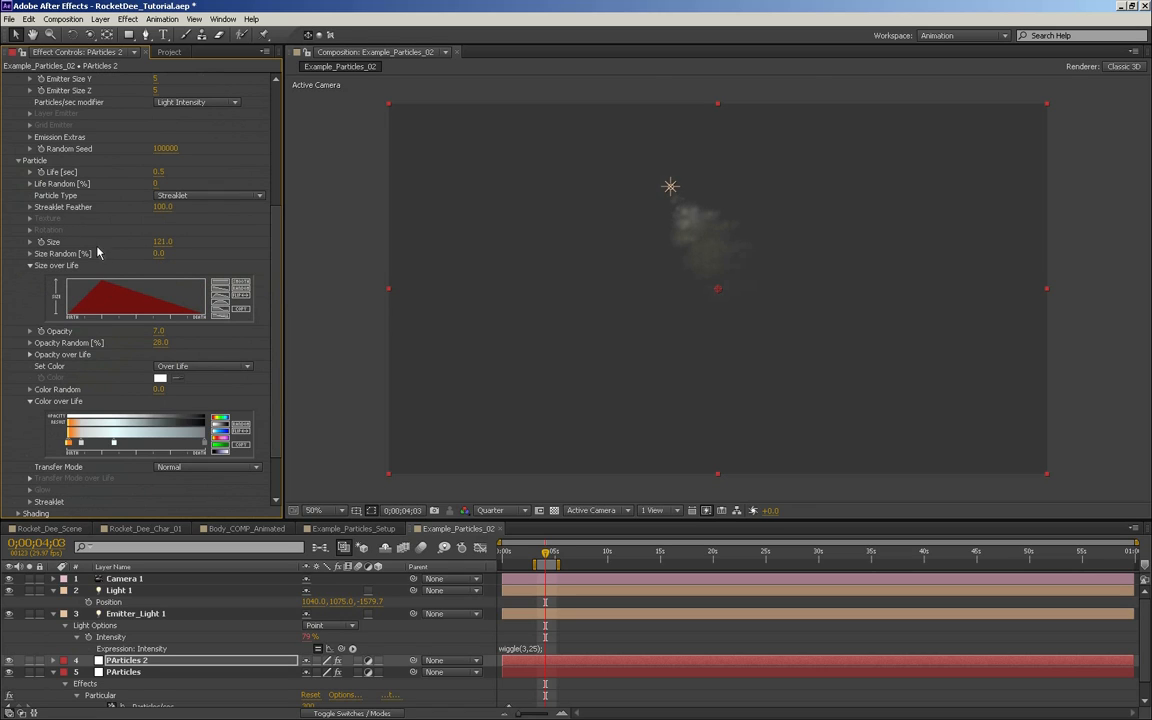
{"action": "left_click", "coordinate": [161, 242]}
{"action": "type", "text": "5"}
{"action": "key", "text": "Return"}
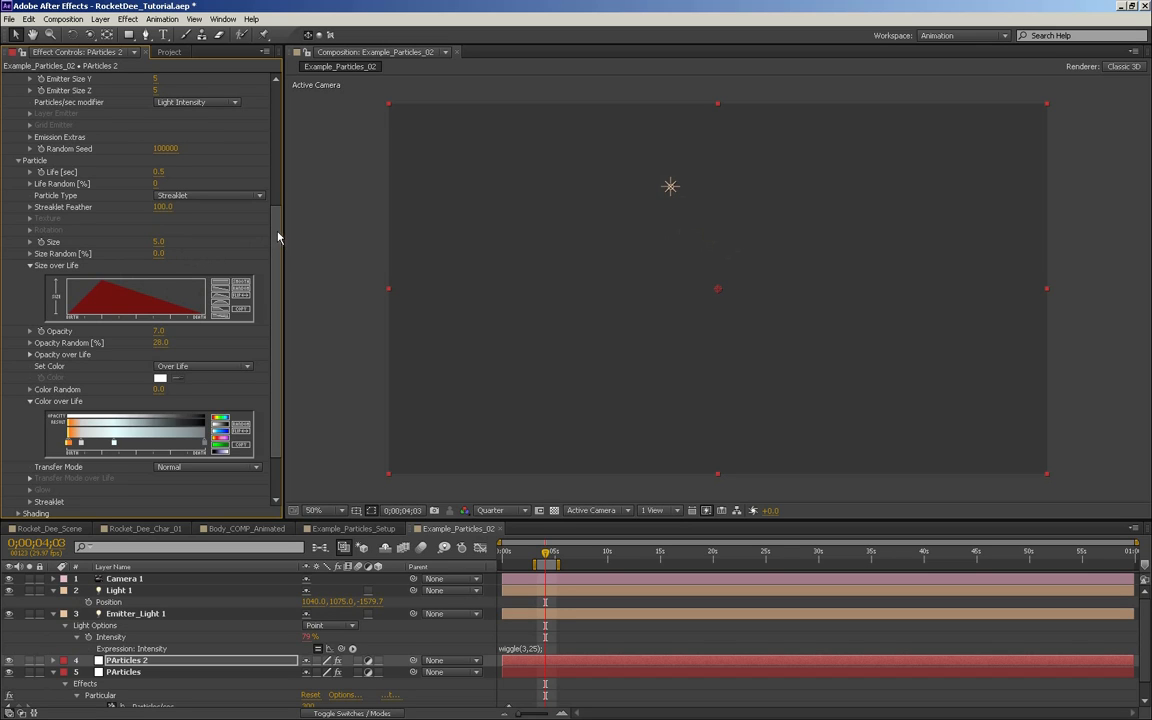
Set the streaklet particles' Opacity Random to 0 and Opacity to 100
{"action": "scroll", "coordinate": [249, 200], "scroll_direction": "up", "scroll_amount": 2}
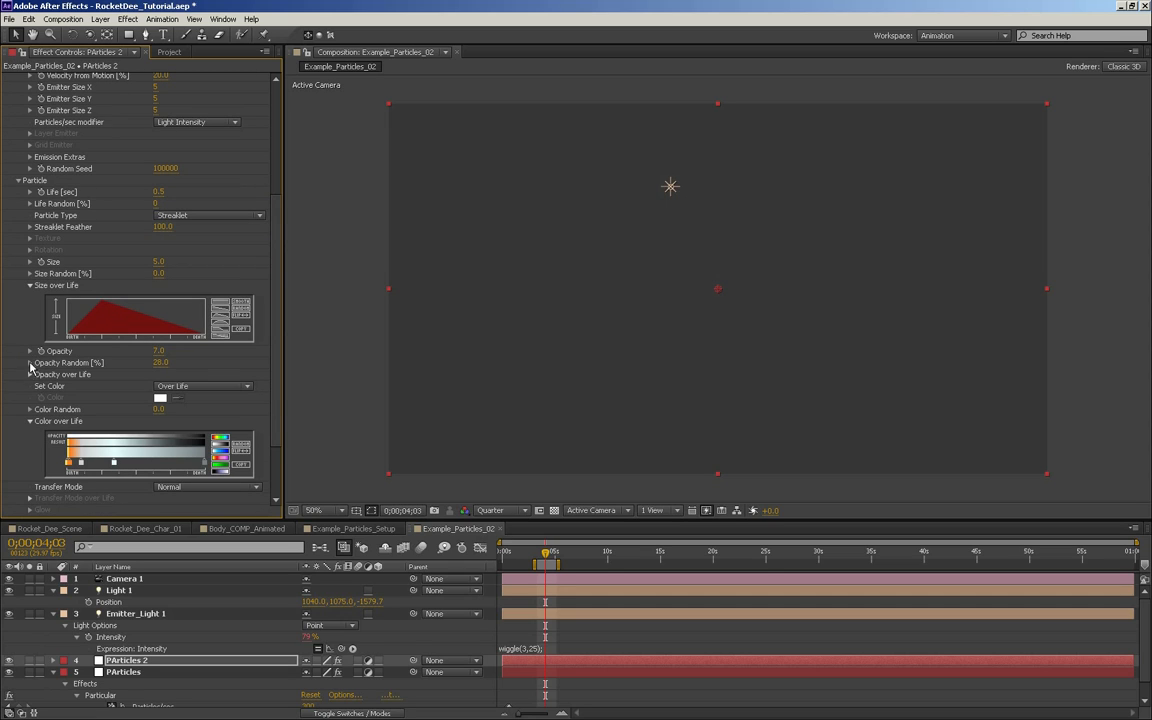
{"action": "left_click", "coordinate": [30, 374]}
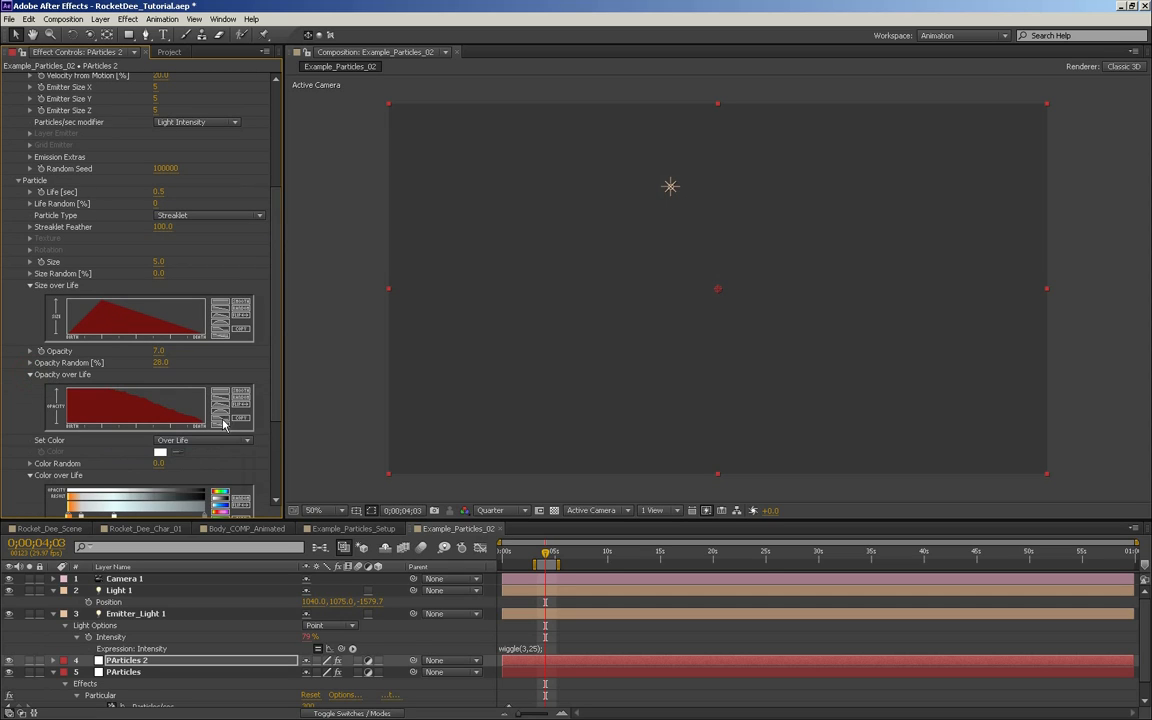
{"action": "left_click", "coordinate": [30, 374]}
{"action": "left_click", "coordinate": [160, 362]}
{"action": "type", "text": "0"}
{"action": "key", "text": "Return"}
{"action": "left_click", "coordinate": [160, 351]}
{"action": "type", "text": "100"}
{"action": "key", "text": "Return"}
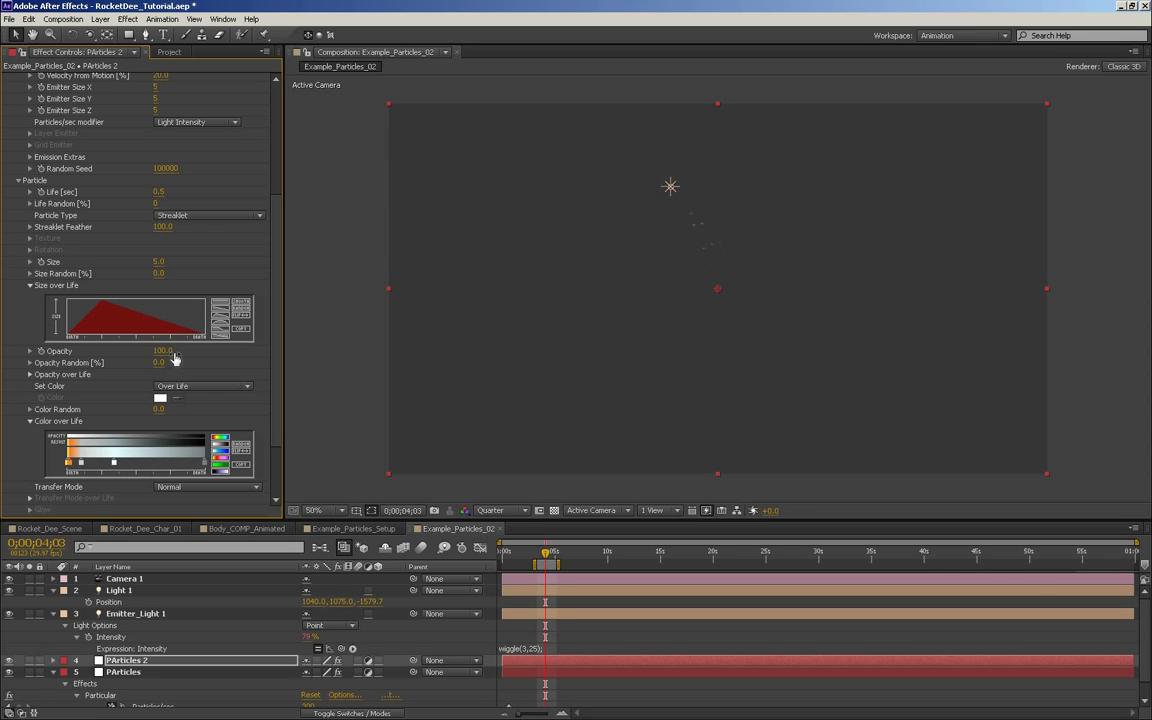
Set PArticles 2's Particles/sec to 100
{"action": "scroll", "coordinate": [276, 330], "scroll_direction": "up", "scroll_amount": 5}
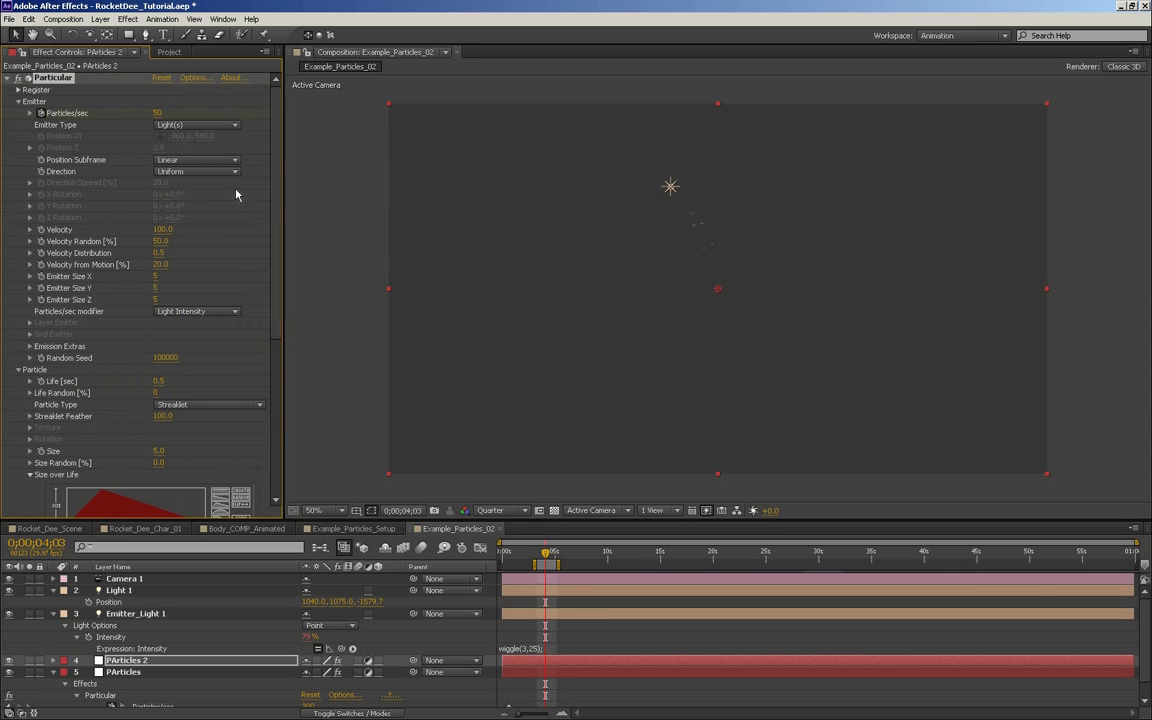
{"action": "left_click", "coordinate": [157, 115]}
{"action": "type", "text": "100"}
{"action": "key", "text": "Return"}
Reduce the Color over Life gradient to a yellow-to-orange ramp by moving the orange stop to the end of life
{"action": "left_click_drag", "start_coordinate": [279, 268], "coordinate": [279, 463]}
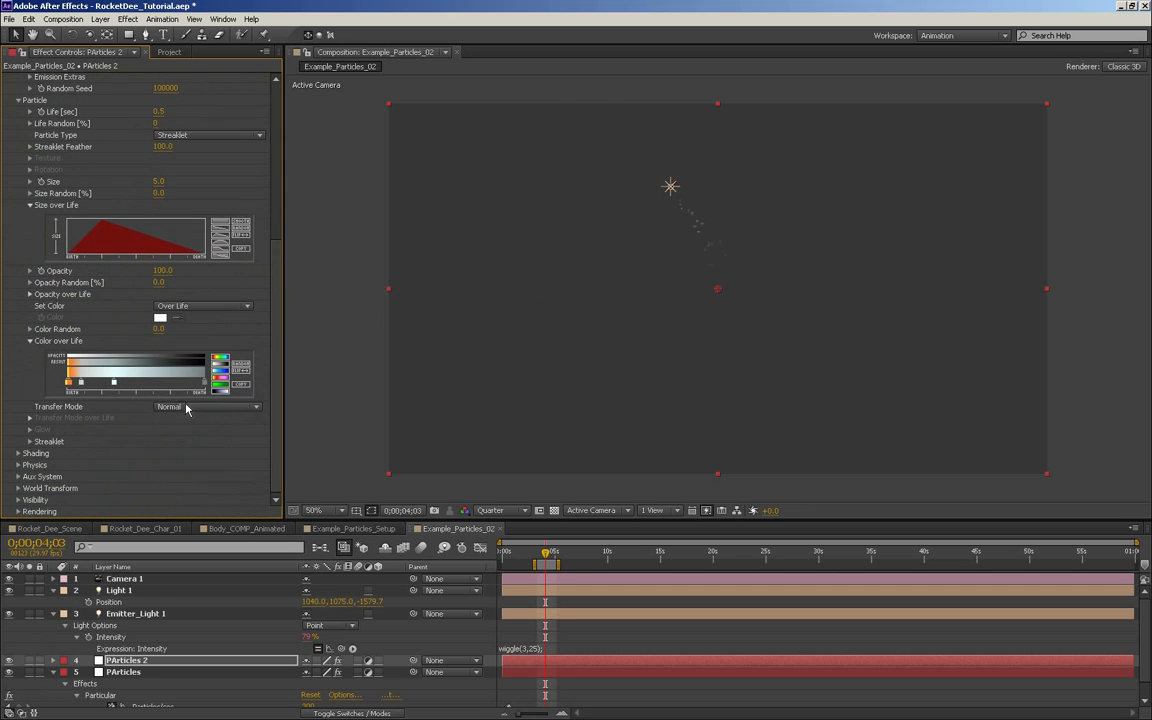
{"action": "left_click_drag", "start_coordinate": [115, 386], "coordinate": [208, 387]}
{"action": "double_click", "coordinate": [81, 384]}
{"action": "left_click_drag", "start_coordinate": [81, 384], "coordinate": [205, 385]}
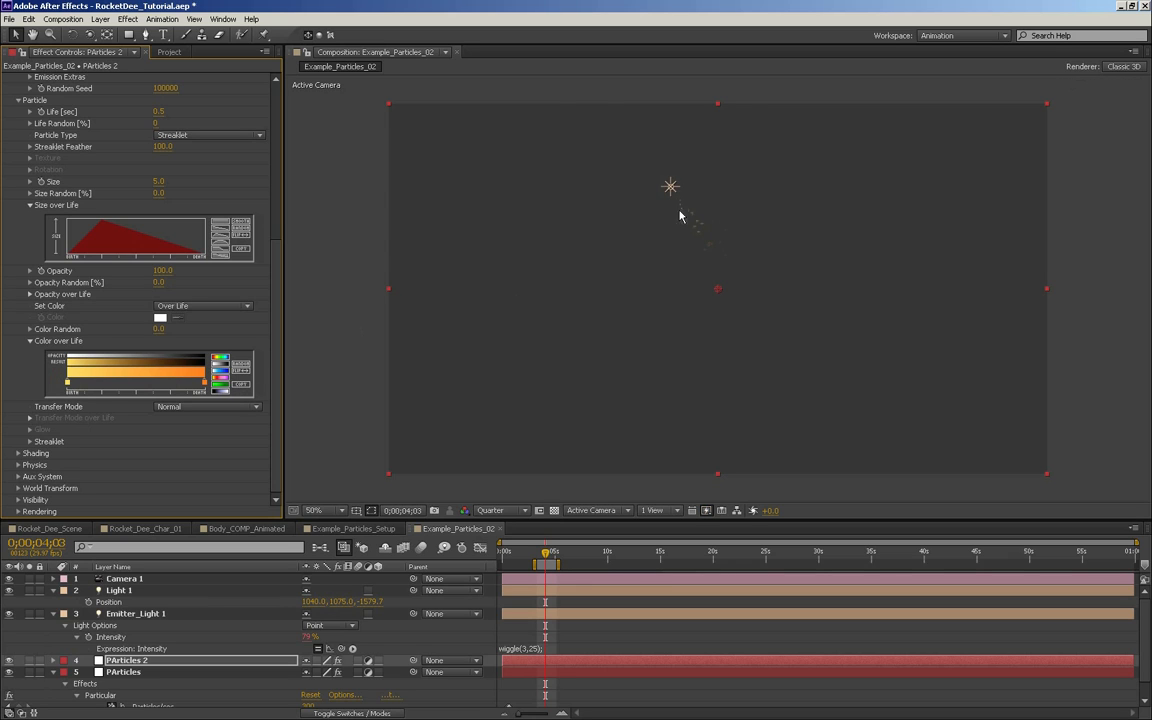
Raise PArticles 2's emitter Velocity to 480 and set Emitter Size X, Y and Z to 50
{"action": "left_click_drag", "start_coordinate": [277, 295], "coordinate": [300, 138]}
{"action": "left_click_drag", "start_coordinate": [164, 229], "coordinate": [167, 229]}
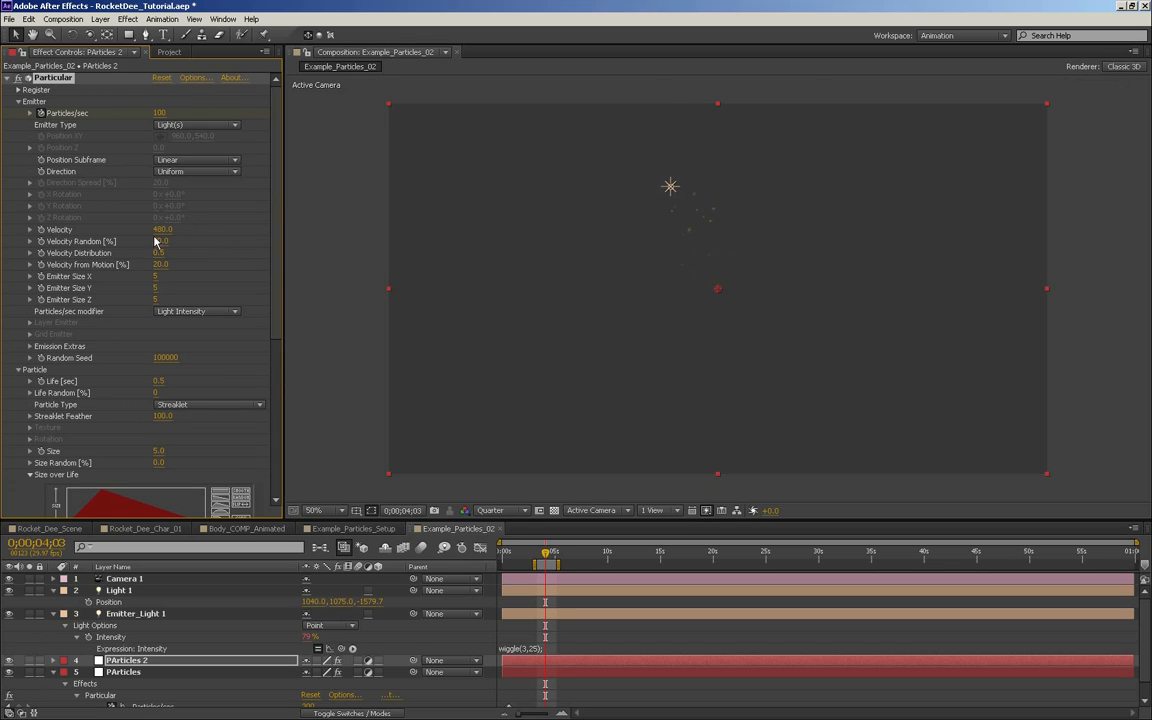
{"action": "left_click", "coordinate": [157, 279]}
{"action": "type", "text": "50"}
{"action": "left_click", "coordinate": [157, 288]}
{"action": "type", "text": "50"}
{"action": "key", "text": "Return"}
{"action": "left_click", "coordinate": [157, 300]}
Change PArticles 2's Random Seed to 103310
{"action": "left_click_drag", "start_coordinate": [276, 282], "coordinate": [274, 350]}
{"action": "left_click_drag", "start_coordinate": [170, 211], "coordinate": [388, 218]}
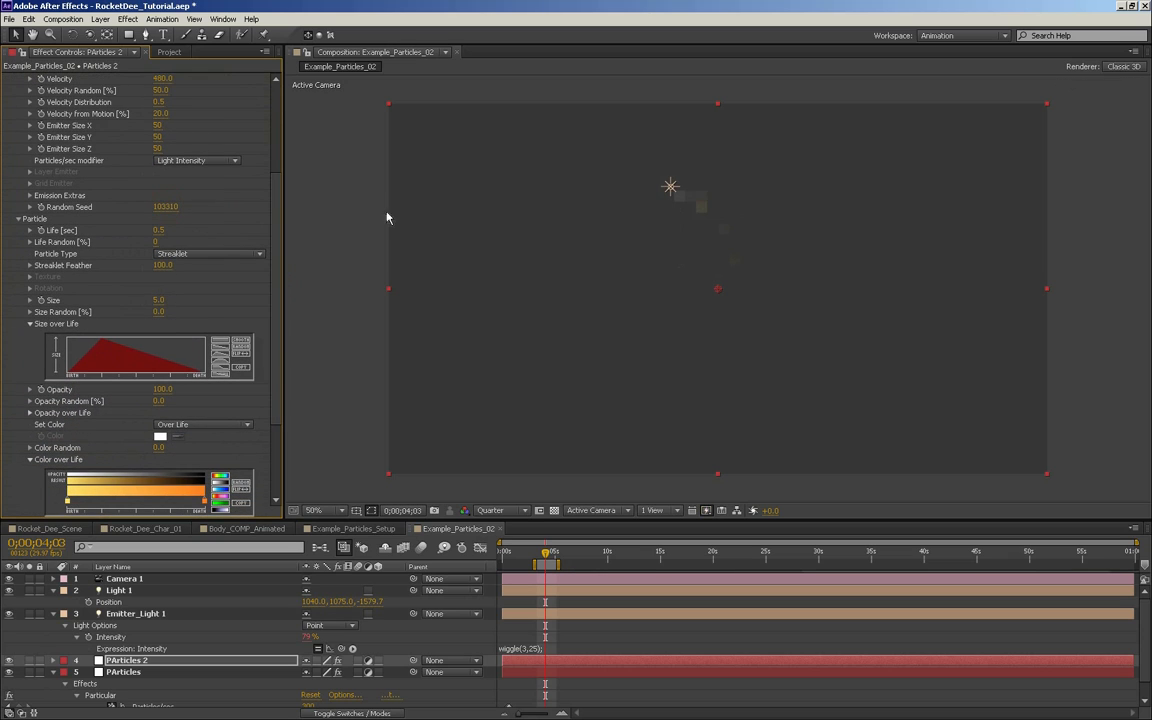
Turn off Shadowlet for Main and Shading on the PArticles 2 layer, and collapse the Shading settings
{"action": "left_click_drag", "start_coordinate": [283, 292], "coordinate": [281, 384]}
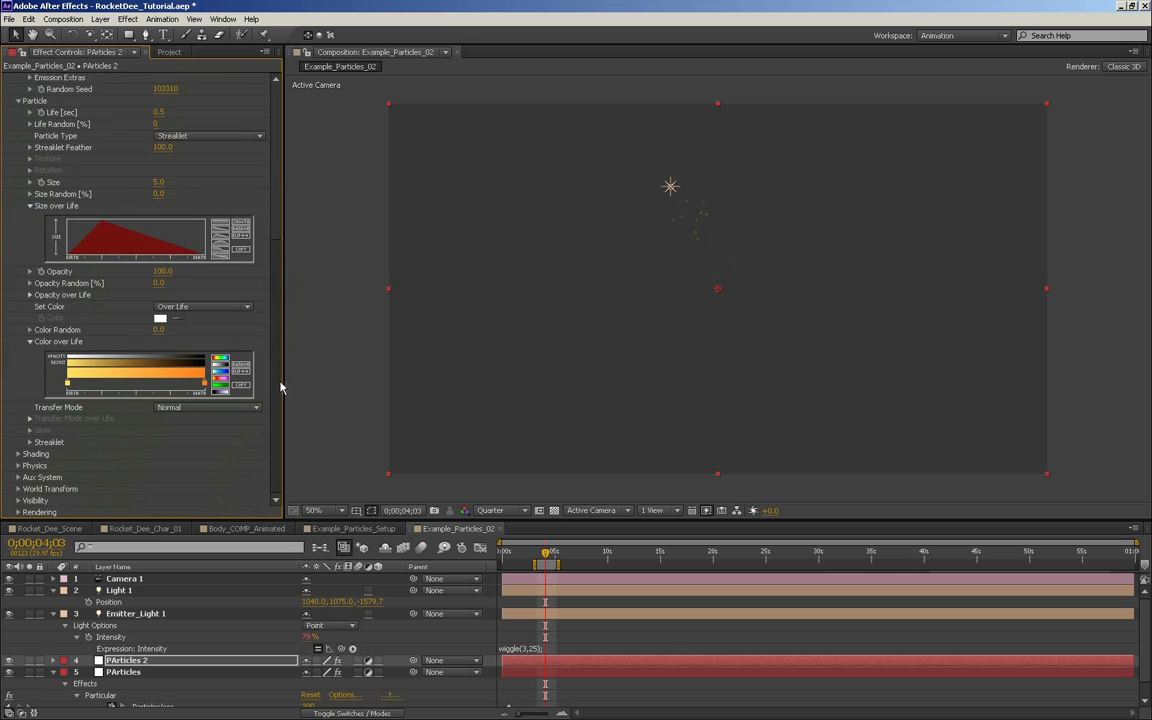
{"action": "left_click", "coordinate": [18, 455]}
{"action": "left_click", "coordinate": [168, 419]}
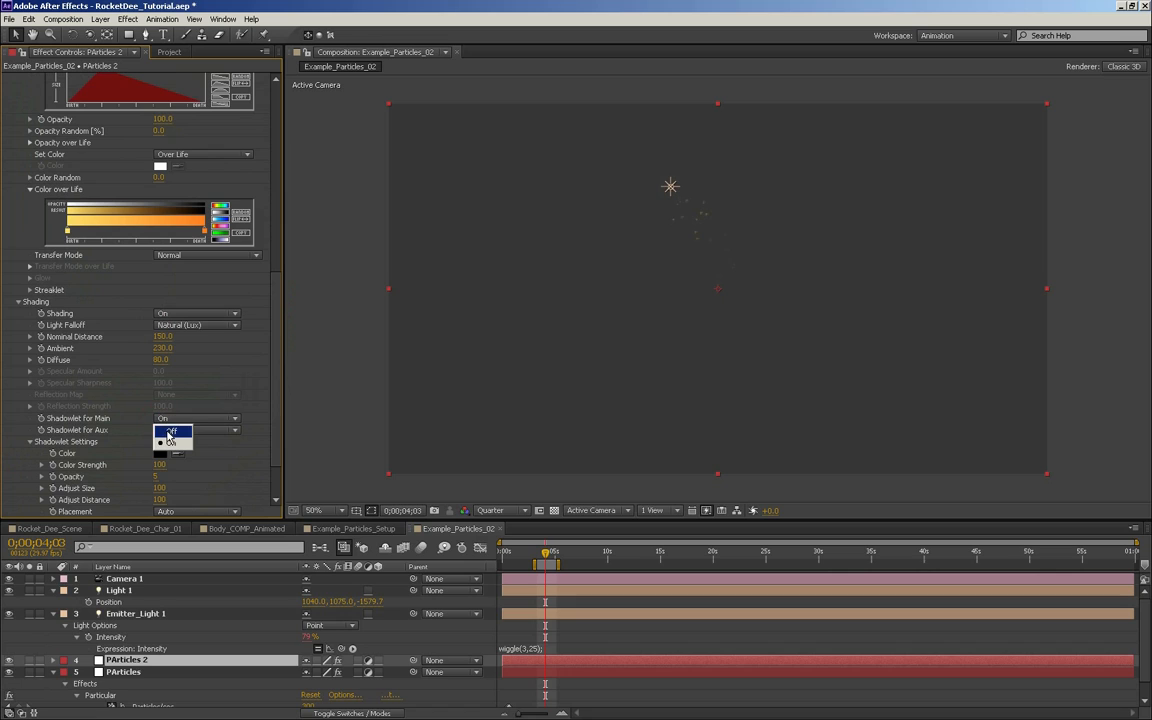
{"action": "left_click", "coordinate": [172, 432]}
{"action": "left_click", "coordinate": [177, 316]}
{"action": "left_click", "coordinate": [181, 332]}
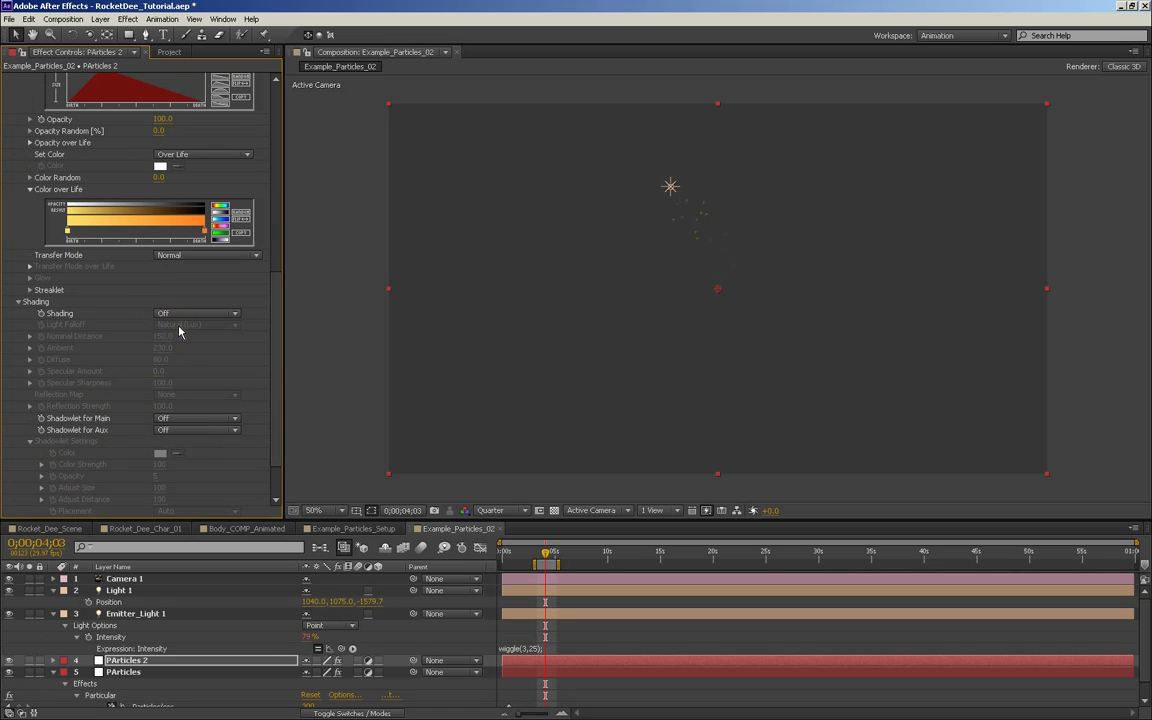
{"action": "left_click", "coordinate": [18, 302]}
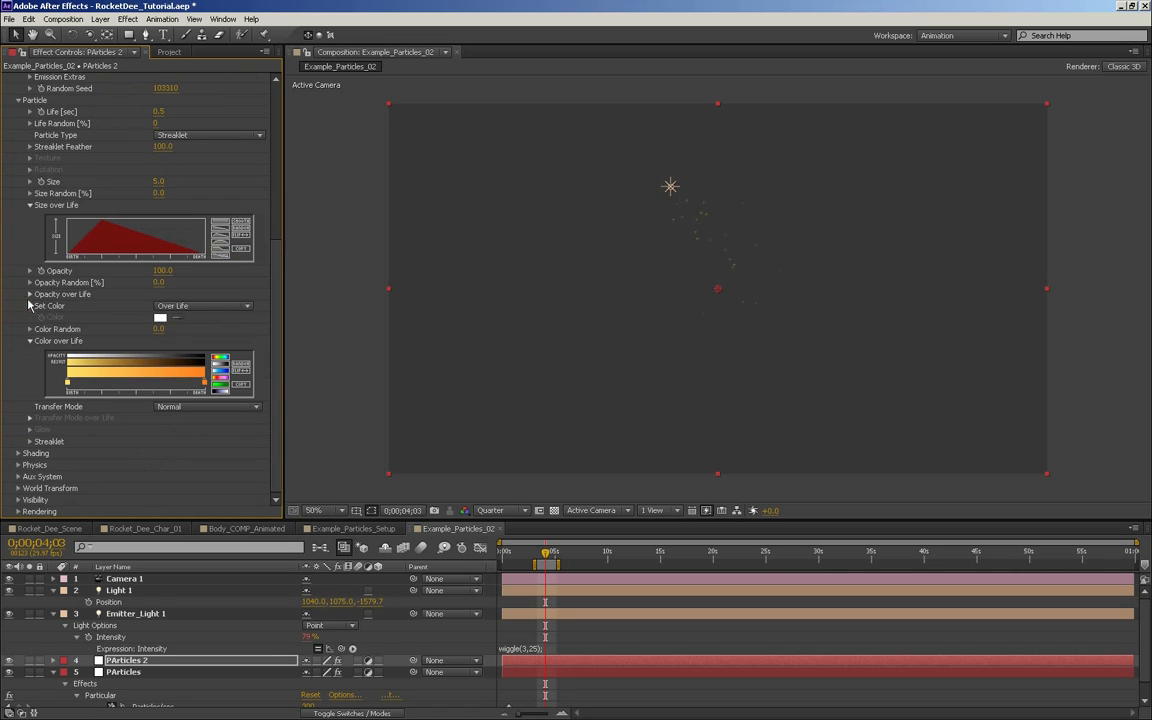
Scrub to 0;00;04;05 and set the Rendering Transfer Mode of PArticles 2 to Add
{"action": "left_click_drag", "start_coordinate": [544, 557], "coordinate": [546, 555]}
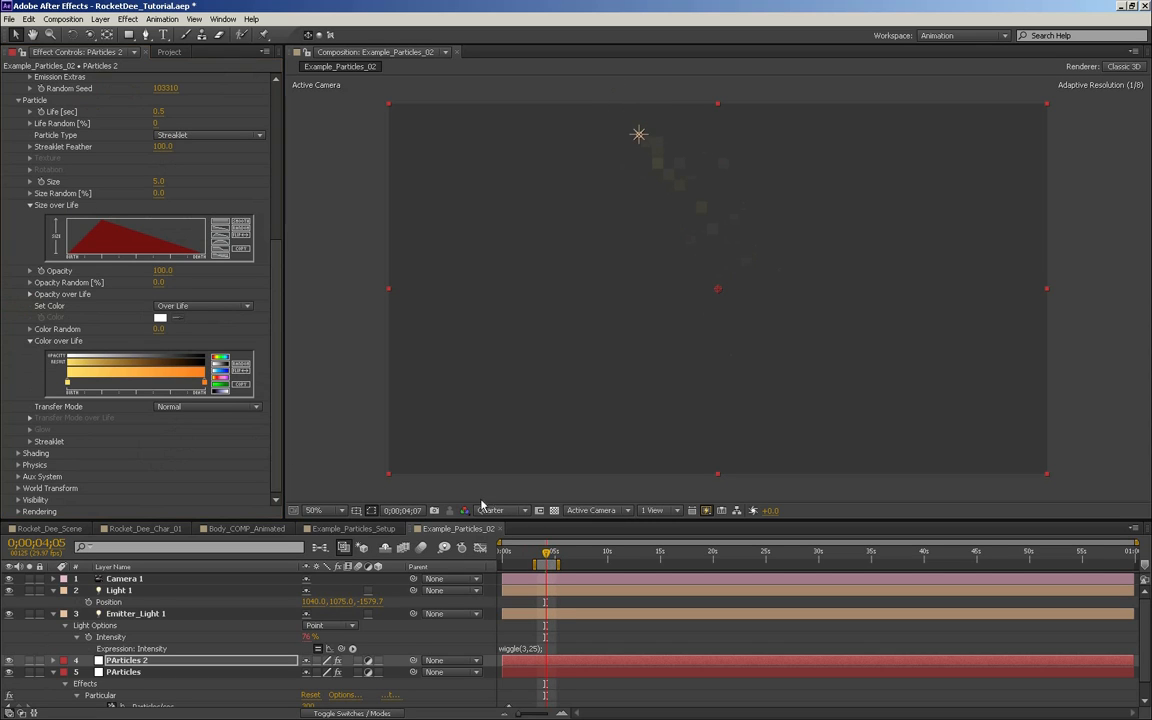
{"action": "left_click", "coordinate": [18, 511]}
{"action": "scroll", "coordinate": [250, 450], "scroll_direction": "down", "scroll_amount": 2}
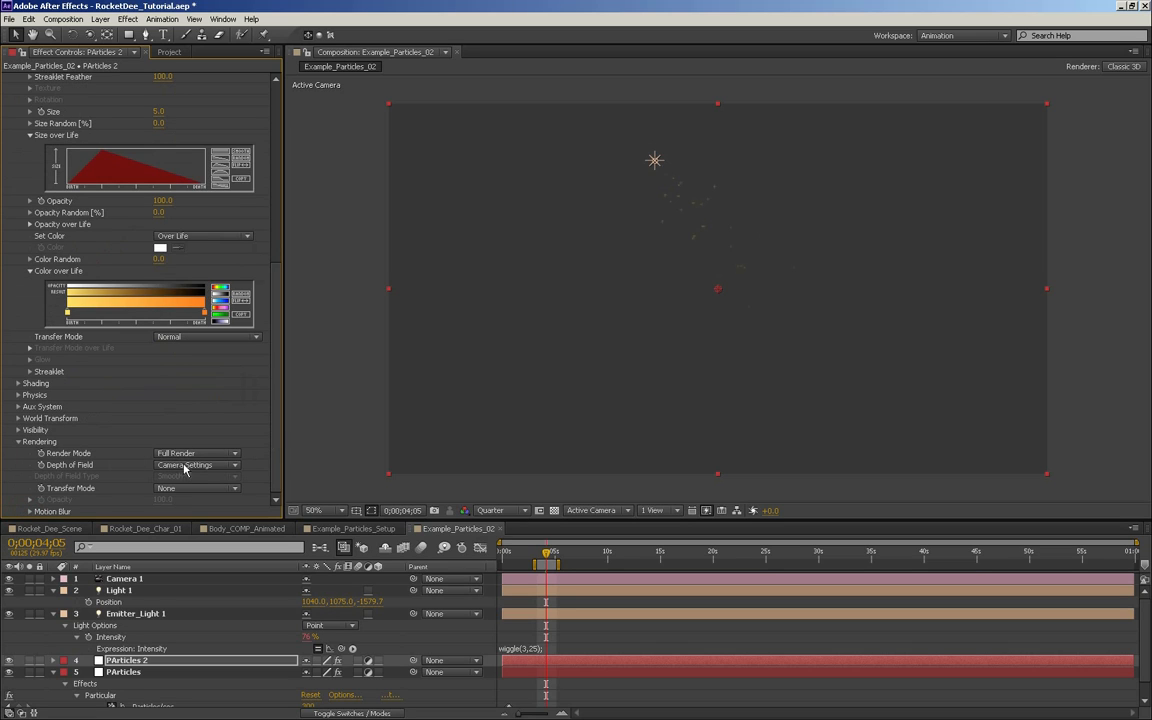
{"action": "left_click", "coordinate": [153, 492]}
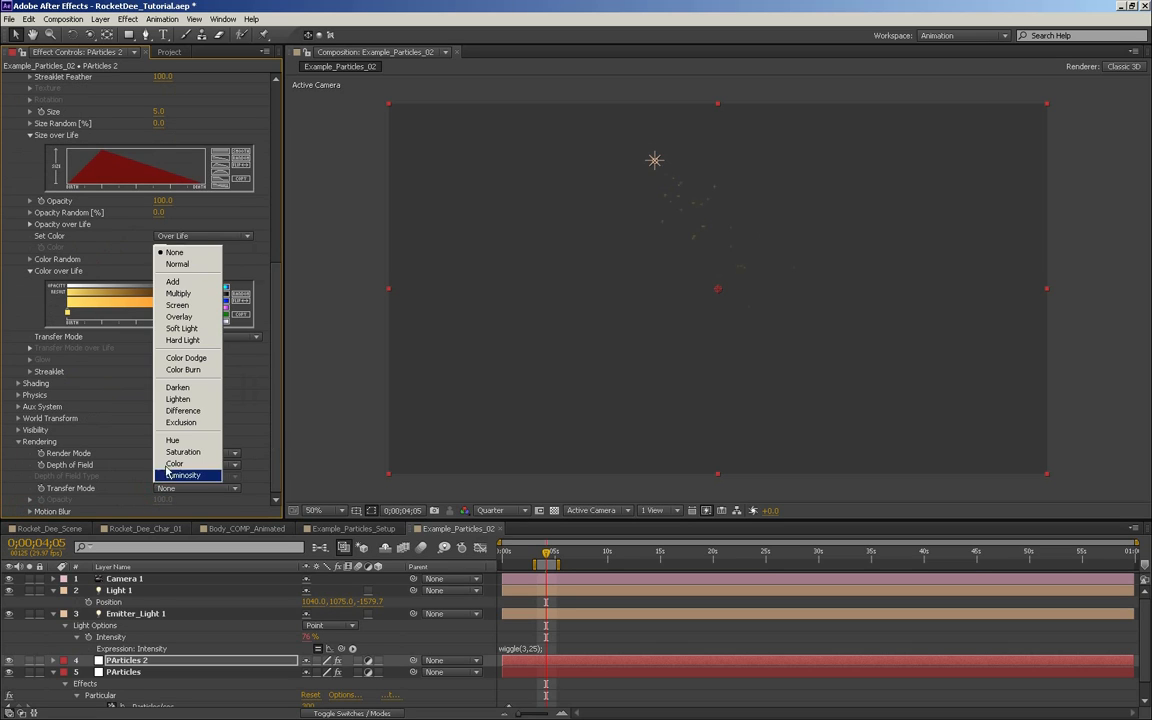
{"action": "left_click", "coordinate": [207, 284]}
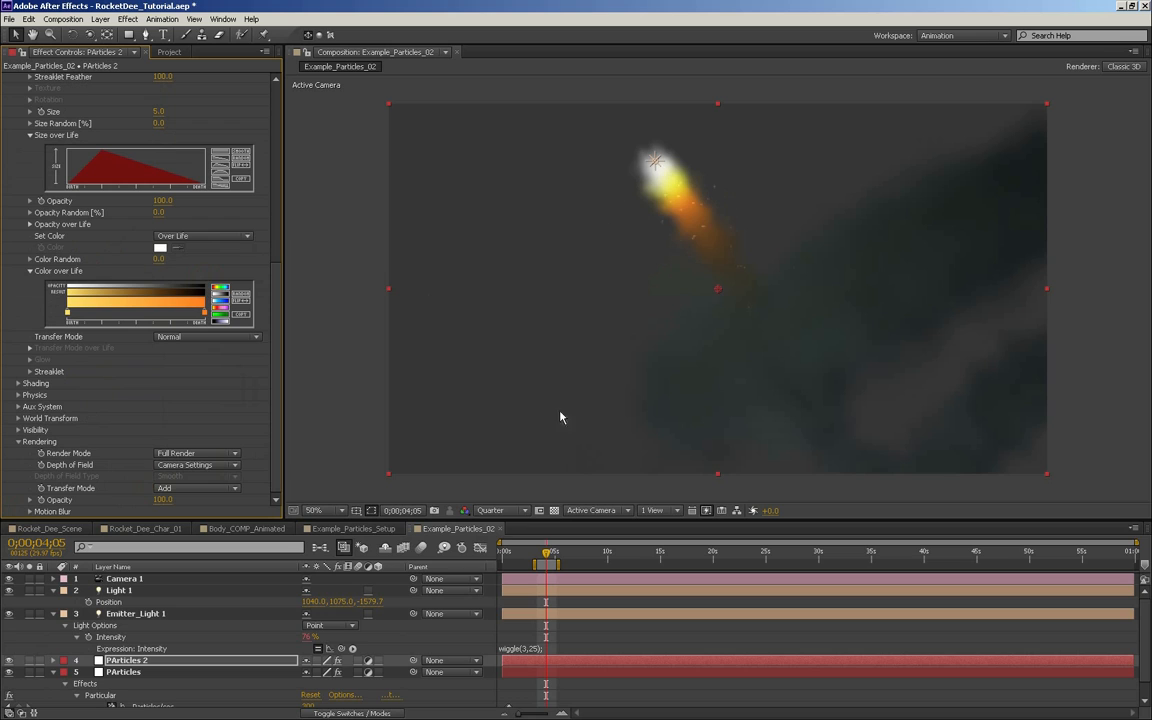
Set the Rendering Transfer Mode of the original PArticles layer to Normal
{"action": "left_click", "coordinate": [124, 672]}
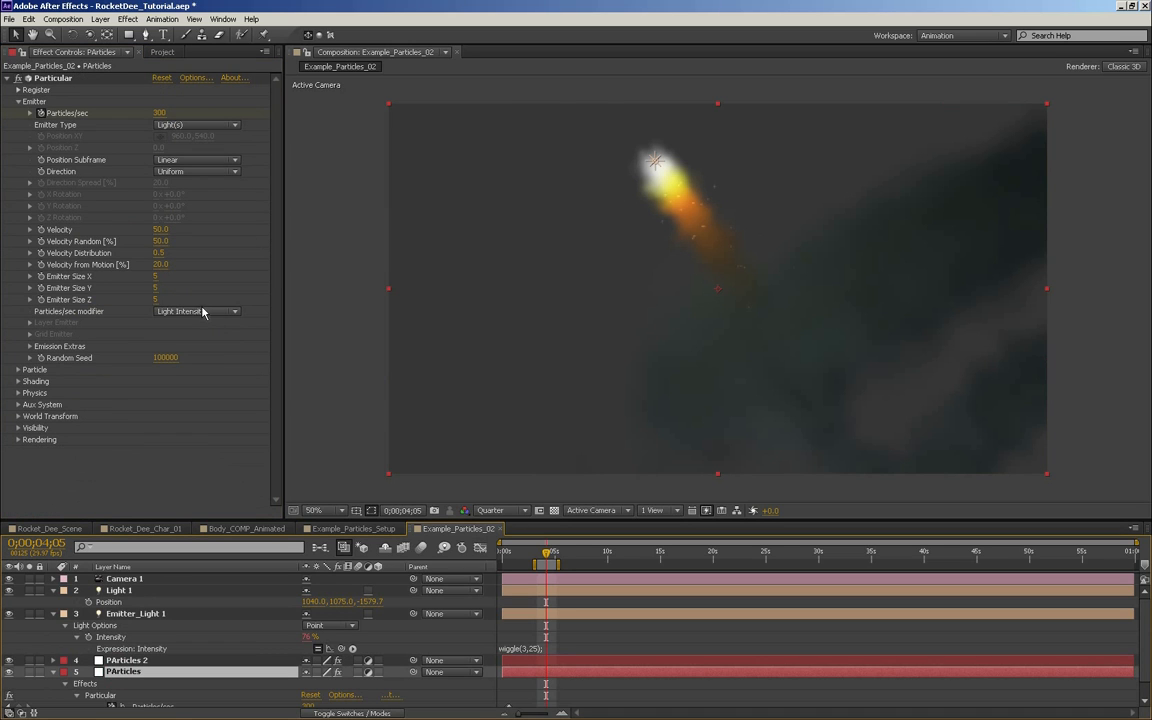
{"action": "left_click", "coordinate": [18, 440]}
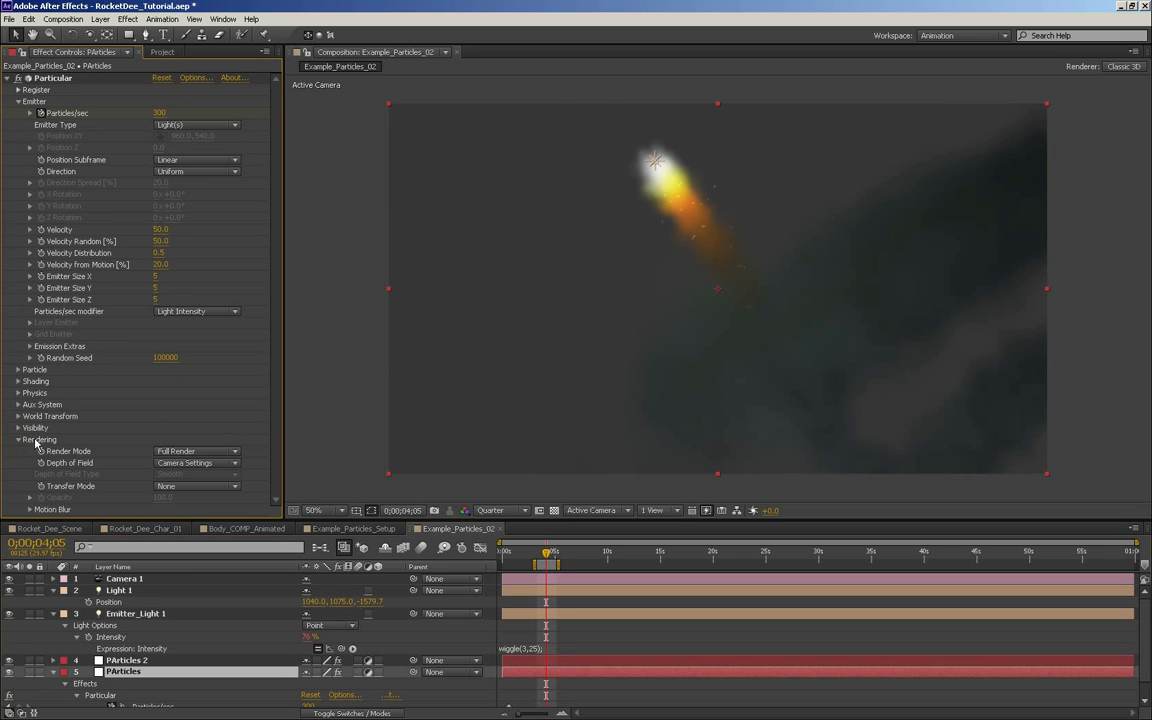
{"action": "left_click", "coordinate": [189, 487]}
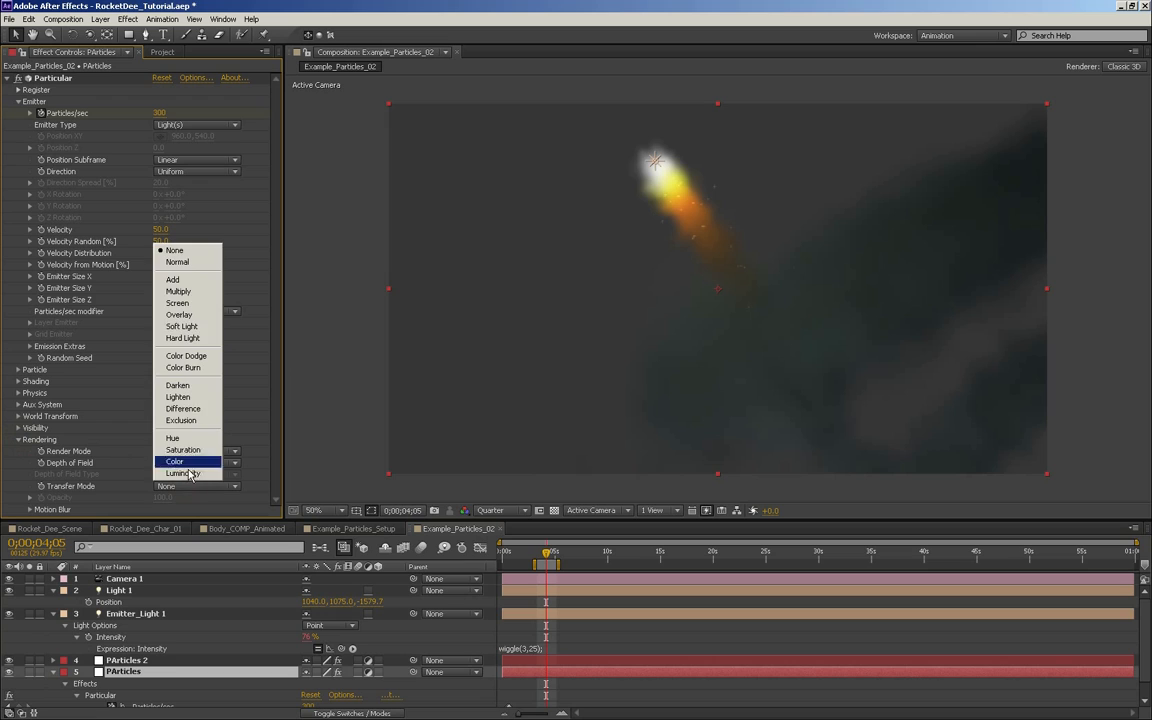
{"action": "left_click", "coordinate": [172, 248]}
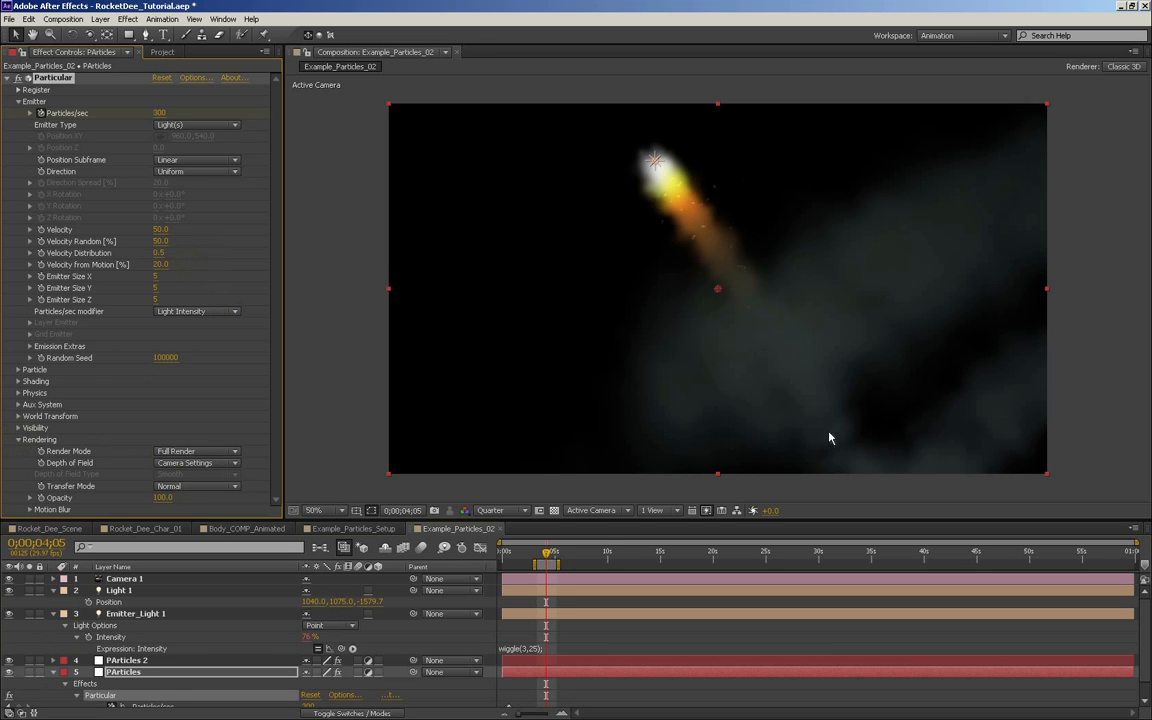
Recolor the Black Solid 3 background layer to a neutral medium gray as a new solid, and save the project
{"action": "scroll", "coordinate": [435, 692], "scroll_direction": "down", "scroll_amount": 1}
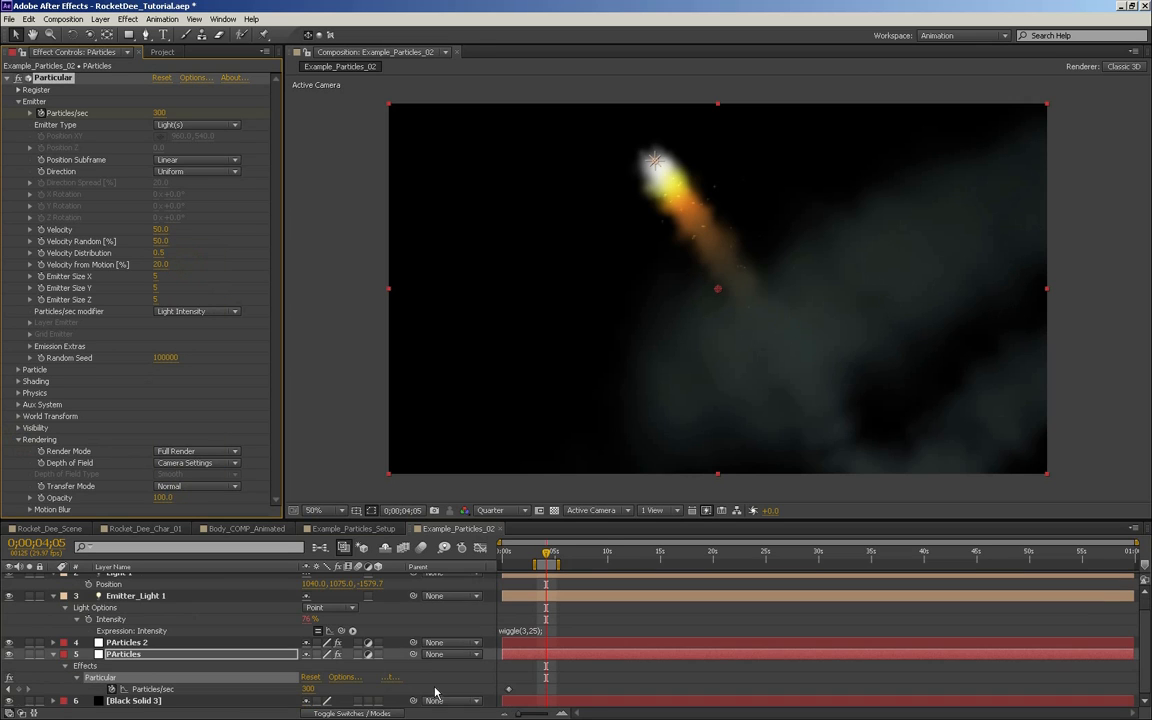
{"action": "left_click", "coordinate": [98, 700]}
{"action": "key", "text": "ctrl+shift+y"}
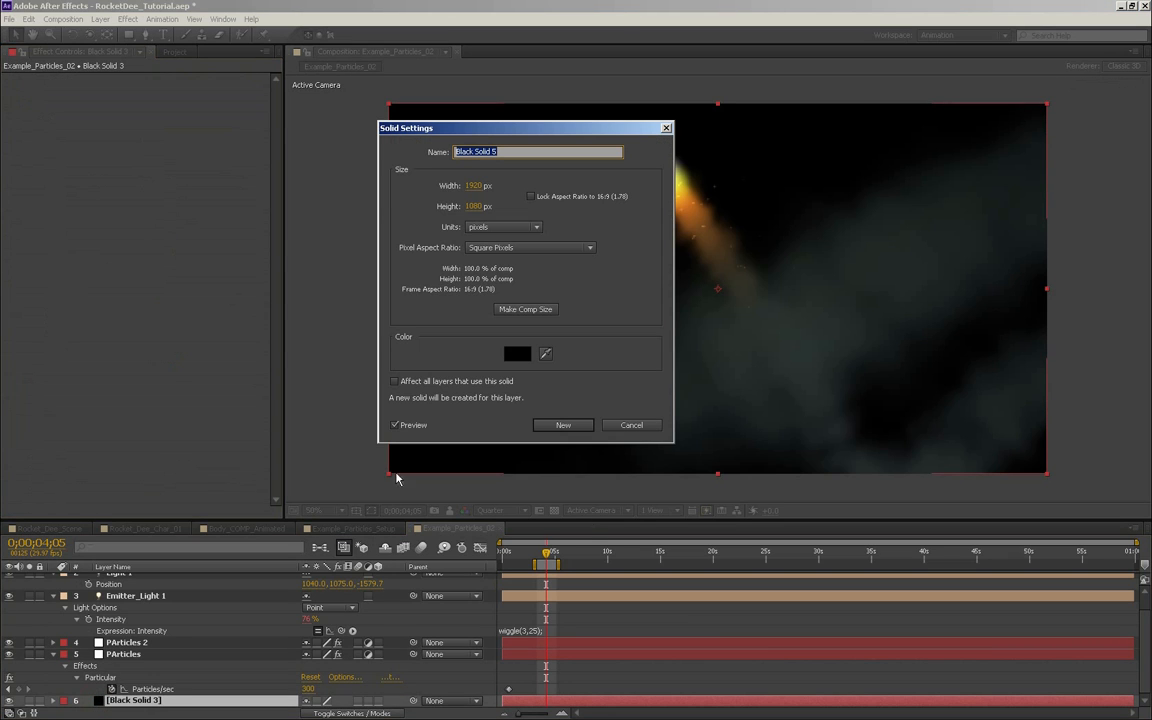
{"action": "left_click", "coordinate": [517, 353]}
{"action": "left_click", "coordinate": [655, 452]}
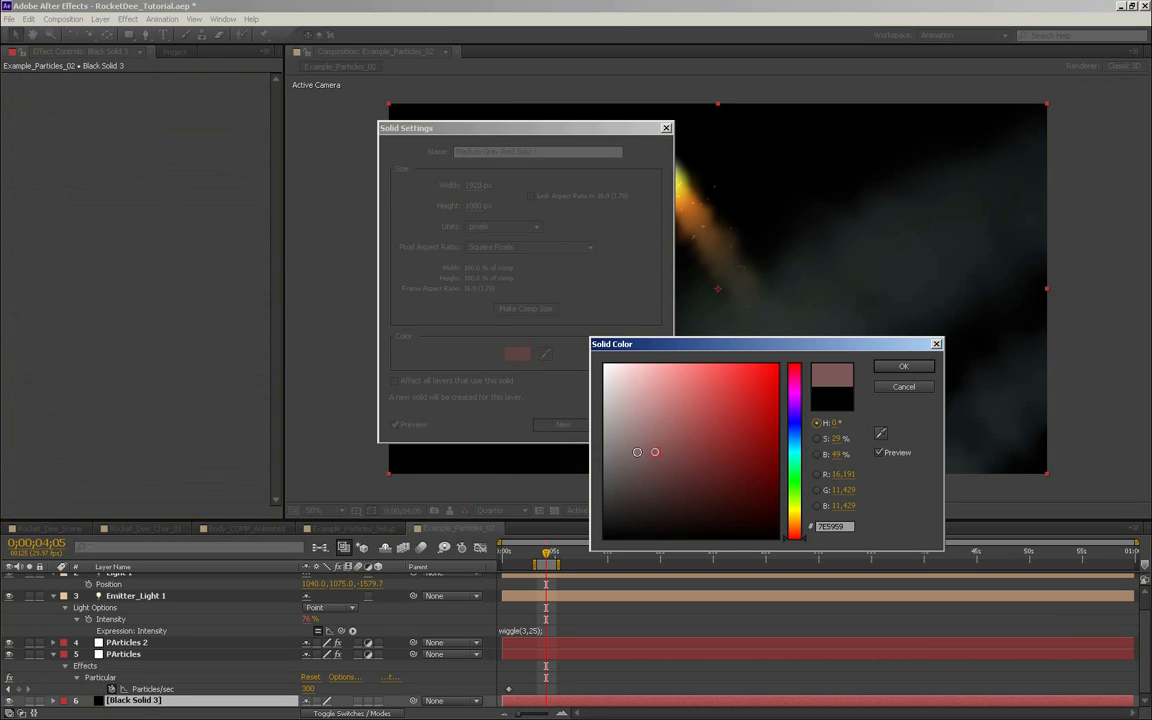
{"action": "mouse_move", "coordinate": [569, 455]}
{"action": "left_mouse_down"}
{"action": "mouse_move", "coordinate": [584, 450]}
{"action": "mouse_move", "coordinate": [566, 432]}
{"action": "left_mouse_up"}
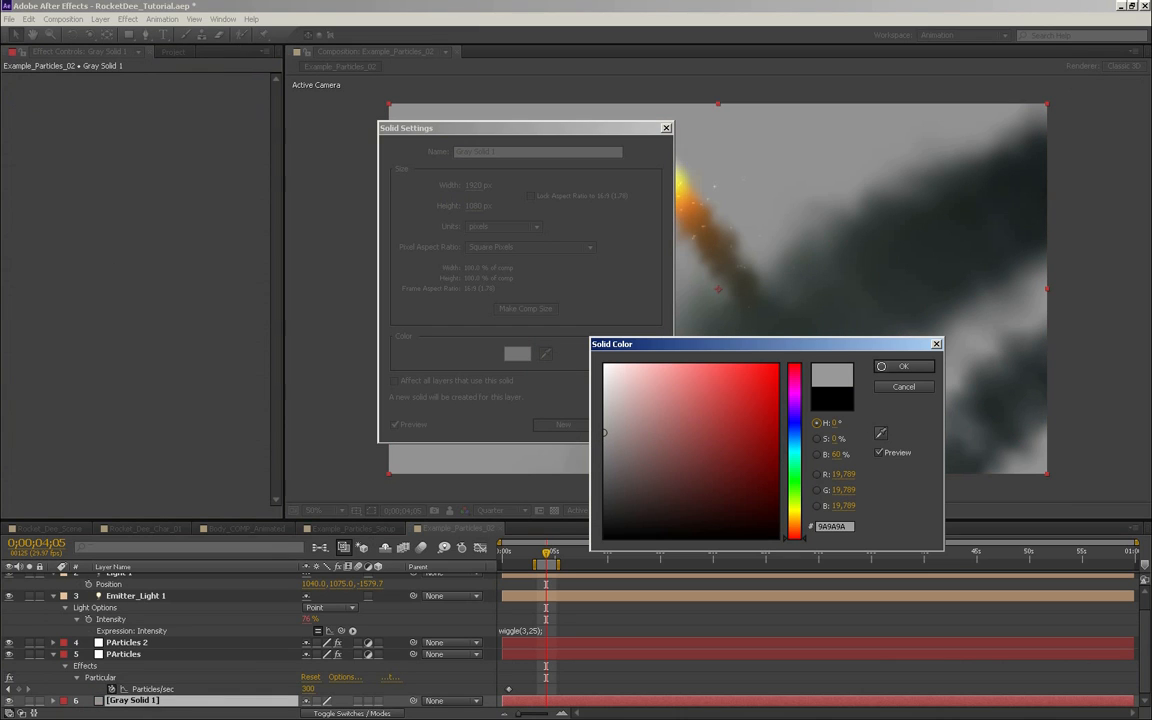
{"action": "left_click_drag", "start_coordinate": [625, 460], "coordinate": [602, 465]}
{"action": "left_click", "coordinate": [900, 369]}
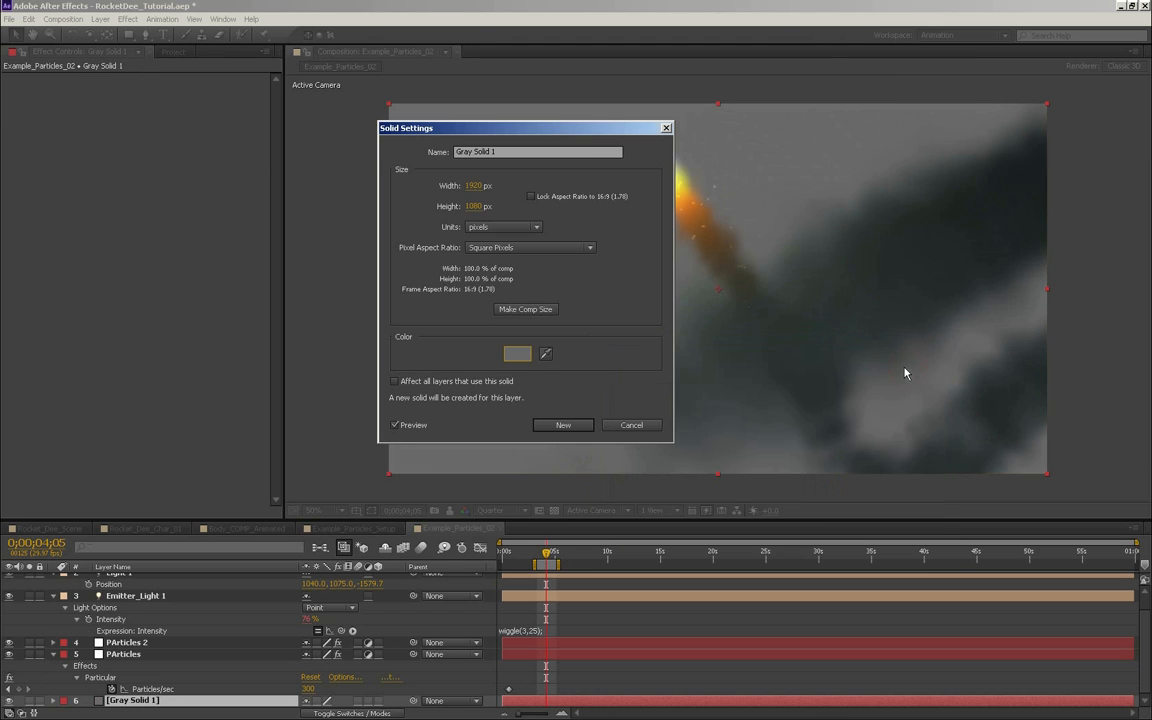
{"action": "left_click", "coordinate": [574, 425]}
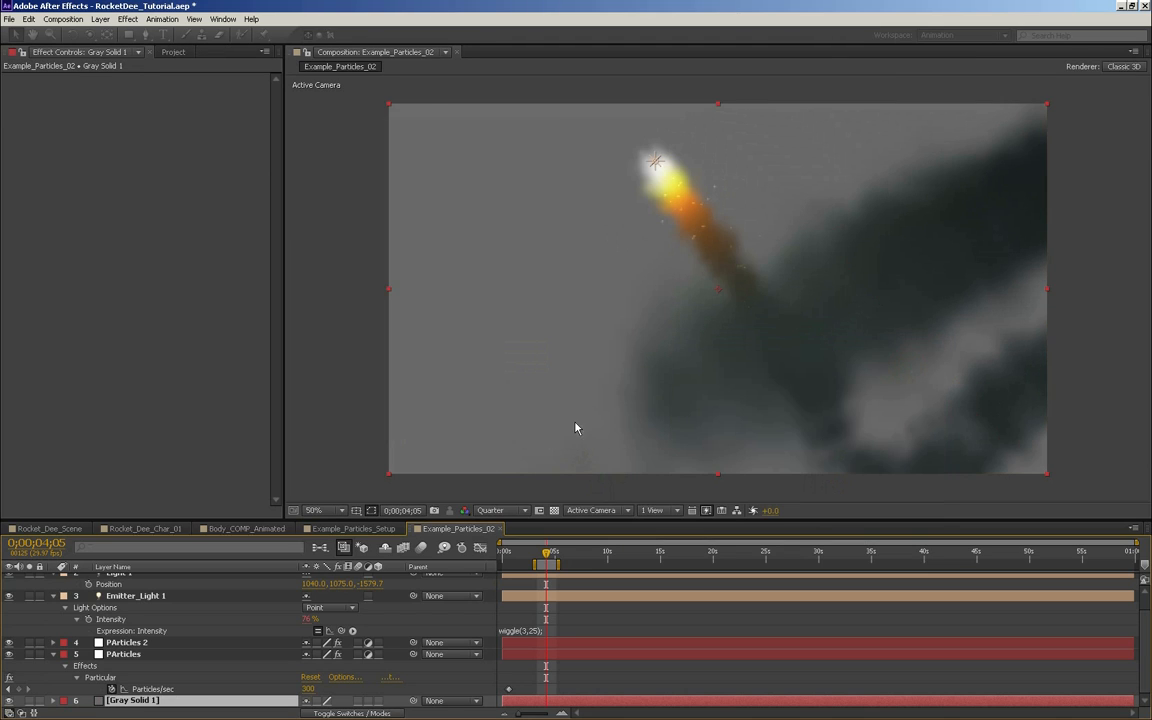
{"action": "key", "text": "ctrl+s"}
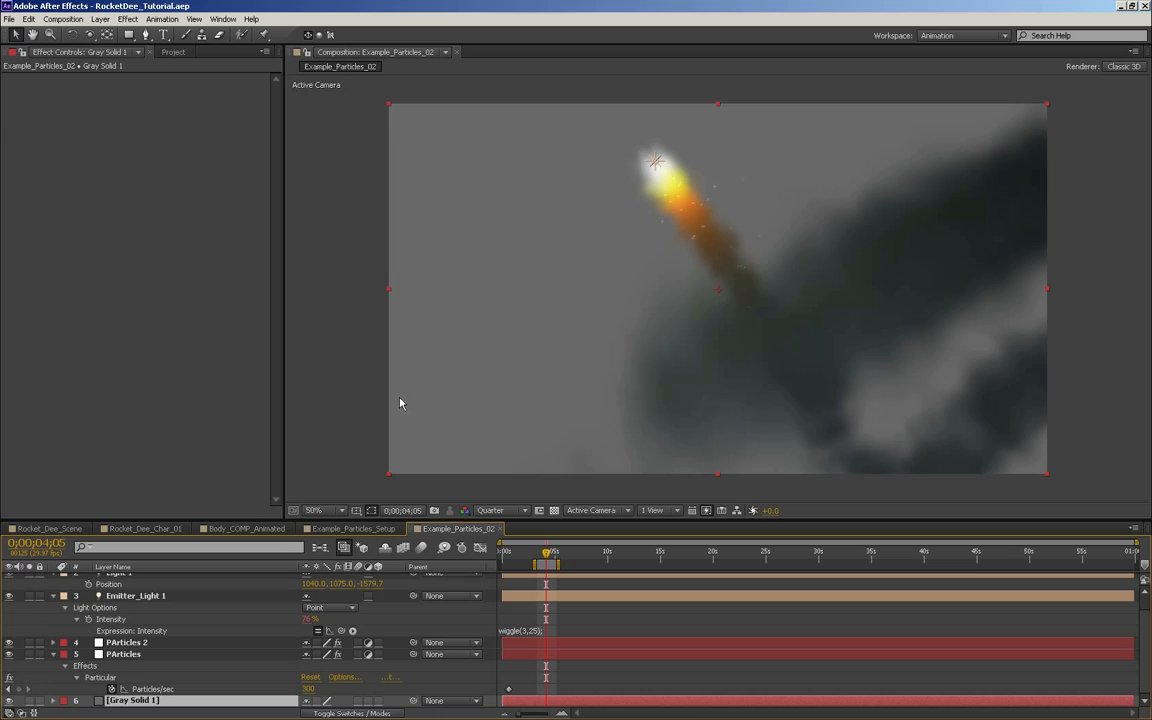
Extend the work area's start back to about 1 second and preview the smoke trail and sparks over the background
{"action": "left_click_drag", "start_coordinate": [534, 565], "coordinate": [512, 559]}
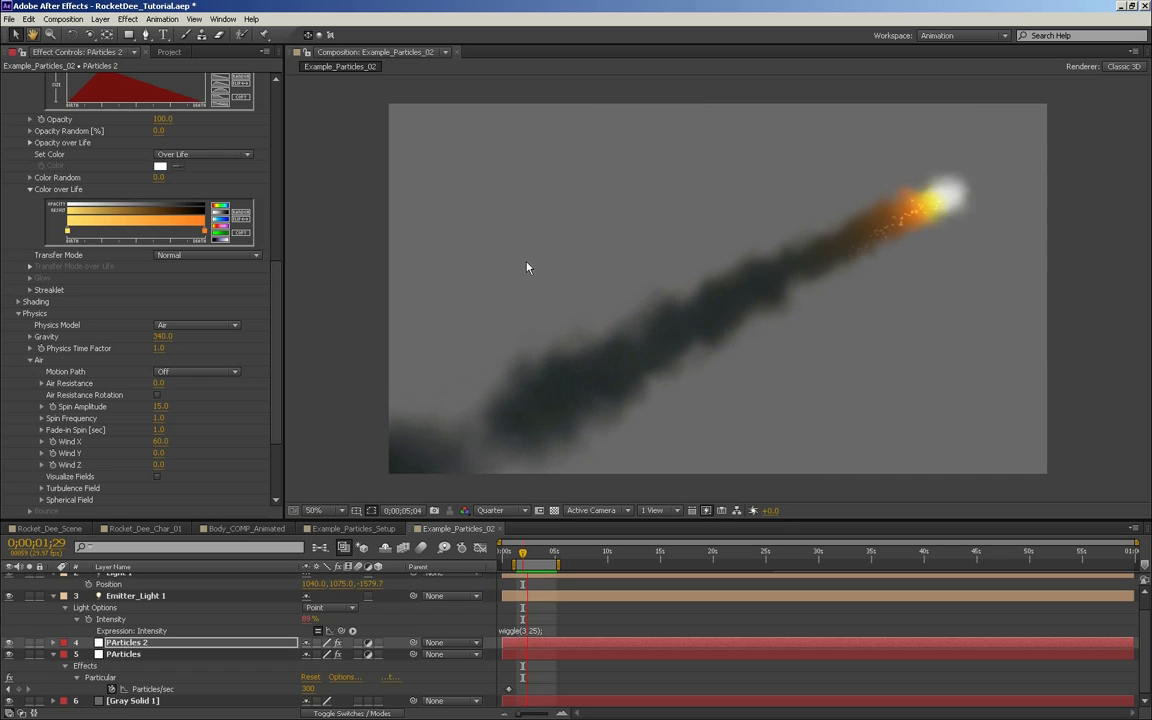
{"action": "key", "text": "space"}
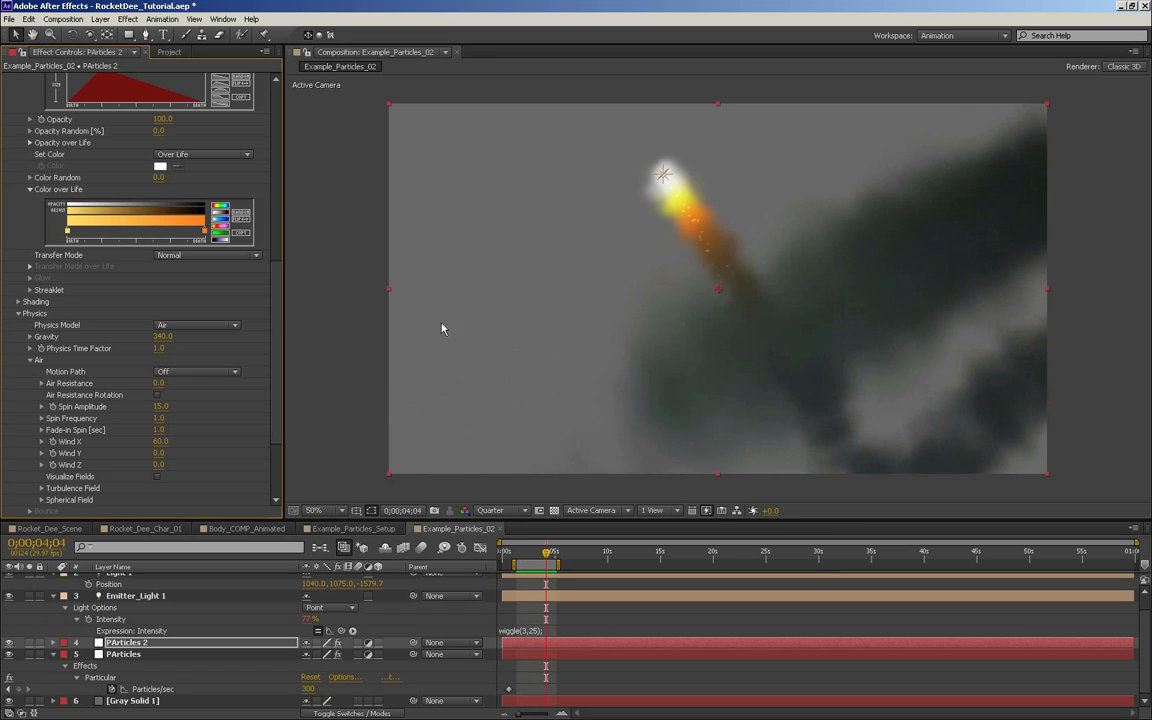
{"action": "key", "text": "space"}
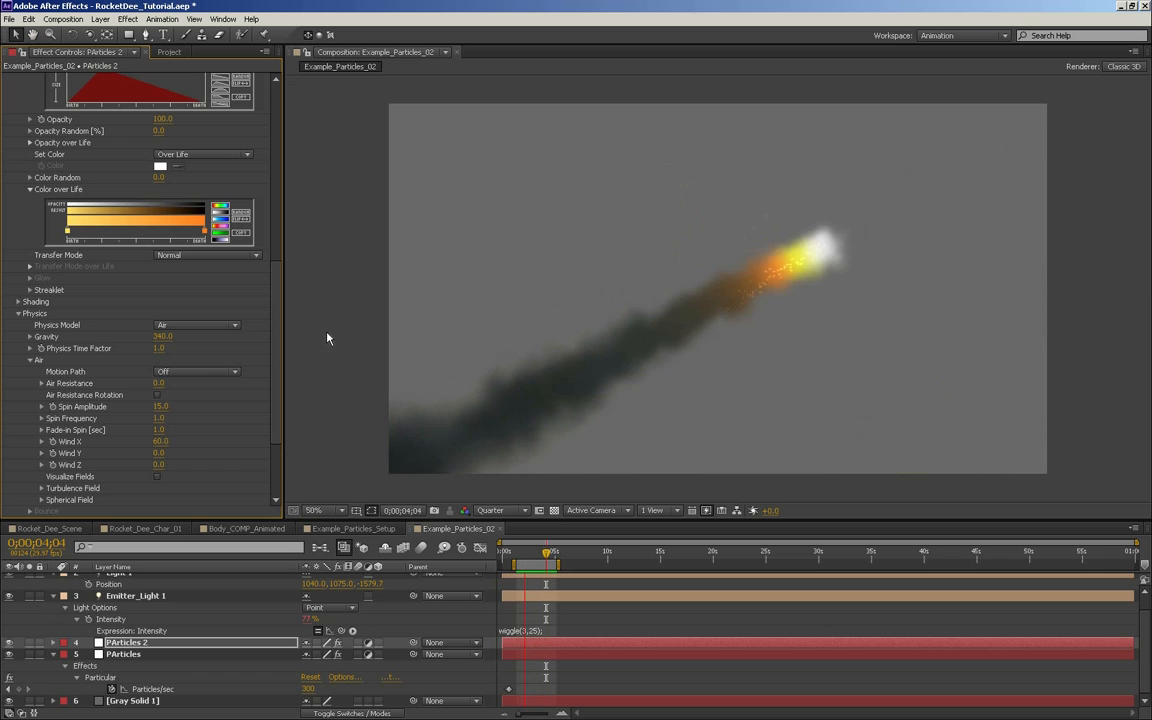